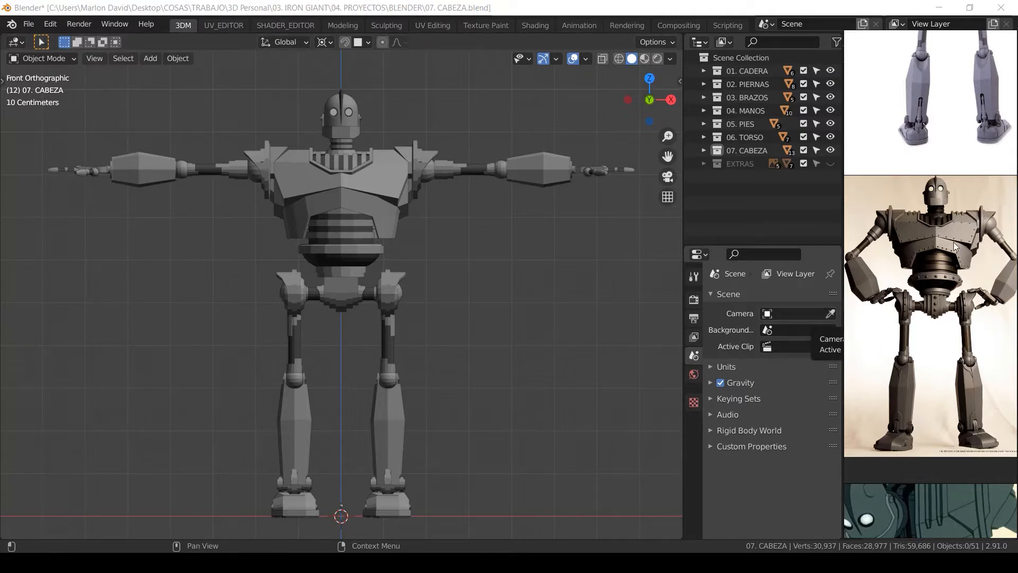
# Bring up the back-view reference image and open the torso shell mesh for editing from the back view.
pyautogui.scroll(3, 955, 245)
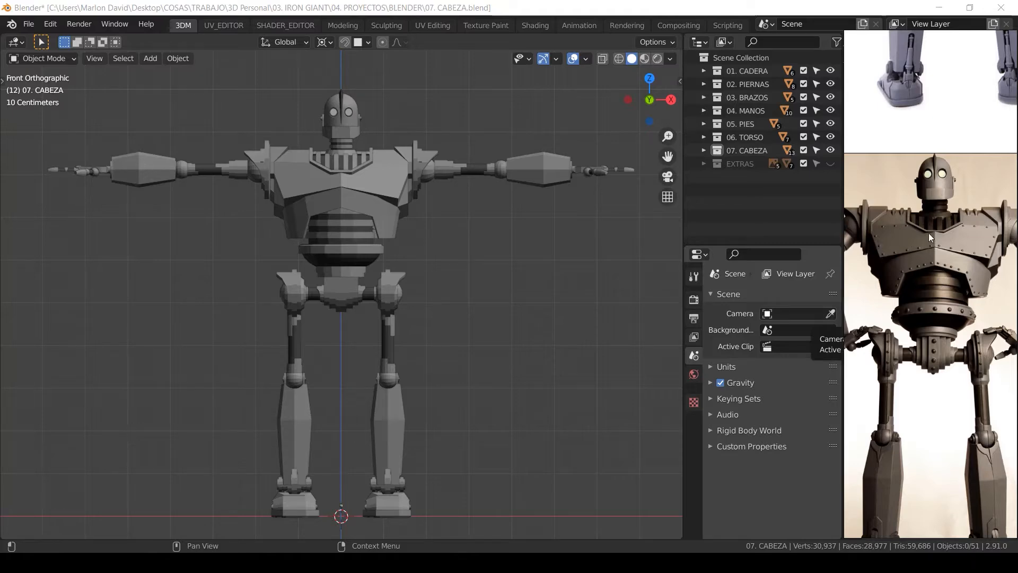
pyautogui.moveTo(966, 50); pyautogui.dragTo(943, 373, button='middle')
pyautogui.moveTo(917, 194); pyautogui.dragTo(902, 260, button='middle')
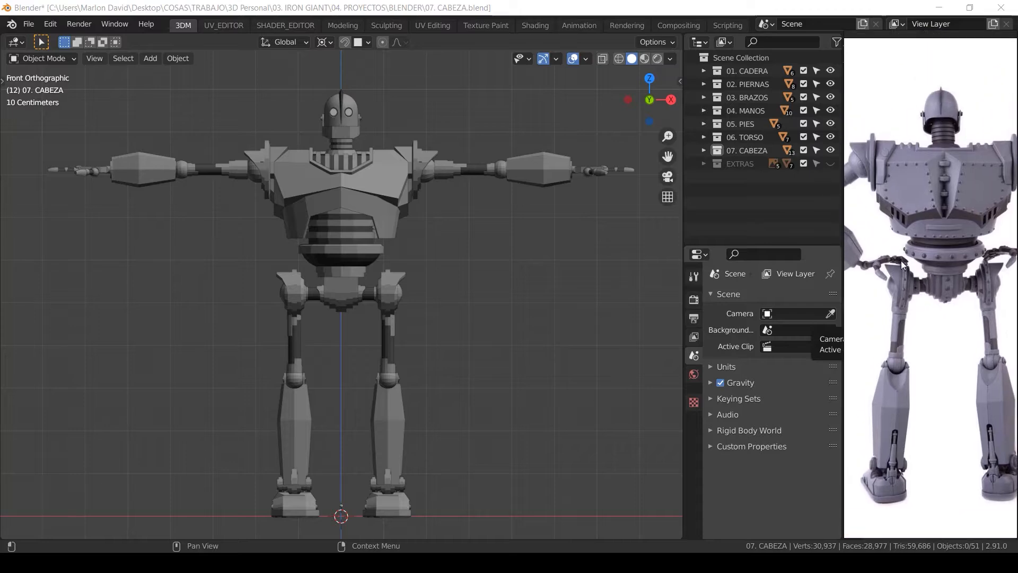
pyautogui.moveTo(578, 265); pyautogui.dragTo(290, 247, button='middle')
pyautogui.scroll(4, 410, 252)
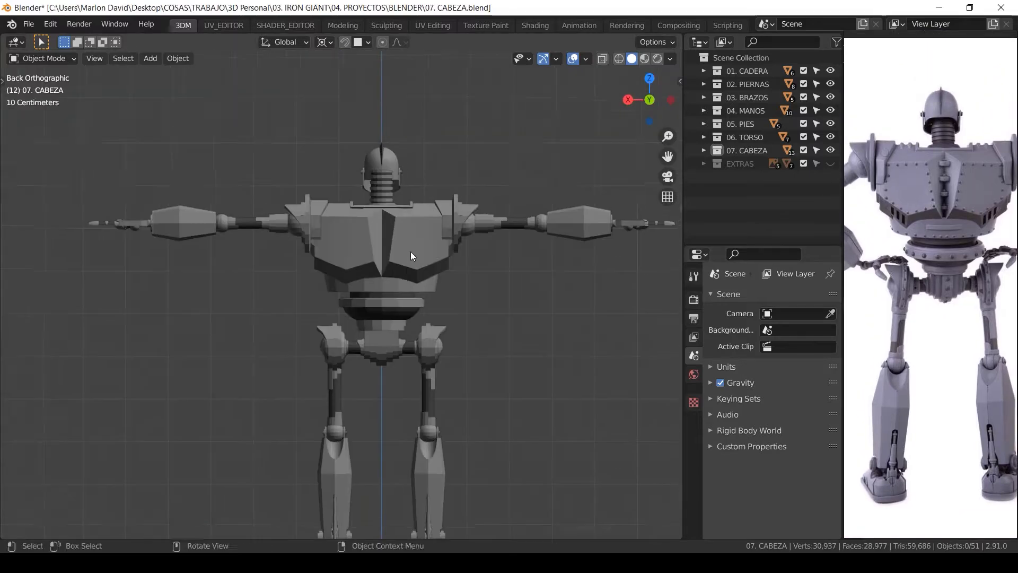
pyautogui.click(383, 228)
pyautogui.press('Tab')
pyautogui.scroll(3, 376, 249)
pyautogui.press('Tab')
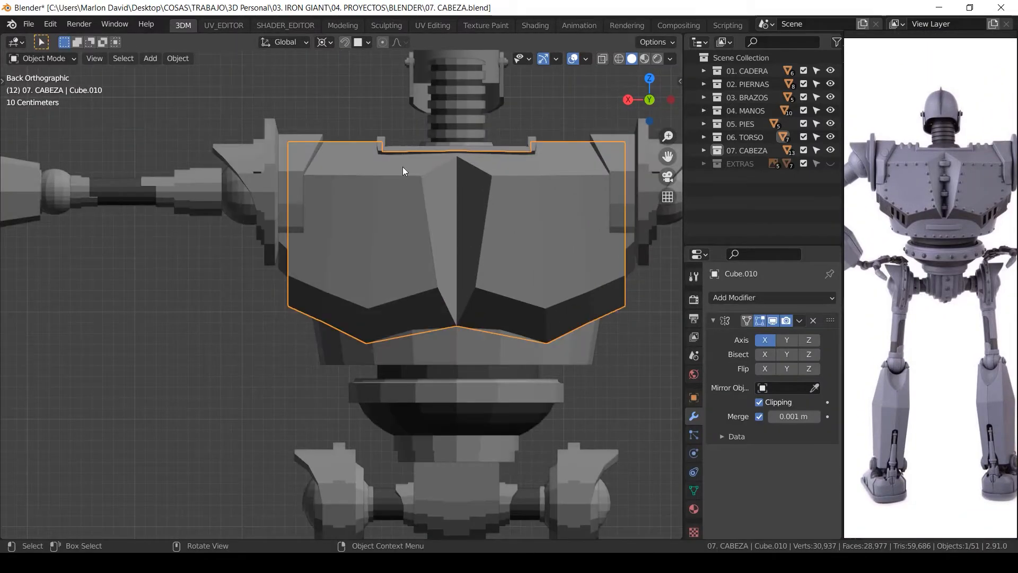
pyautogui.scroll(2, 376, 237)
pyautogui.press('Tab')
# Duplicate the three large upper-back panel faces on one half of the torso in place and separate them into their own object.
pyautogui.keyDown('ctrl'); pyautogui.moveTo(382, 237); pyautogui.dragTo(383, 267, button='middle'); pyautogui.keyUp('ctrl')
pyautogui.moveTo(383, 268); pyautogui.dragTo(338, 182, button='middle')
pyautogui.scroll(1, 338, 182)
pyautogui.press('z')
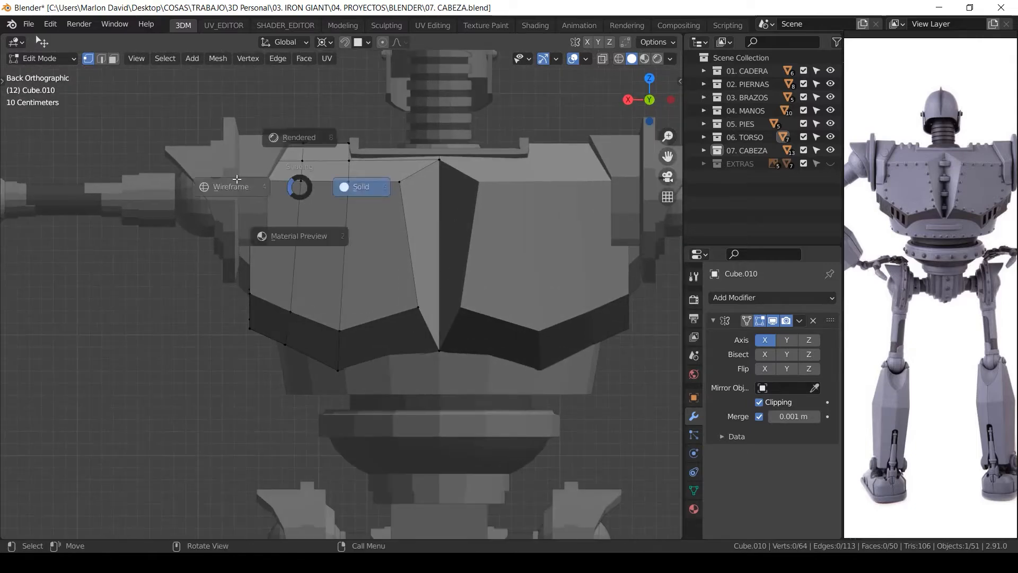
pyautogui.click(267, 196)
pyautogui.press('z')
pyautogui.click(366, 196)
pyautogui.press('3')
pyautogui.click(364, 215)
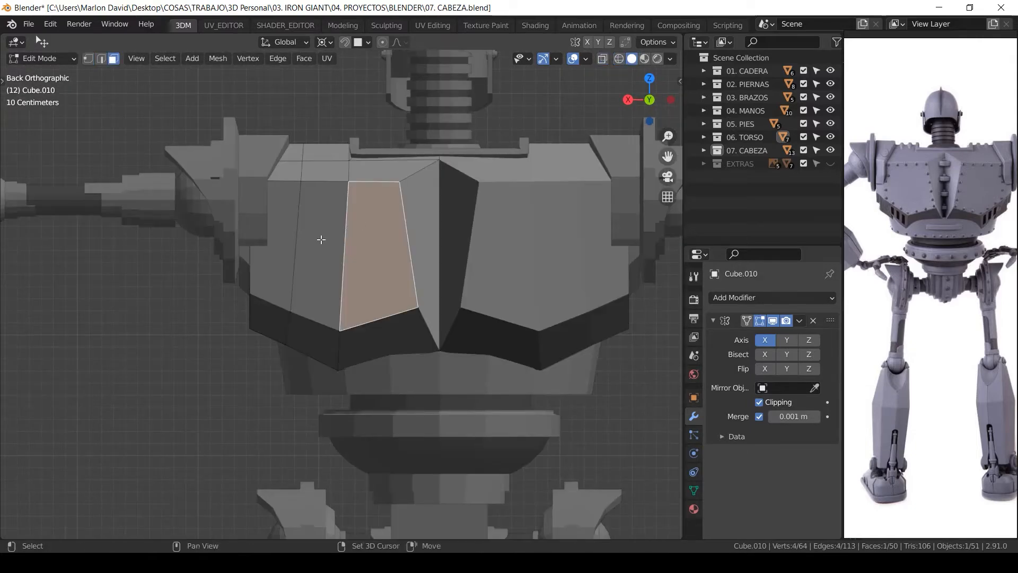
pyautogui.keyDown('shift'); pyautogui.click(322, 238); pyautogui.keyUp('shift')
pyautogui.keyDown('shift'); pyautogui.click(275, 251); pyautogui.keyUp('shift')
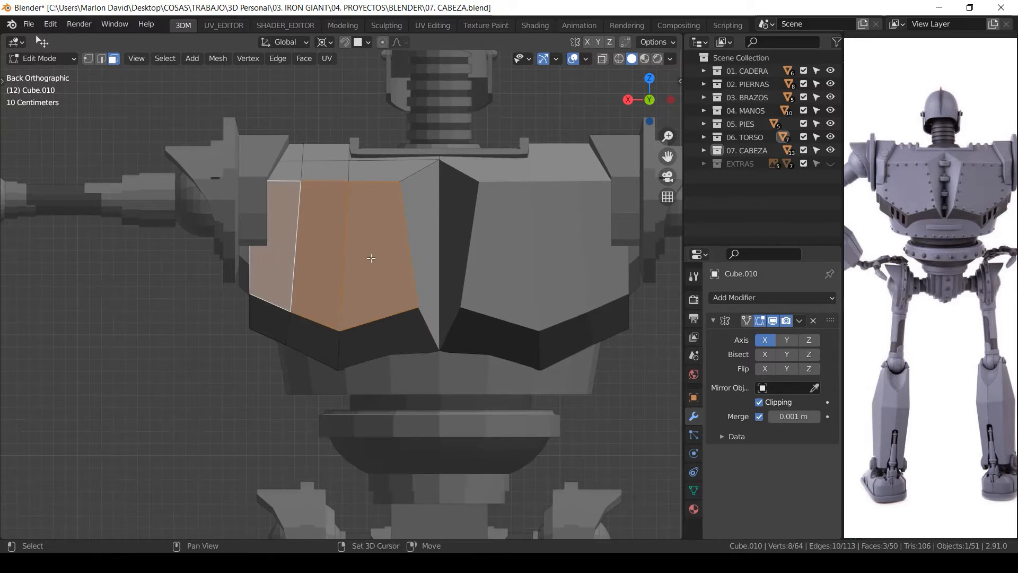
pyautogui.hotkey('shift', 'd')
pyautogui.press('Escape')
pyautogui.press('p')
pyautogui.click(385, 248)
# Open the separated back panel for editing and delete its two inner vertical edges, leaving only the outline.
pyautogui.press('Tab')
pyautogui.click(400, 228)
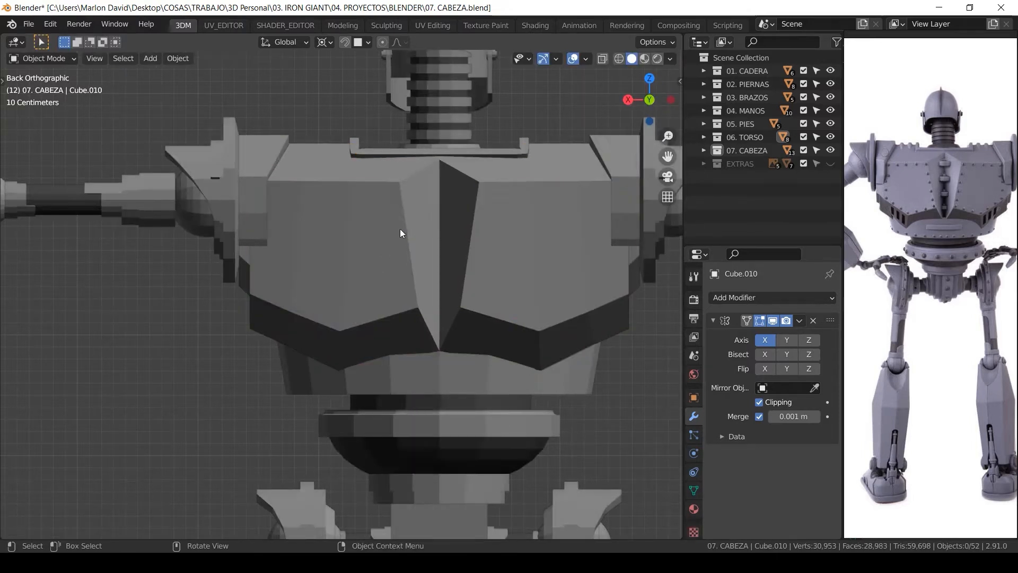
pyautogui.click(401, 226)
pyautogui.click(403, 233)
pyautogui.press('Tab')
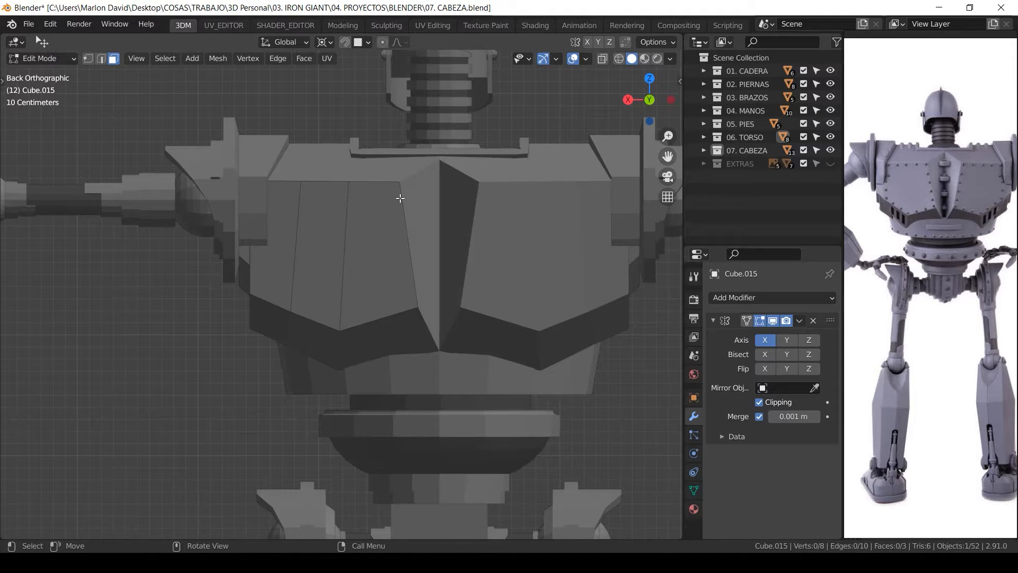
pyautogui.press('2')
pyautogui.press('a')
pyautogui.hotkey('alt', 'a')
pyautogui.click(307, 261)
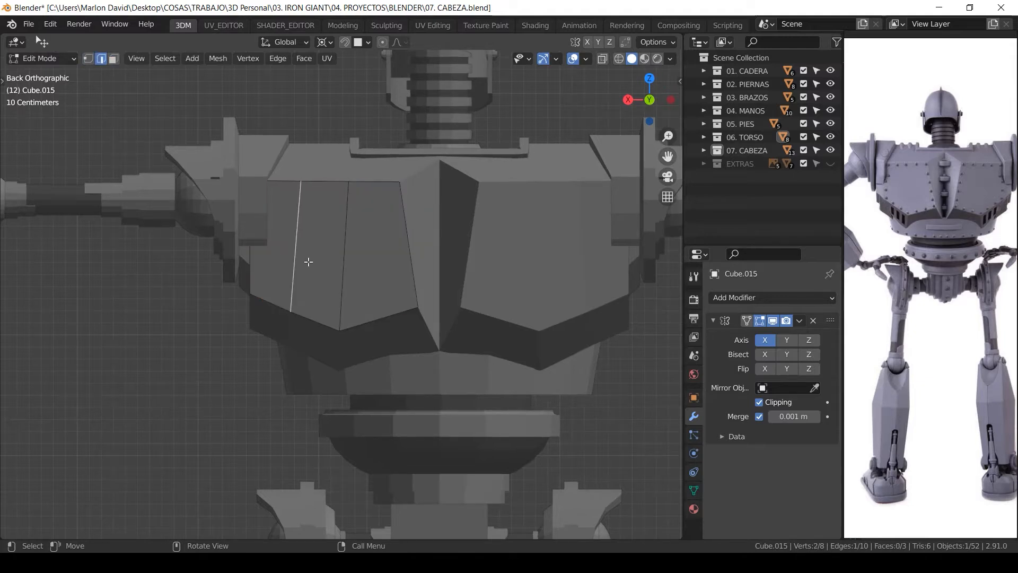
pyautogui.keyDown('shift'); pyautogui.click(370, 261); pyautogui.keyUp('shift')
pyautogui.press('x')
pyautogui.click(362, 276)
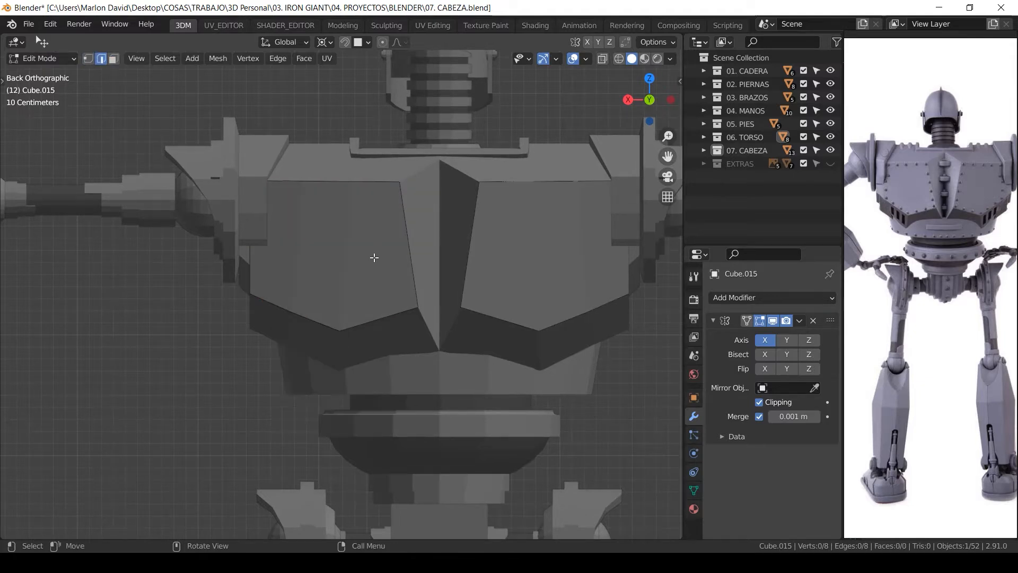
# Dissolve the three extra vertices on the panel outline, two along the top edge and one on the lower edge.
pyautogui.press('1')
pyautogui.moveTo(373, 256); pyautogui.dragTo(314, 308, button='middle')
pyautogui.click(305, 312)
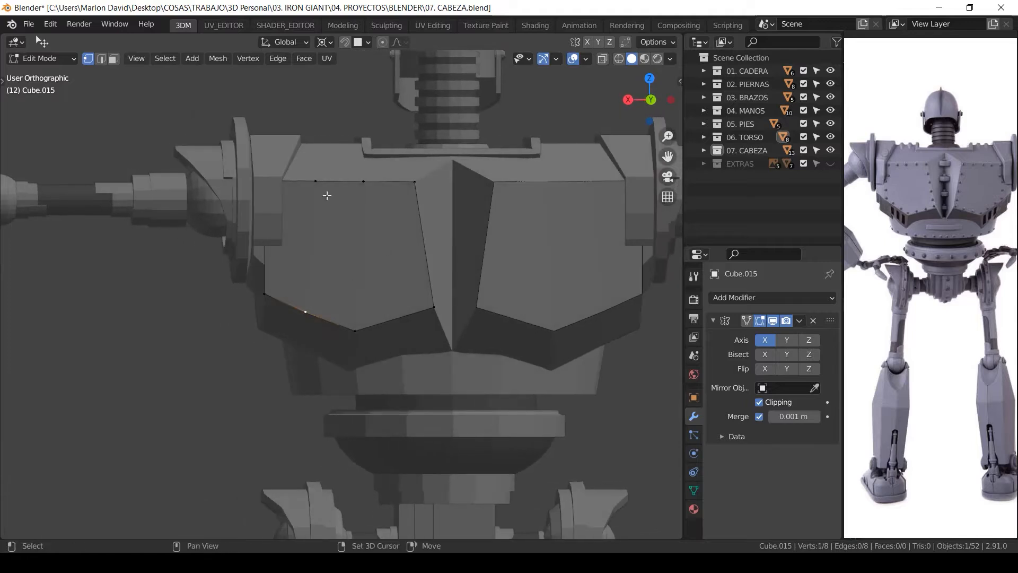
pyautogui.keyDown('shift'); pyautogui.click(315, 180); pyautogui.keyUp('shift')
pyautogui.keyDown('shift'); pyautogui.click(363, 180); pyautogui.keyUp('shift')
pyautogui.press('x')
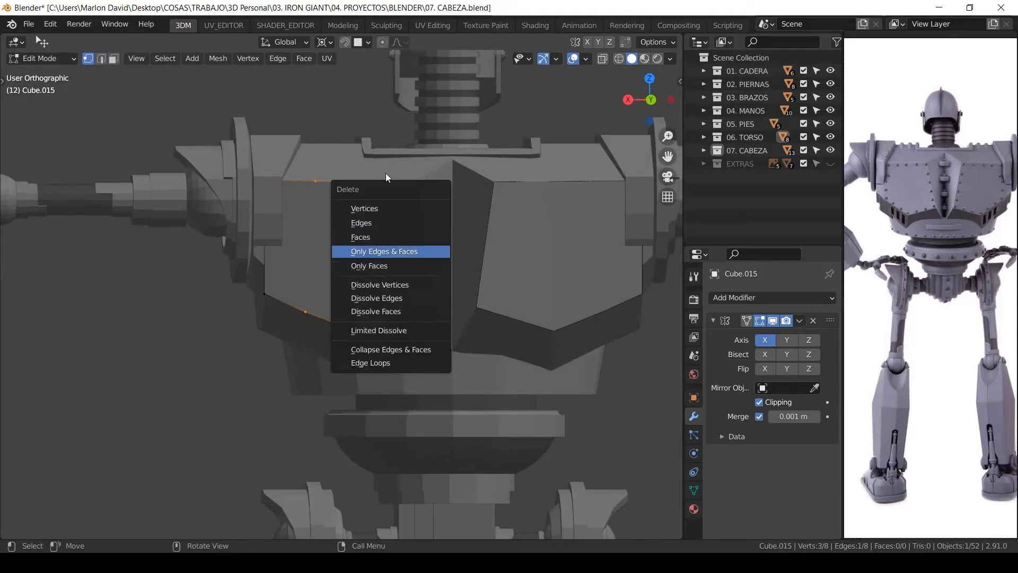
pyautogui.press('Escape')
pyautogui.press('x')
pyautogui.click(387, 324)
pyautogui.keyDown('alt'); pyautogui.moveTo(412, 265); pyautogui.dragTo(399, 243, button='middle'); pyautogui.keyUp('alt')
pyautogui.press('a')
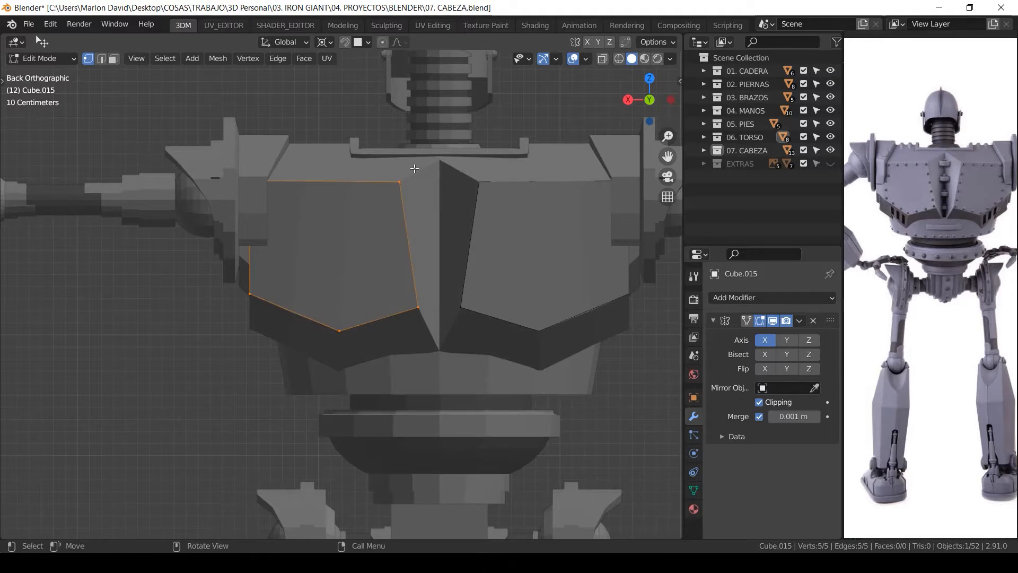
# Isolate the panel outline in local view and add a UV sphere at the world origin.
pyautogui.scroll(-5, 415, 168)
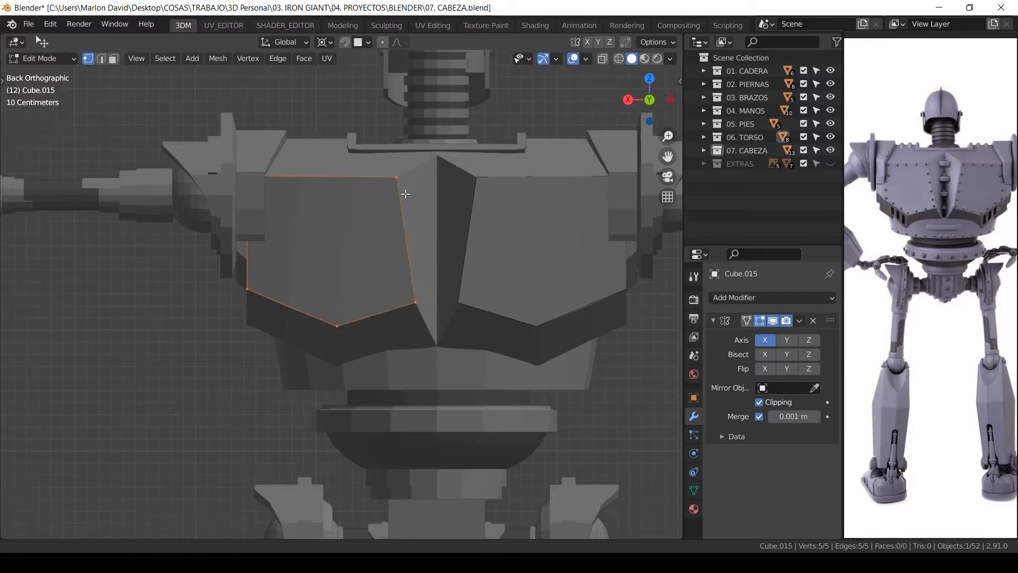
pyautogui.scroll(-3, 392, 270)
pyautogui.press('Tab')
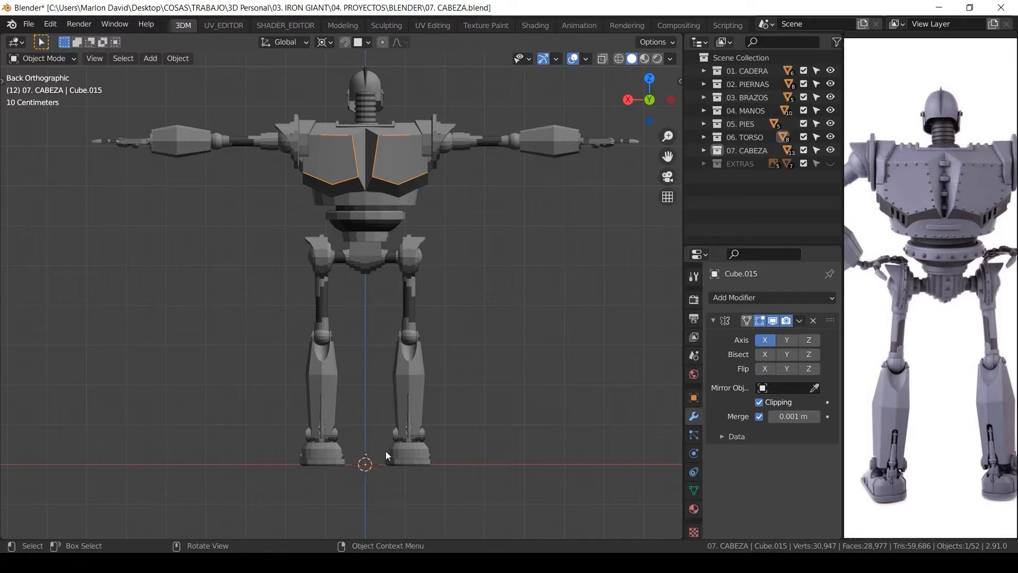
pyautogui.press('KP_Divide')
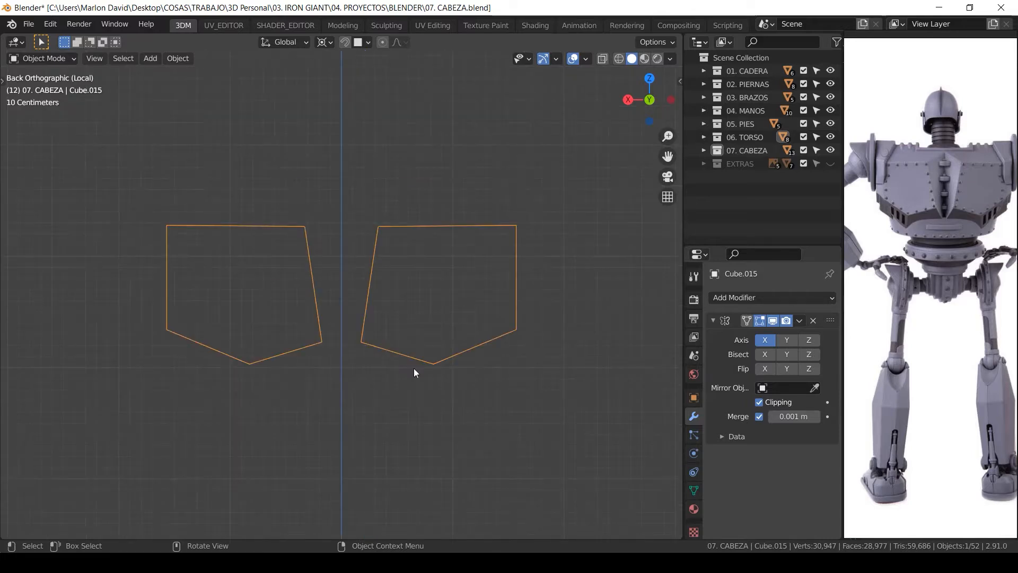
pyautogui.keyDown('ctrl'); pyautogui.moveTo(383, 352); pyautogui.dragTo(378, 274, button='middle'); pyautogui.keyUp('ctrl')
pyautogui.keyDown('ctrl'); pyautogui.moveTo(378, 274); pyautogui.dragTo(380, 304, button='middle'); pyautogui.keyUp('ctrl')
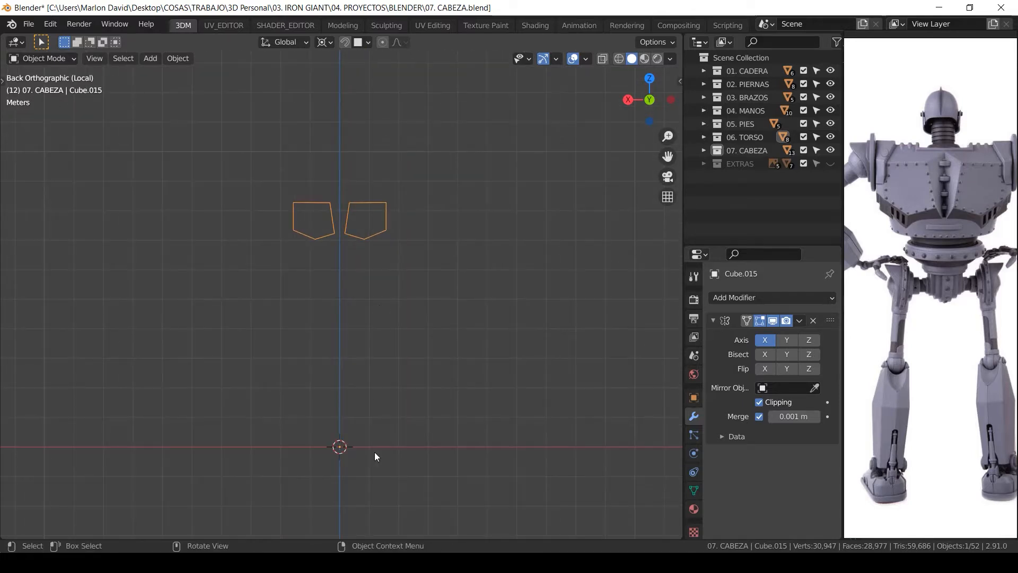
pyautogui.hotkey('shift', 'a')
pyautogui.moveTo(312, 284)
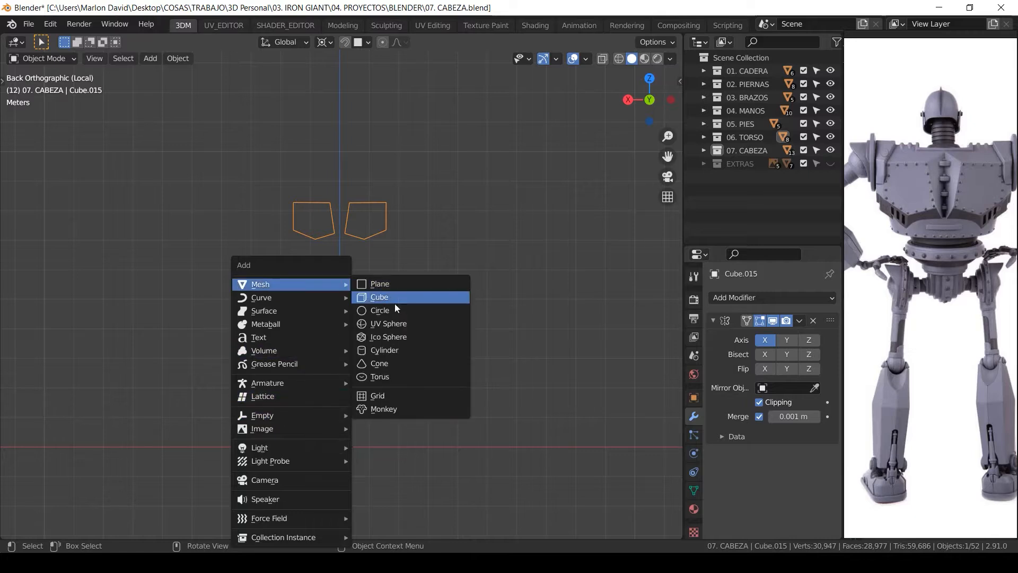
pyautogui.click(394, 322)
pyautogui.keyDown('shift'); pyautogui.moveTo(348, 369); pyautogui.dragTo(352, 341, button='middle'); pyautogui.keyUp('shift')
pyautogui.keyDown('shift'); pyautogui.moveTo(352, 314); pyautogui.dragTo(349, 359, button='middle'); pyautogui.keyUp('shift')
pyautogui.keyDown('ctrl'); pyautogui.moveTo(360, 273); pyautogui.dragTo(360, 228, button='middle'); pyautogui.keyUp('ctrl')
pyautogui.keyDown('shift'); pyautogui.moveTo(359, 211); pyautogui.dragTo(354, 250, button='middle'); pyautogui.keyUp('shift')
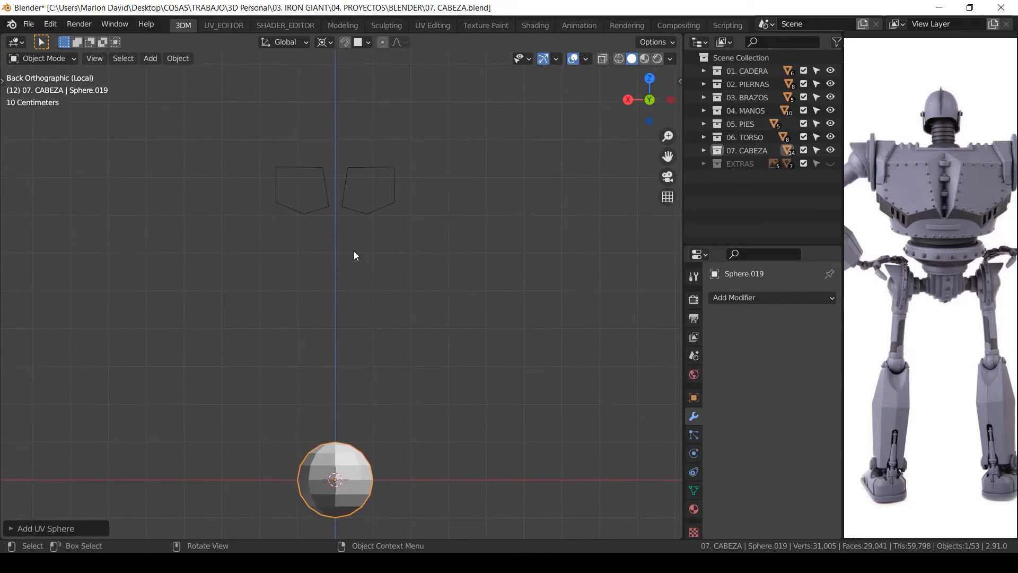
# Set the panel outline object's instancing to Vertices.
pyautogui.click(336, 207)
pyautogui.click(327, 201)
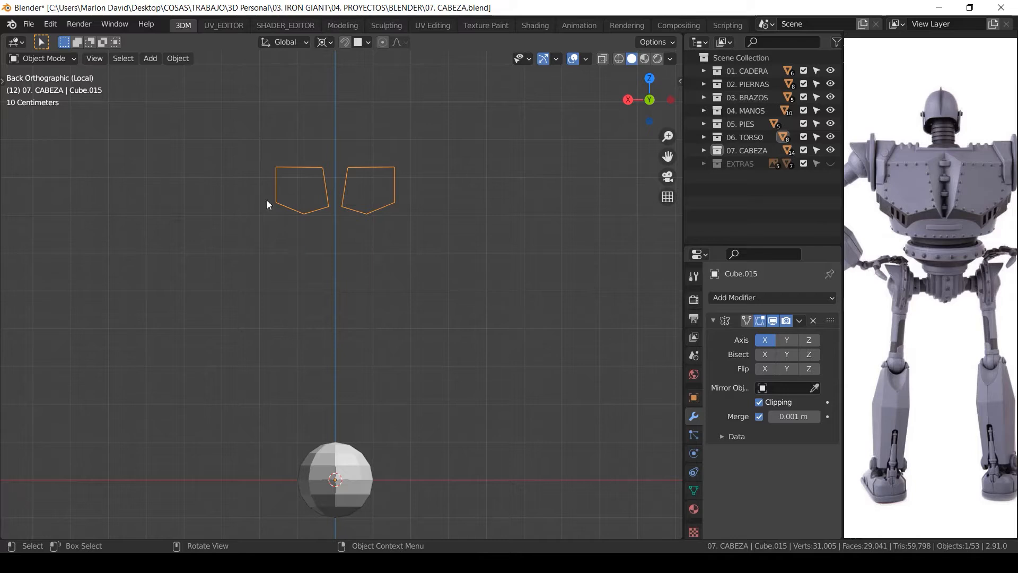
pyautogui.scroll(-1, 694, 448)
pyautogui.click(696, 389)
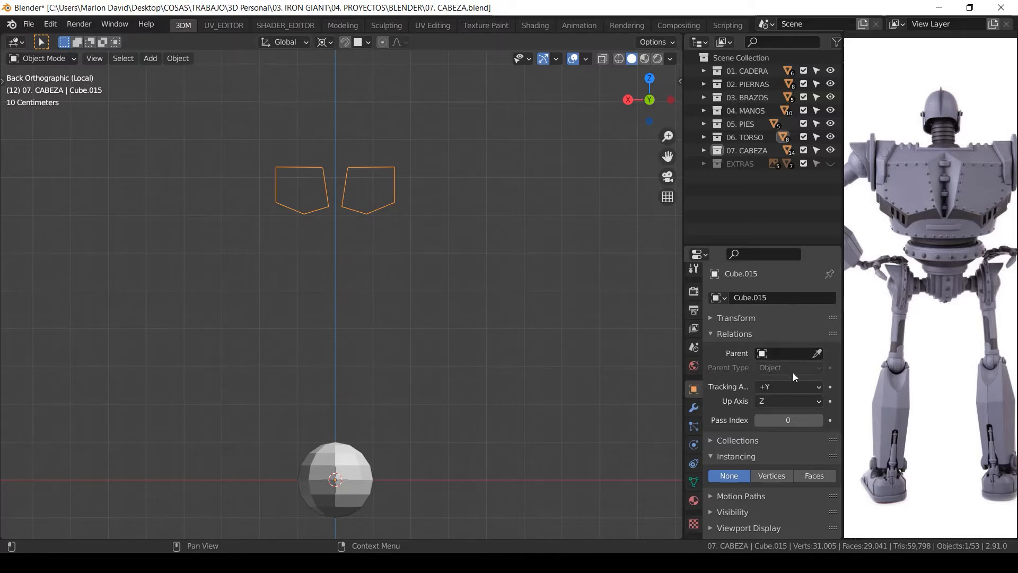
pyautogui.scroll(-1, 742, 469)
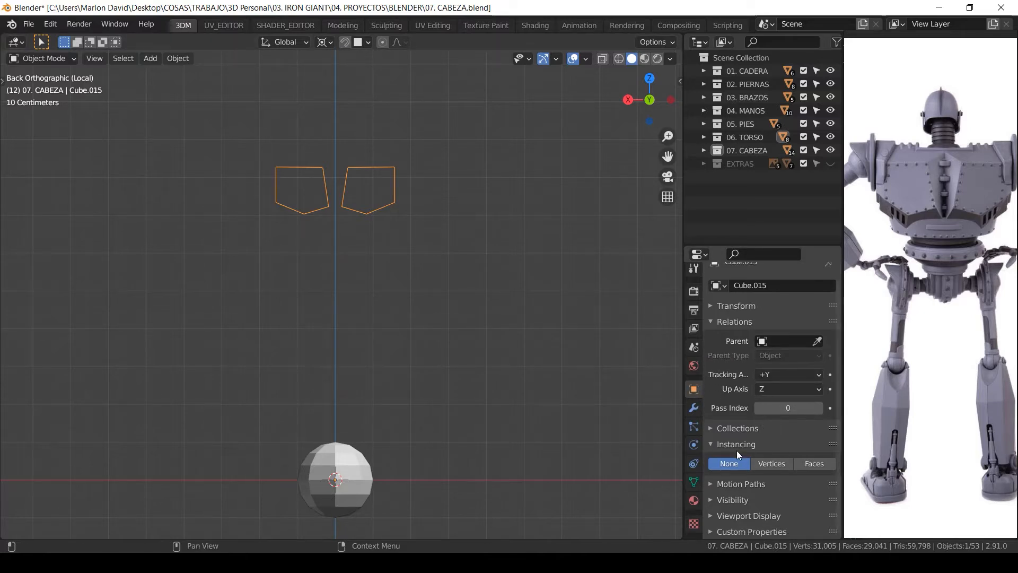
pyautogui.click(778, 464)
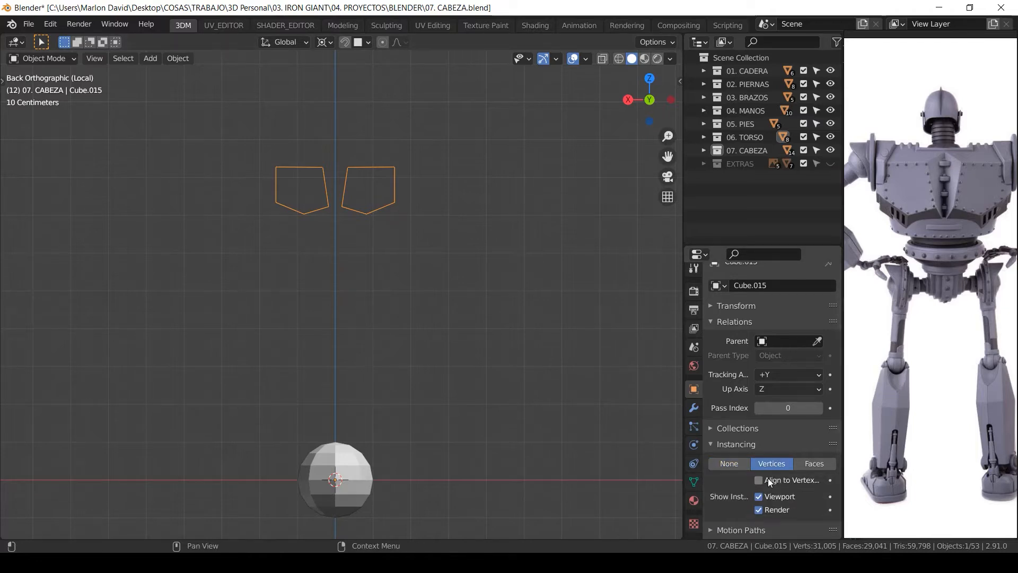
# Set the panel outline Cube.015 as the UV sphere's parent.
pyautogui.click(375, 472)
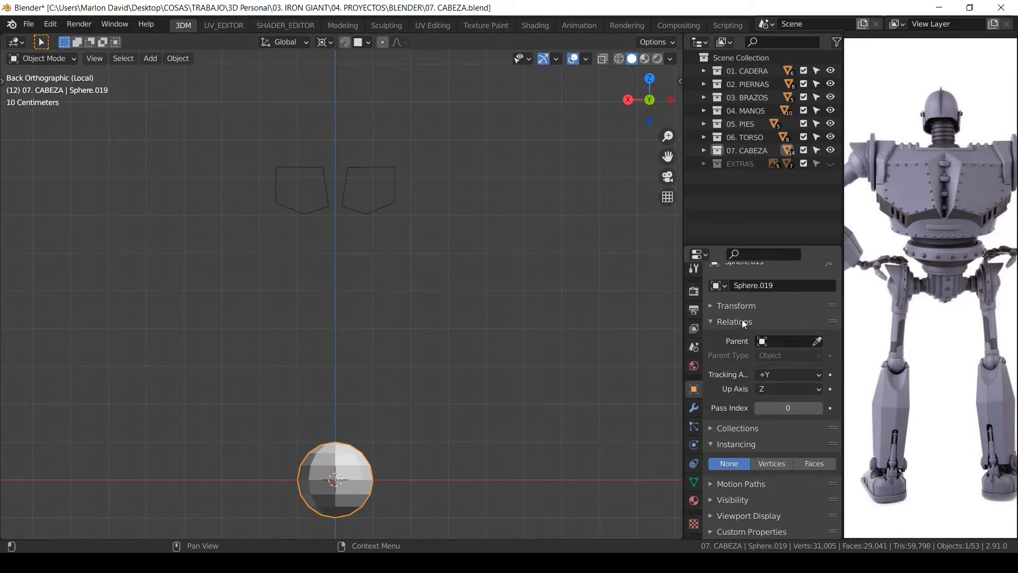
pyautogui.click(817, 342)
pyautogui.click(392, 182)
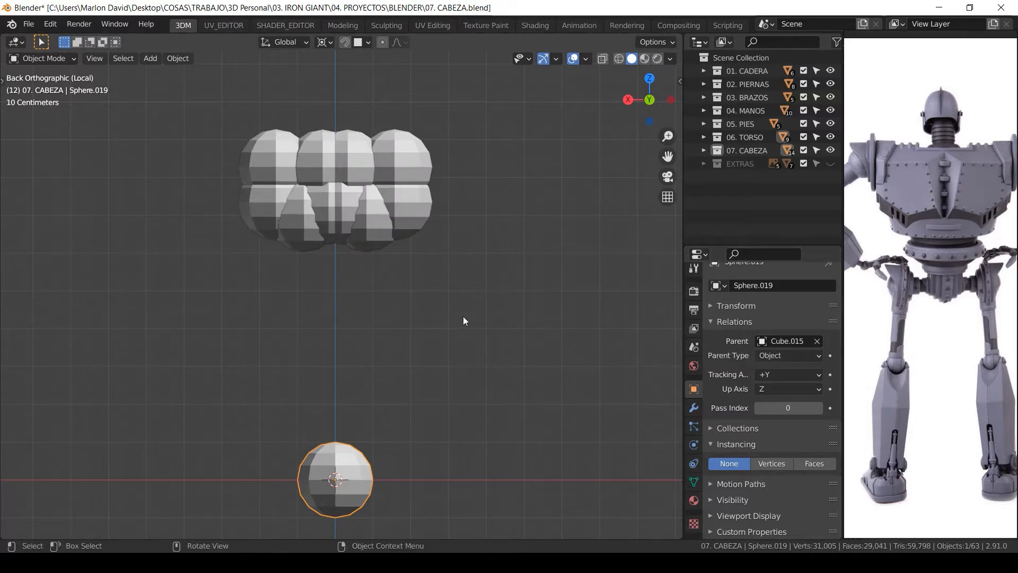
# Scale the UV sphere down repeatedly until its instances on the outline corners are tiny, rivet-sized dots.
pyautogui.press('s')
pyautogui.click(432, 409)
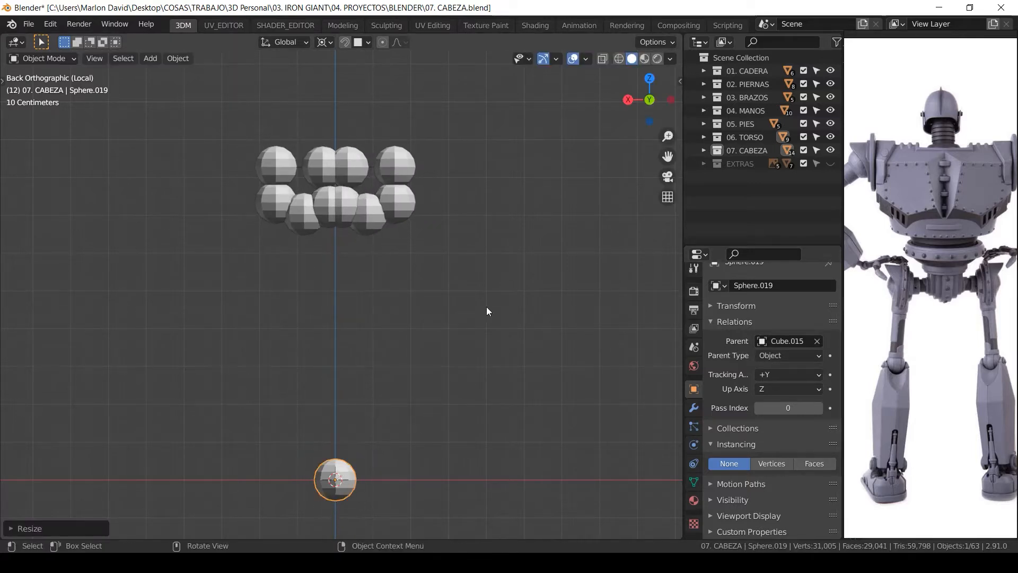
pyautogui.press('s')
pyautogui.click(319, 466)
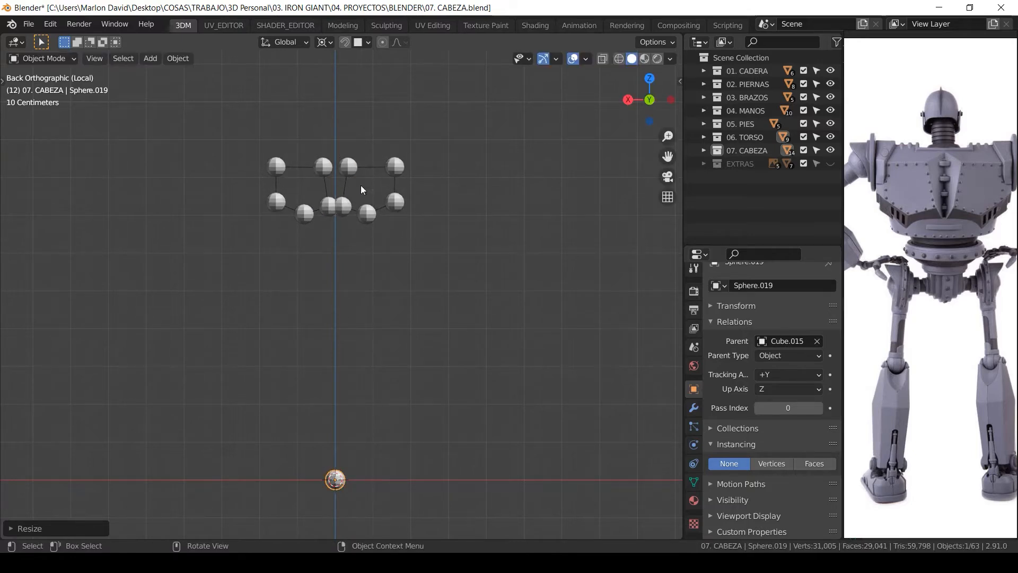
pyautogui.press('s')
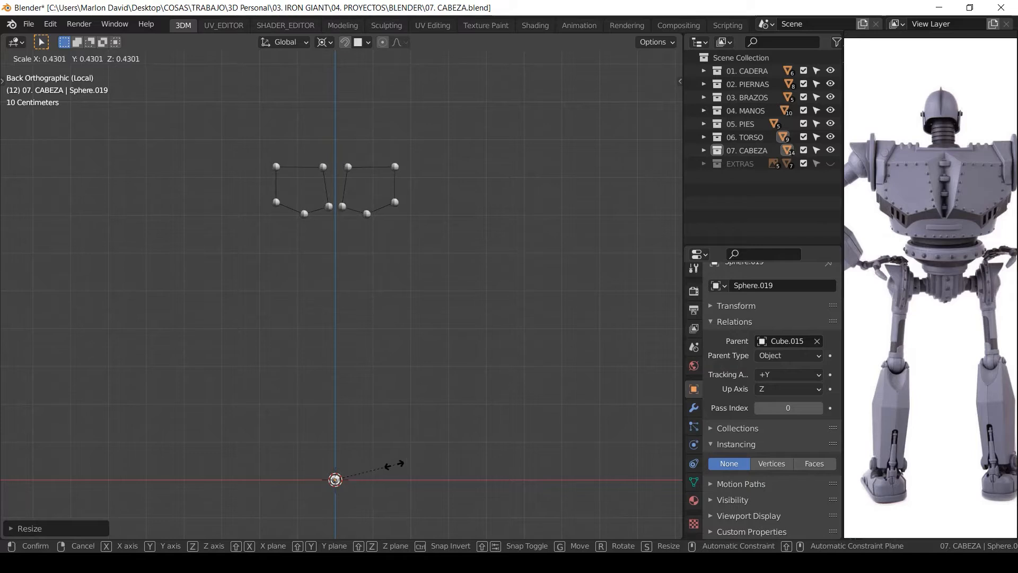
pyautogui.click(393, 460)
pyautogui.press('s')
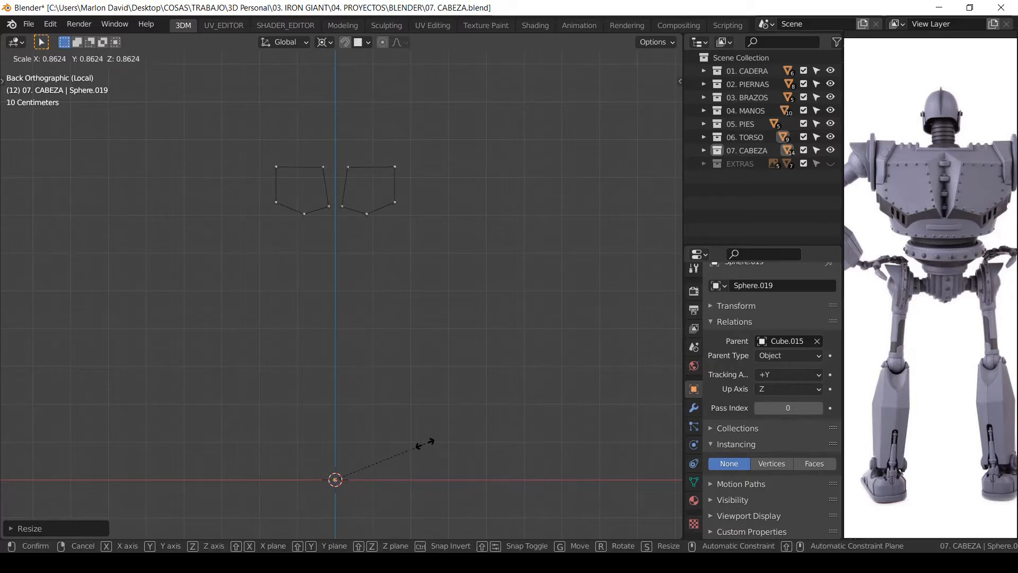
pyautogui.click(425, 446)
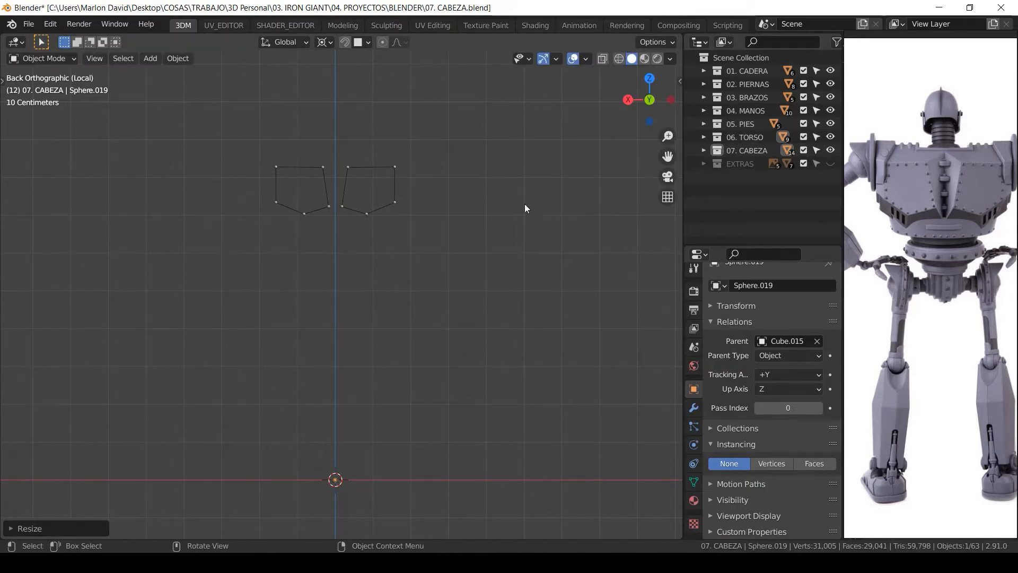
# Show the whole robot together with the EXTRAS reference collection in wireframe shading.
pyautogui.press('KP_Divide')
pyautogui.click(829, 164)
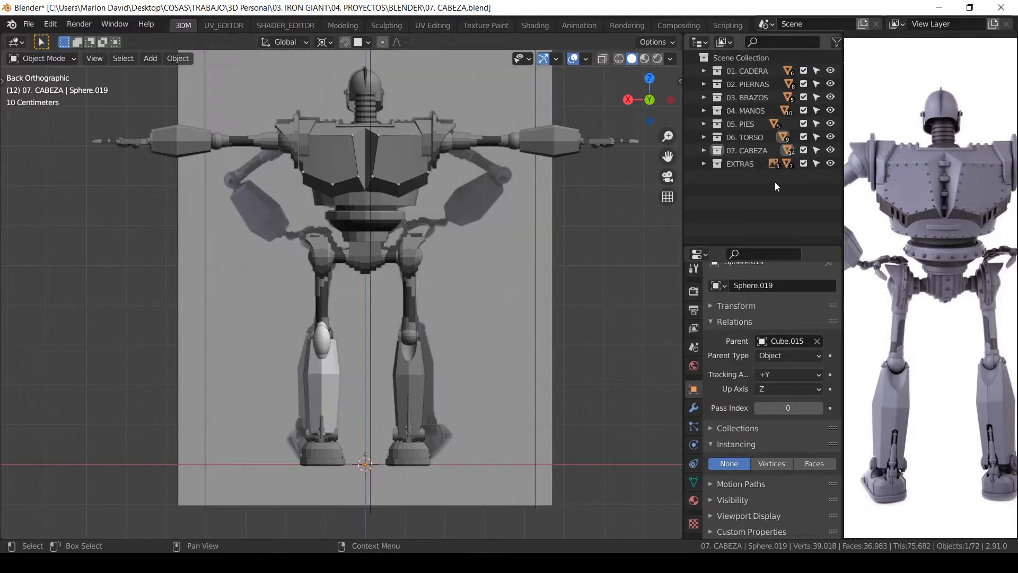
pyautogui.scroll(8, 300, 263)
pyautogui.hotkey('shift', 'z')
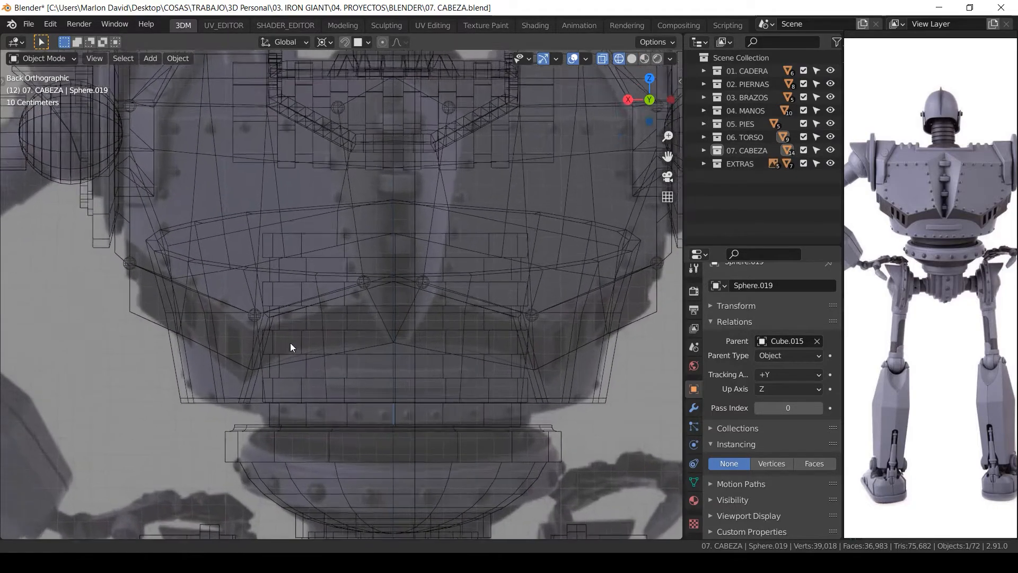
# Scale the UV sphere down slightly in several passes, comparing its wireframe instances with the rivets in the back reference image.
pyautogui.scroll(5, 290, 347)
pyautogui.press('s')
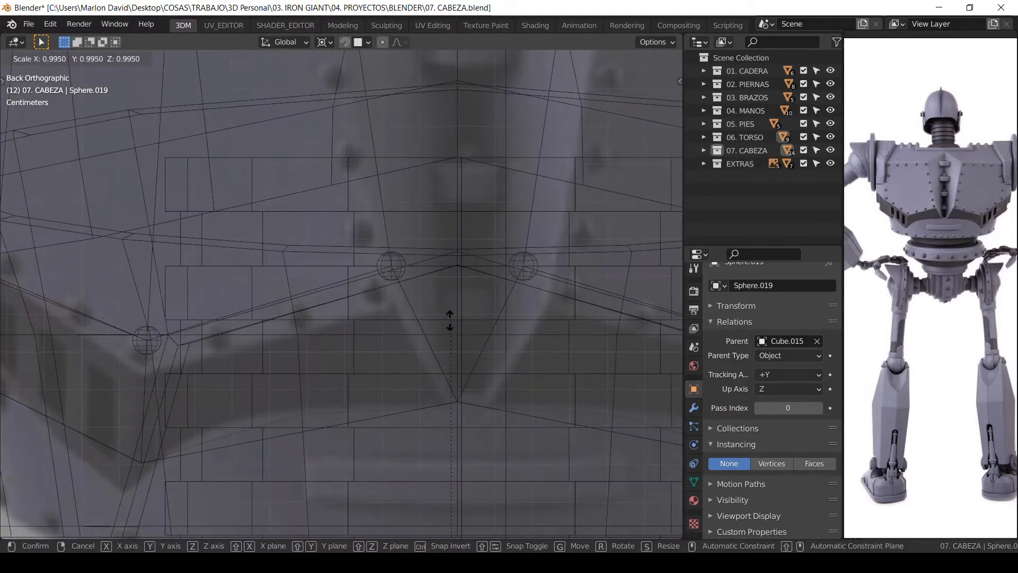
pyautogui.click(403, 444)
pyautogui.press('s')
pyautogui.click(436, 460)
pyautogui.press('s')
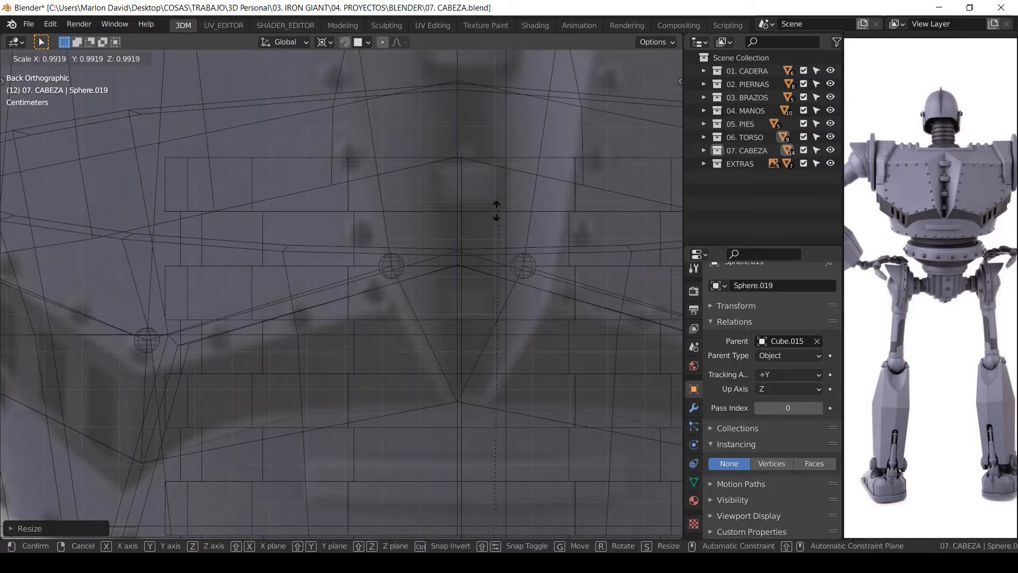
pyautogui.click(475, 256)
pyautogui.press('s')
pyautogui.click(424, 416)
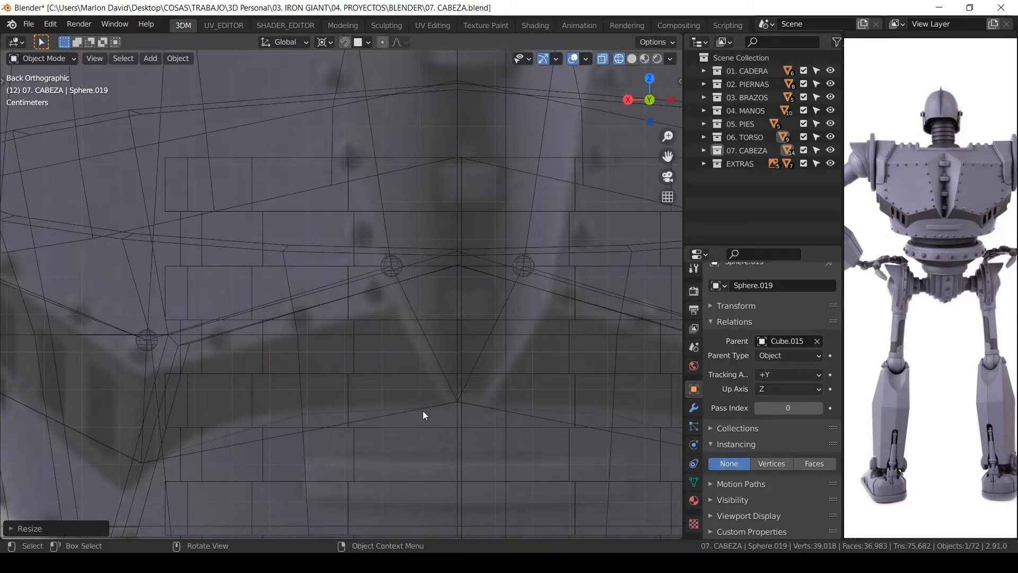
# Check the rivet size in solid shading and scale the UV sphere down once more by a tiny amount against the wireframe reference.
pyautogui.scroll(-4, 424, 416)
pyautogui.hotkey('shift', 'z')
pyautogui.scroll(3, 408, 285)
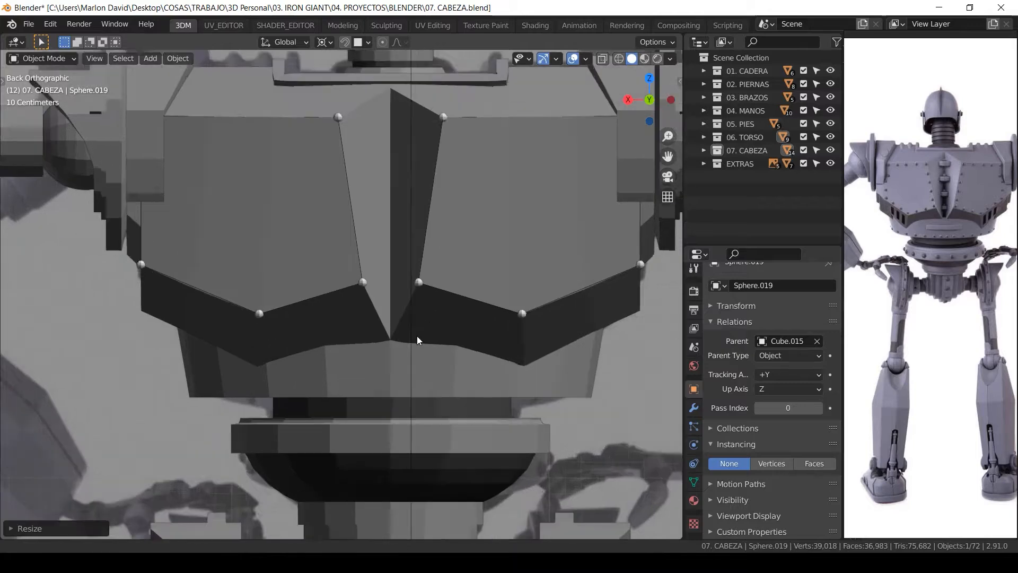
pyautogui.scroll(2, 417, 339)
pyautogui.hotkey('shift', 'z')
pyautogui.press('s')
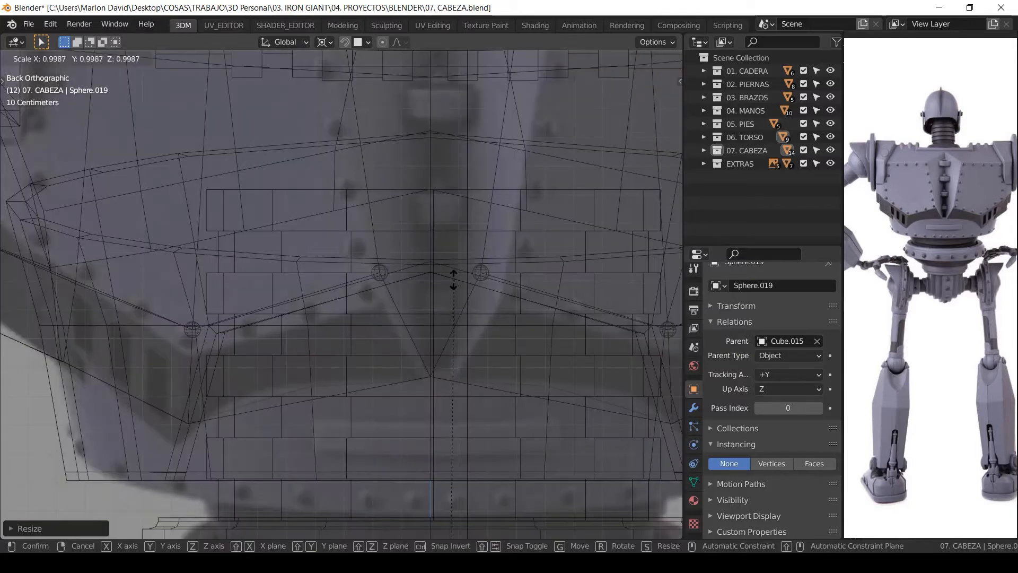
pyautogui.click(453, 280)
pyautogui.hotkey('shift', 'z')
pyautogui.scroll(-4, 486, 209)
pyautogui.scroll(3, 454, 297)
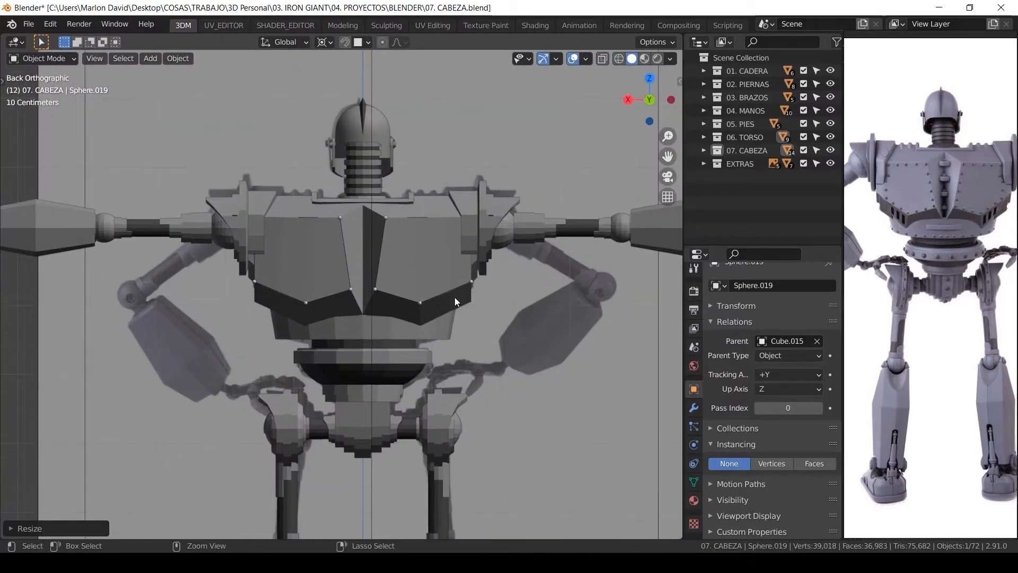
# Isolate the back panel outline Cube.015 in local view and open its mesh for vertex editing.
pyautogui.click(422, 307)
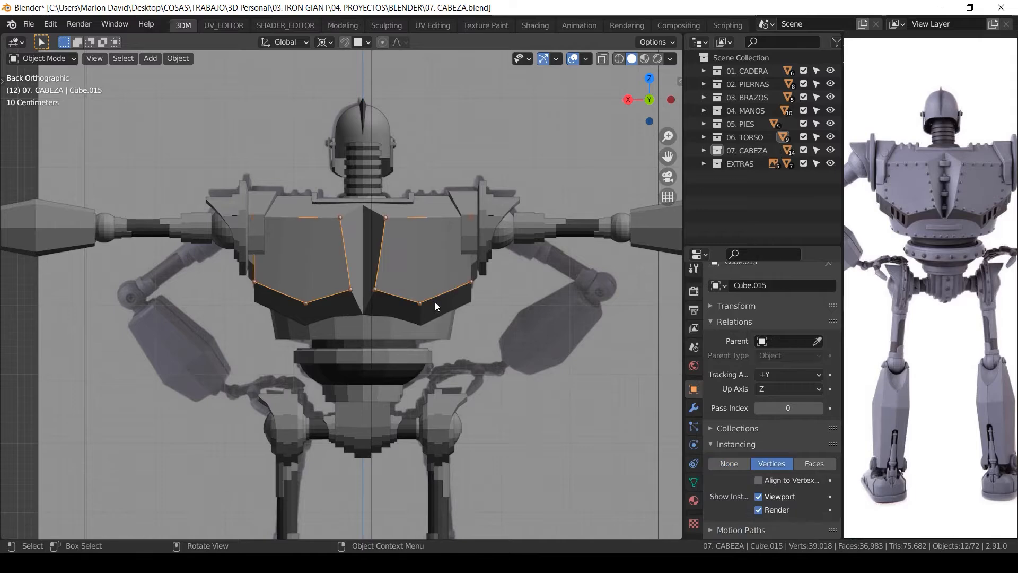
pyautogui.press('KP_Divide')
pyautogui.scroll(4, 367, 181)
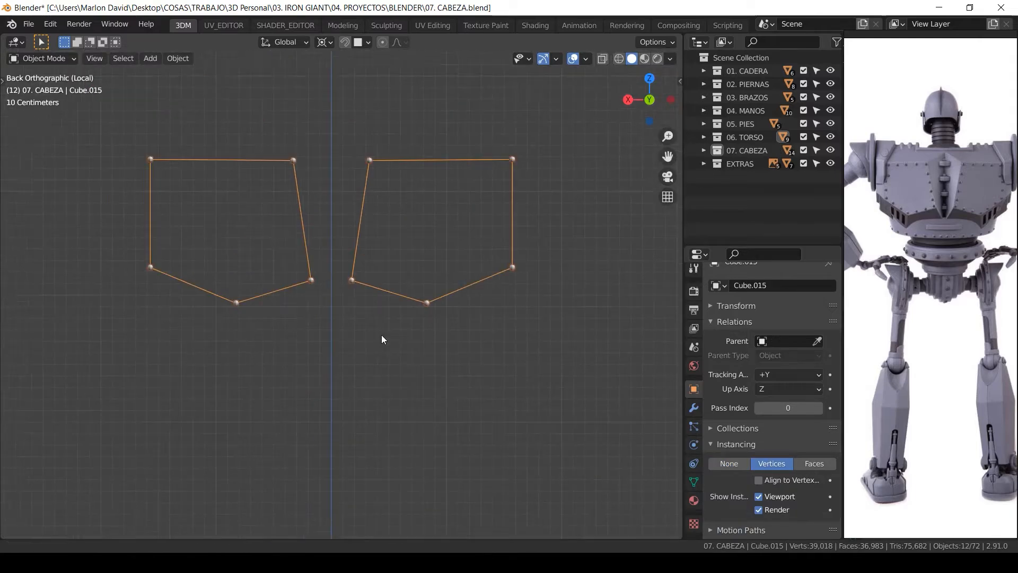
pyautogui.scroll(2, 311, 273)
pyautogui.press('Tab')
pyautogui.press('z')
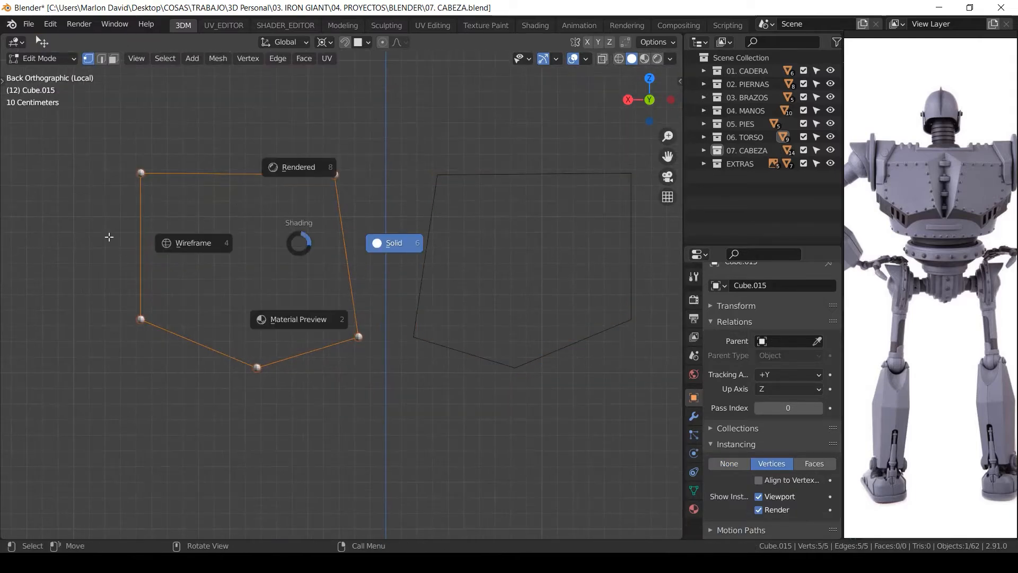
pyautogui.moveTo(134, 183); pyautogui.dragTo(405, 240, button='middle')
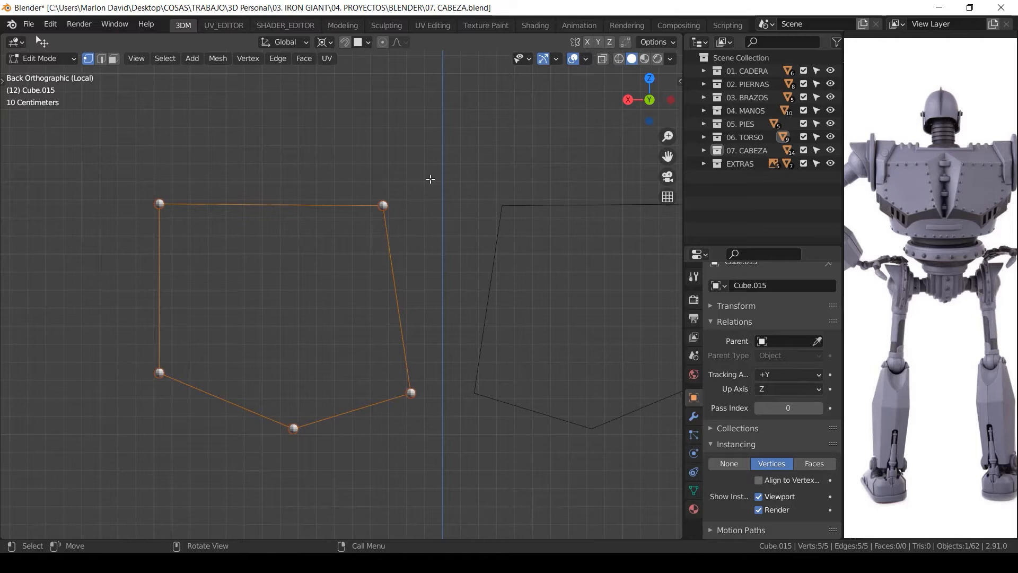
pyautogui.press('Tab')
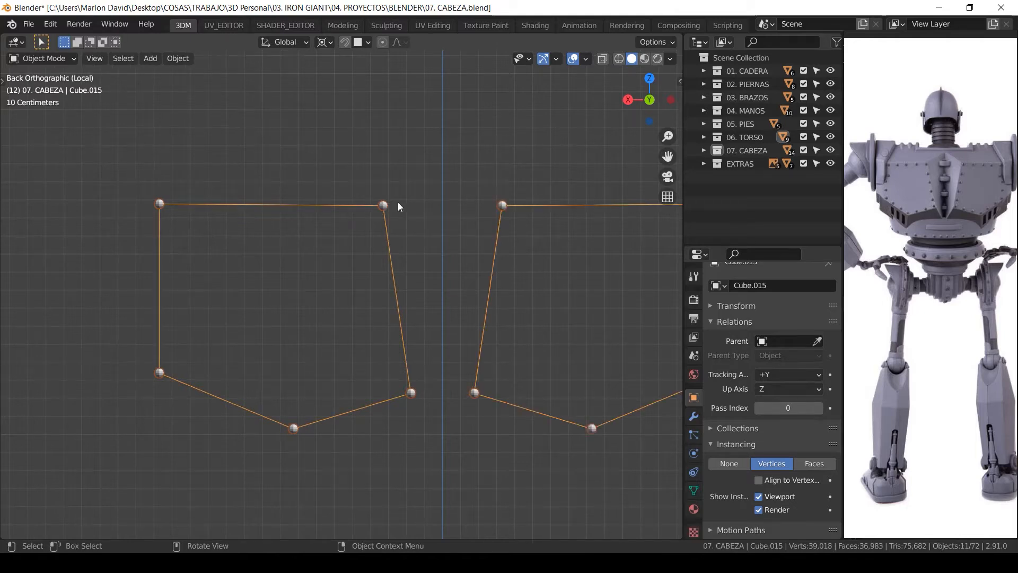
pyautogui.press('Tab')
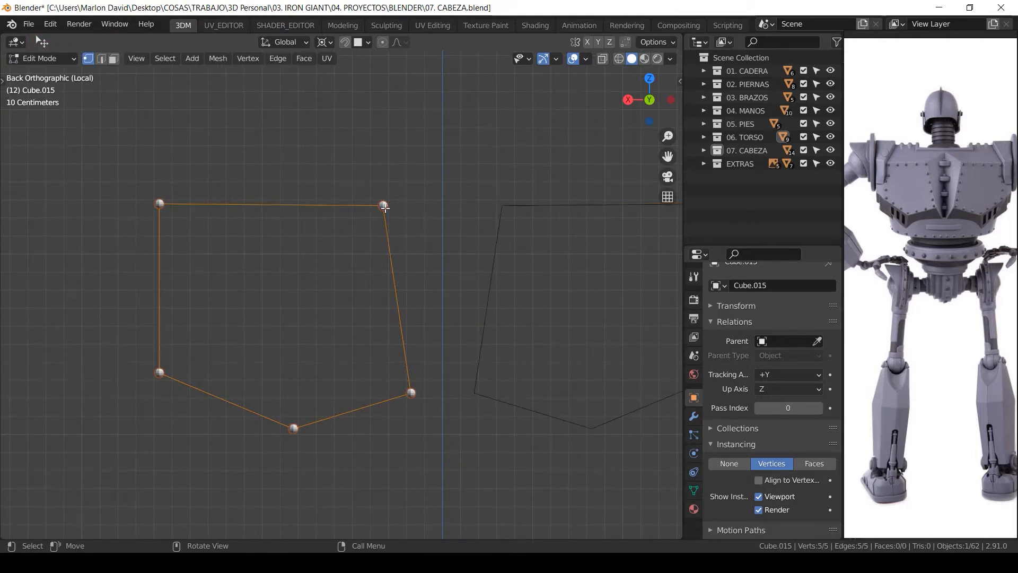
pyautogui.click(384, 206)
pyautogui.press('g')
pyautogui.rightClick(431, 190)
pyautogui.click(164, 204)
pyautogui.press('g')
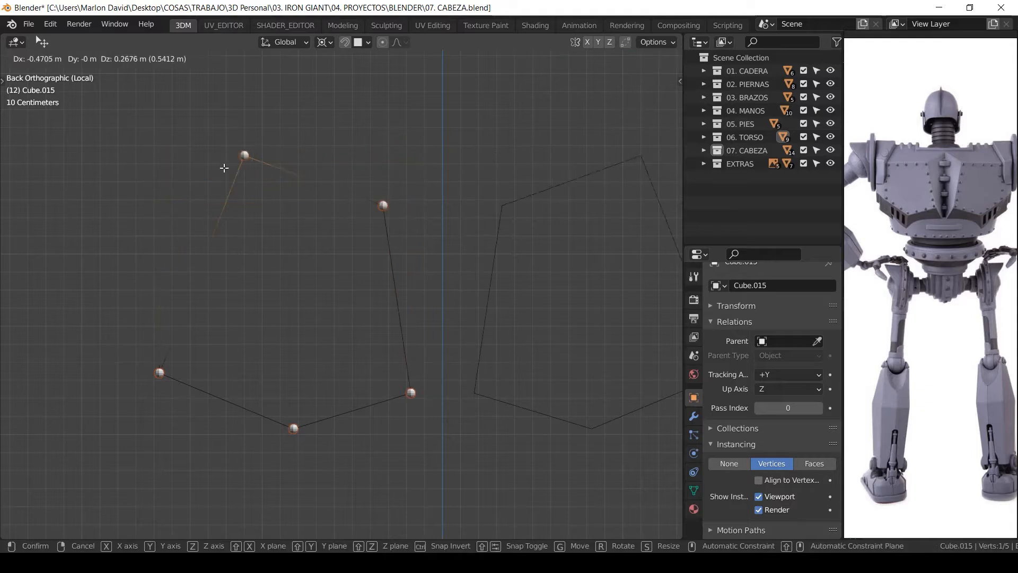
pyautogui.rightClick(216, 174)
# Following the rivets in the reference photo, add three evenly spaced vertices to the panel outline's upper edge with a loop cut.
pyautogui.moveTo(919, 192); pyautogui.dragTo(917, 189, button='middle')
pyautogui.scroll(5, 915, 188)
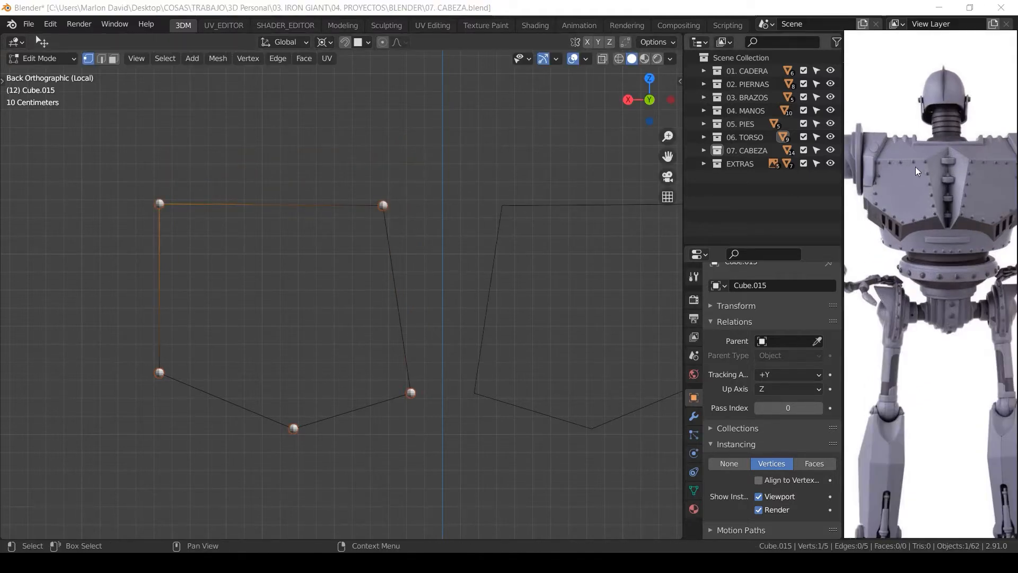
pyautogui.moveTo(934, 229); pyautogui.dragTo(921, 221, button='middle')
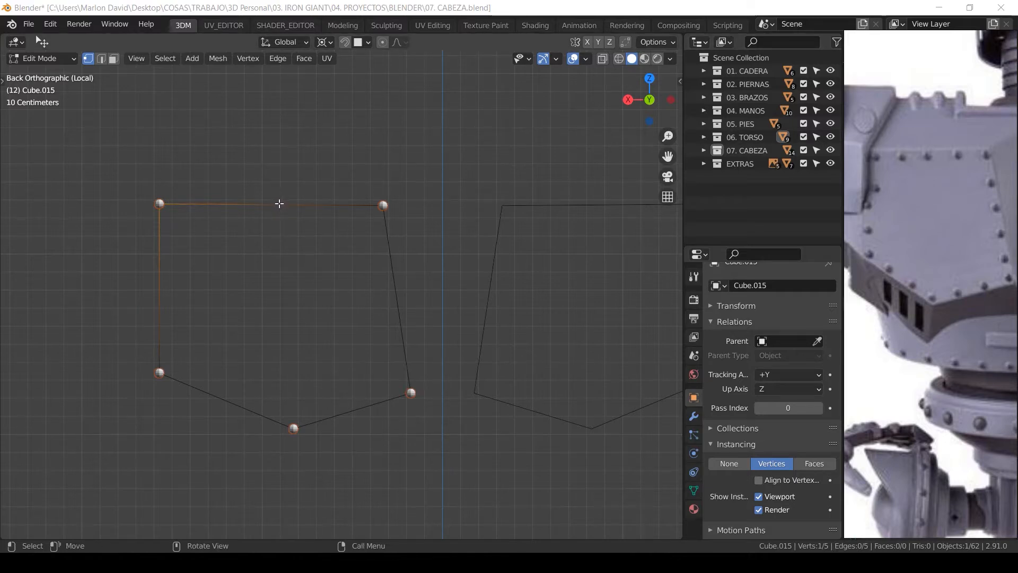
pyautogui.click(318, 228)
pyautogui.click(374, 209)
pyautogui.hotkey('ctrl', 'r')
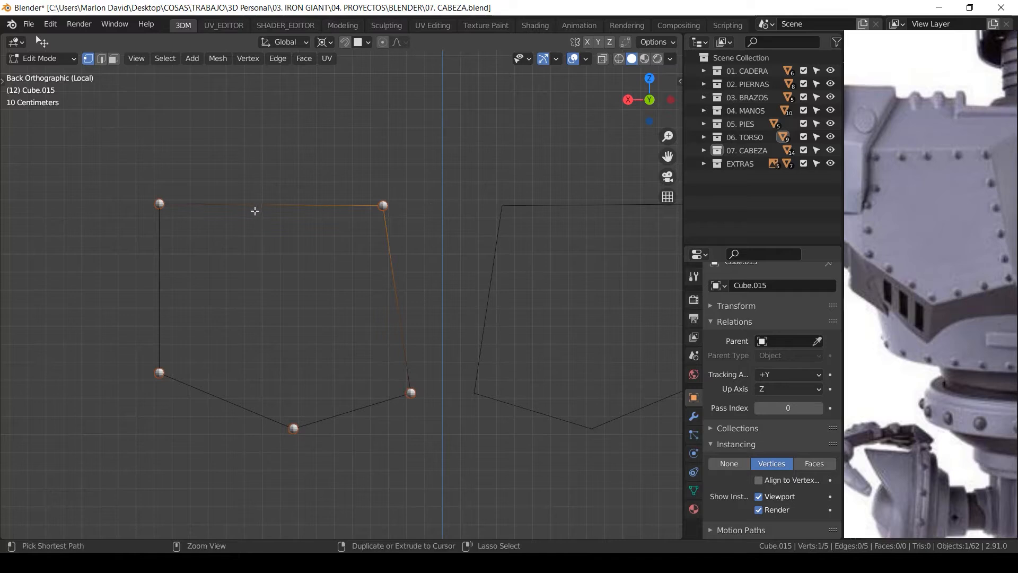
pyautogui.press('3')
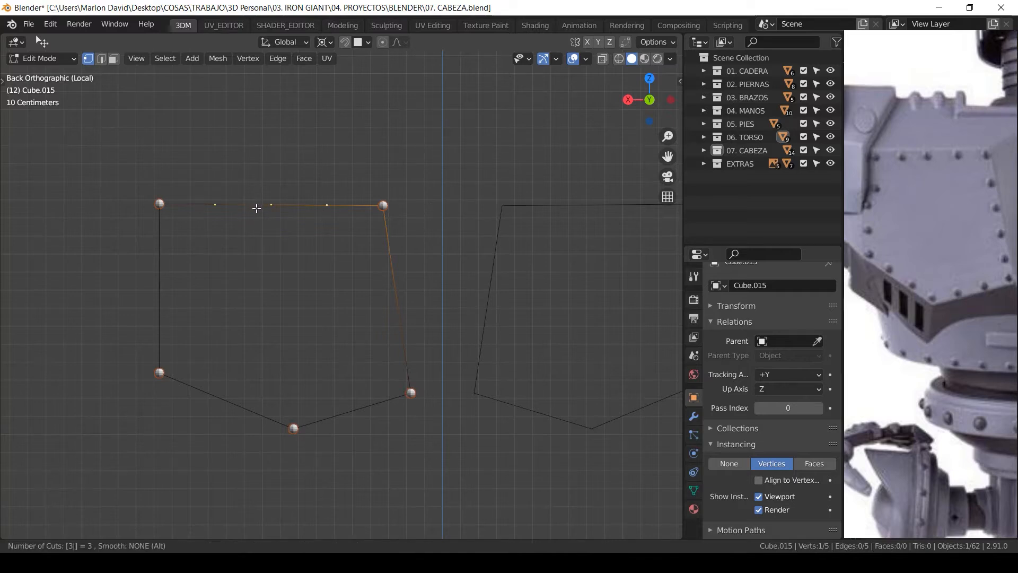
pyautogui.click(286, 204)
pyautogui.rightClick(295, 202)
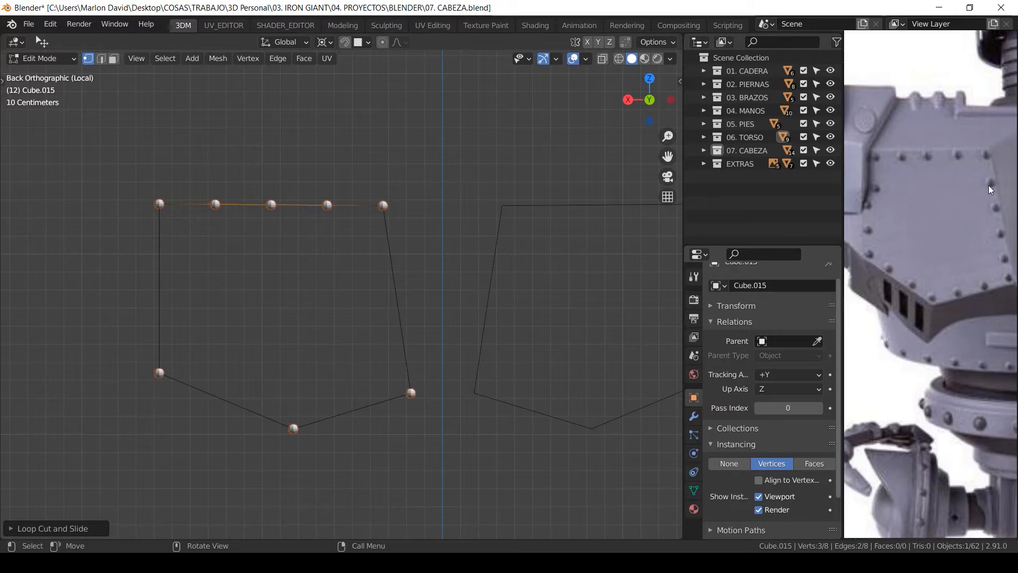
# Add four evenly spaced vertices to the outline's slanted inner side edge with an unslid loop cut.
pyautogui.hotkey('ctrl', 'r')
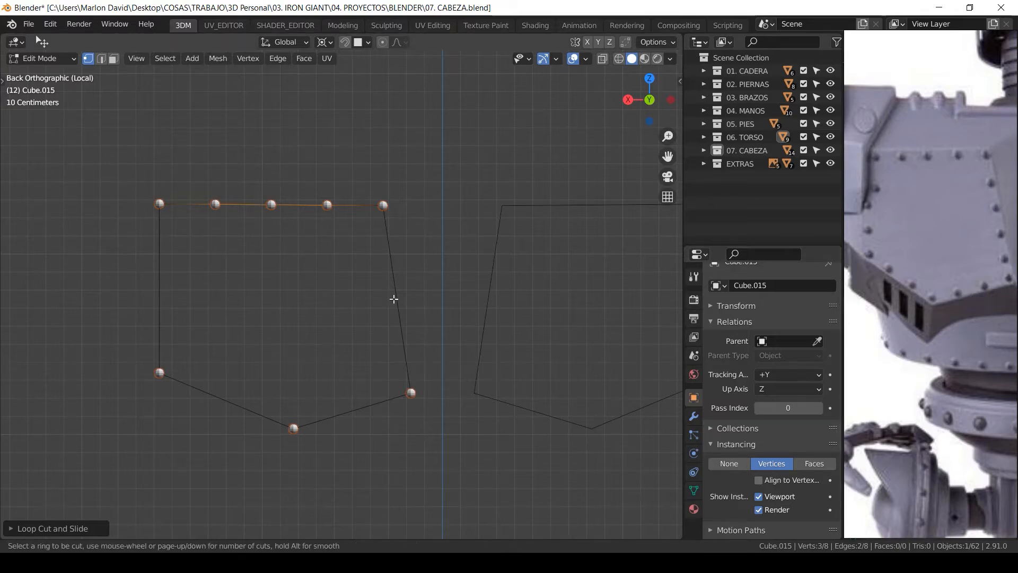
pyautogui.press('4')
pyautogui.click(398, 298)
pyautogui.rightClick(395, 299)
pyautogui.rightClick(390, 302)
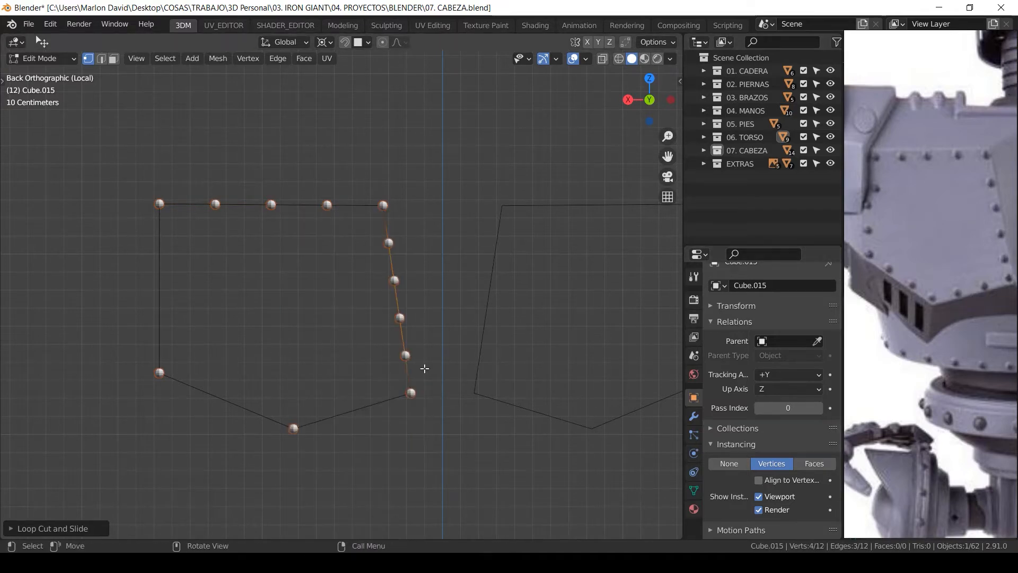
# Add two evenly spaced vertices to each of the outline's two lower slanted edges with loop cuts.
pyautogui.hotkey('ctrl', 'r')
pyautogui.press('2')
pyautogui.click(358, 411)
pyautogui.rightClick(358, 411)
pyautogui.hotkey('ctrl', 'r')
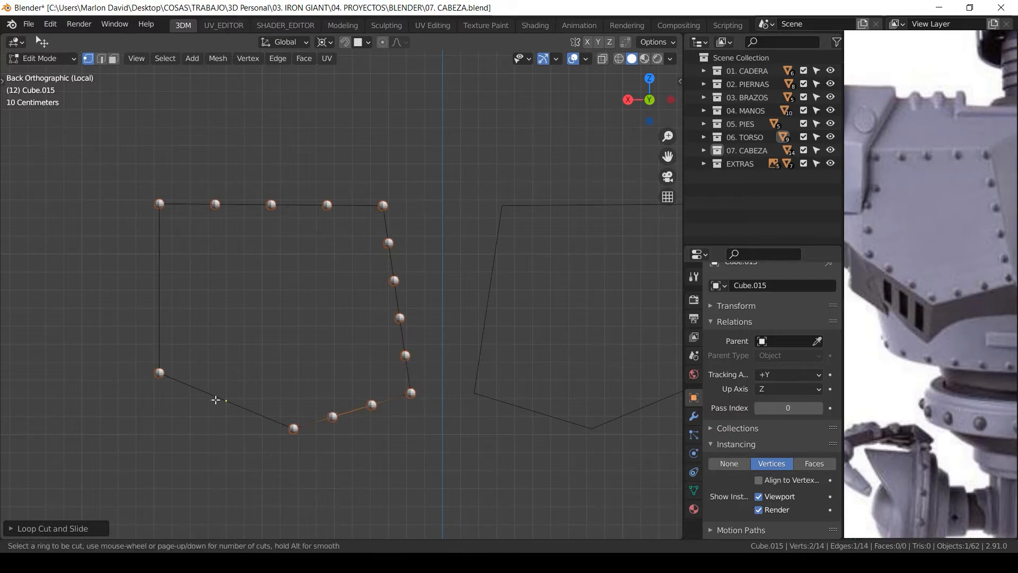
pyautogui.press('2')
pyautogui.click(213, 400)
pyautogui.rightClick(214, 400)
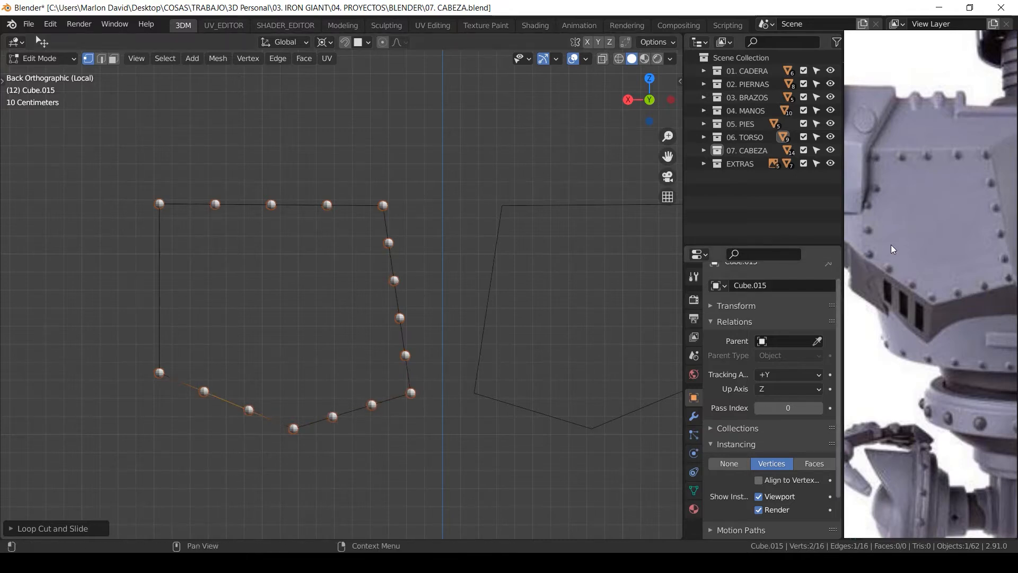
# Add three evenly spaced vertices to the outline's vertical outer edge, finish mesh editing and show the whole robot again.
pyautogui.hotkey('ctrl', 'r')
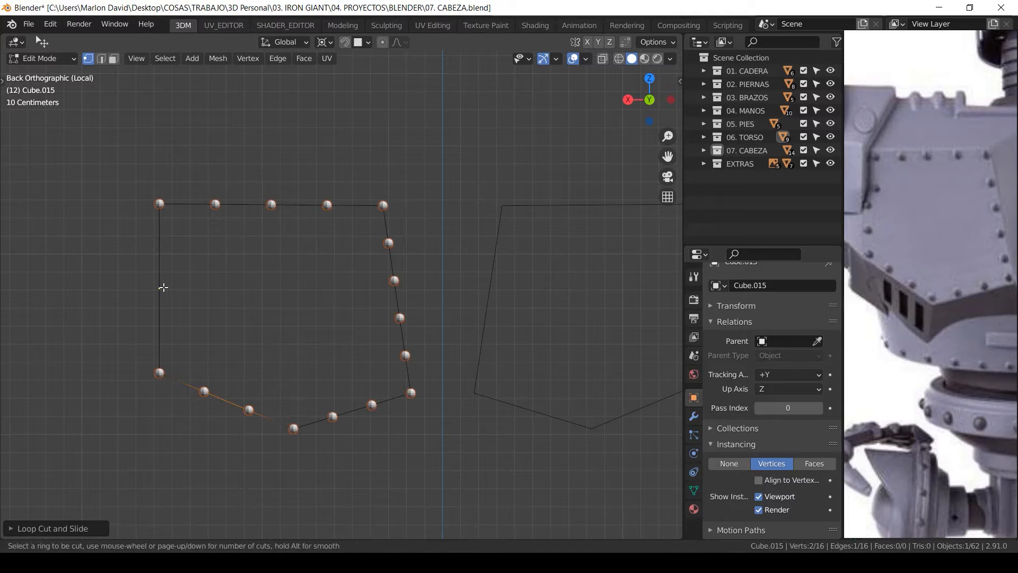
pyautogui.press('3')
pyautogui.click(166, 288)
pyautogui.rightClick(166, 289)
pyautogui.scroll(-2, 480, 277)
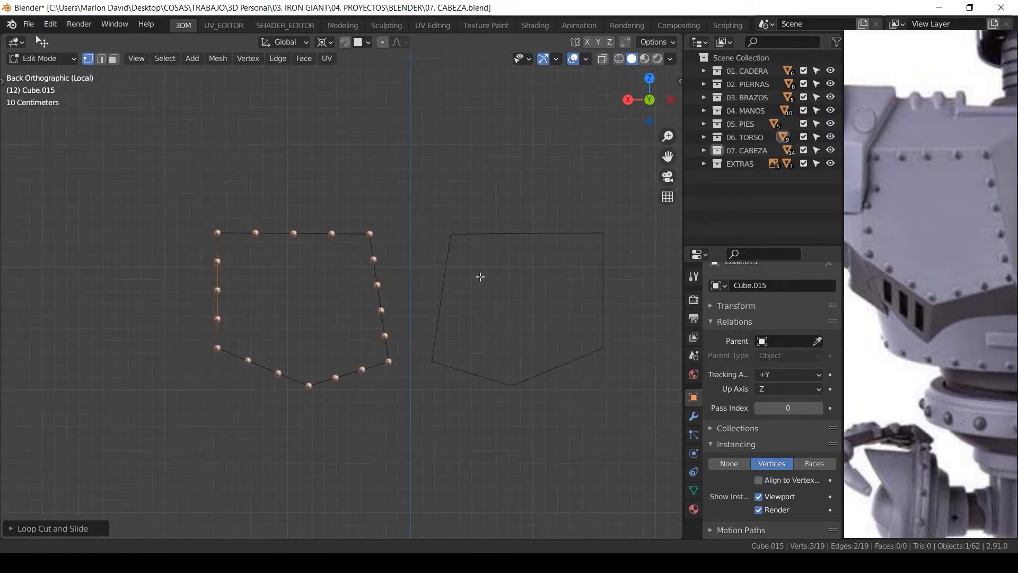
pyautogui.scroll(-1, 440, 266)
pyautogui.press('Tab')
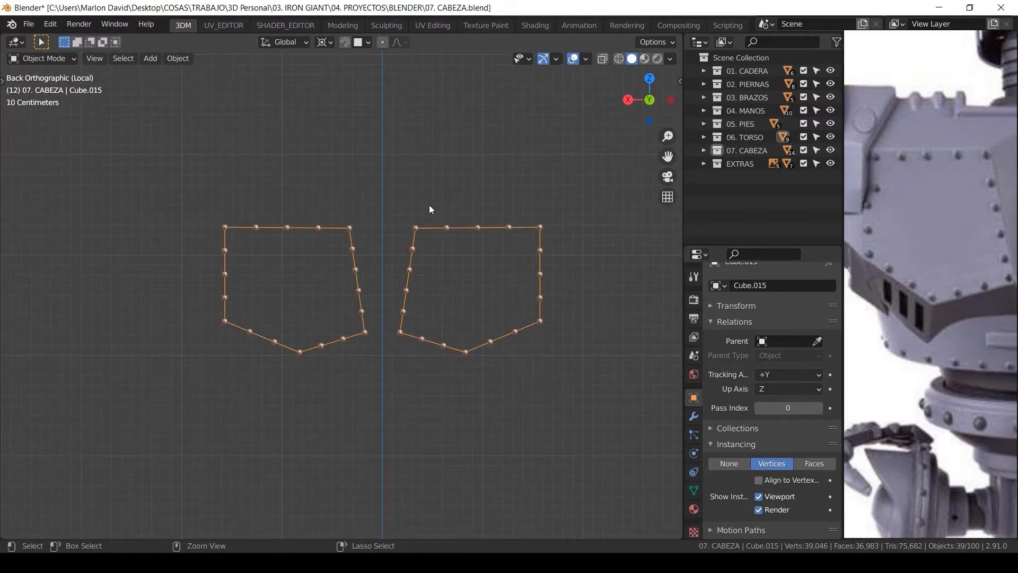
pyautogui.scroll(1, 448, 252)
pyautogui.press('KP_Divide')
pyautogui.scroll(2, 318, 292)
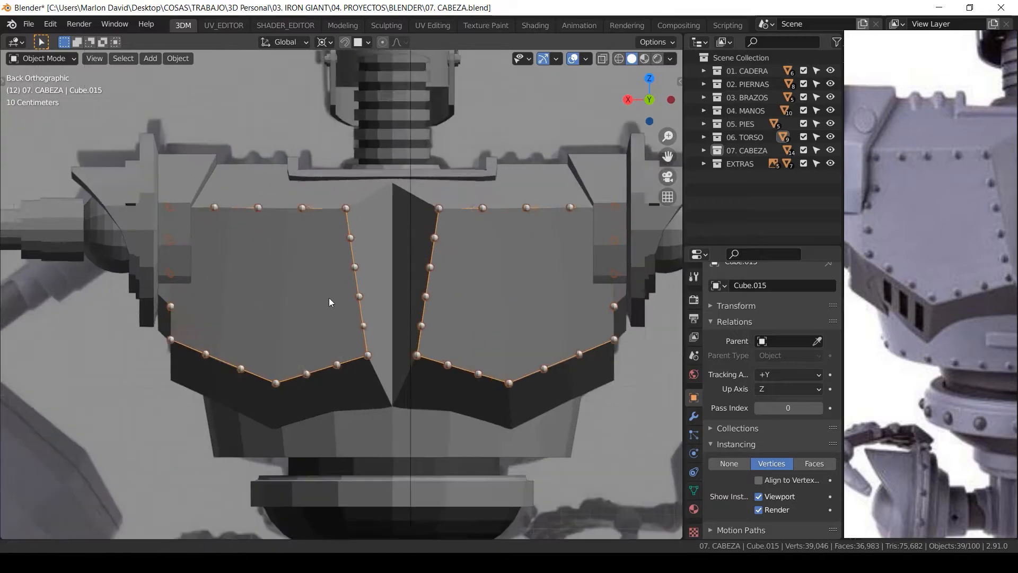
# Scale all vertices of the panel outline to about 0.915 so the rivets sit inside the panel's border.
pyautogui.press('Tab')
pyautogui.scroll(2, 417, 298)
pyautogui.keyDown('ctrl'); pyautogui.moveTo(417, 298); pyautogui.dragTo(419, 290, button='middle'); pyautogui.keyUp('ctrl')
pyautogui.press('KP_Divide')
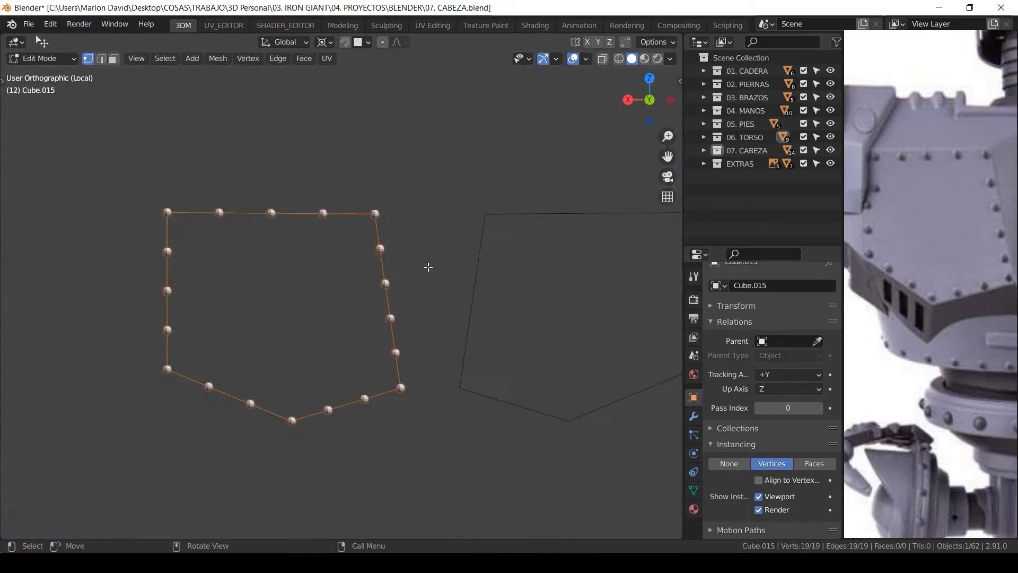
pyautogui.press('KP_Divide')
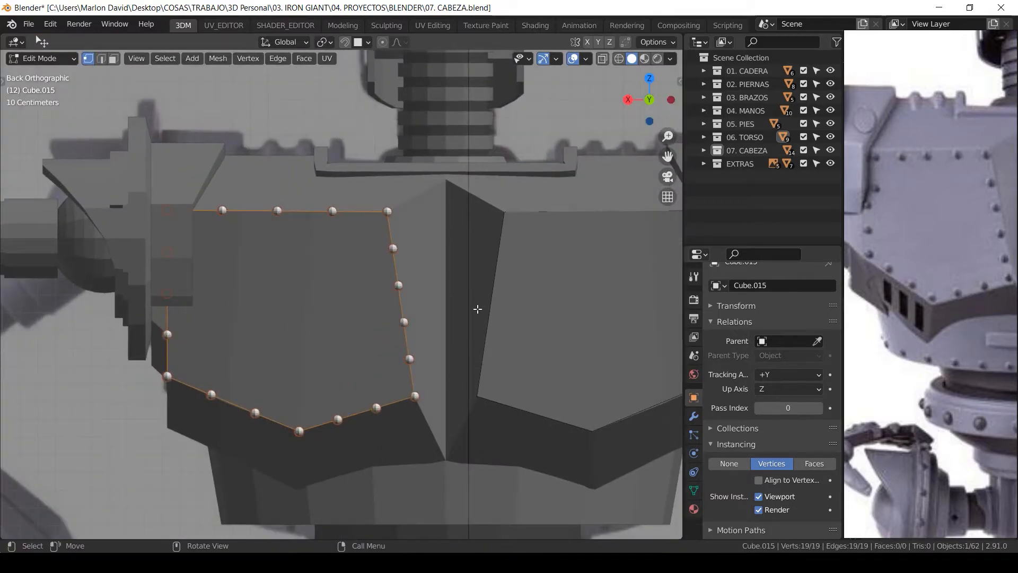
pyautogui.press('s')
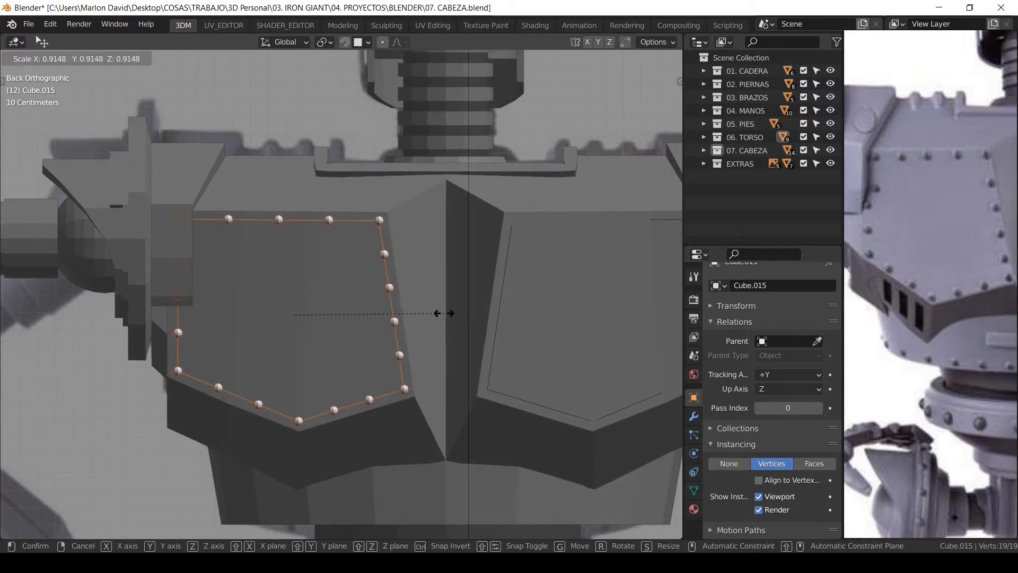
pyautogui.click(453, 312)
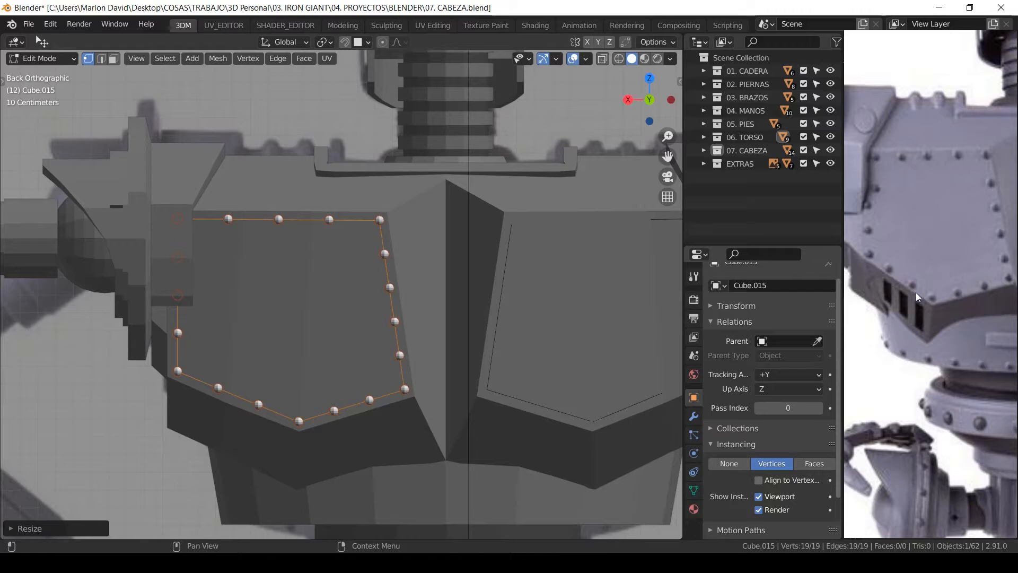
# Move the three upper vertices of the outline's outer edge inward about 0.12 m along X, clear of the shoulder block.
pyautogui.moveTo(258, 245); pyautogui.dragTo(234, 304, button='middle')
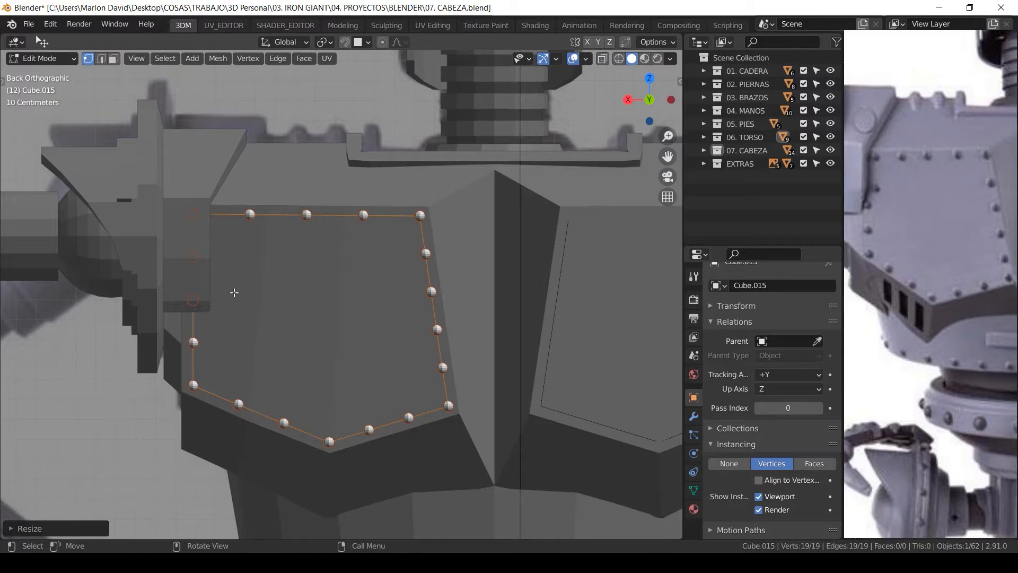
pyautogui.click(198, 219)
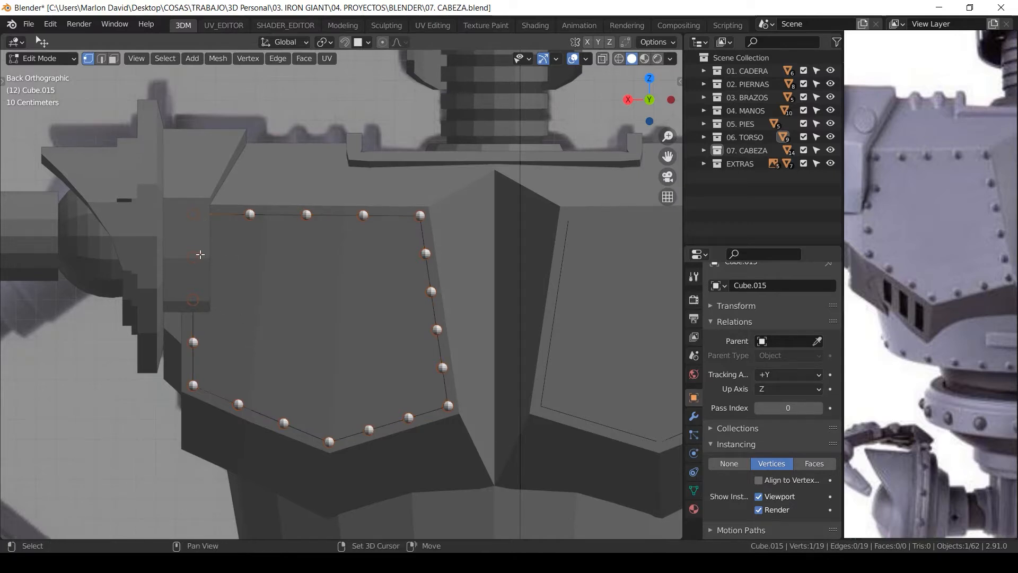
pyautogui.keyDown('ctrl'); pyautogui.click(195, 299); pyautogui.keyUp('ctrl')
pyautogui.press('g')
pyautogui.press('x')
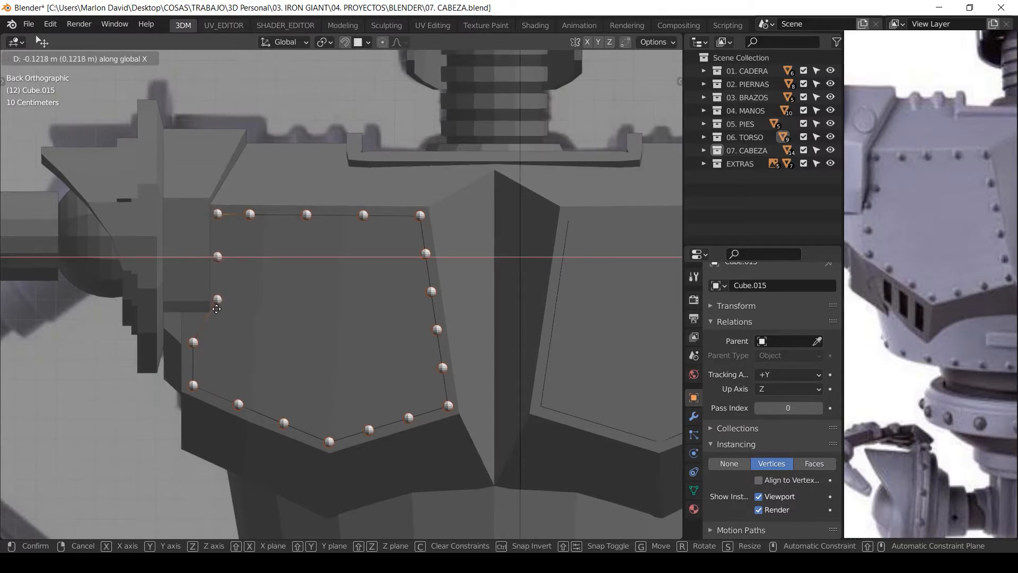
pyautogui.click(218, 309)
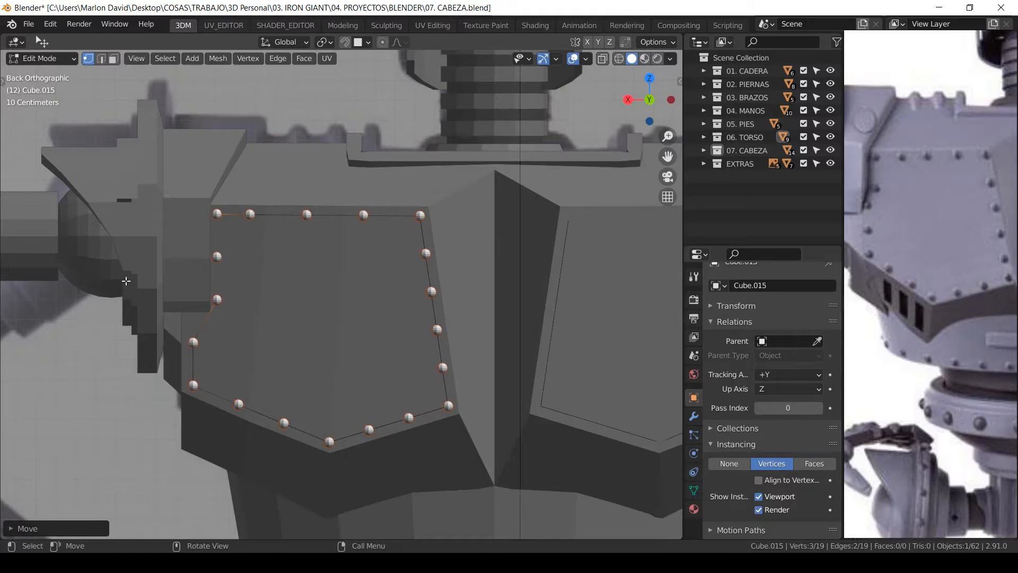
# Distribute the five vertices of the outline's upper edge evenly with the LoopTools Space operation.
pyautogui.keyDown('shift'); pyautogui.click(420, 215); pyautogui.keyUp('shift')
pyautogui.rightClick(511, 120)
pyautogui.moveTo(511, 120)
pyautogui.click(583, 215)
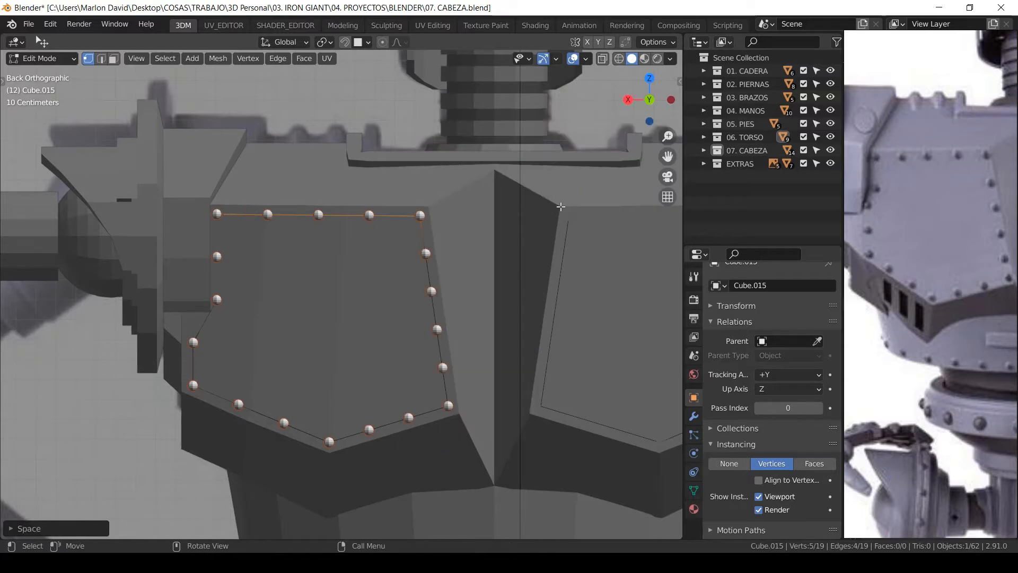
# Move the three upper vertices of the back panel outline's outer edge slightly further inward along X.
pyautogui.click(377, 348)
pyautogui.scroll(-1, 359, 354)
pyautogui.moveTo(372, 328); pyautogui.dragTo(232, 256, button='middle')
pyautogui.press('g')
pyautogui.press('x')
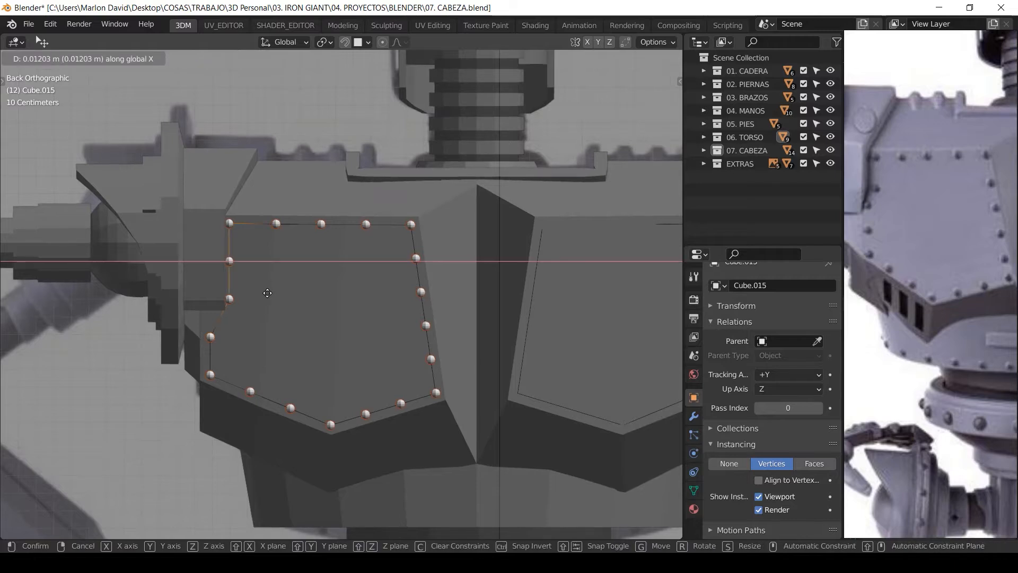
pyautogui.click(312, 302)
# Space the five vertices of the outline's upper edge evenly again with LoopTools Space and finish mesh editing.
pyautogui.click(237, 223)
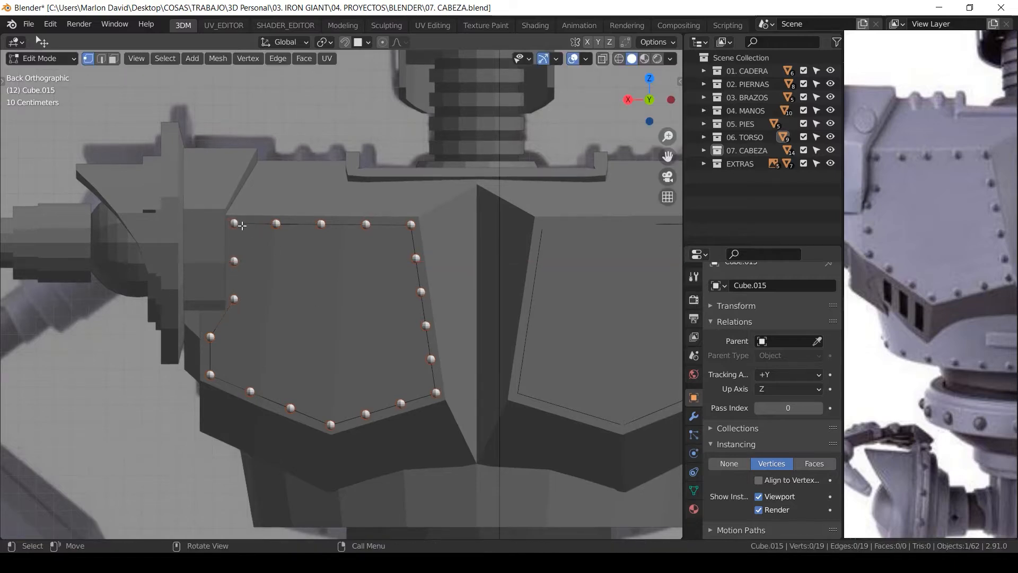
pyautogui.keyDown('ctrl'); pyautogui.click(409, 227); pyautogui.keyUp('ctrl')
pyautogui.rightClick(508, 144)
pyautogui.moveTo(525, 144)
pyautogui.click(576, 236)
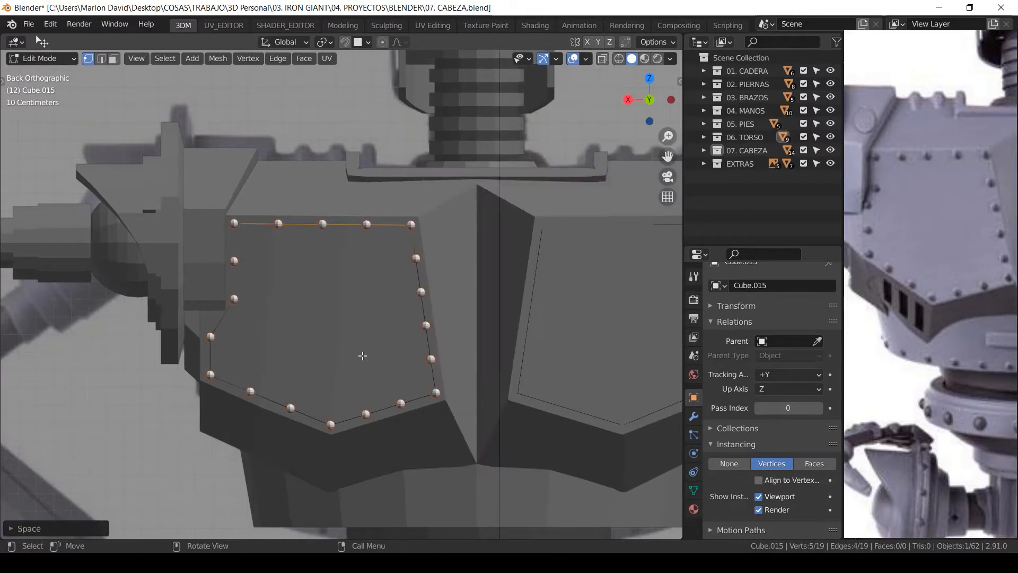
pyautogui.click(361, 352)
pyautogui.keyDown('ctrl'); pyautogui.moveTo(347, 292); pyautogui.dragTo(366, 337, button='middle'); pyautogui.keyUp('ctrl')
pyautogui.keyDown('shift'); pyautogui.moveTo(378, 351); pyautogui.dragTo(360, 316, button='middle'); pyautogui.keyUp('shift')
pyautogui.press('Tab')
# Show the robot from the front and hide the EXTRAS collection with its reference images.
pyautogui.keyDown('ctrl'); pyautogui.moveTo(440, 253); pyautogui.dragTo(423, 314, button='middle'); pyautogui.keyUp('ctrl')
pyautogui.keyDown('ctrl'); pyautogui.moveTo(346, 261); pyautogui.dragTo(352, 277, button='middle'); pyautogui.keyUp('ctrl')
pyautogui.moveTo(214, 246); pyautogui.dragTo(484, 257, button='middle')
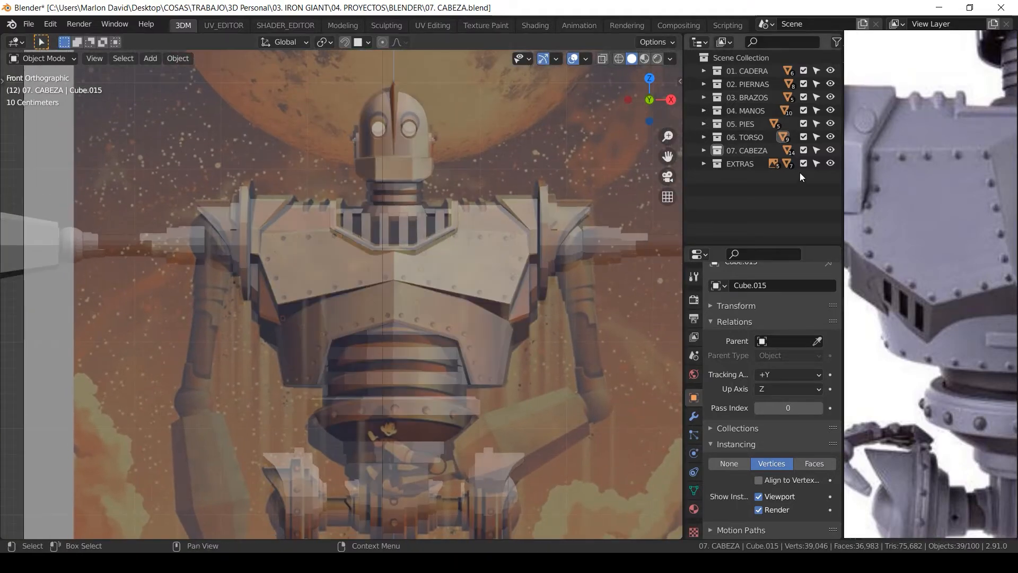
pyautogui.click(830, 163)
# Duplicate the nine front chest plate faces of the torso mesh in place and separate them into their own object.
pyautogui.click(457, 256)
pyautogui.press('Tab')
pyautogui.keyDown('shift'); pyautogui.moveTo(431, 284); pyautogui.dragTo(356, 270, button='middle'); pyautogui.keyUp('shift')
pyautogui.click(276, 266)
pyautogui.keyDown('shift'); pyautogui.click(279, 242); pyautogui.keyUp('shift')
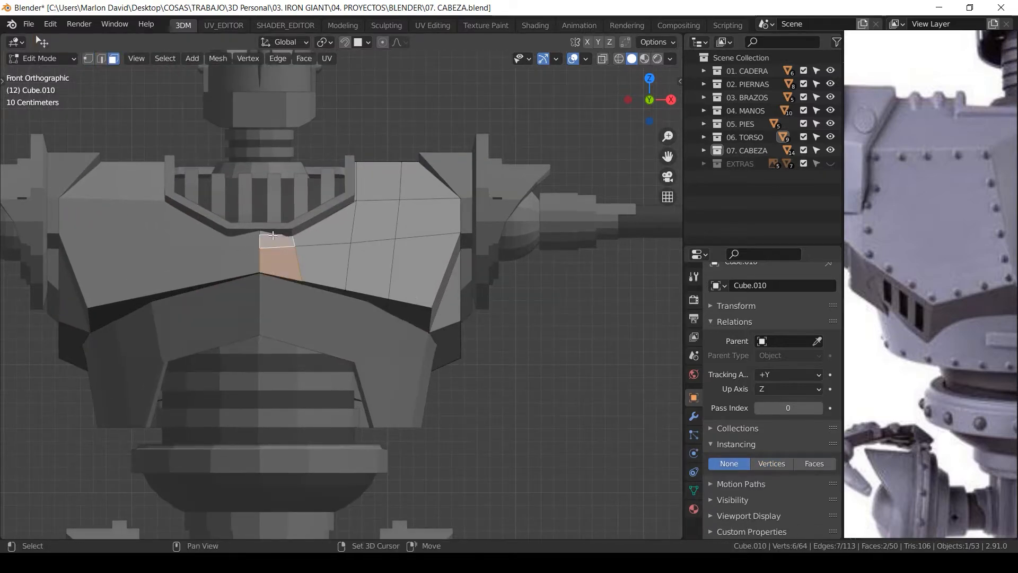
pyautogui.keyDown('shift'); pyautogui.click(282, 233); pyautogui.keyUp('shift')
pyautogui.keyDown('shift'); pyautogui.click(334, 230); pyautogui.keyUp('shift')
pyautogui.keyDown('shift'); pyautogui.click(326, 263); pyautogui.keyUp('shift')
pyautogui.keyDown('shift'); pyautogui.click(372, 274); pyautogui.keyUp('shift')
pyautogui.keyDown('shift'); pyautogui.click(376, 224); pyautogui.keyUp('shift')
pyautogui.keyDown('shift'); pyautogui.click(423, 220); pyautogui.keyUp('shift')
pyautogui.keyDown('shift'); pyautogui.click(425, 260); pyautogui.keyUp('shift')
pyautogui.keyDown('shift'); pyautogui.moveTo(484, 252); pyautogui.dragTo(446, 266, button='middle'); pyautogui.keyUp('shift')
pyautogui.hotkey('shift', 'd')
pyautogui.rightClick(447, 263)
pyautogui.press('p')
pyautogui.click(451, 265)
pyautogui.press('Tab')
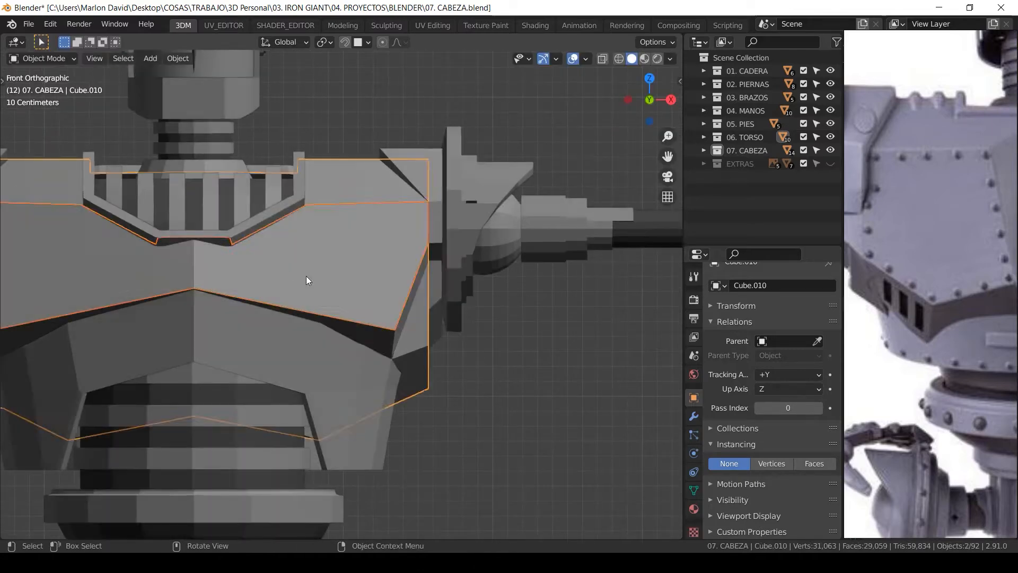
# Delete the three spare spheres just above the world origin between the robot's feet.
pyautogui.click(391, 279)
pyautogui.keyDown('ctrl'); pyautogui.moveTo(360, 307); pyautogui.dragTo(390, 127, button='middle'); pyautogui.keyUp('ctrl')
pyautogui.keyDown('ctrl'); pyautogui.moveTo(334, 355); pyautogui.dragTo(344, 419, button='middle'); pyautogui.keyUp('ctrl')
pyautogui.keyDown('shift'); pyautogui.moveTo(343, 419); pyautogui.dragTo(330, 349, button='middle'); pyautogui.keyUp('shift')
pyautogui.click(323, 367)
pyautogui.click(327, 342)
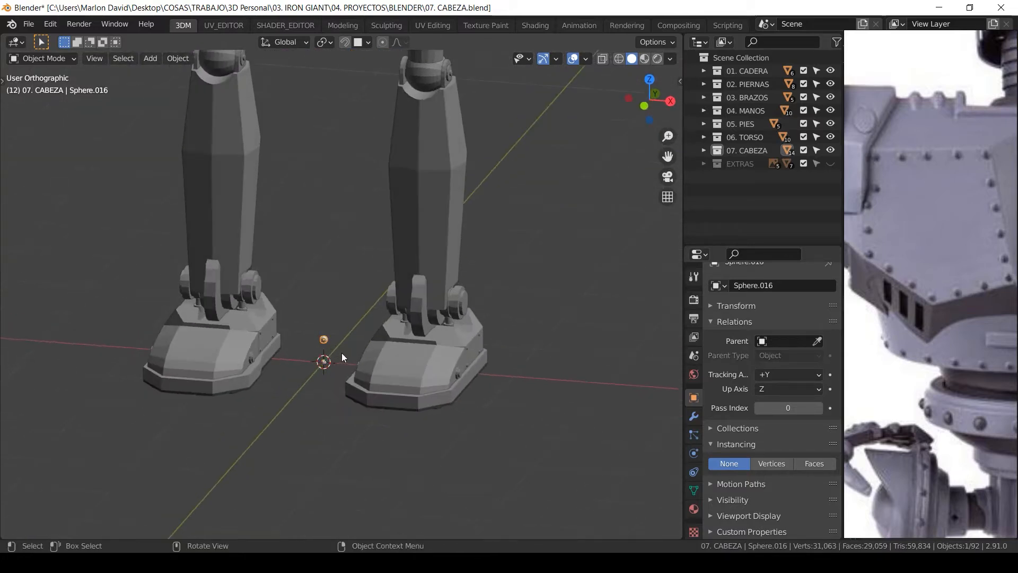
pyautogui.press('x')
pyautogui.click(342, 353)
pyautogui.click(321, 359)
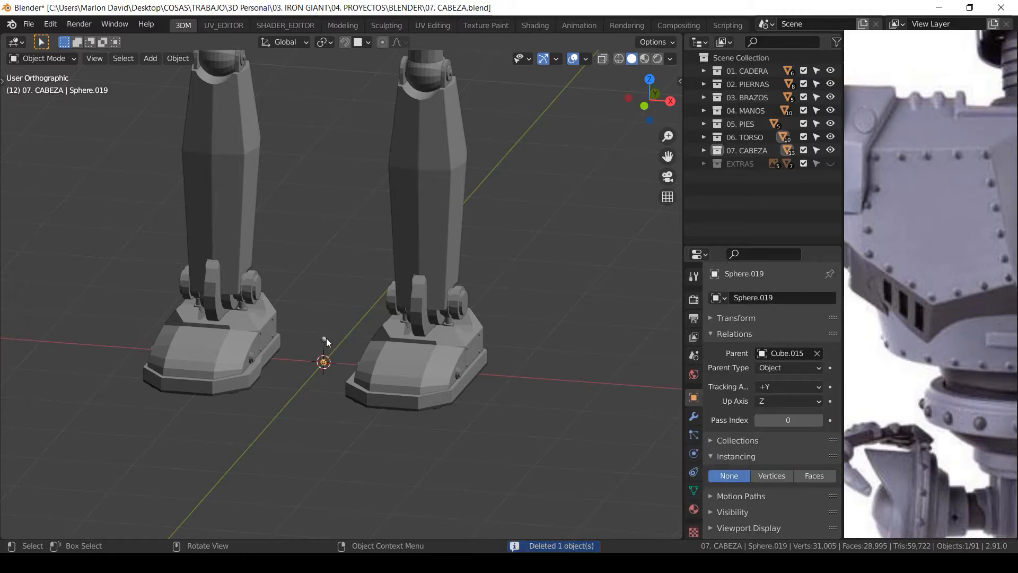
pyautogui.press('x')
pyautogui.click(335, 342)
pyautogui.click(333, 342)
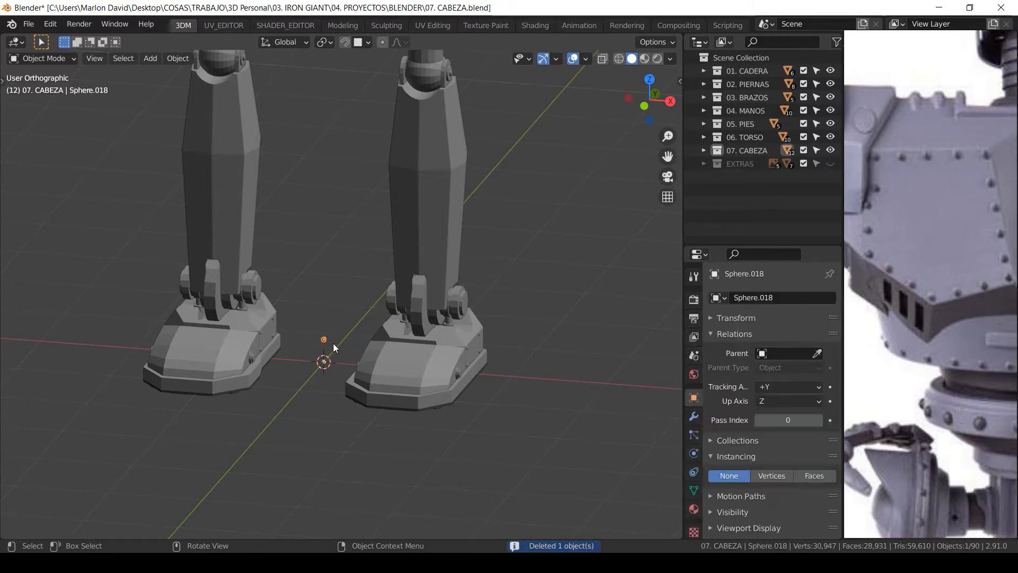
pyautogui.press('x')
pyautogui.click(331, 342)
# Duplicate the rivet sphere at the world origin in place.
pyautogui.scroll(-1, 346, 291)
pyautogui.keyDown('shift'); pyautogui.moveTo(366, 237); pyautogui.dragTo(309, 467, button='middle'); pyautogui.keyUp('shift')
pyautogui.scroll(-6, 309, 466)
pyautogui.moveTo(416, 313); pyautogui.dragTo(344, 319, button='middle')
pyautogui.keyDown('shift'); pyautogui.moveTo(349, 389); pyautogui.dragTo(340, 283, button='middle'); pyautogui.keyUp('shift')
pyautogui.moveTo(340, 283); pyautogui.dragTo(313, 275, button='middle')
pyautogui.press('KP_1')
pyautogui.scroll(2, 329, 411)
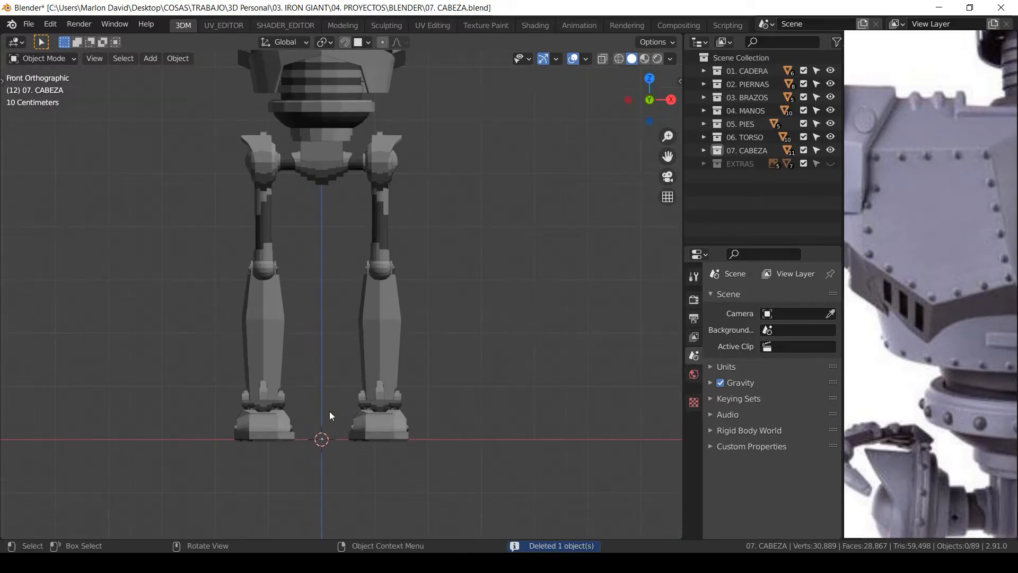
pyautogui.click(335, 439)
pyautogui.scroll(-2, 335, 361)
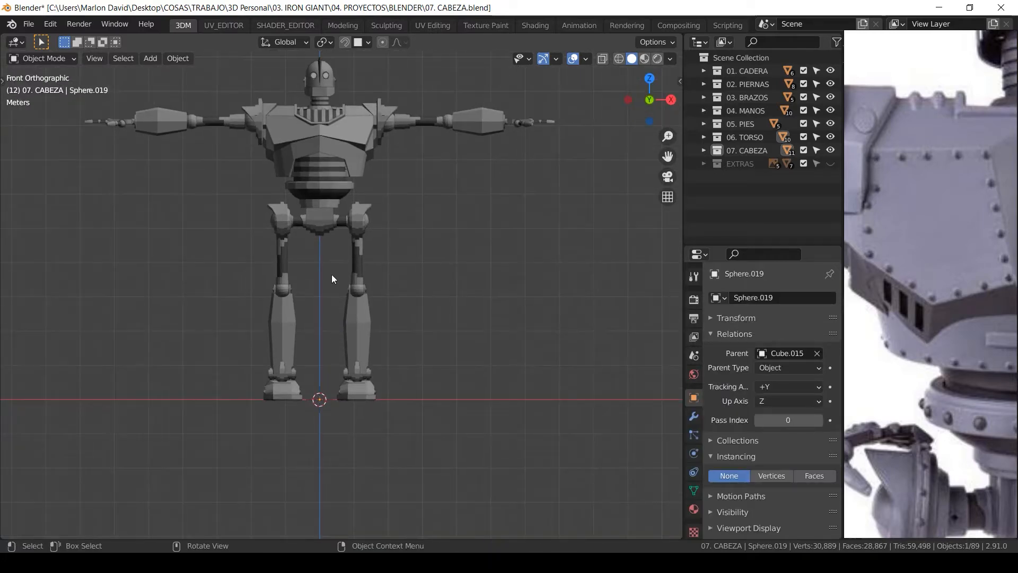
pyautogui.hotkey('shift', 'd')
pyautogui.rightClick(382, 212)
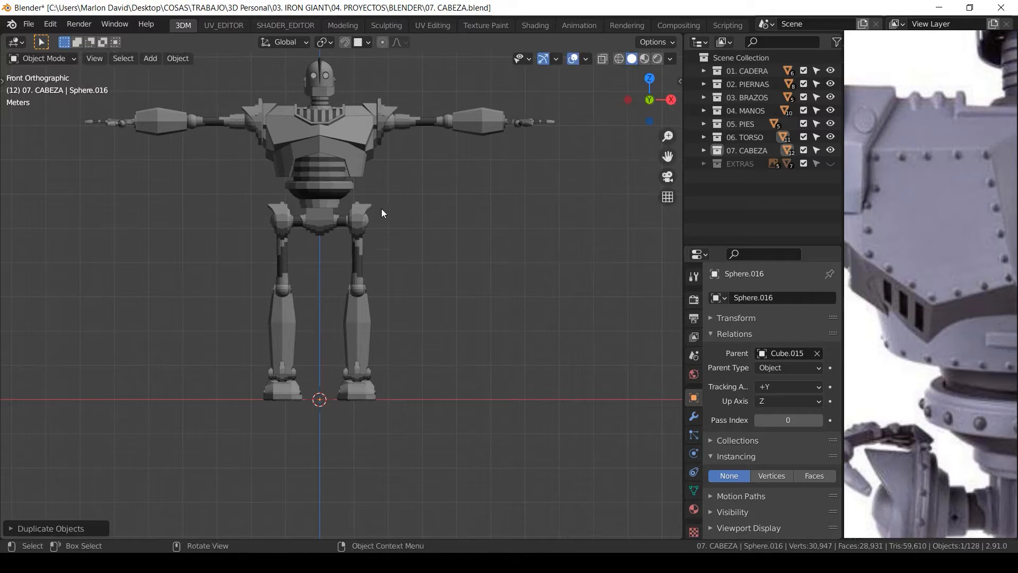
# Isolate the copied sphere together with the separated chest panel and open the panel's mesh for vertex editing.
pyautogui.scroll(6, 383, 325)
pyautogui.keyDown('shift'); pyautogui.click(380, 298); pyautogui.keyUp('shift')
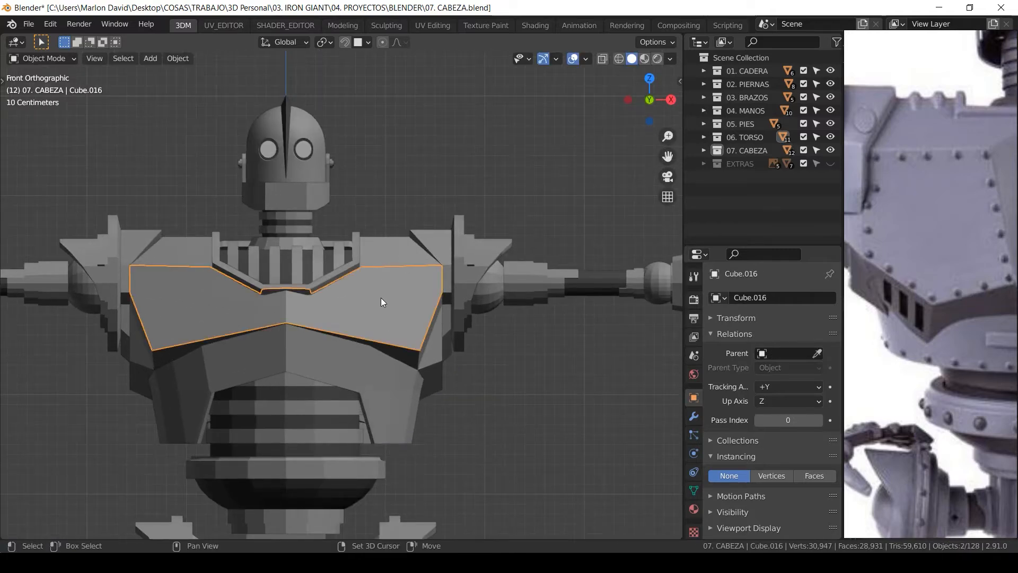
pyautogui.press('KP_Divide')
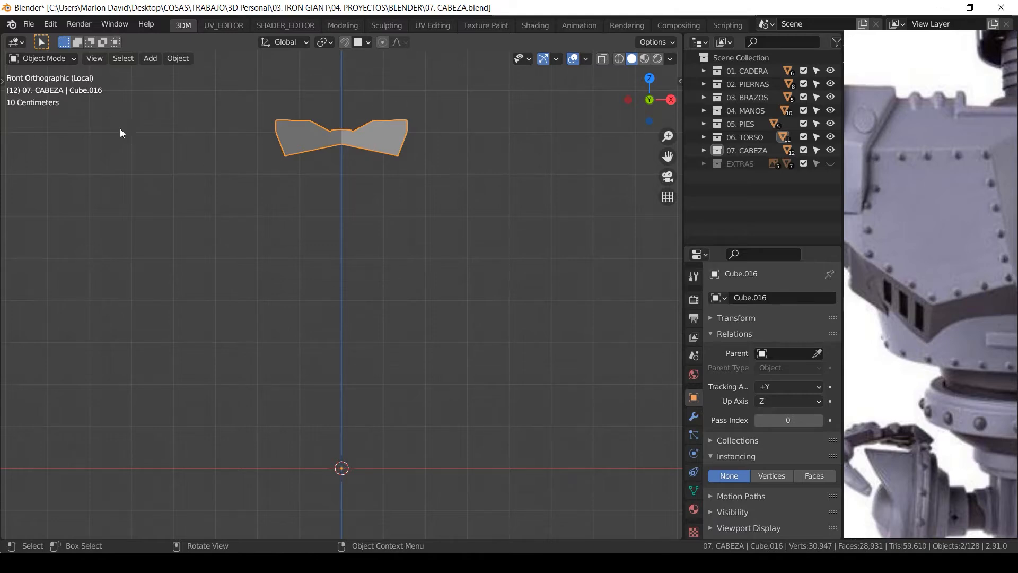
pyautogui.press('Tab')
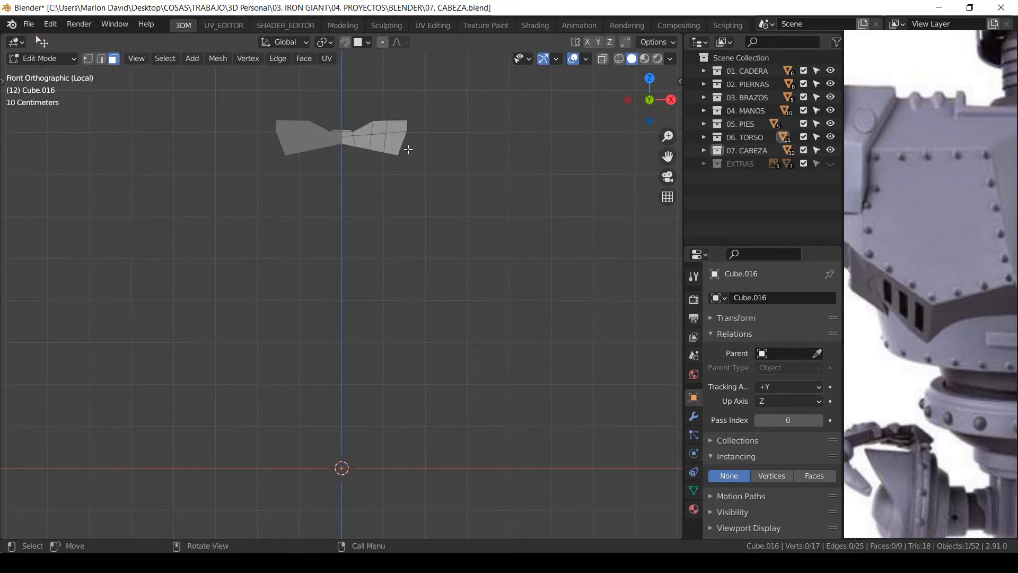
pyautogui.scroll(5, 364, 279)
pyautogui.scroll(4, 387, 206)
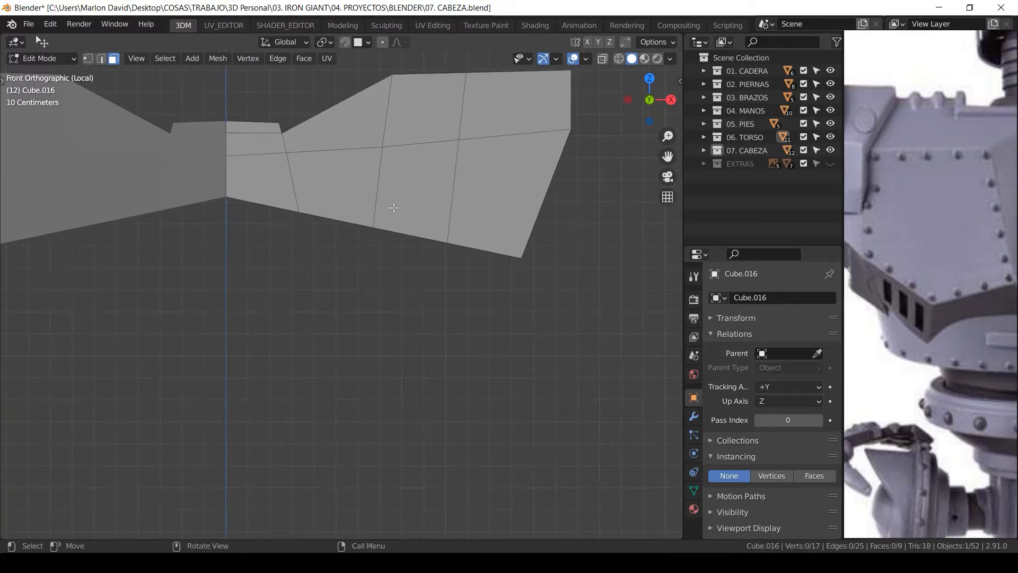
pyautogui.keyDown('shift'); pyautogui.moveTo(377, 196); pyautogui.dragTo(373, 250, button='middle'); pyautogui.keyUp('shift')
pyautogui.press('1')
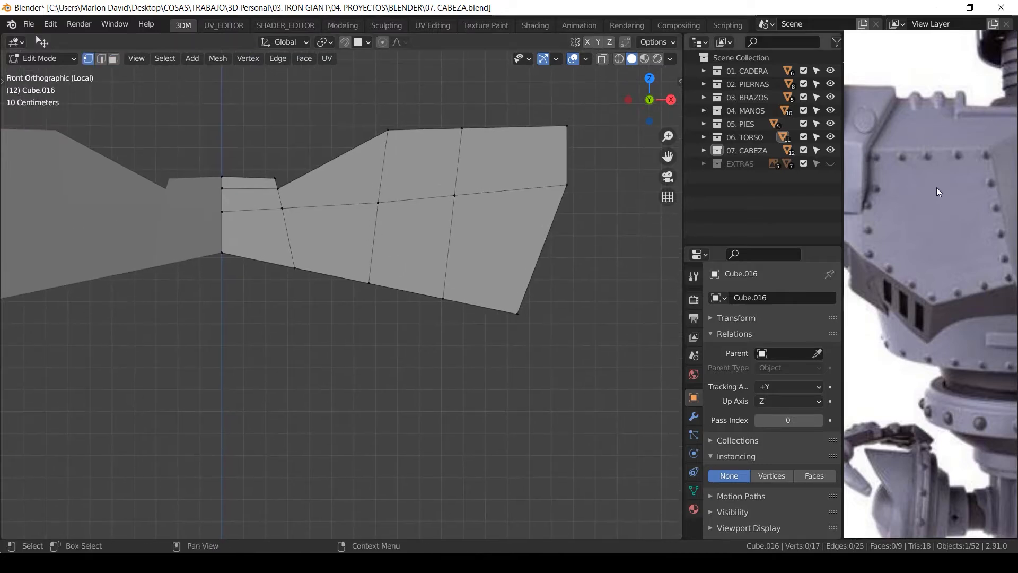
# Following the front reference image, delete the chest panel's inner and neckline vertices, keeping only its lower, outer and upper shoulder edges.
pyautogui.click(905, 330)
pyautogui.moveTo(942, 504); pyautogui.dragTo(936, 90, button='middle')
pyautogui.scroll(-6, 931, 395)
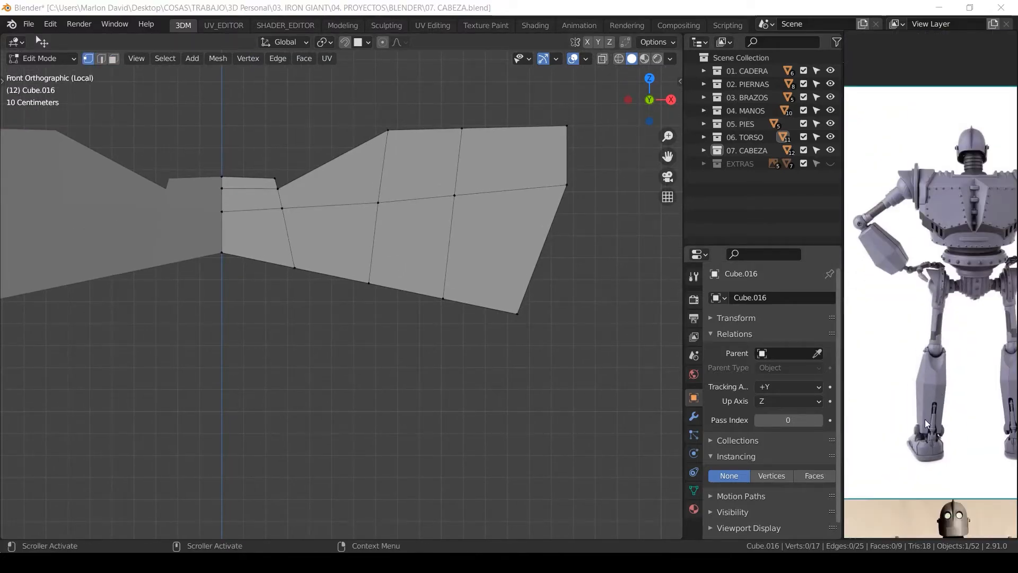
pyautogui.moveTo(926, 530); pyautogui.dragTo(939, 305, button='middle')
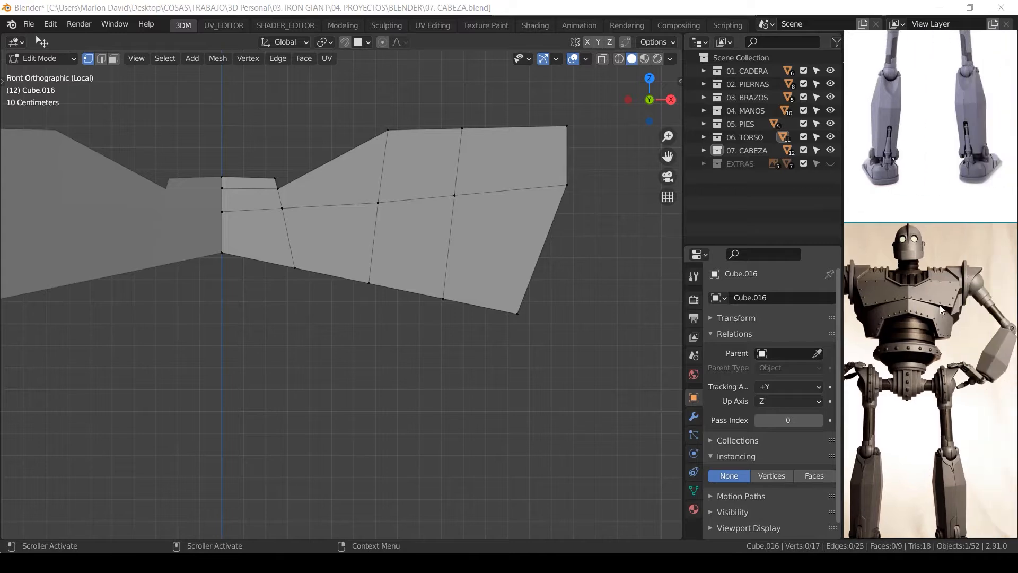
pyautogui.scroll(3, 956, 298)
pyautogui.click(237, 262)
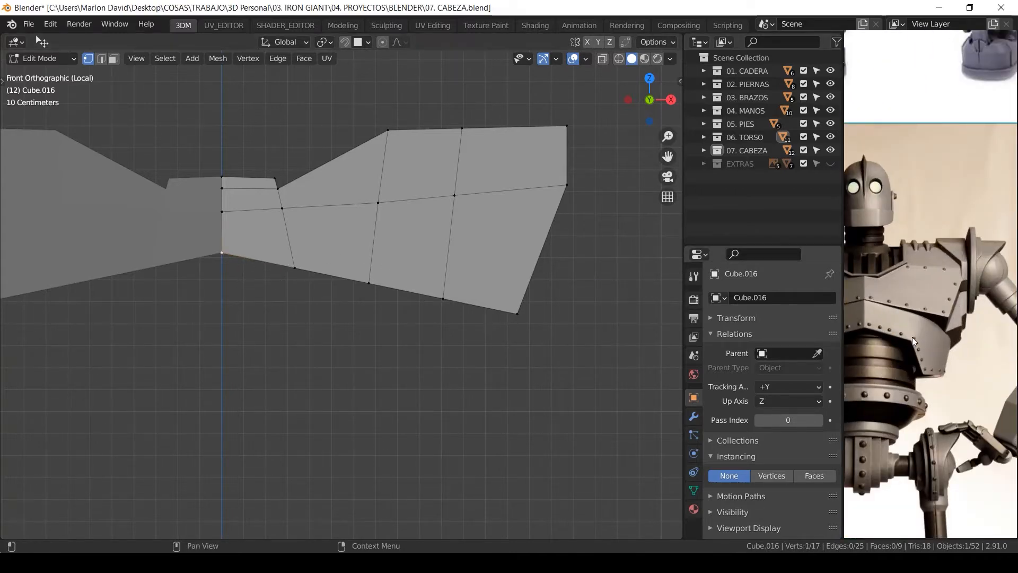
pyautogui.keyDown('ctrl'); pyautogui.click(519, 319); pyautogui.keyUp('ctrl')
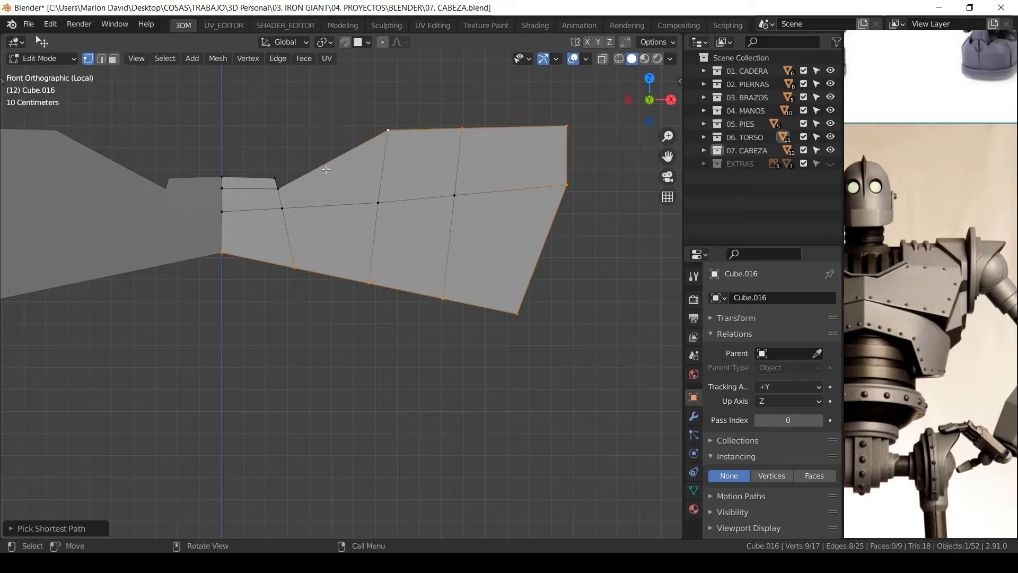
pyautogui.click(493, 168)
pyautogui.press('b')
pyautogui.moveTo(494, 168); pyautogui.dragTo(209, 226)
pyautogui.press('x')
pyautogui.click(425, 137)
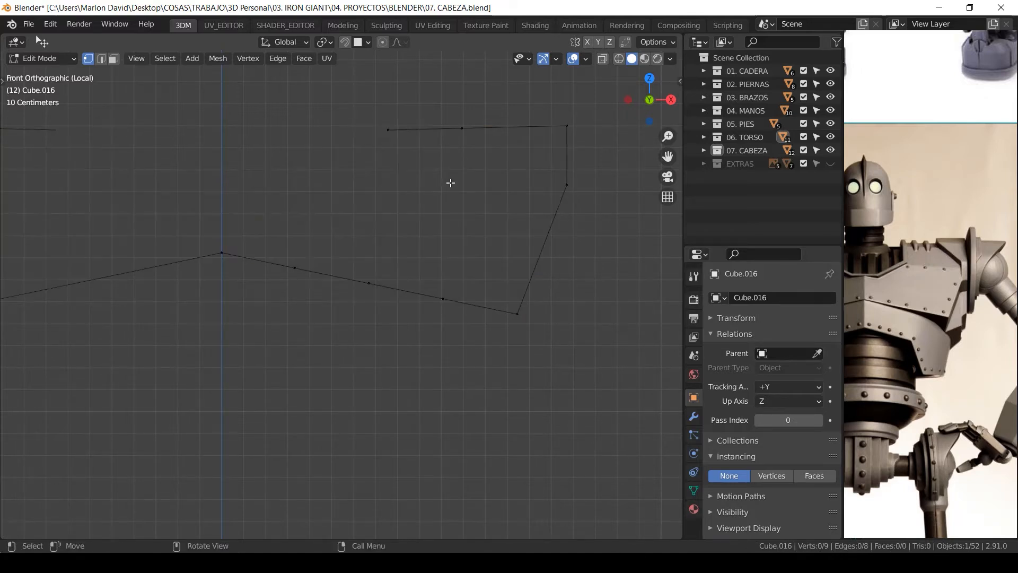
# Dissolve the three intermediate vertices on the outline's lower edge and the one on its upper edge, then finish mesh editing.
pyautogui.scroll(-1, 356, 269)
pyautogui.click(302, 272)
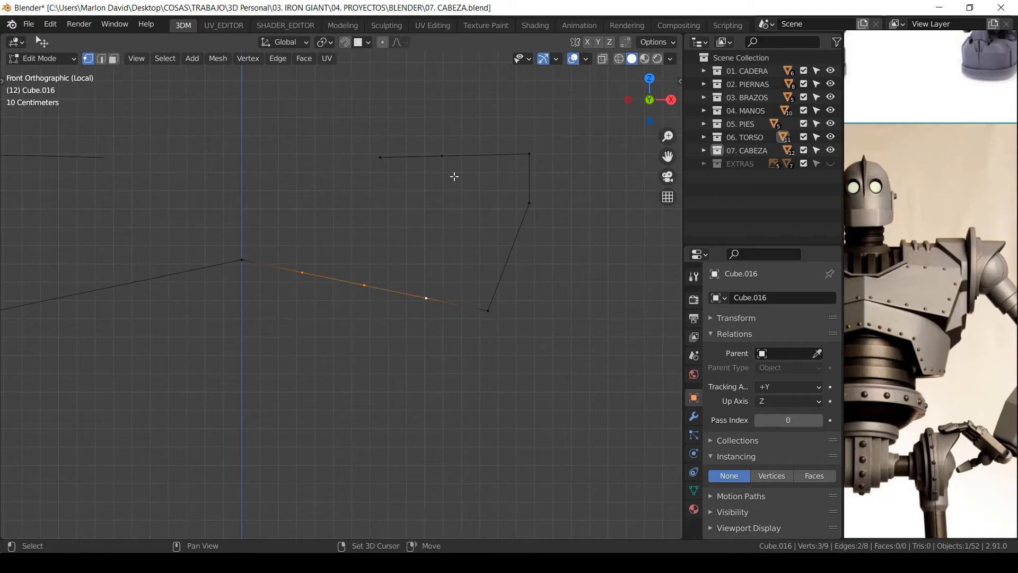
pyautogui.keyDown('shift'); pyautogui.click(442, 156); pyautogui.keyUp('shift')
pyautogui.press('x')
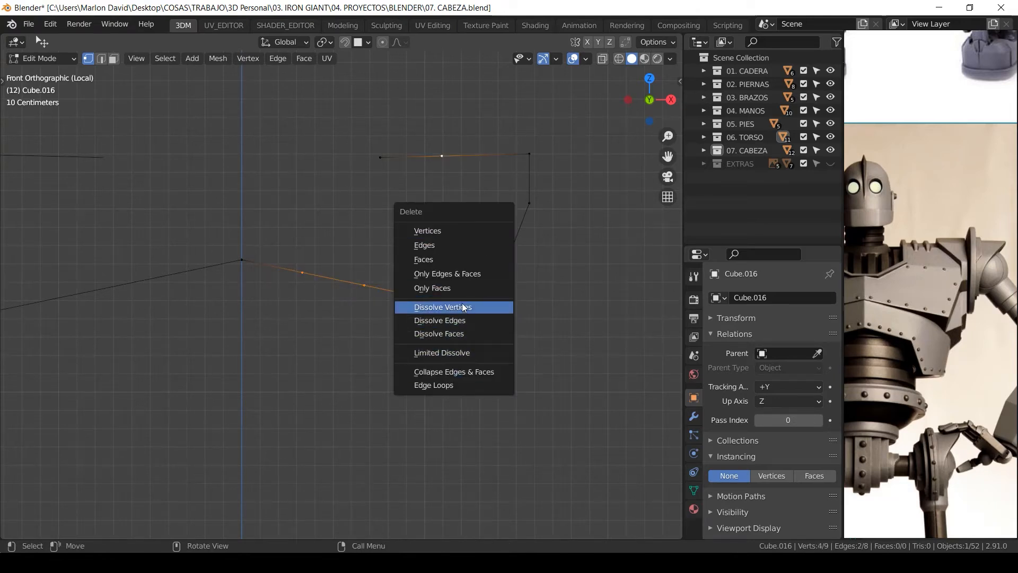
pyautogui.click(463, 306)
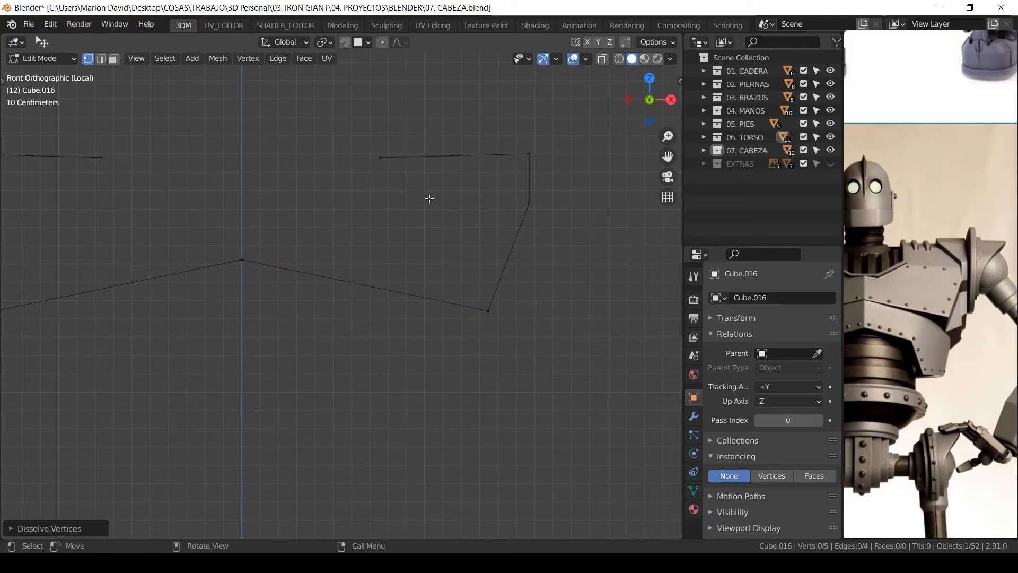
pyautogui.press('Tab')
# Set the chest outline's instancing to Vertices and make Cube.016 the parent of the copied rivet sphere.
pyautogui.scroll(-8, 350, 302)
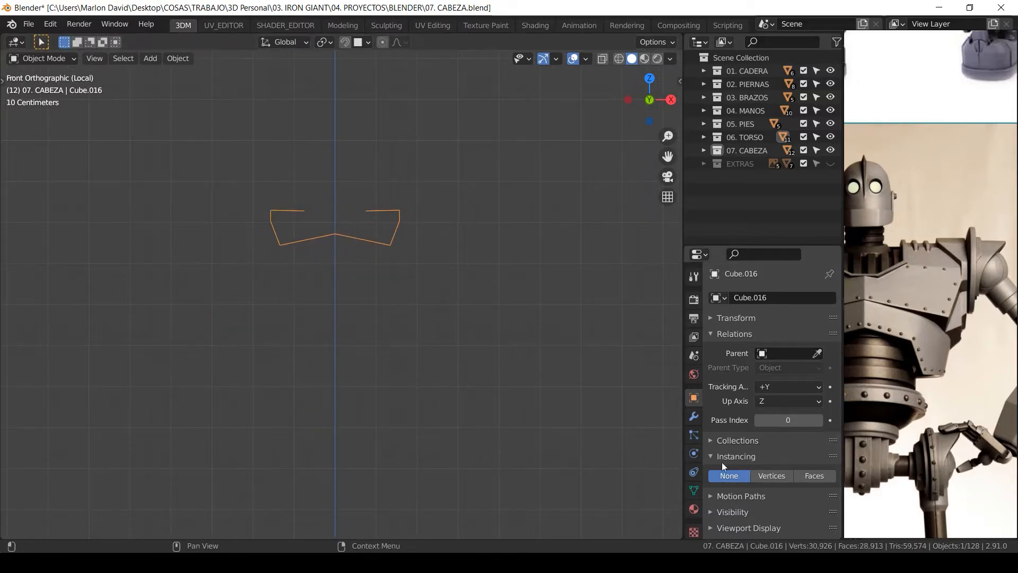
pyautogui.click(777, 475)
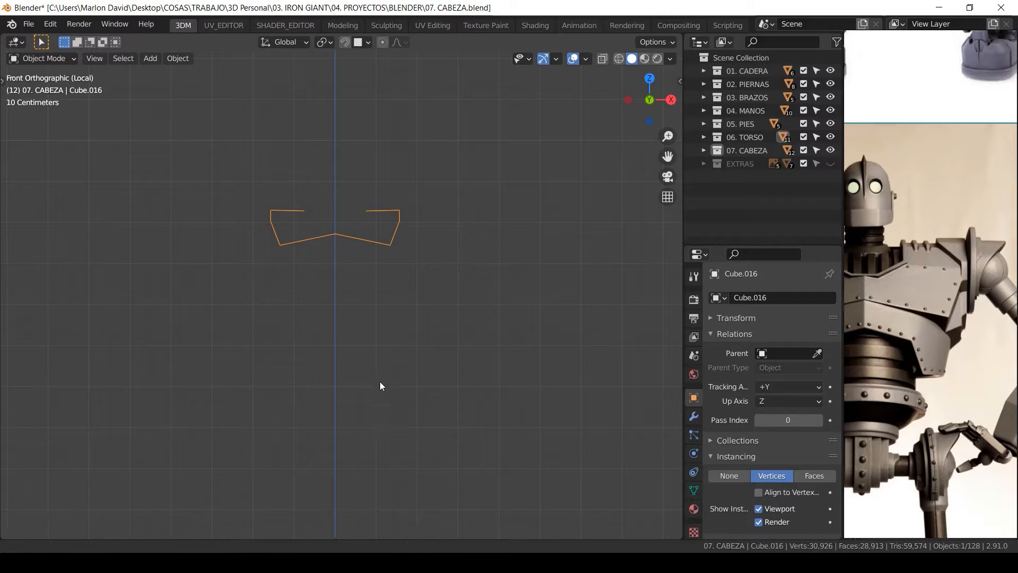
pyautogui.keyDown('shift'); pyautogui.moveTo(380, 382); pyautogui.dragTo(401, 215, button='middle'); pyautogui.keyUp('shift')
pyautogui.click(360, 387)
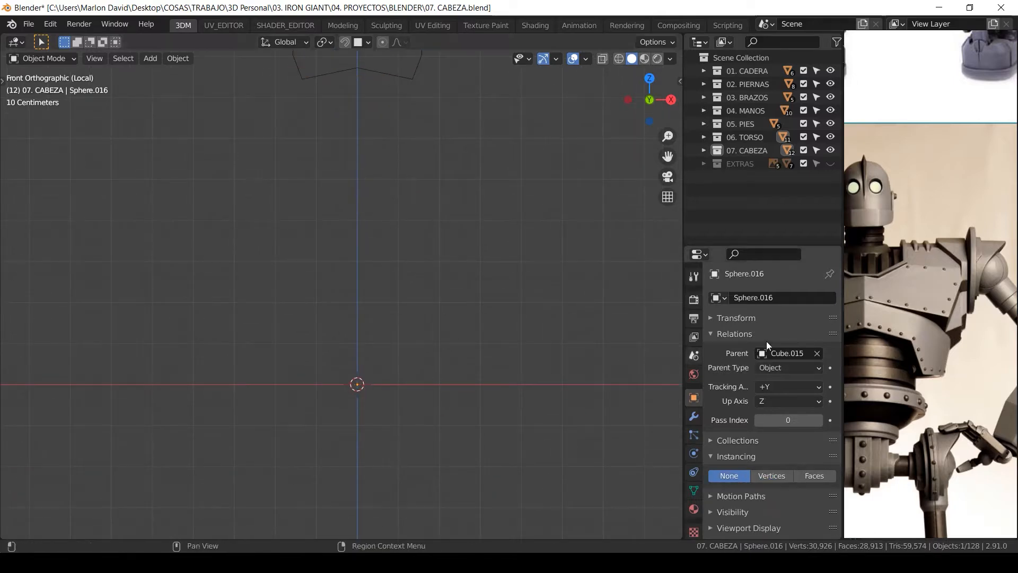
pyautogui.keyDown('shift'); pyautogui.moveTo(436, 135); pyautogui.dragTo(428, 340, button='middle'); pyautogui.keyUp('shift')
pyautogui.scroll(5, 444, 266)
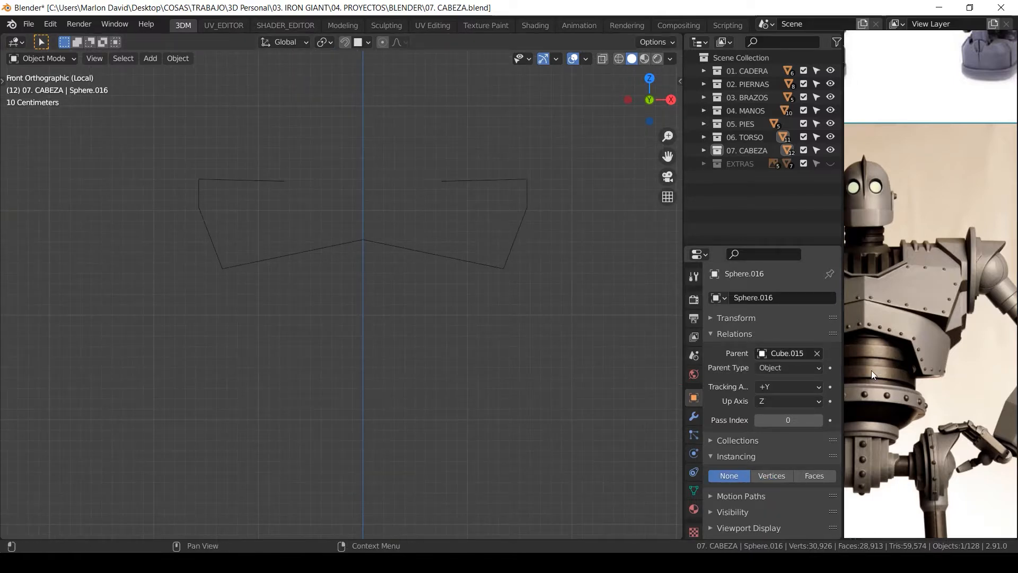
pyautogui.click(816, 353)
pyautogui.click(817, 353)
pyautogui.click(522, 215)
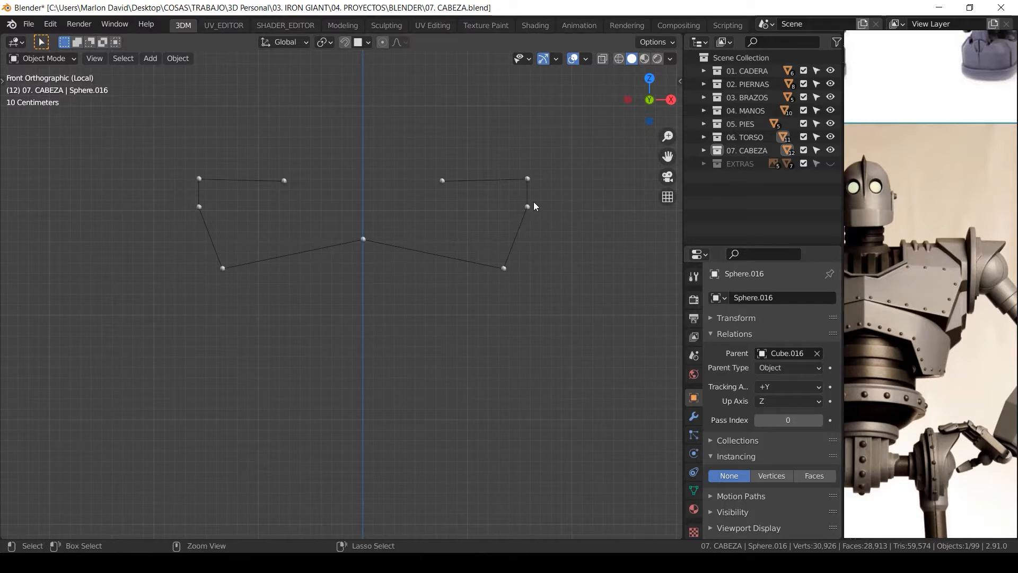
# Leave the isolated view to show the chest rivets on the whole robot.
pyautogui.scroll(2, 527, 220)
pyautogui.scroll(-5, 444, 328)
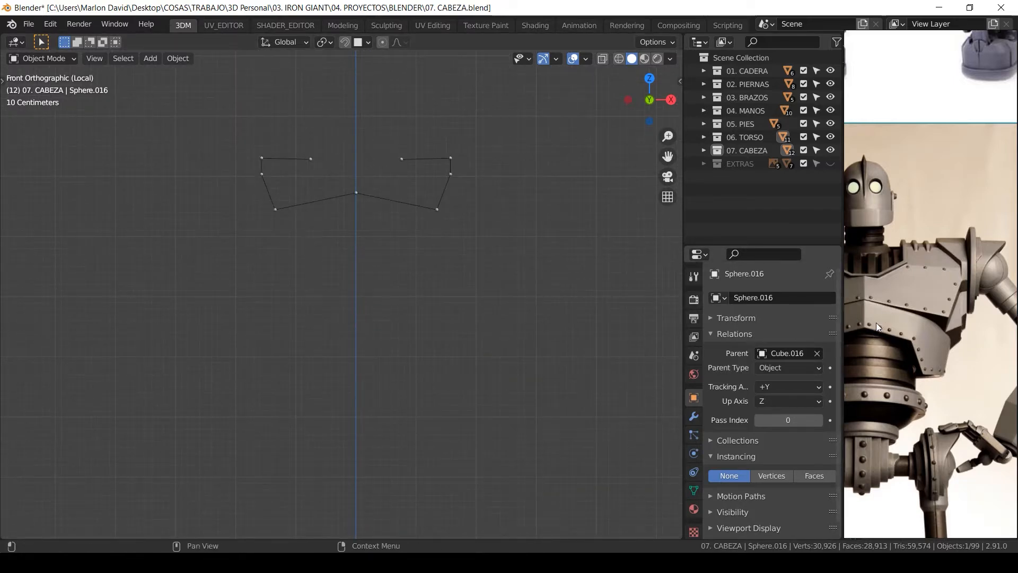
pyautogui.scroll(5, 452, 325)
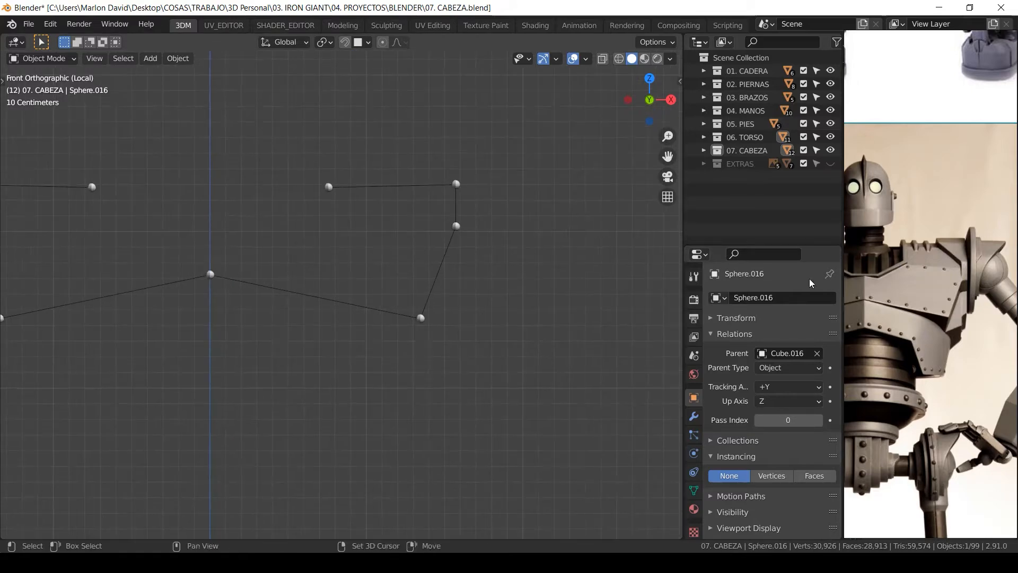
pyautogui.keyDown('shift'); pyautogui.moveTo(465, 288); pyautogui.dragTo(501, 299, button='middle'); pyautogui.keyUp('shift')
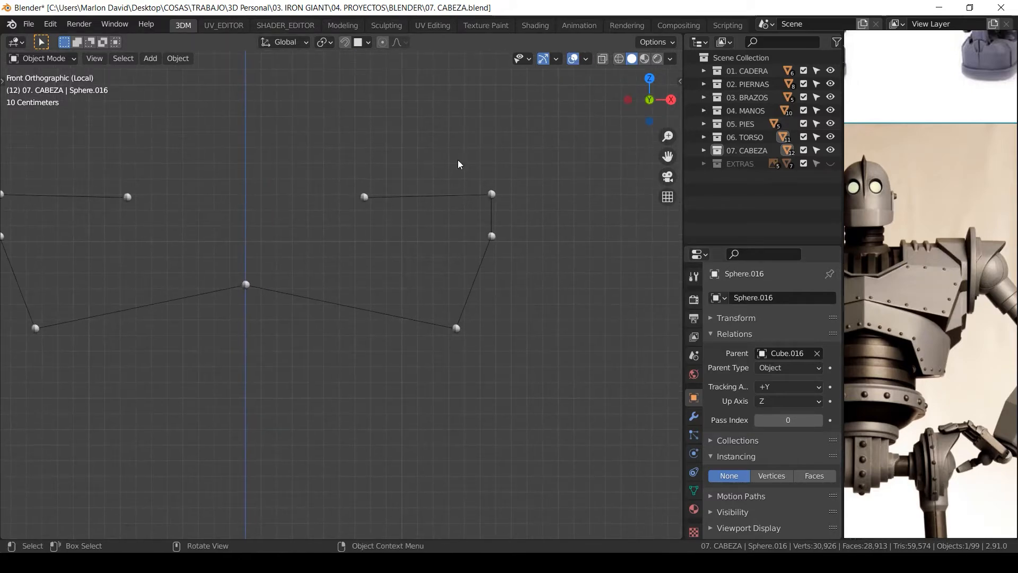
pyautogui.press('KP_Divide')
pyautogui.scroll(4, 391, 325)
# Select all vertices of the chest rivet outline Cube.016 and scale them down so the rivets sit inside the panel's edges.
pyautogui.press('Tab')
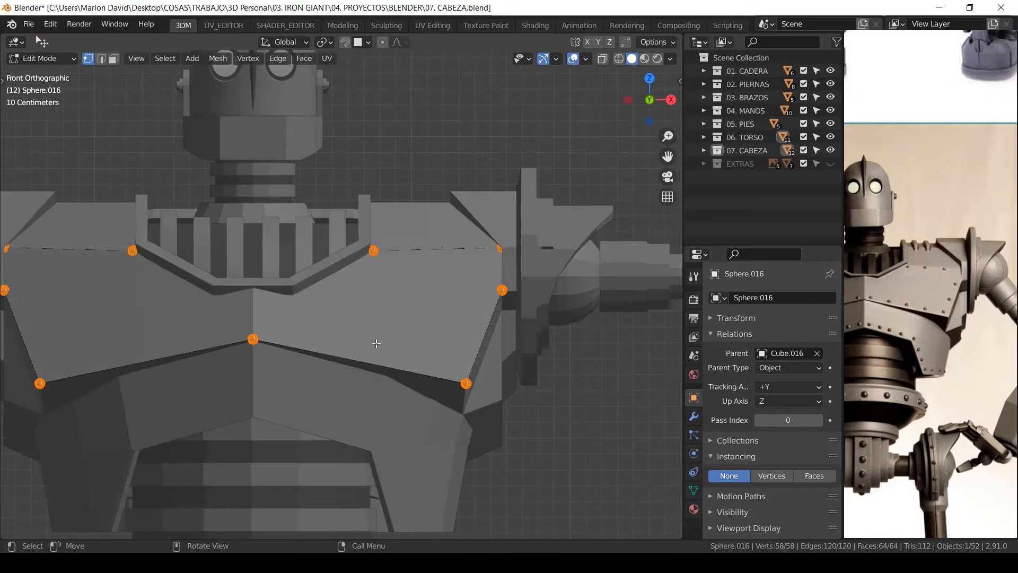
pyautogui.press('Tab')
pyautogui.scroll(1, 348, 285)
pyautogui.click(415, 186)
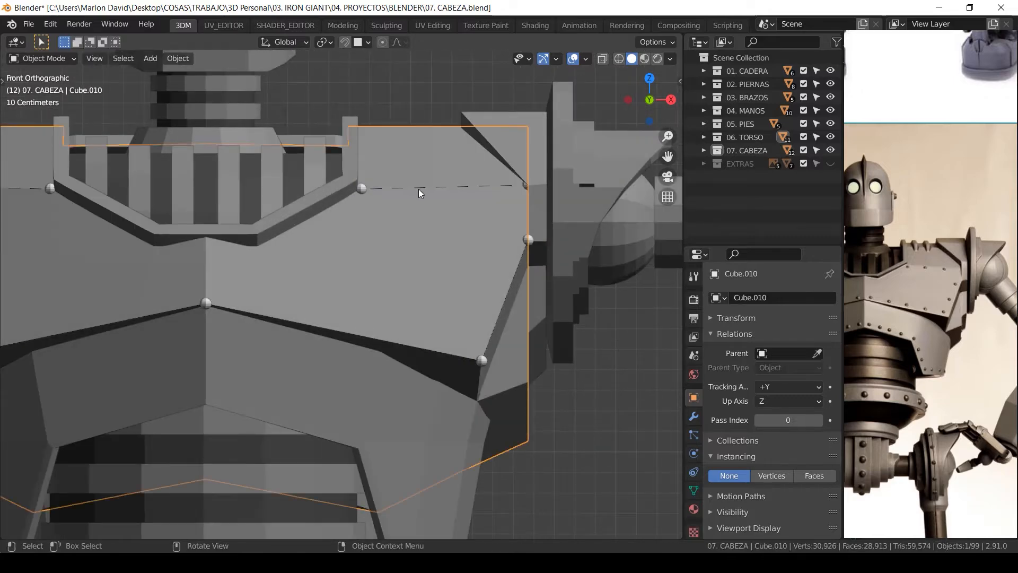
pyautogui.press('Tab')
pyautogui.hotkey('shift', 'z')
pyautogui.press('a')
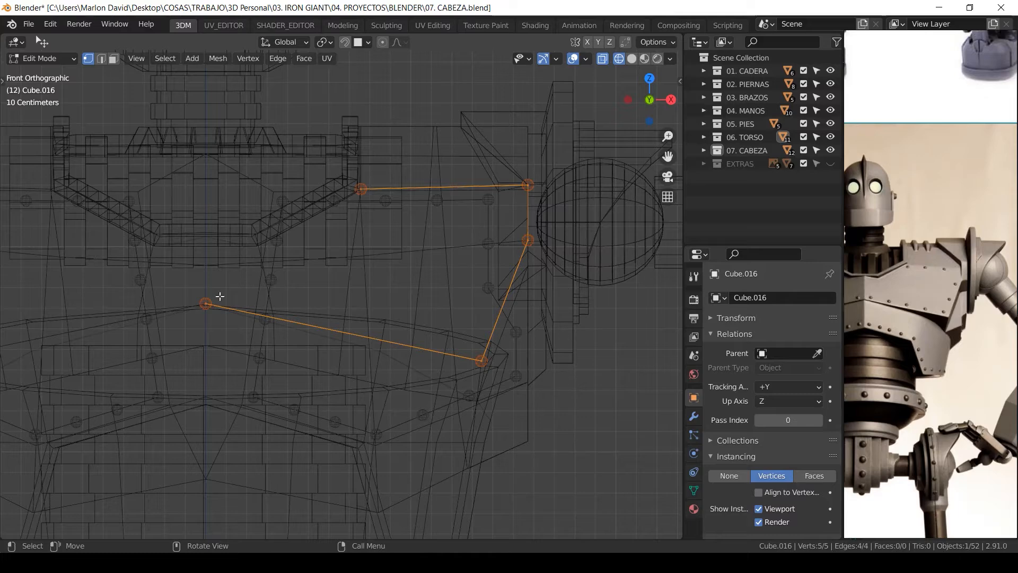
pyautogui.press('s')
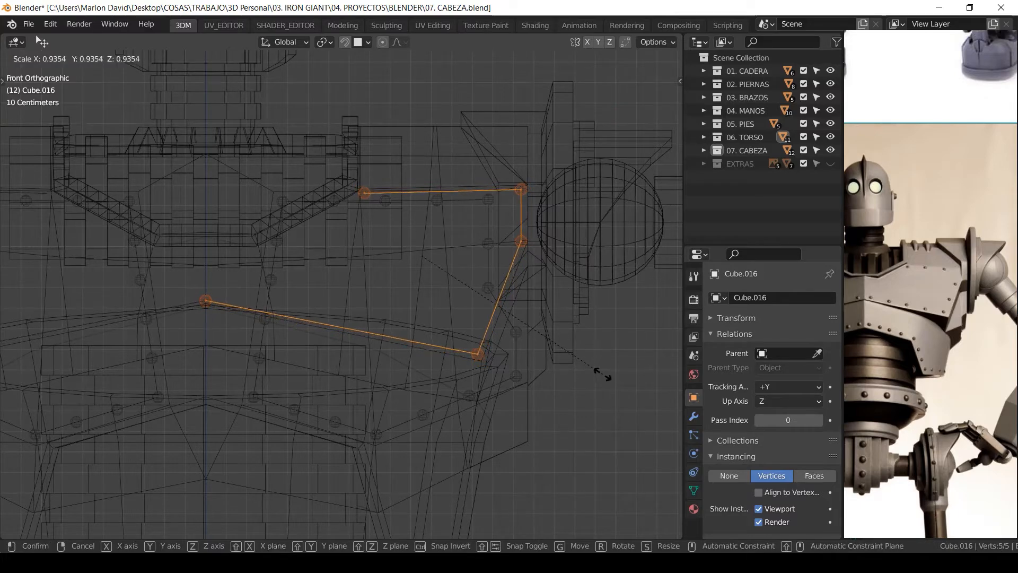
pyautogui.click(521, 332)
pyautogui.hotkey('shift', 'z')
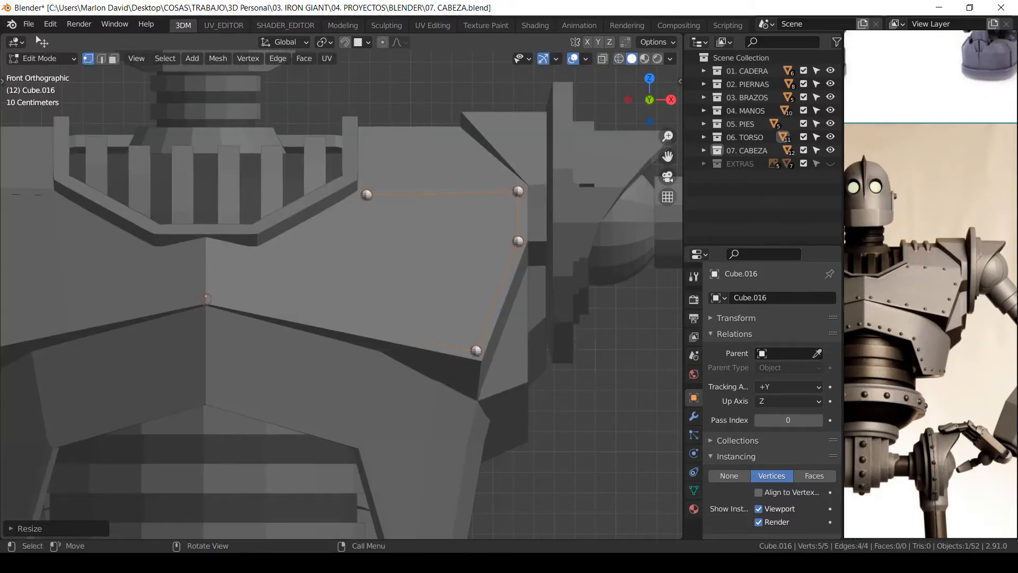
pyautogui.press('s')
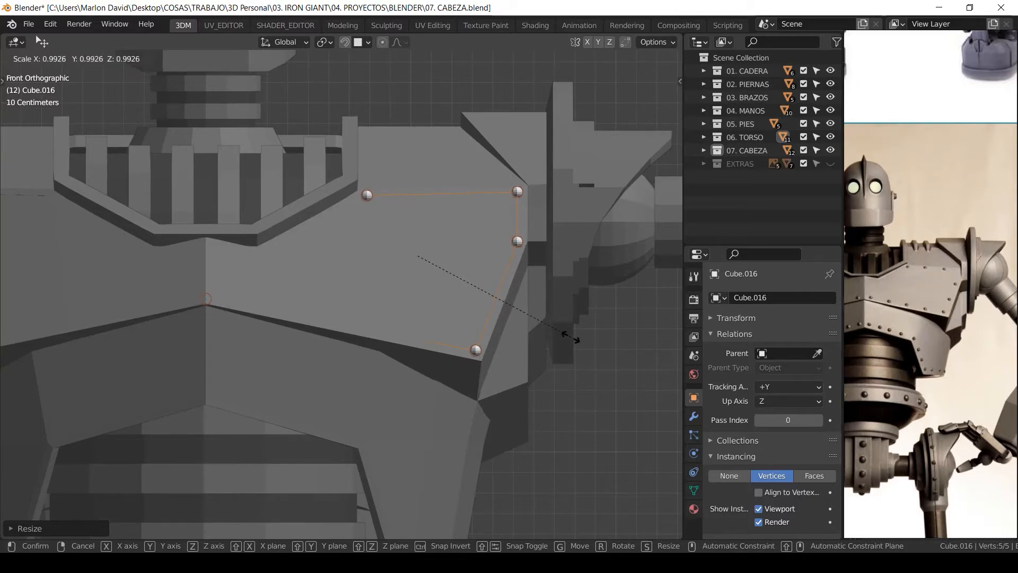
pyautogui.click(570, 335)
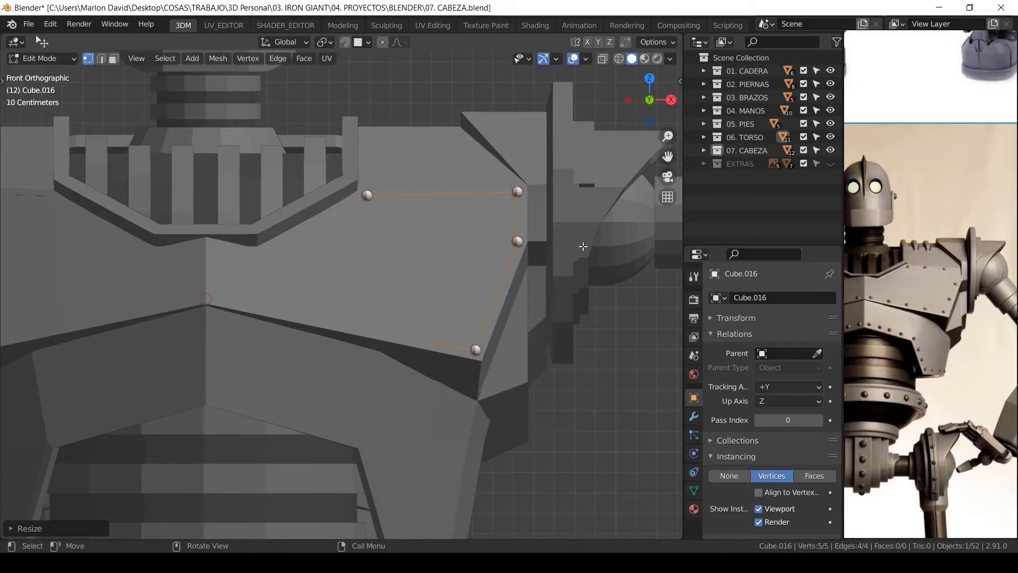
# Slide the outline's middle outer vertex slightly down its edge and the upper outer corner vertex inward by about 0.28.
pyautogui.click(518, 241)
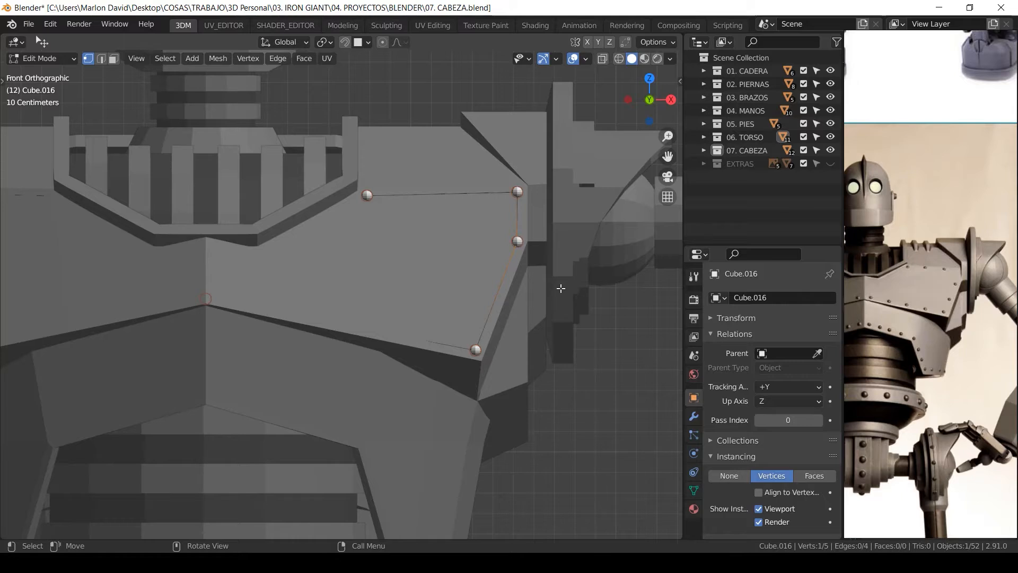
pyautogui.press('g')
pyautogui.press('g')
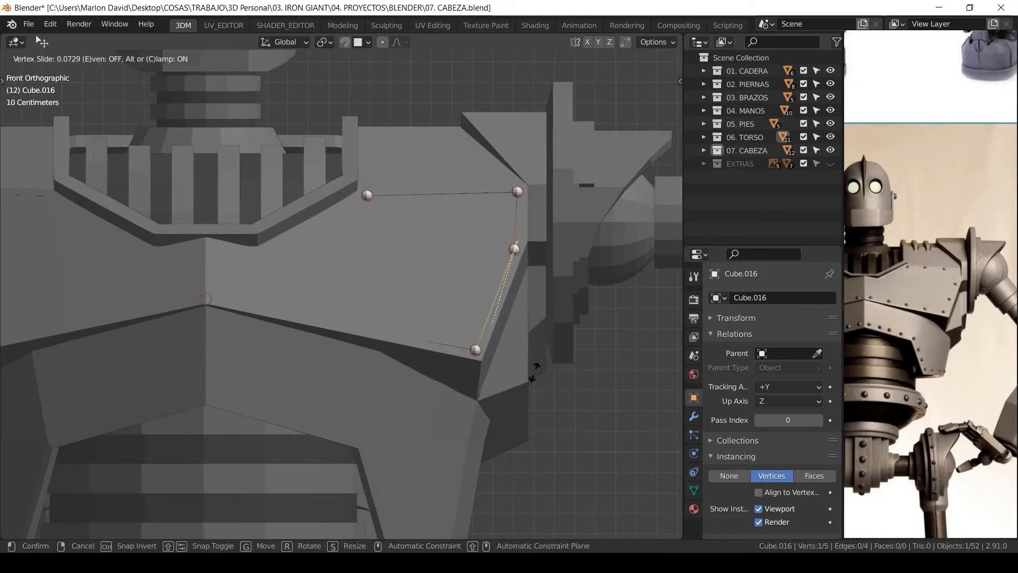
pyautogui.click(532, 375)
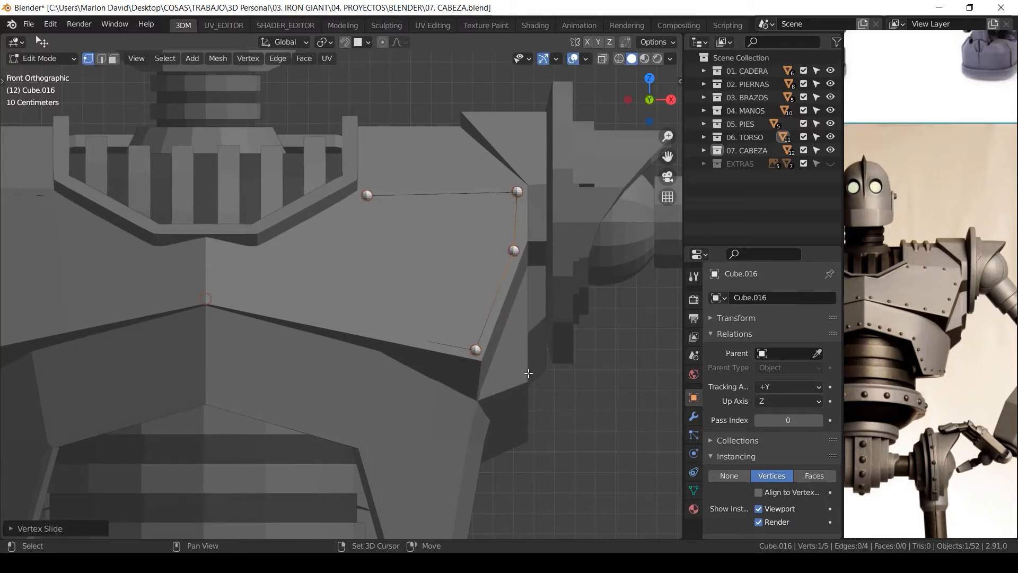
pyautogui.click(517, 191)
pyautogui.press('g')
pyautogui.press('g')
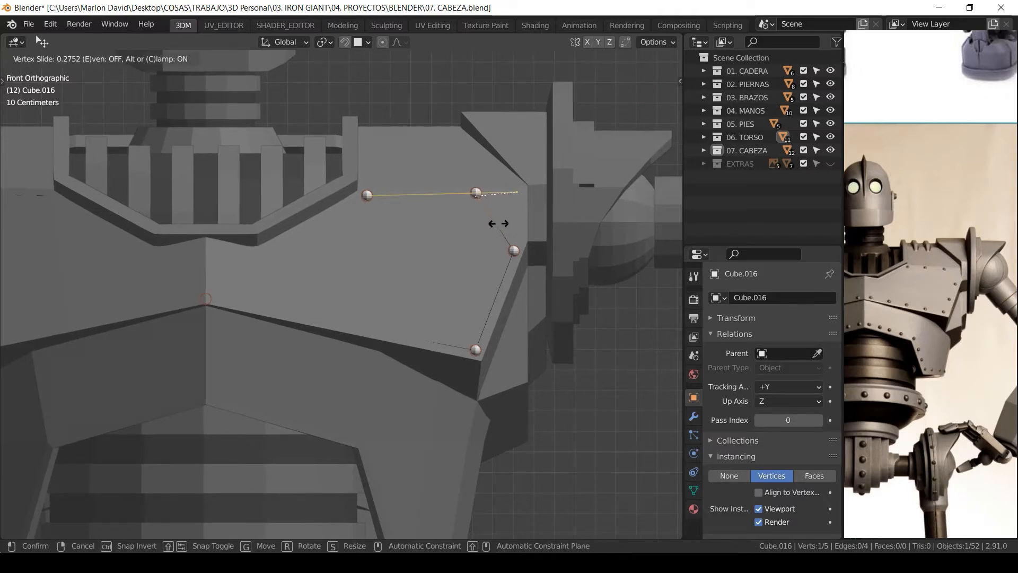
pyautogui.click(507, 222)
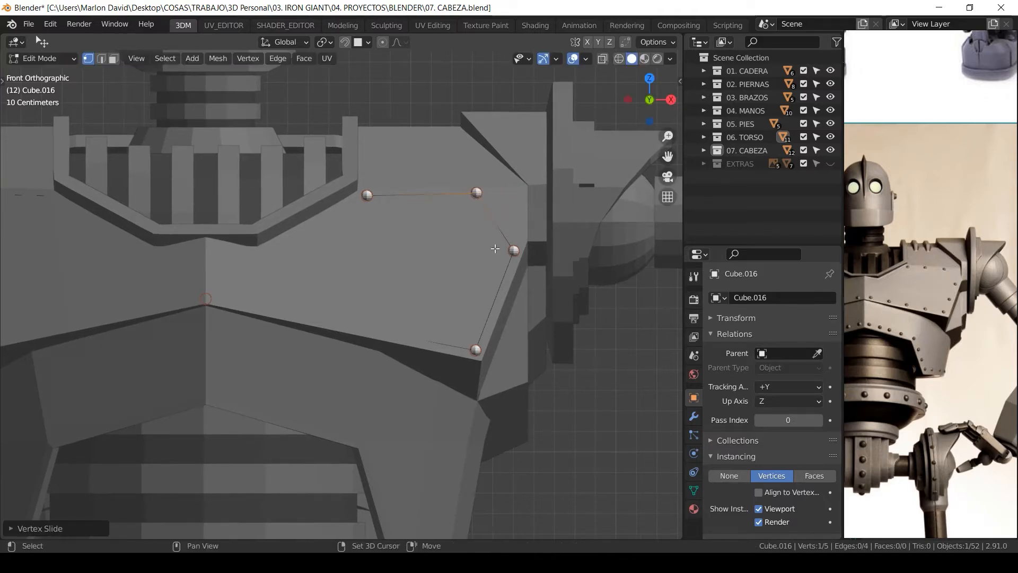
# Add one centred rivet vertex to the outline's lower outer edge and one to its upper shoulder edge with Loop Cut.
pyautogui.hotkey('ctrl', 'r')
pyautogui.click(490, 300)
pyautogui.rightClick(518, 291)
pyautogui.hotkey('ctrl', 'r')
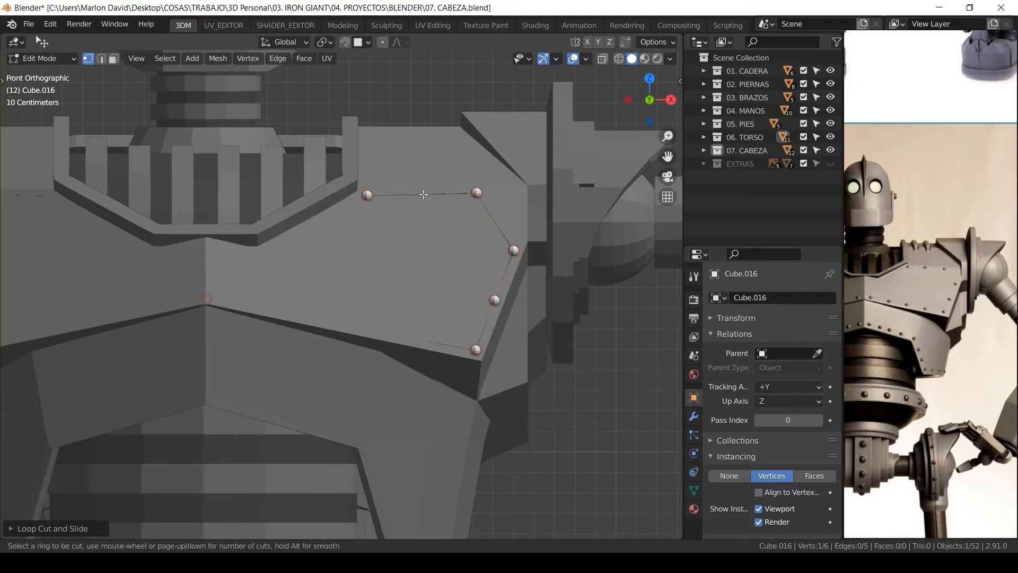
pyautogui.click(442, 197)
pyautogui.rightClick(439, 206)
pyautogui.keyDown('shift'); pyautogui.moveTo(401, 208); pyautogui.dragTo(454, 221, button='middle'); pyautogui.keyUp('shift')
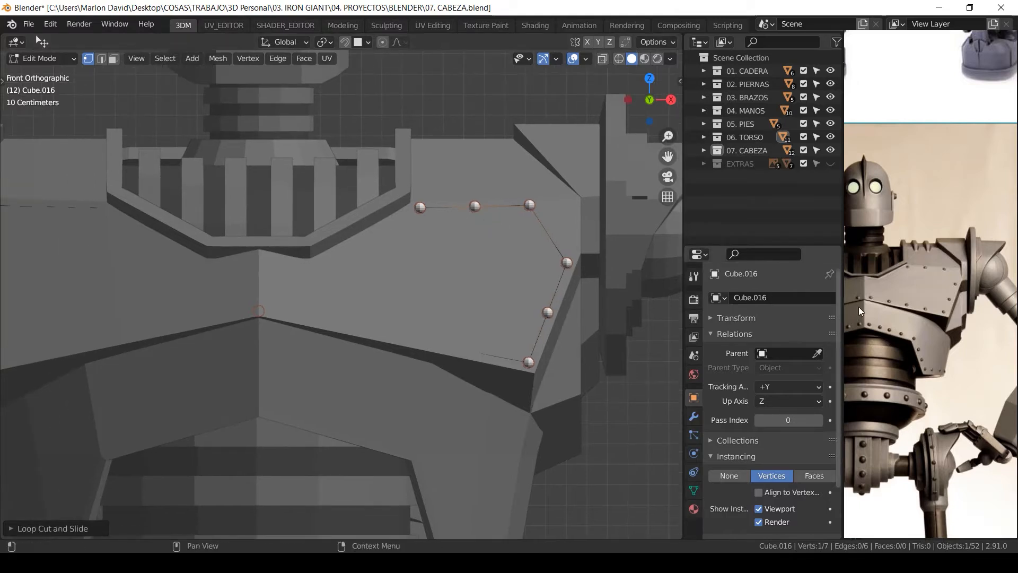
# Cut the outline's long lower edge with three evenly spaced vertices to add rivets along the chest's bottom border.
pyautogui.hotkey('ctrl', 'r')
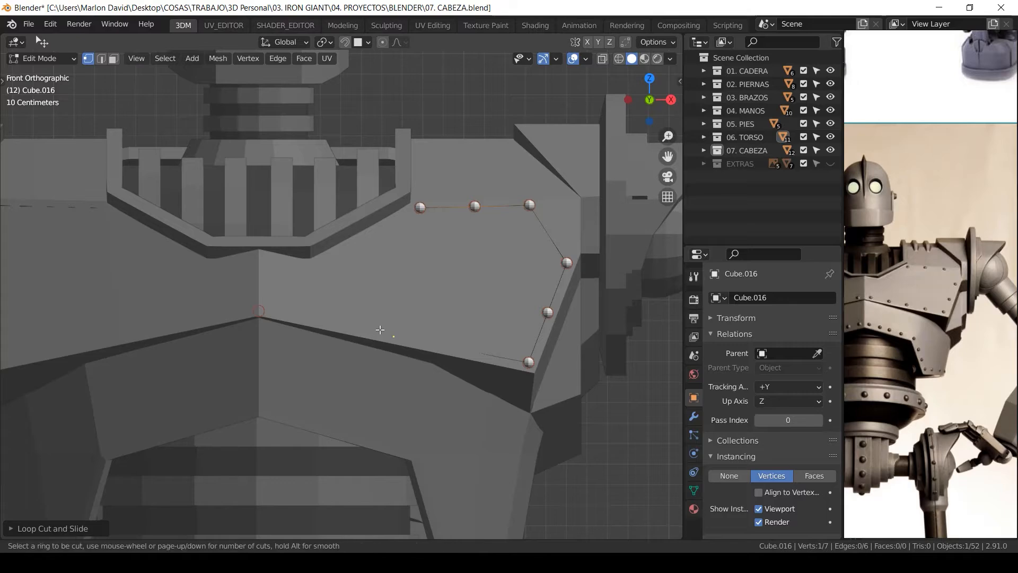
pyautogui.click(387, 336)
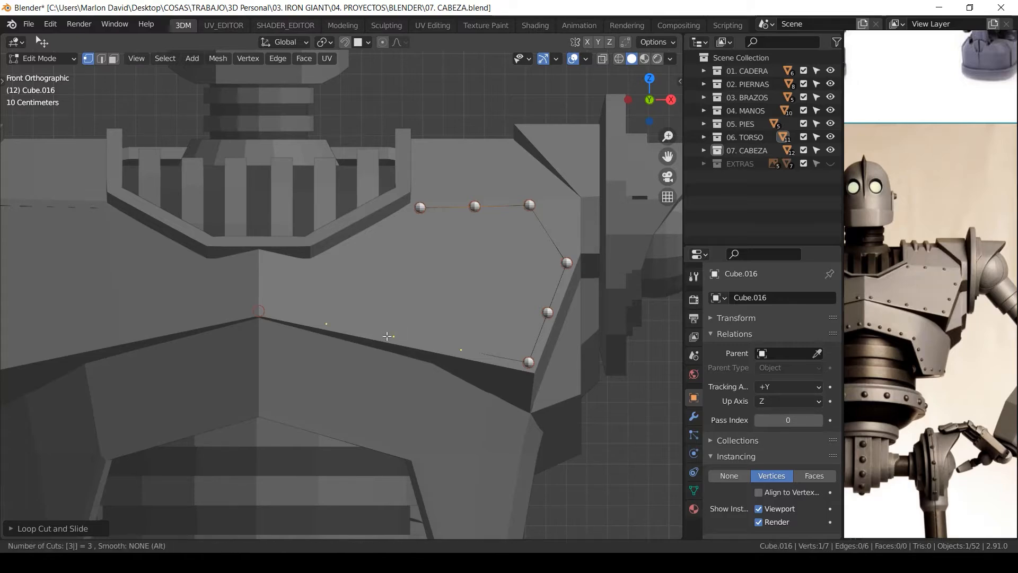
pyautogui.rightClick(386, 340)
pyautogui.moveTo(386, 339); pyautogui.dragTo(461, 245, button='middle')
pyautogui.scroll(2, 460, 244)
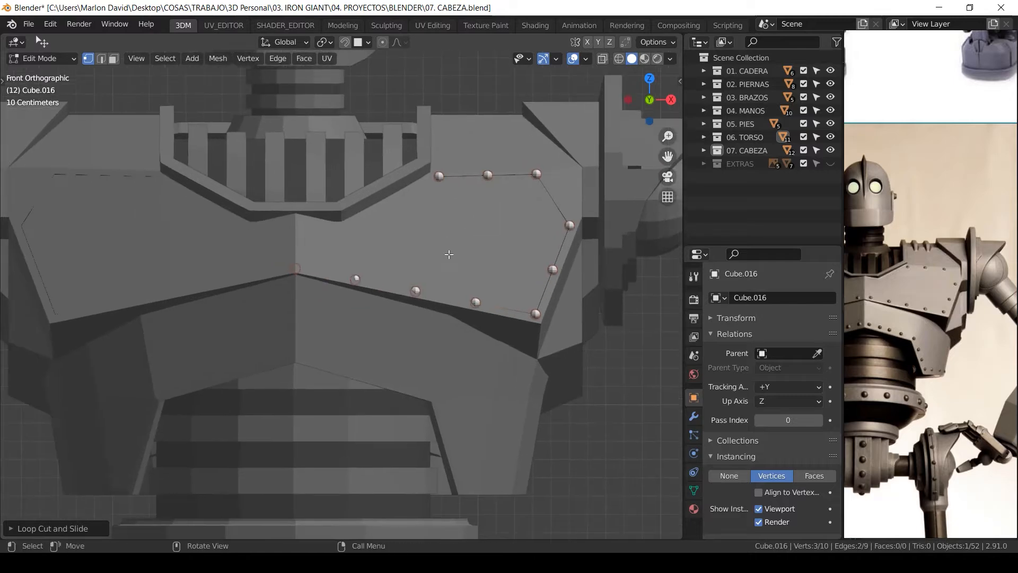
pyautogui.scroll(1, 318, 244)
# Select the outline's centre vertex and turn off the Mirror modifier's render and viewport display.
pyautogui.click(293, 263)
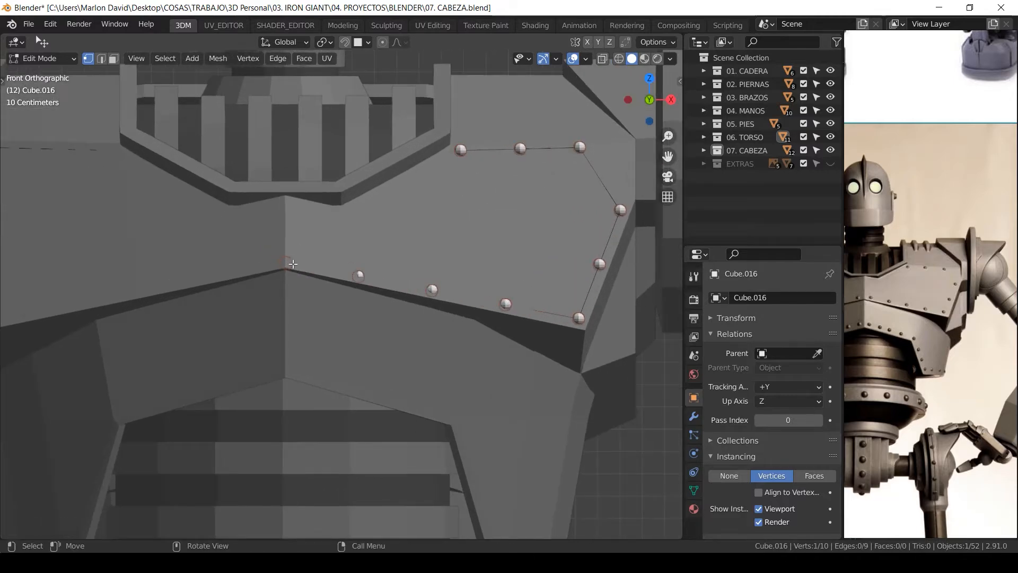
pyautogui.moveTo(322, 259); pyautogui.dragTo(405, 281, button='middle')
pyautogui.keyDown('shift'); pyautogui.moveTo(406, 246); pyautogui.dragTo(436, 274, button='middle'); pyautogui.keyUp('shift')
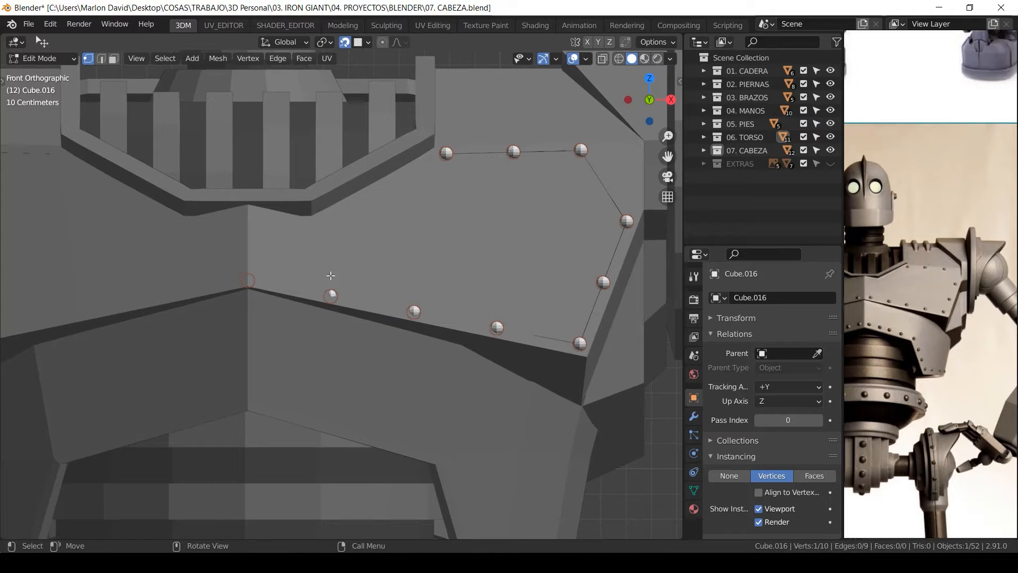
pyautogui.press('Tab')
pyautogui.press('Tab')
pyautogui.click(694, 416)
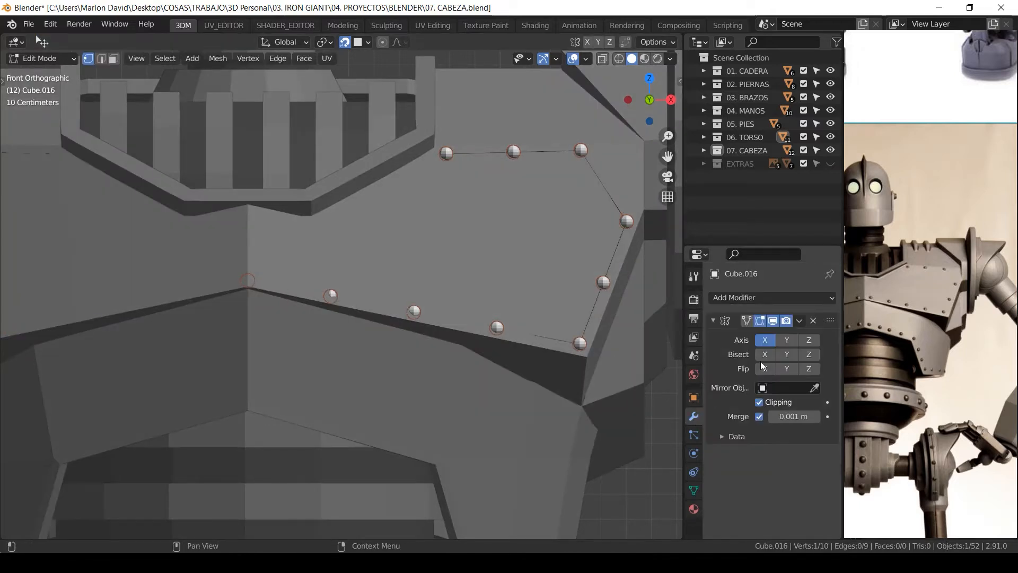
pyautogui.click(714, 321)
pyautogui.click(787, 321)
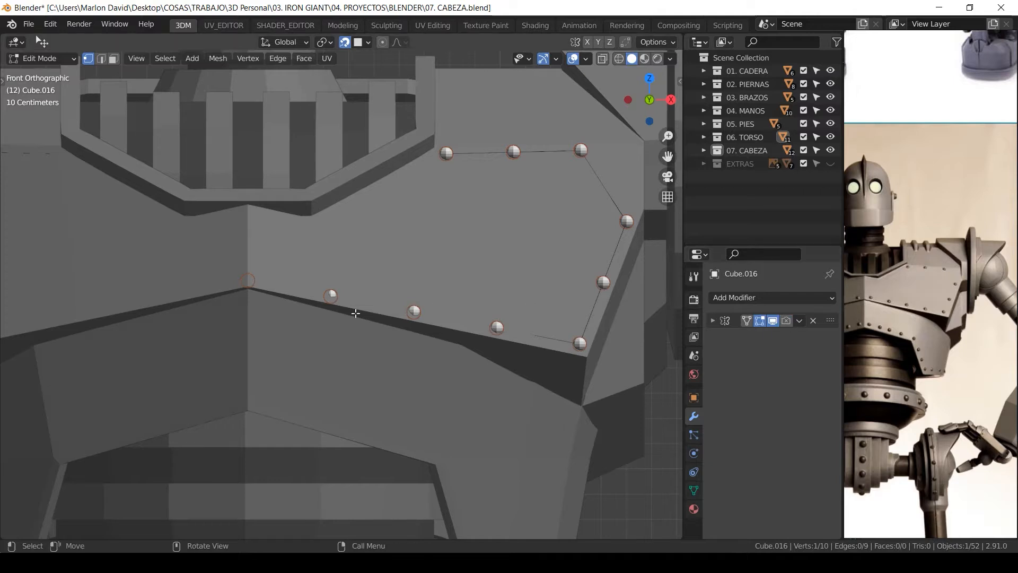
# Move the outline's centre vertex and slide it outward along the lower edge, away from the chest's midline.
pyautogui.press('g')
pyautogui.click(297, 298)
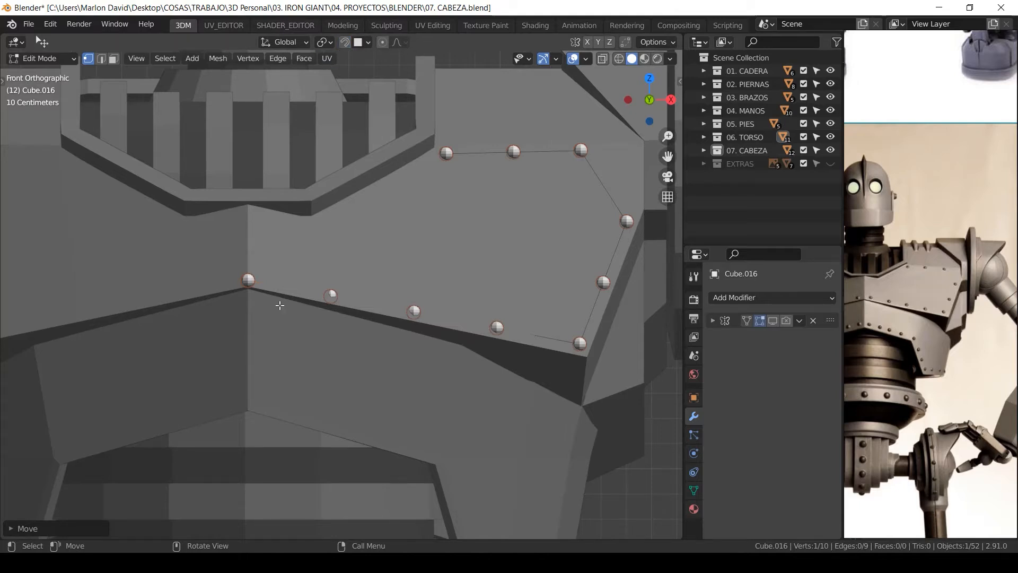
pyautogui.press('g')
pyautogui.press('g')
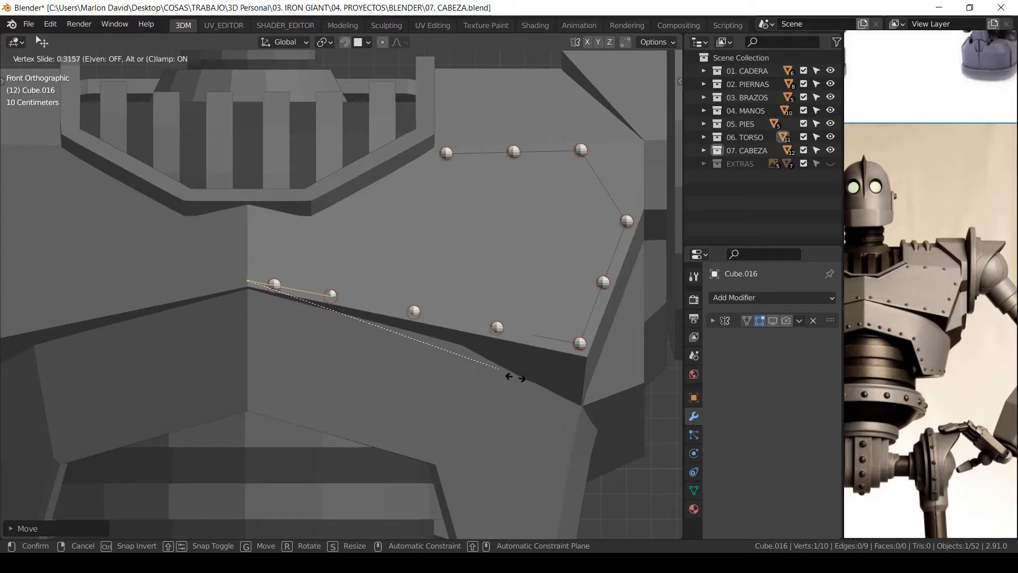
pyautogui.click(482, 368)
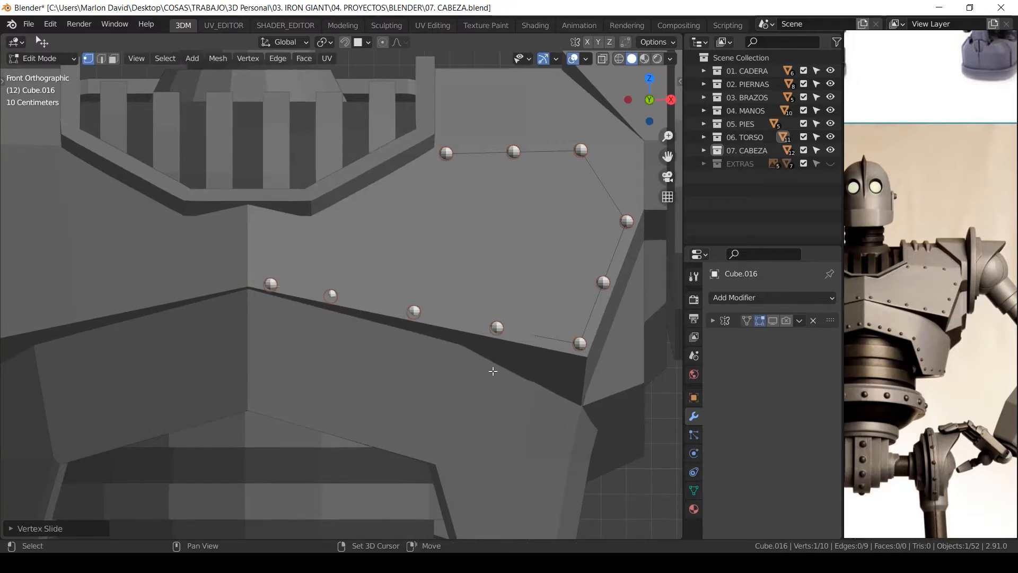
# Scale the whole rivet outline down slightly and snap its vertices onto the chest panel's surface.
pyautogui.press('s')
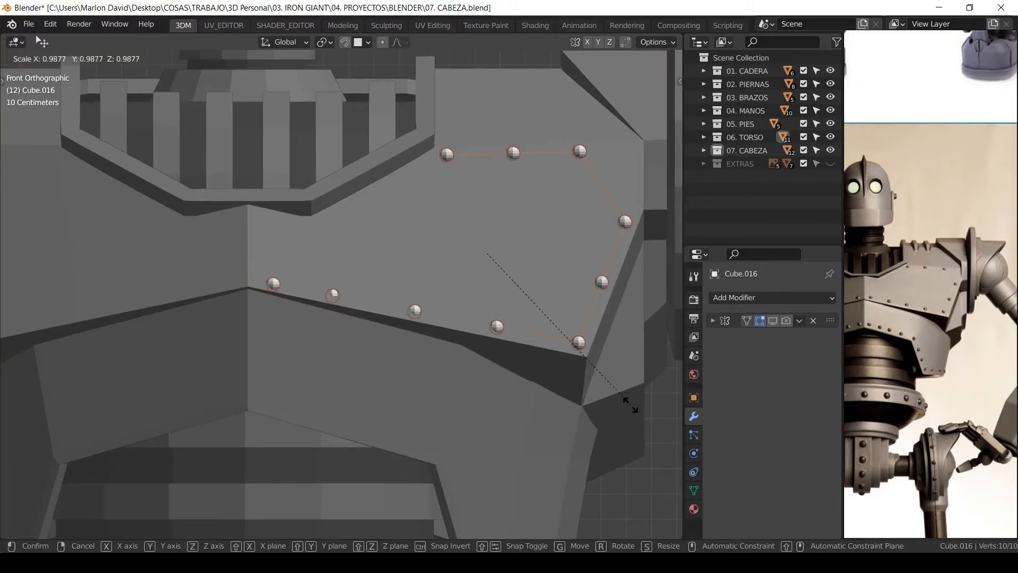
pyautogui.click(625, 399)
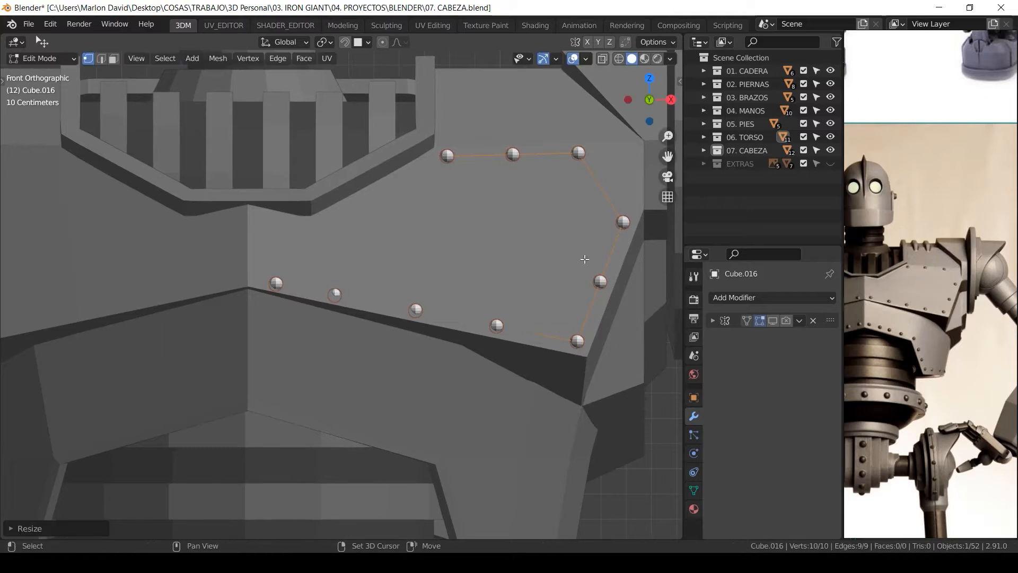
pyautogui.press('g')
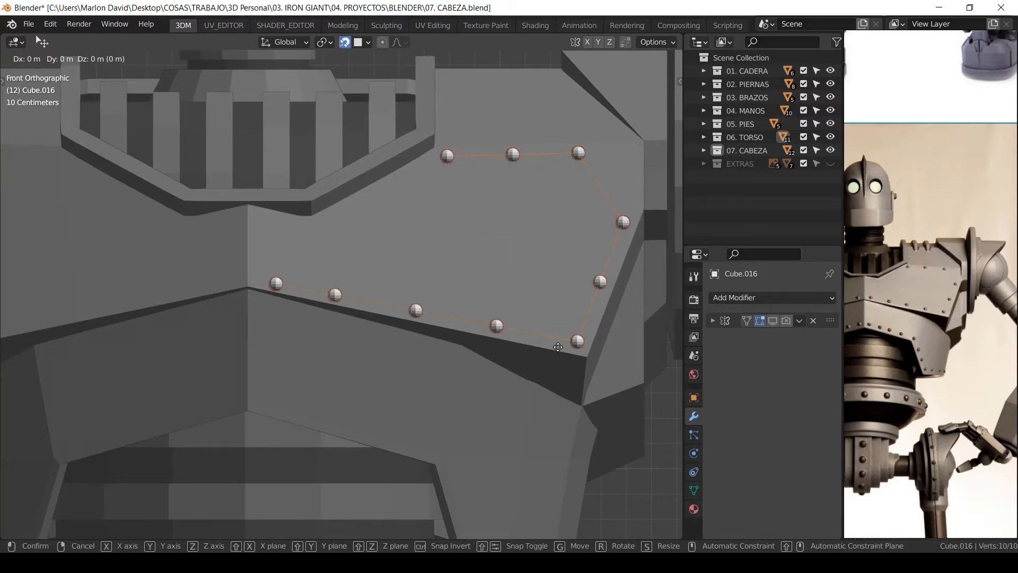
pyautogui.click(558, 347)
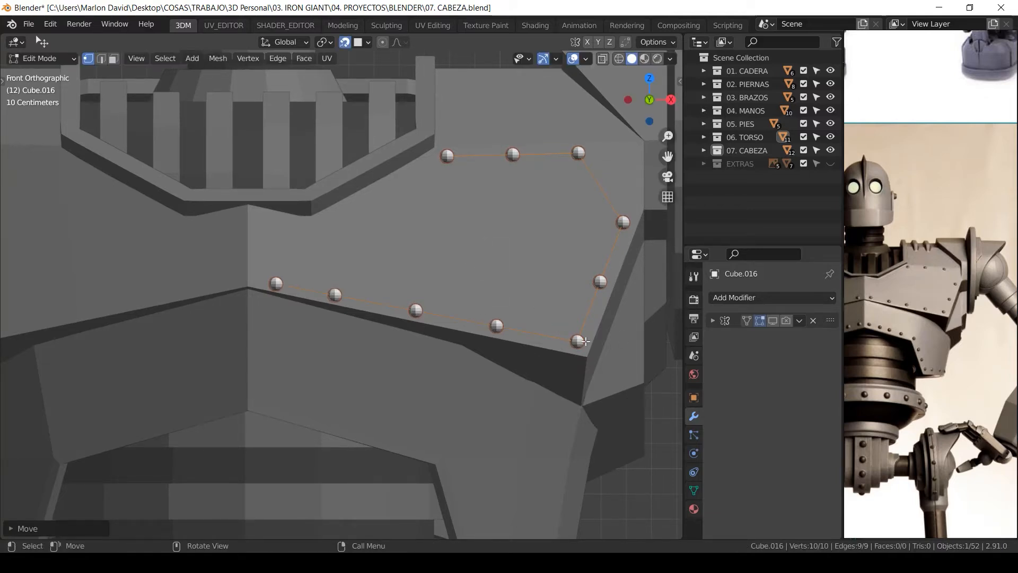
# Select the five lower-edge vertices and shear them by about -0.013 around the 3D cursor at the lower outer corner.
pyautogui.click(578, 341)
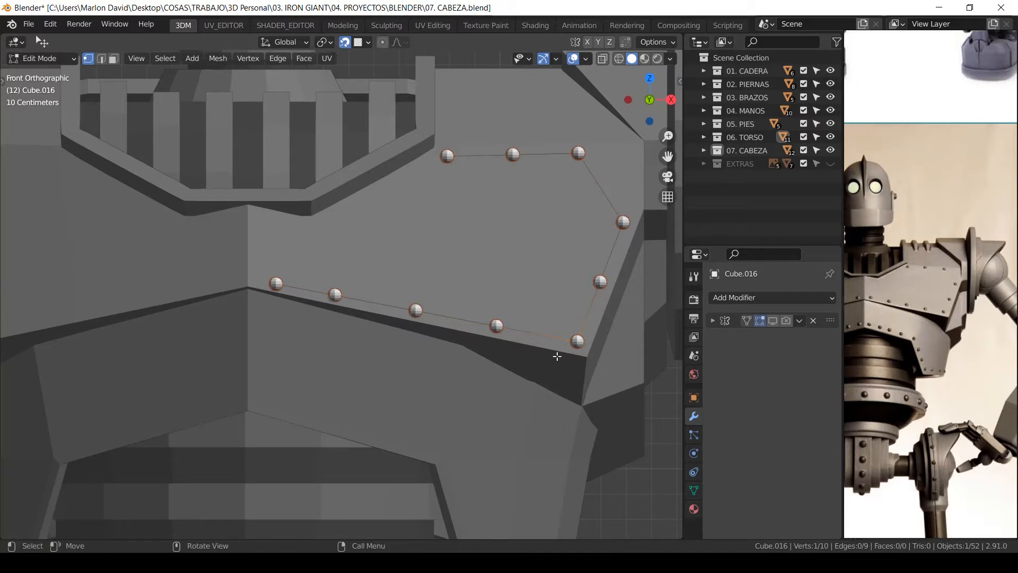
pyautogui.keyDown('ctrl'); pyautogui.click(278, 286); pyautogui.keyUp('ctrl')
pyautogui.press('.')
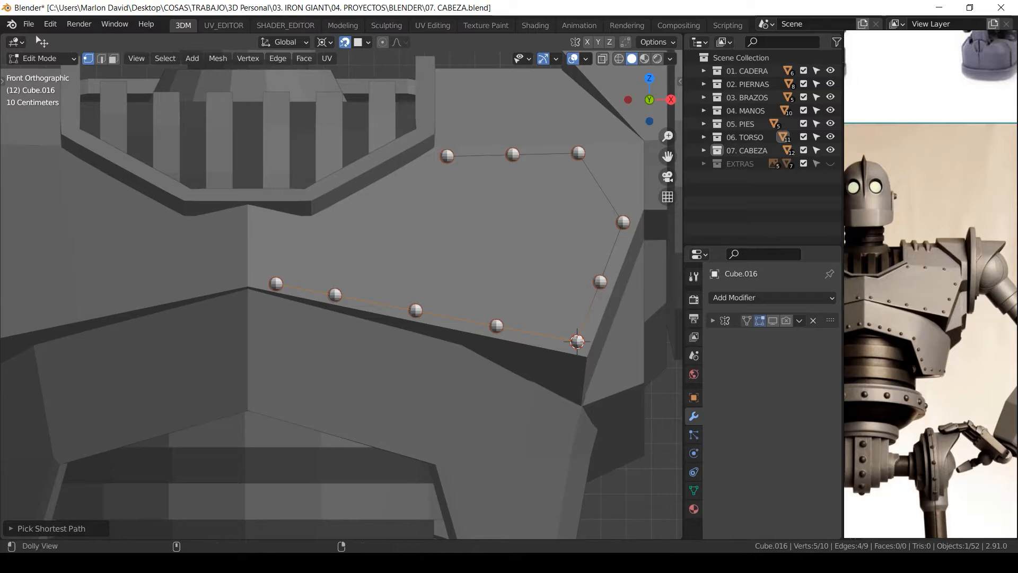
pyautogui.hotkey('shift', 'ctrl', 'alt', 's')
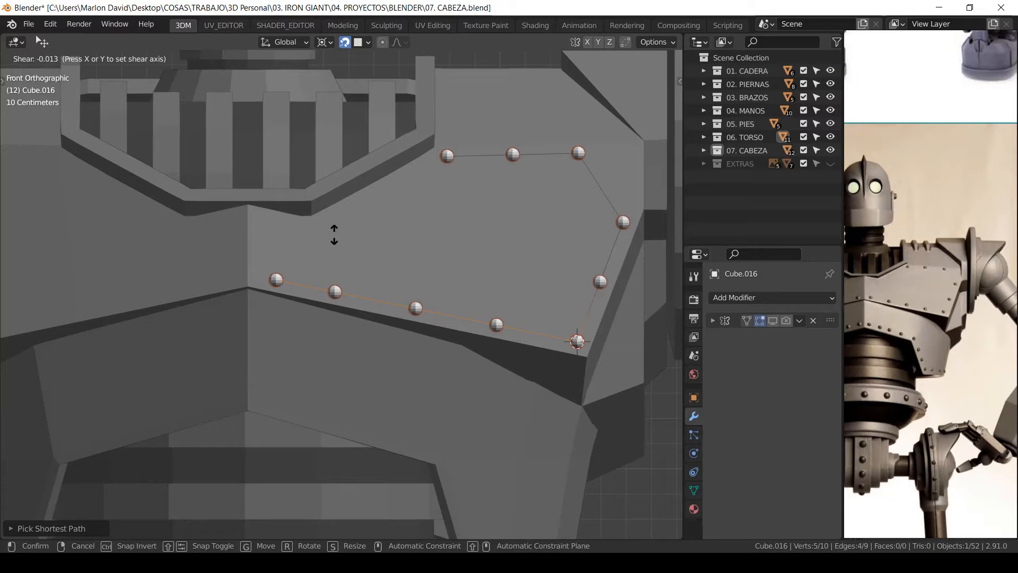
pyautogui.click(329, 237)
# Move the outline's outermost vertex slightly up and outward, near the chest panel's outer corner.
pyautogui.keyDown('shift'); pyautogui.moveTo(493, 203); pyautogui.dragTo(429, 228, button='middle'); pyautogui.keyUp('shift')
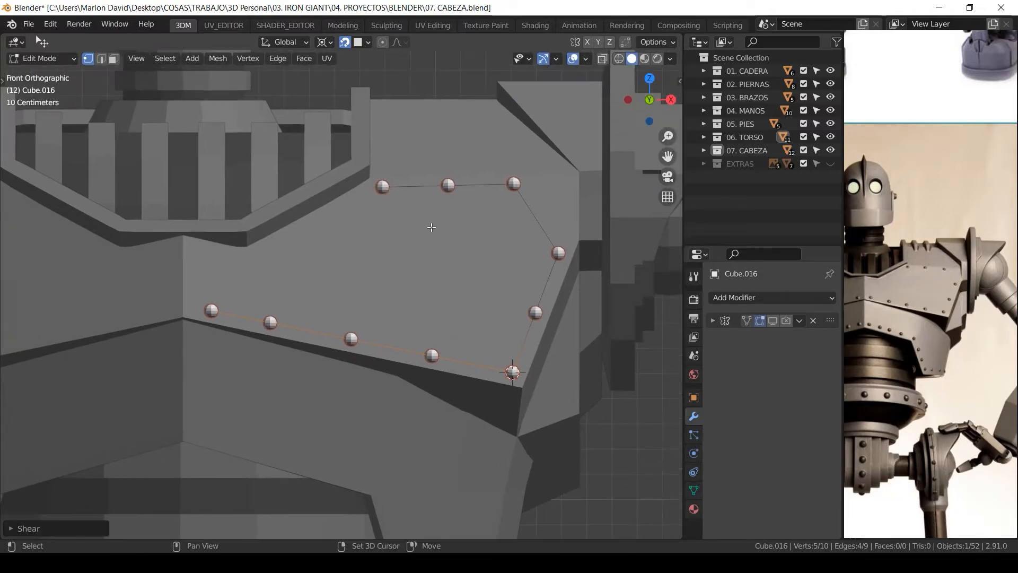
pyautogui.hotkey('shift', 'z')
pyautogui.hotkey('shift', 'z')
pyautogui.scroll(1, 529, 196)
pyautogui.keyDown('shift'); pyautogui.moveTo(518, 219); pyautogui.dragTo(494, 268, button='middle'); pyautogui.keyUp('shift')
pyautogui.moveTo(498, 268); pyautogui.dragTo(488, 212, button='middle')
pyautogui.scroll(-2, 461, 247)
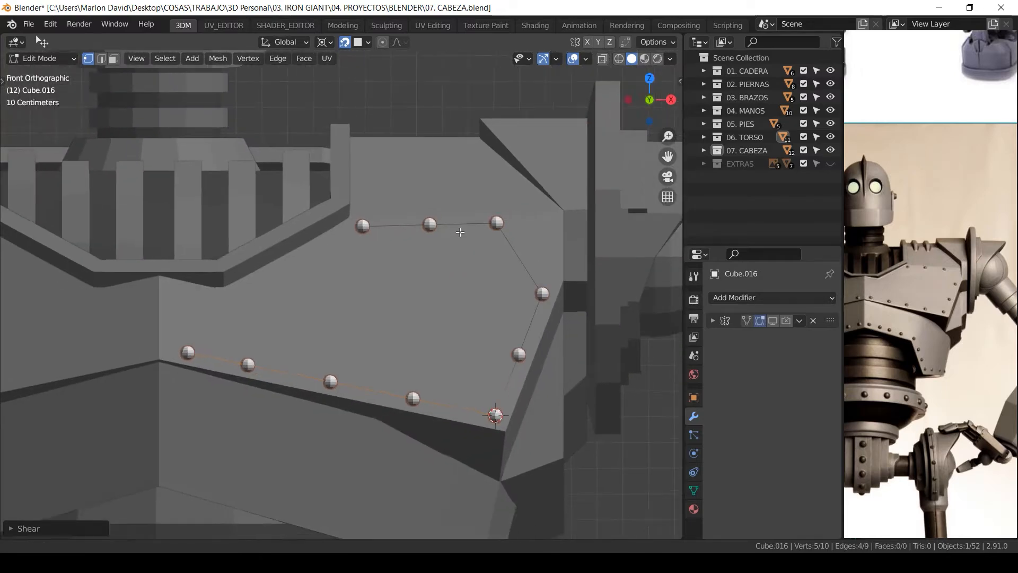
pyautogui.scroll(-1, 512, 255)
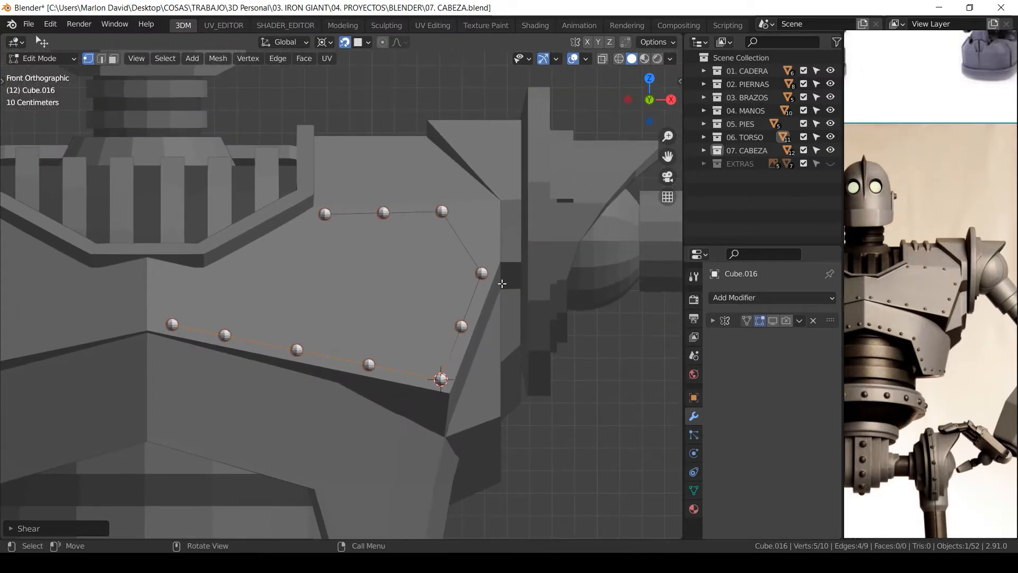
pyautogui.scroll(2, 470, 288)
pyautogui.press('g')
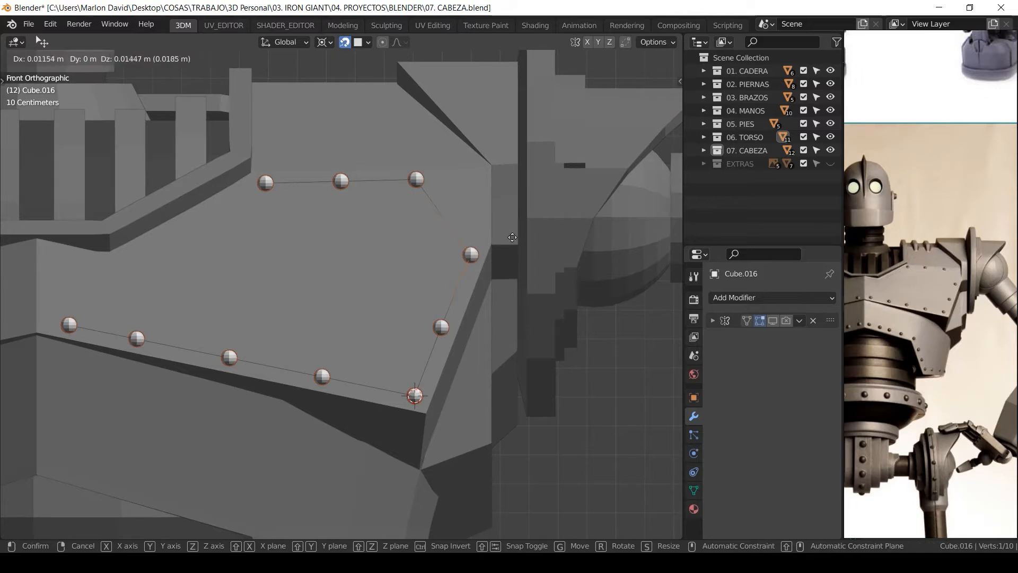
pyautogui.click(542, 190)
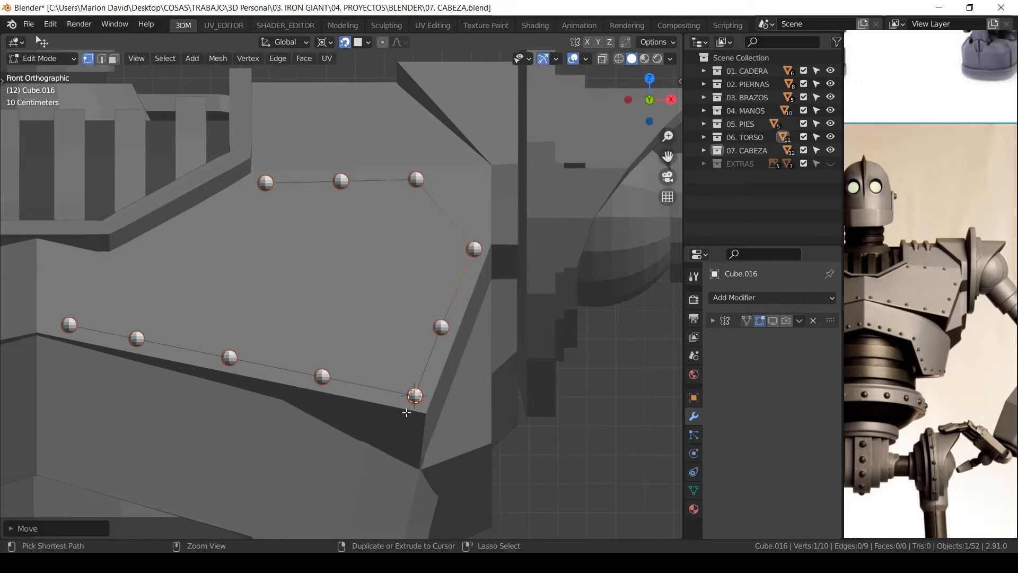
# Select the path from the outermost vertex to the lower outer corner and space its vertices evenly with the Space operation.
pyautogui.keyDown('ctrl'); pyautogui.click(418, 396); pyautogui.keyUp('ctrl')
pyautogui.rightClick(528, 149)
pyautogui.moveTo(529, 149)
pyautogui.click(590, 242)
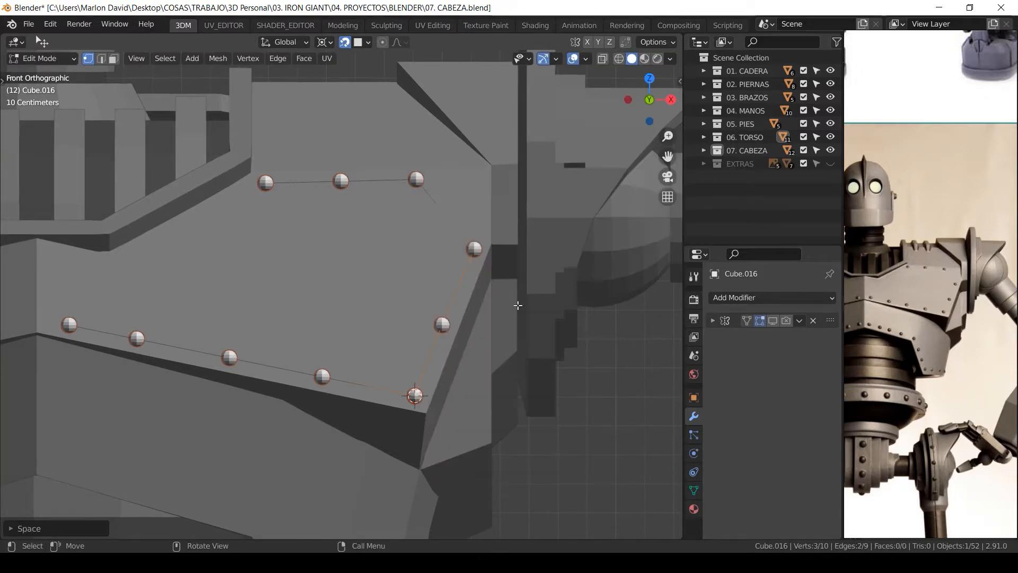
# Dissolve the middle vertex between the outermost vertex and the lower outer corner, and replace it with a centred loop cut.
pyautogui.click(460, 329)
pyautogui.press('x')
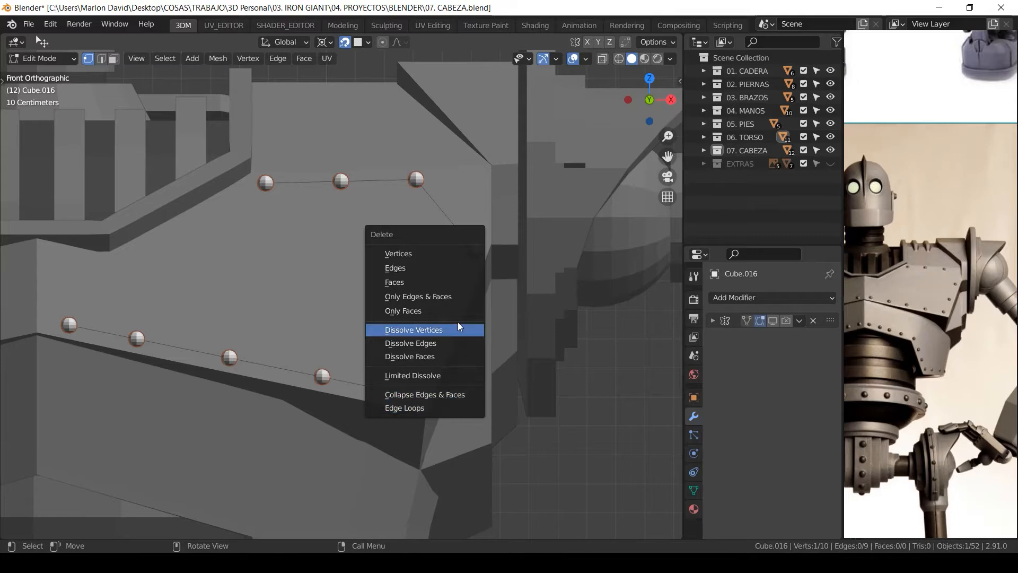
pyautogui.click(458, 335)
pyautogui.hotkey('ctrl', 'r')
pyautogui.click(447, 325)
pyautogui.rightClick(447, 325)
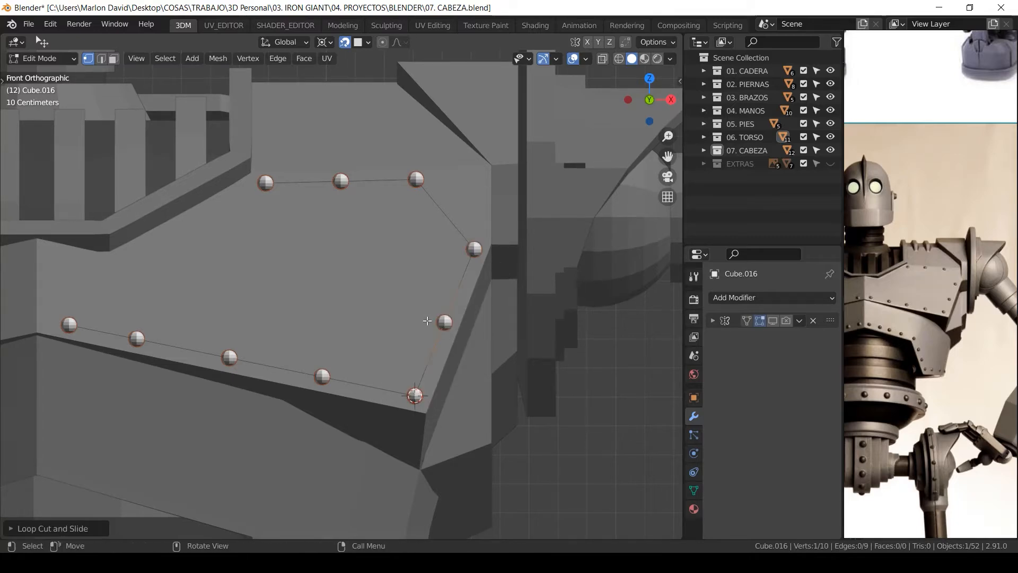
# Turn the Mirror modifier's viewport and render display back on, return to Object Mode and deselect everything.
pyautogui.keyDown('ctrl'); pyautogui.moveTo(405, 311); pyautogui.dragTo(403, 315, button='middle'); pyautogui.keyUp('ctrl')
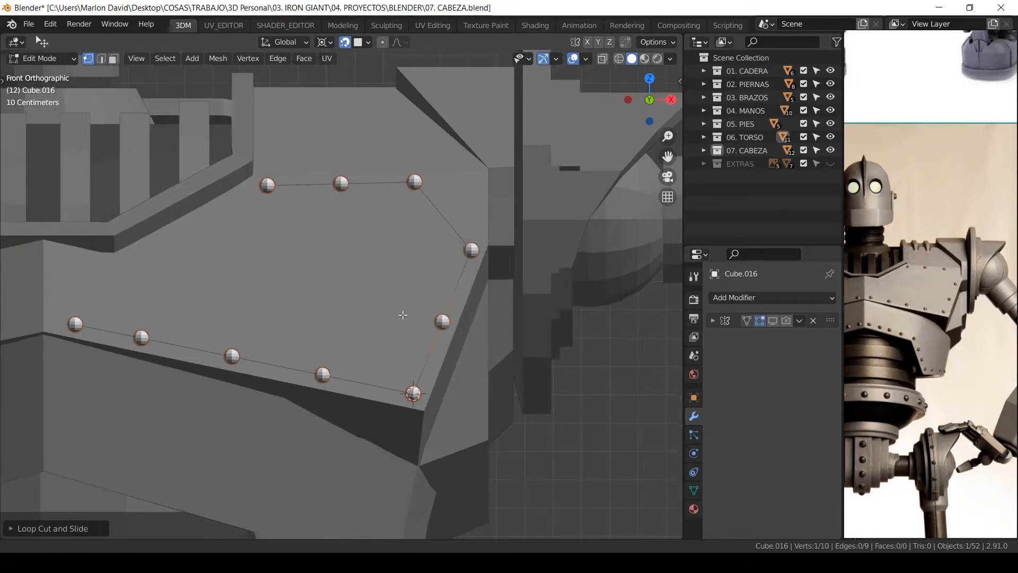
pyautogui.scroll(-4, 403, 315)
pyautogui.press('Tab')
pyautogui.hotkey('alt', 'a')
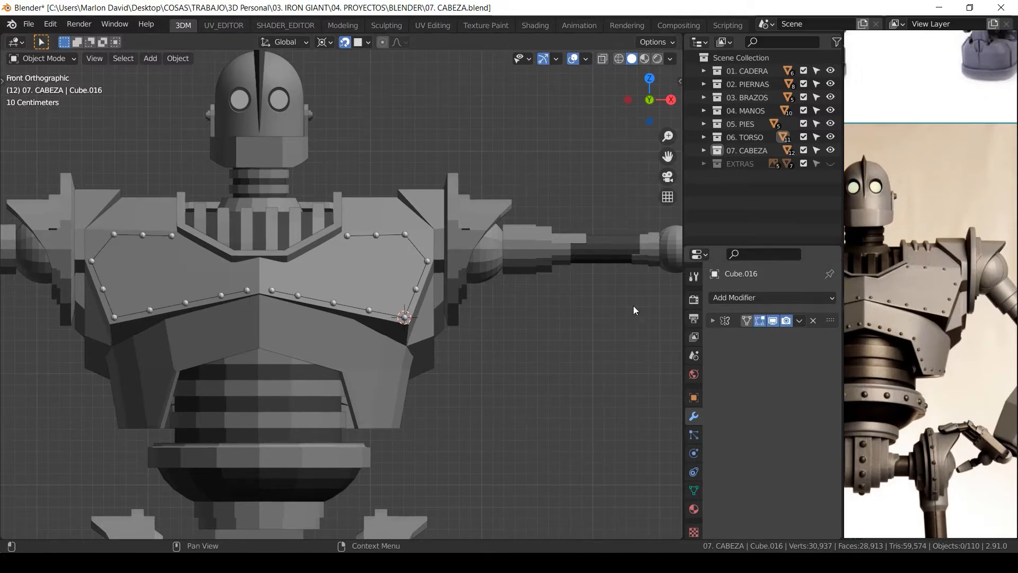
pyautogui.keyDown('shift'); pyautogui.moveTo(288, 285); pyautogui.dragTo(339, 282, button='middle'); pyautogui.keyUp('shift')
pyautogui.keyDown('ctrl'); pyautogui.moveTo(340, 282); pyautogui.dragTo(336, 304, button='middle'); pyautogui.keyUp('ctrl')
pyautogui.keyDown('shift'); pyautogui.moveTo(345, 242); pyautogui.dragTo(358, 253, button='middle'); pyautogui.keyUp('shift')
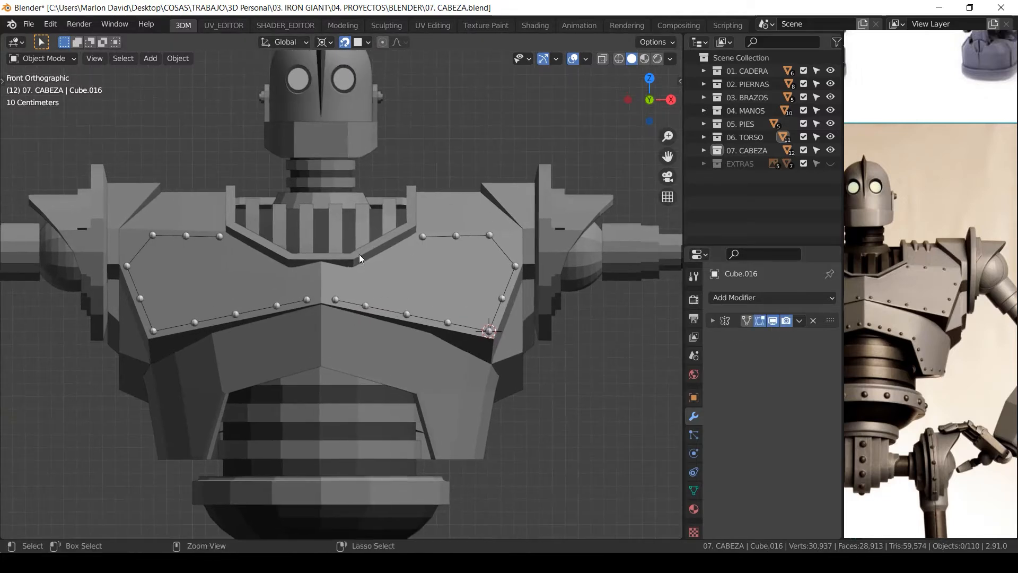
# Reopen the chest rivet outline for editing and slide its innermost lower-edge vertex closer to the chest's midline.
pyautogui.scroll(4, 356, 290)
pyautogui.press('Tab')
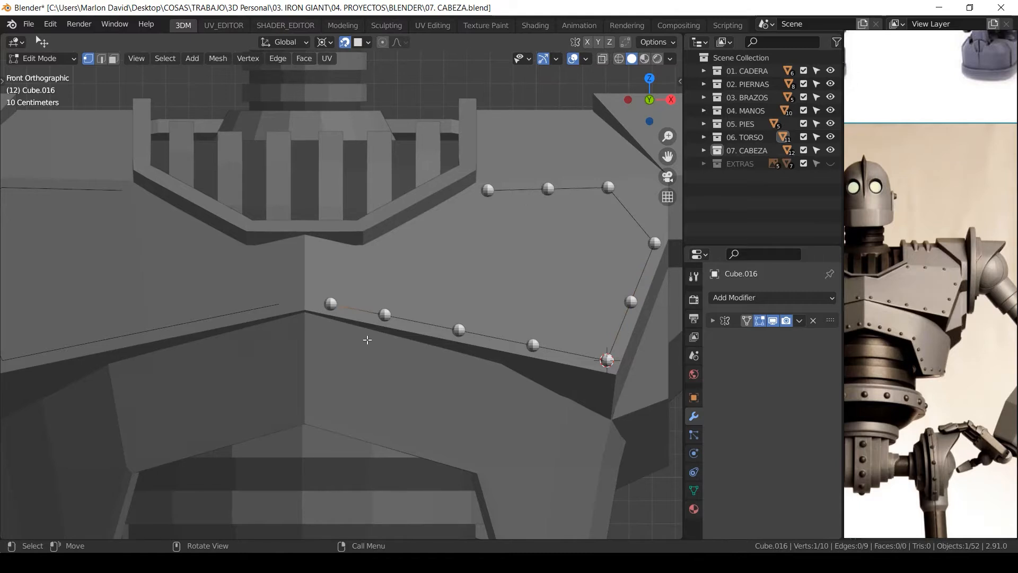
pyautogui.press('g')
pyautogui.press('Escape')
pyautogui.press('g')
pyautogui.press('g')
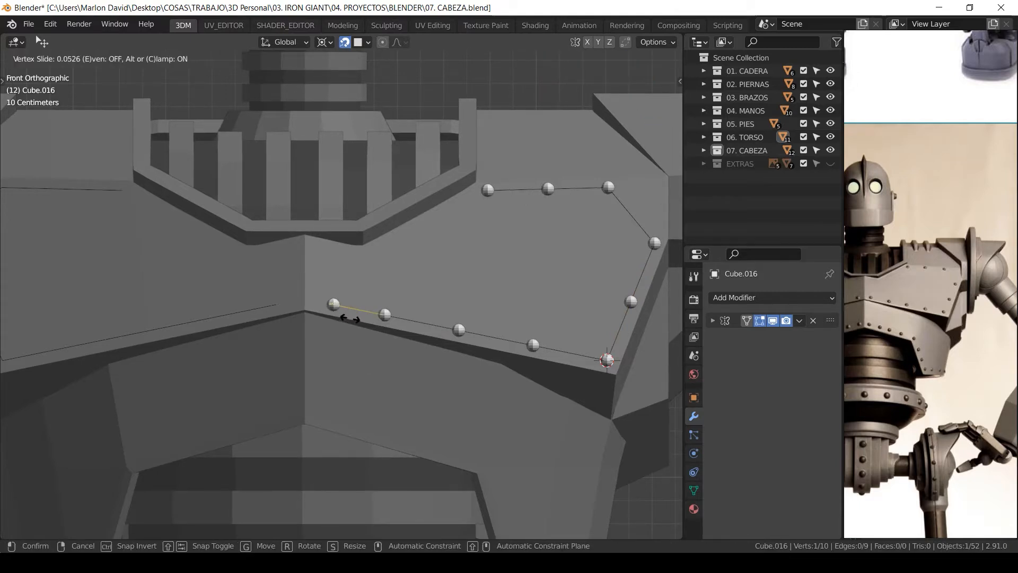
pyautogui.click(222, 278)
# Select the lower-edge path from the innermost vertex to the outer corner and space its vertices evenly with the Space operation.
pyautogui.keyDown('shift'); pyautogui.moveTo(465, 321); pyautogui.dragTo(411, 310, button='middle'); pyautogui.keyUp('shift')
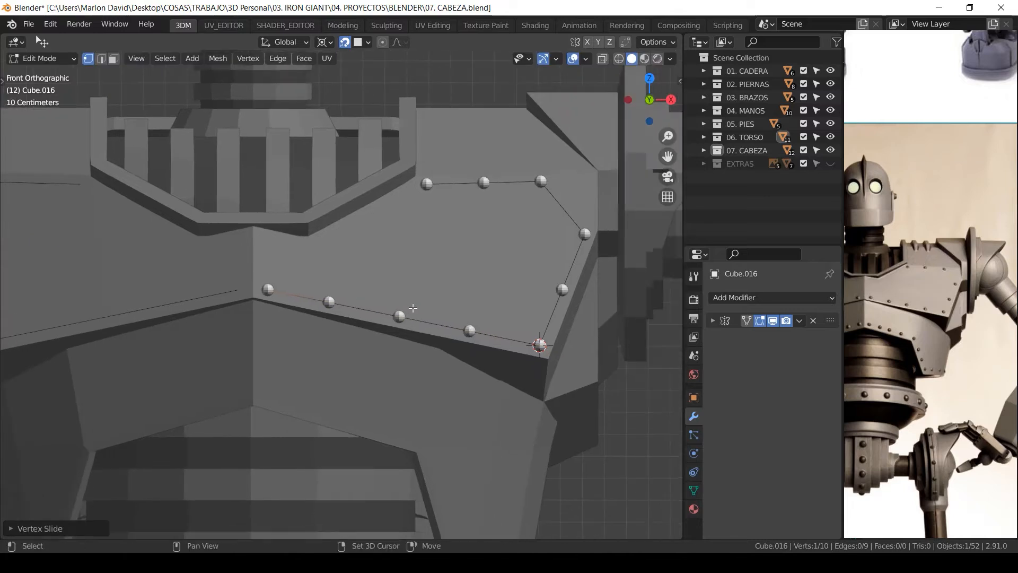
pyautogui.keyDown('ctrl'); pyautogui.click(540, 346); pyautogui.keyUp('ctrl')
pyautogui.rightClick(555, 167)
pyautogui.moveTo(556, 159)
pyautogui.click(623, 257)
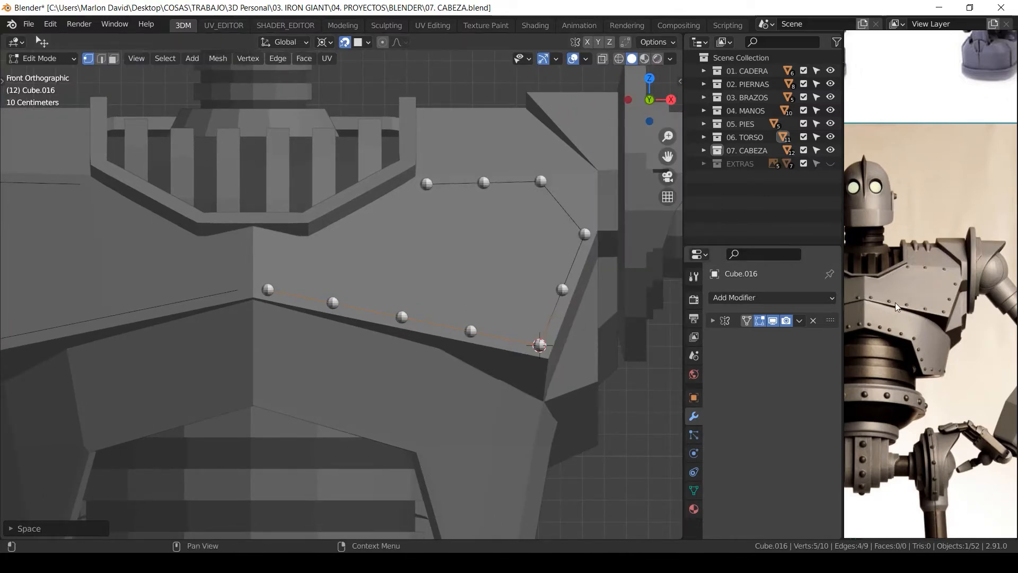
# Move the outline's upper outer corner vertex slightly outward along the top edge.
pyautogui.scroll(-5, 487, 289)
pyautogui.scroll(3, 451, 280)
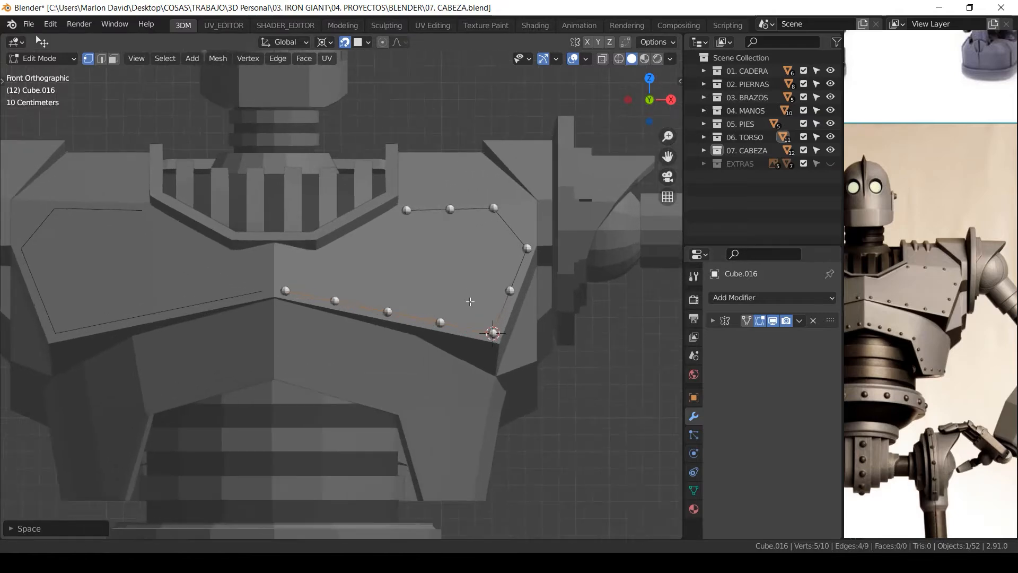
pyautogui.keyDown('shift'); pyautogui.moveTo(451, 280); pyautogui.dragTo(490, 252, button='middle'); pyautogui.keyUp('shift')
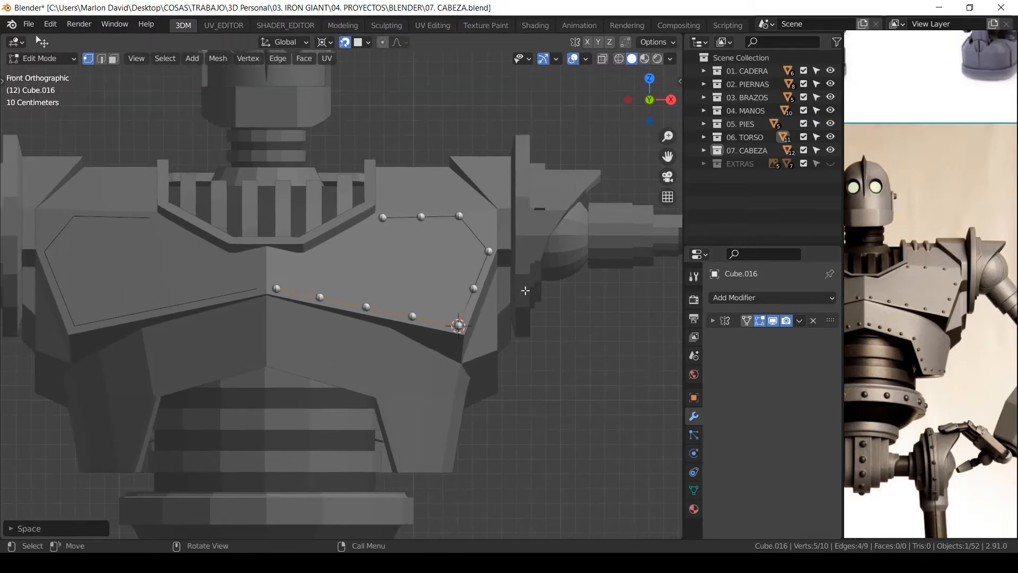
pyautogui.scroll(2, 522, 255)
pyautogui.click(462, 268)
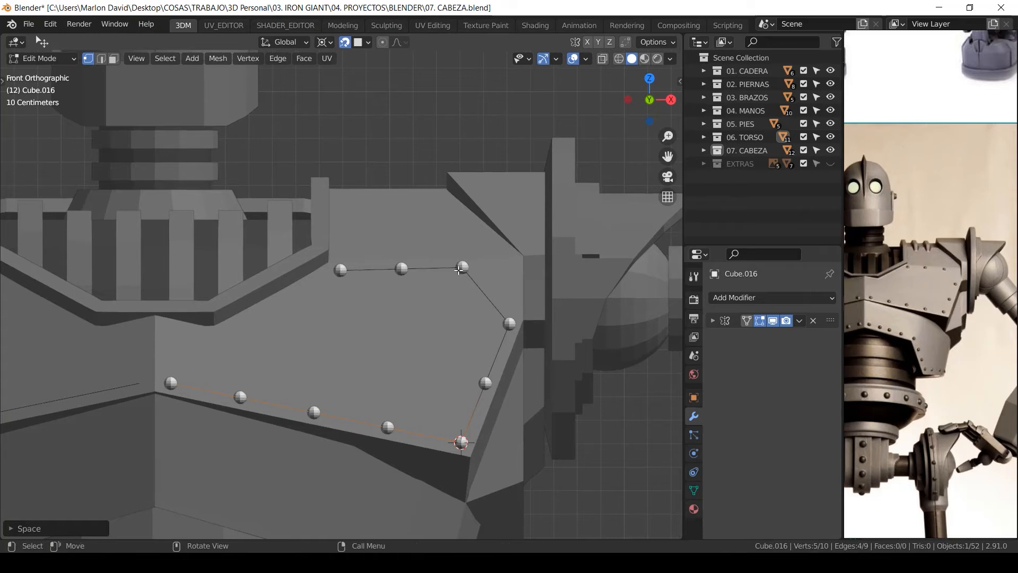
pyautogui.press('g')
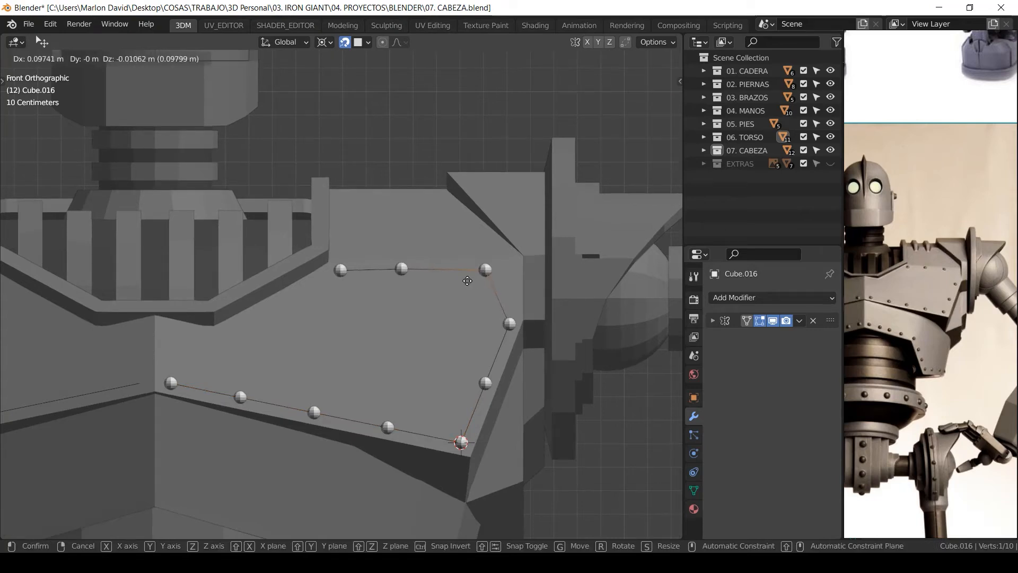
pyautogui.click(449, 259)
# Dissolve the middle vertex of the outline's top edge and replace it with a centred loop cut.
pyautogui.click(401, 269)
pyautogui.press('x')
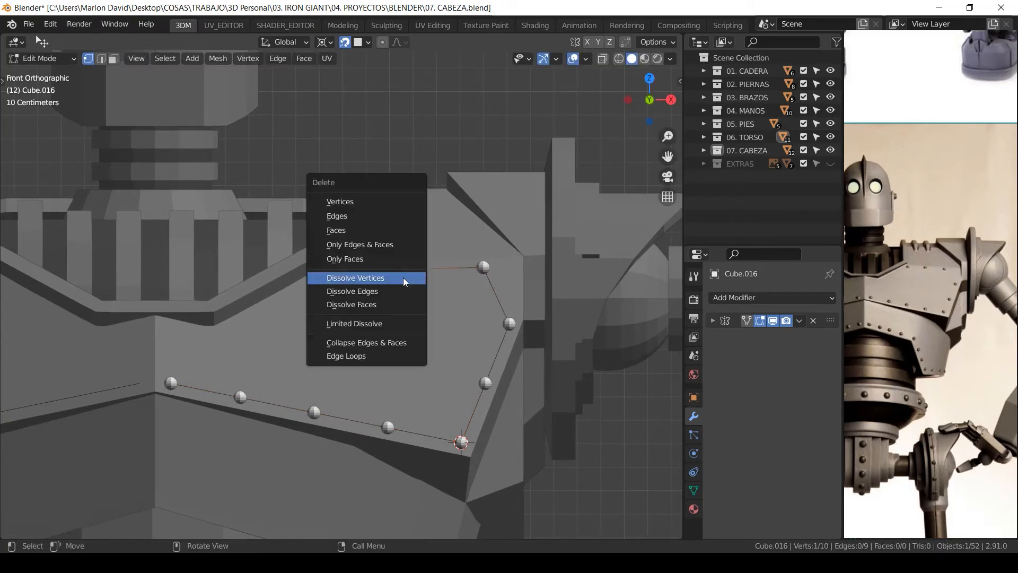
pyautogui.click(403, 278)
pyautogui.hotkey('ctrl', 'r')
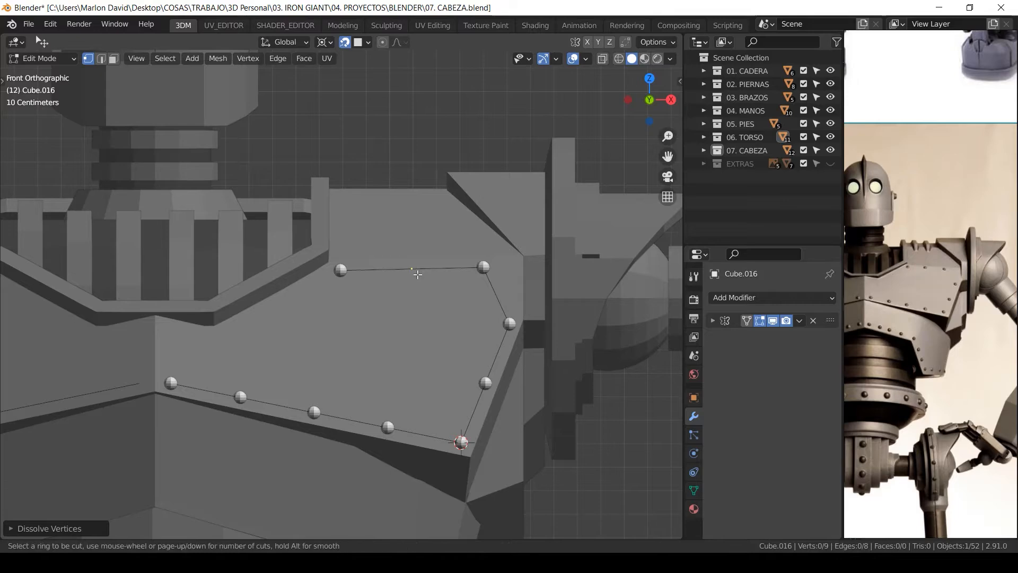
pyautogui.click(417, 275)
pyautogui.rightClick(424, 277)
# Leave Edit Mode and examine the mirrored rivets from the front and back with the viewport overlays temporarily hidden.
pyautogui.moveTo(472, 282); pyautogui.dragTo(446, 342, button='middle')
pyautogui.press('KP_1')
pyautogui.press('Tab')
pyautogui.scroll(-7, 435, 341)
pyautogui.click(411, 337)
pyautogui.press('a')
pyautogui.click(389, 386)
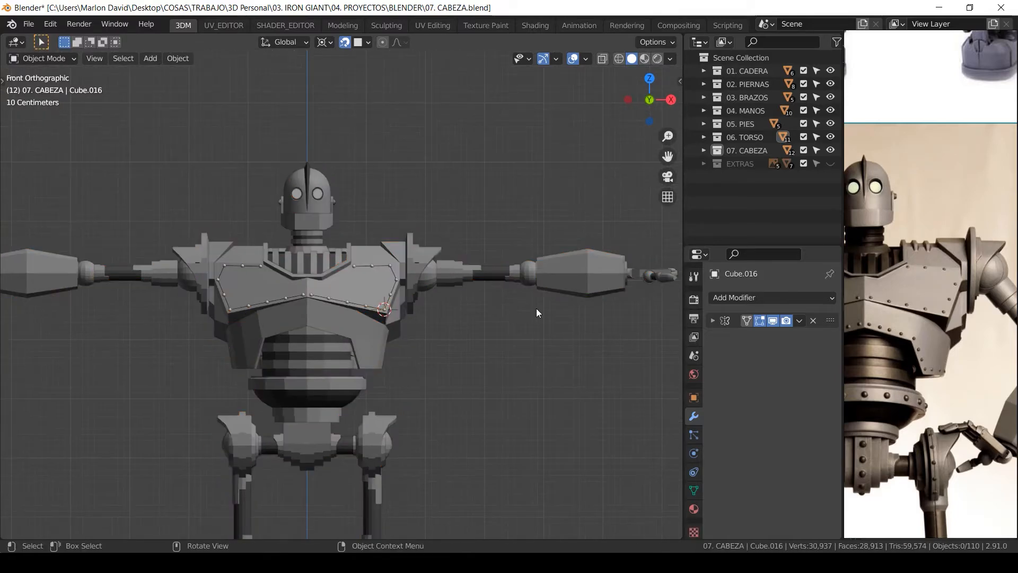
pyautogui.moveTo(536, 308); pyautogui.dragTo(559, 308, button='middle')
pyautogui.press('KP_1')
pyautogui.keyDown('shift'); pyautogui.moveTo(358, 397); pyautogui.dragTo(437, 308, button='middle'); pyautogui.keyUp('shift')
pyautogui.scroll(-2, 443, 281)
pyautogui.click(572, 58)
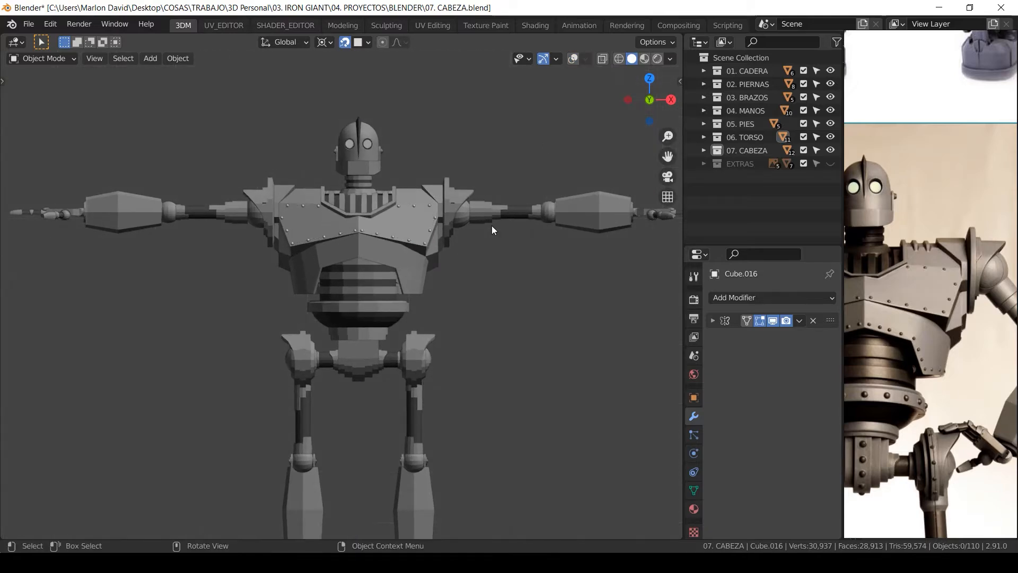
pyautogui.scroll(3, 482, 297)
pyautogui.moveTo(539, 319); pyautogui.dragTo(337, 316, button='middle')
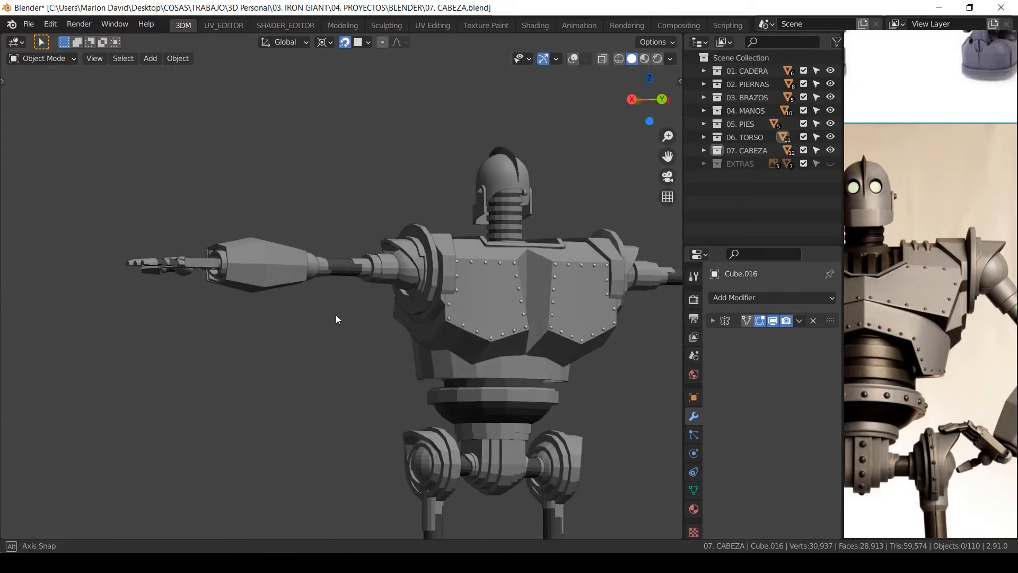
pyautogui.press('KP_1')
pyautogui.click(573, 58)
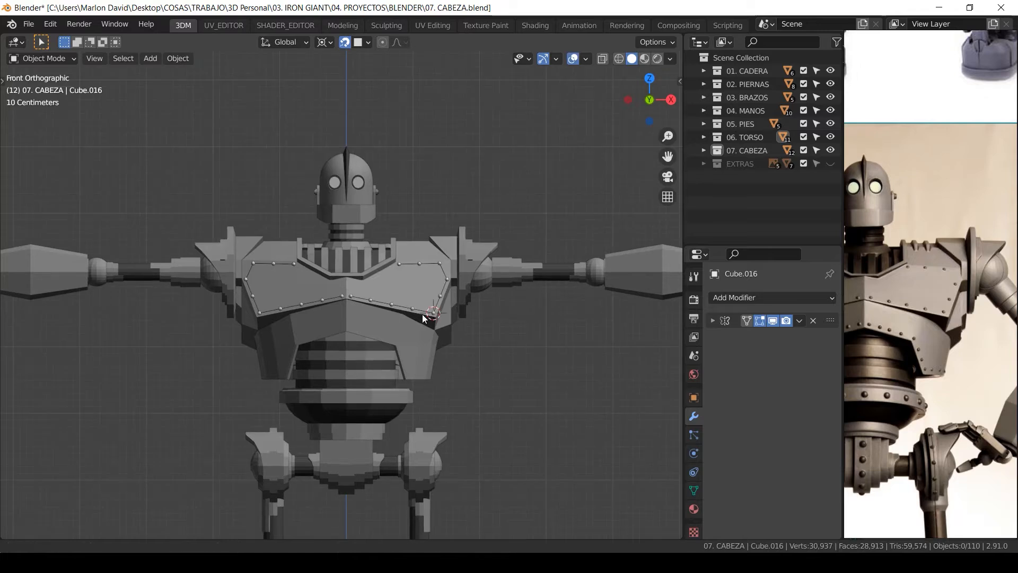
pyautogui.scroll(-2, 433, 298)
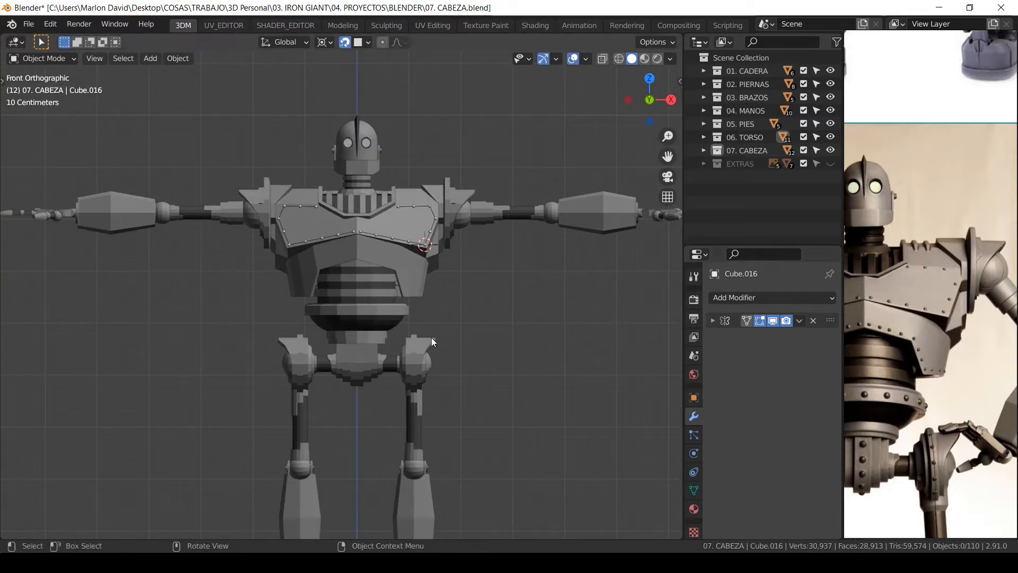
# Open the abdomen panel below the chest for editing and select the midline vertex on its lower arch's inset edge.
pyautogui.click(404, 287)
pyautogui.moveTo(404, 287); pyautogui.dragTo(358, 243, button='middle')
pyautogui.press('KP_1')
pyautogui.press('Tab')
pyautogui.scroll(4, 359, 273)
pyautogui.keyDown('shift'); pyautogui.moveTo(358, 242); pyautogui.dragTo(345, 255, button='middle'); pyautogui.keyUp('shift')
pyautogui.click(337, 260)
pyautogui.keyDown('ctrl'); pyautogui.moveTo(388, 304); pyautogui.dragTo(388, 270, button='middle'); pyautogui.keyUp('ctrl')
pyautogui.keyDown('shift'); pyautogui.moveTo(388, 269); pyautogui.dragTo(308, 247, button='middle'); pyautogui.keyUp('shift')
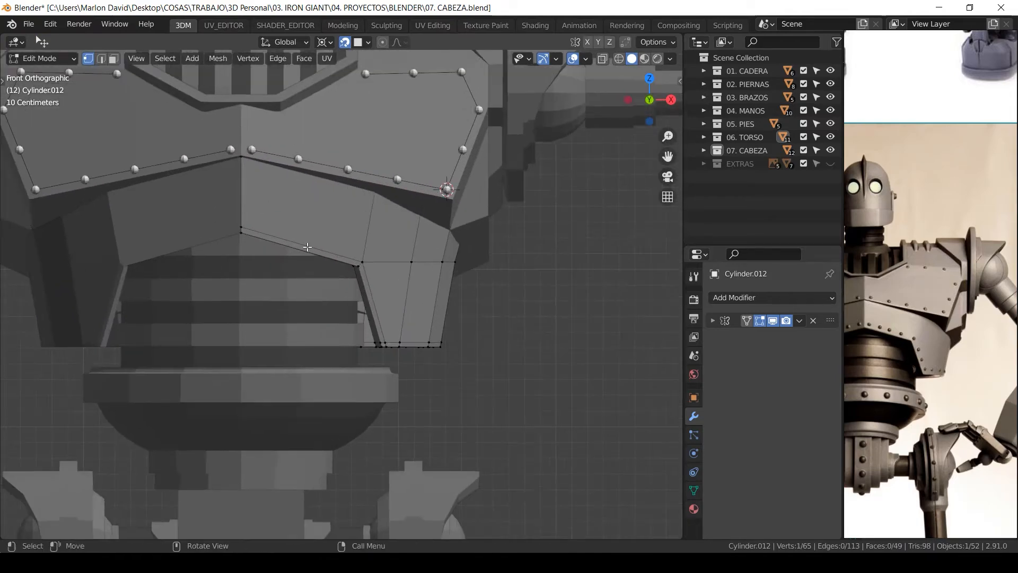
# Extend the vertex selection along the abdomen panel's inset arch edge and around its lower edge.
pyautogui.keyDown('shift'); pyautogui.click(359, 265); pyautogui.keyUp('shift')
pyautogui.moveTo(393, 324); pyautogui.dragTo(401, 292, button='middle')
pyautogui.keyDown('shift'); pyautogui.click(460, 340); pyautogui.keyUp('shift')
pyautogui.moveTo(402, 291); pyautogui.dragTo(384, 241, button='middle')
pyautogui.keyDown('shift'); pyautogui.click(351, 310); pyautogui.keyUp('shift')
pyautogui.keyDown('alt'); pyautogui.moveTo(370, 325); pyautogui.dragTo(397, 292, button='middle'); pyautogui.keyUp('alt')
pyautogui.moveTo(569, 317); pyautogui.dragTo(361, 289, button='middle')
pyautogui.keyDown('ctrl'); pyautogui.moveTo(275, 207); pyautogui.dragTo(275, 312, button='middle'); pyautogui.keyUp('ctrl')
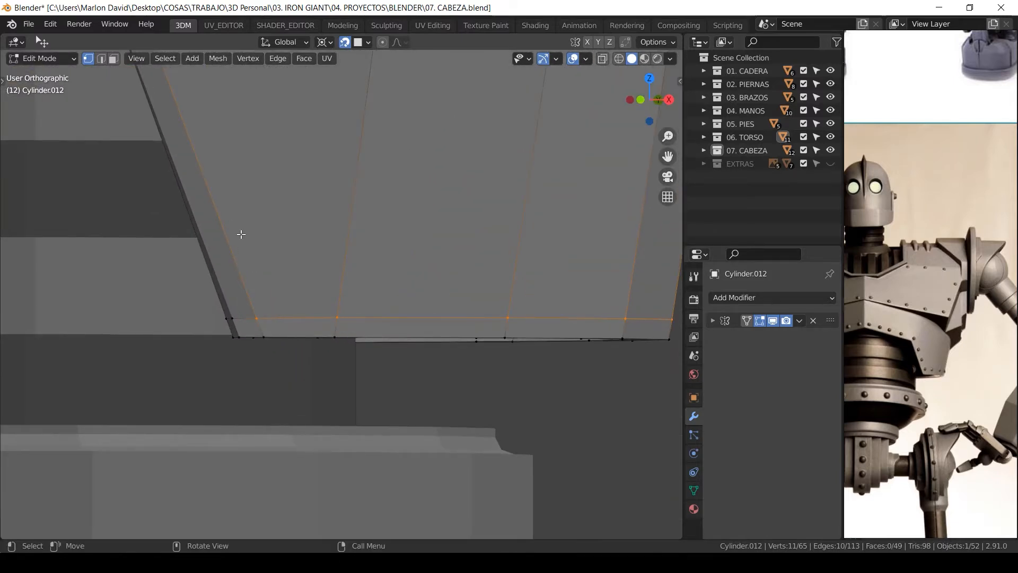
# Duplicate the selected edge path, separate it into its own object and select that new outline in Object Mode.
pyautogui.moveTo(179, 281); pyautogui.dragTo(376, 175, button='middle')
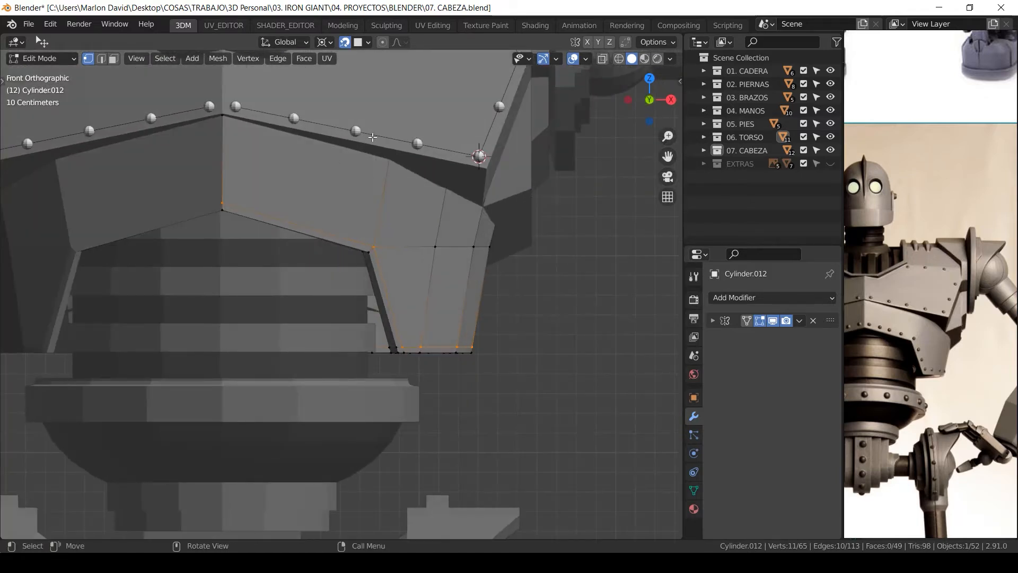
pyautogui.press('Tab')
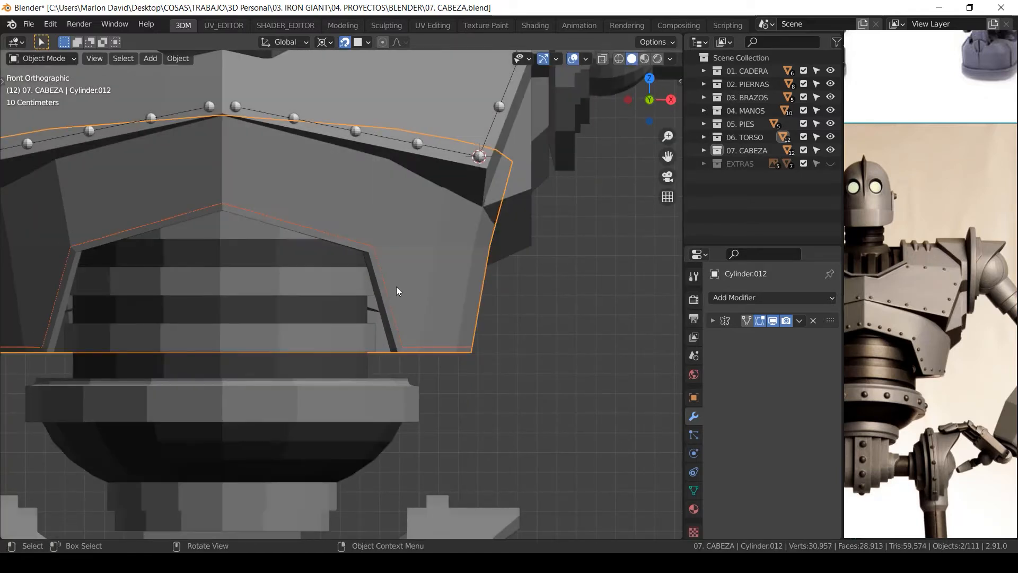
pyautogui.hotkey('alt', 'a')
pyautogui.click(387, 287)
pyautogui.press('Tab')
pyautogui.scroll(-3, 389, 290)
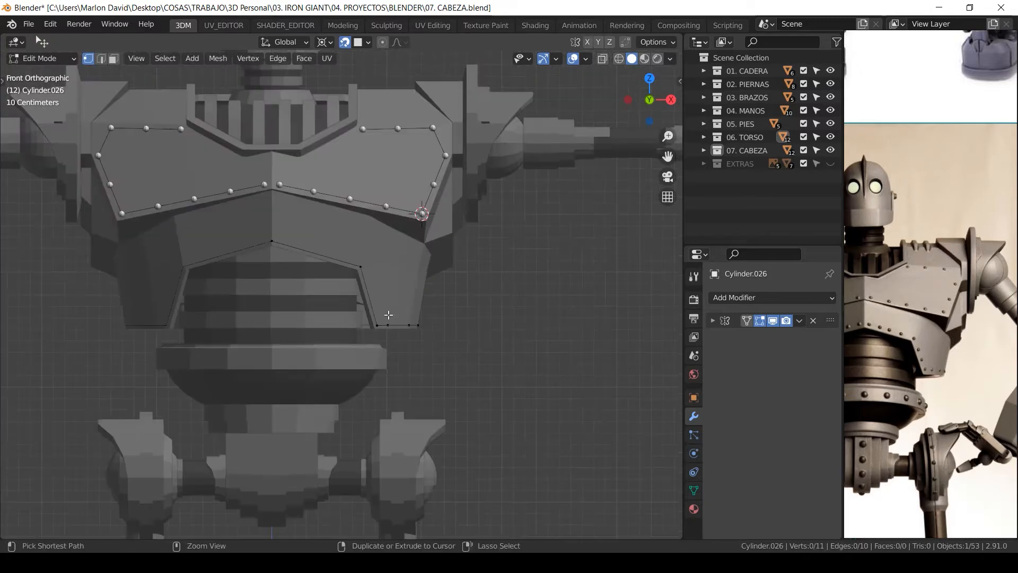
pyautogui.scroll(1, 388, 291)
pyautogui.press('Tab')
# Duplicate the small rivet sphere at the world origin, leaving the copy in place.
pyautogui.keyDown('ctrl'); pyautogui.moveTo(388, 290); pyautogui.dragTo(359, 92, button='middle'); pyautogui.keyUp('ctrl')
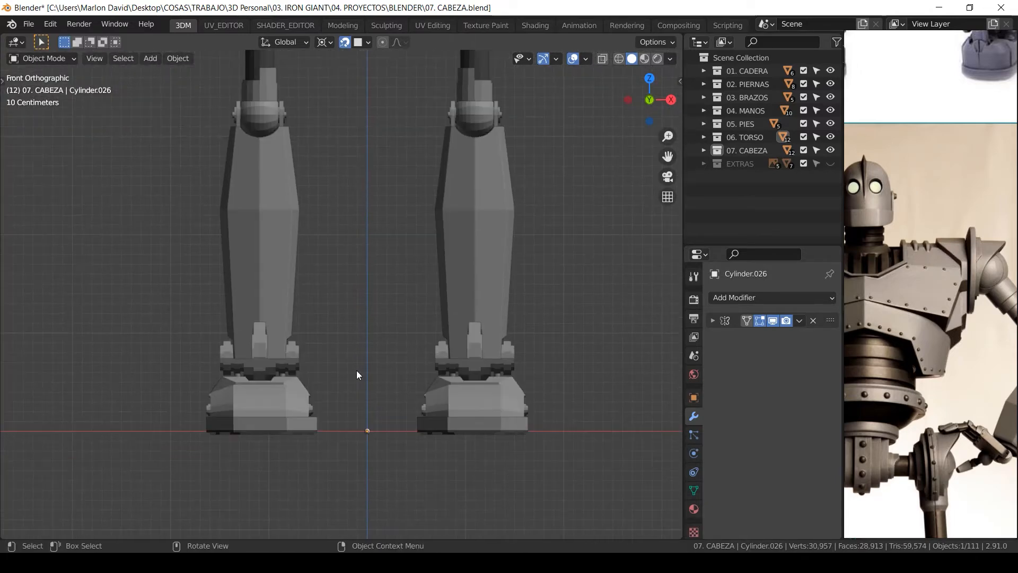
pyautogui.click(367, 431)
pyautogui.hotkey('shift', 'd')
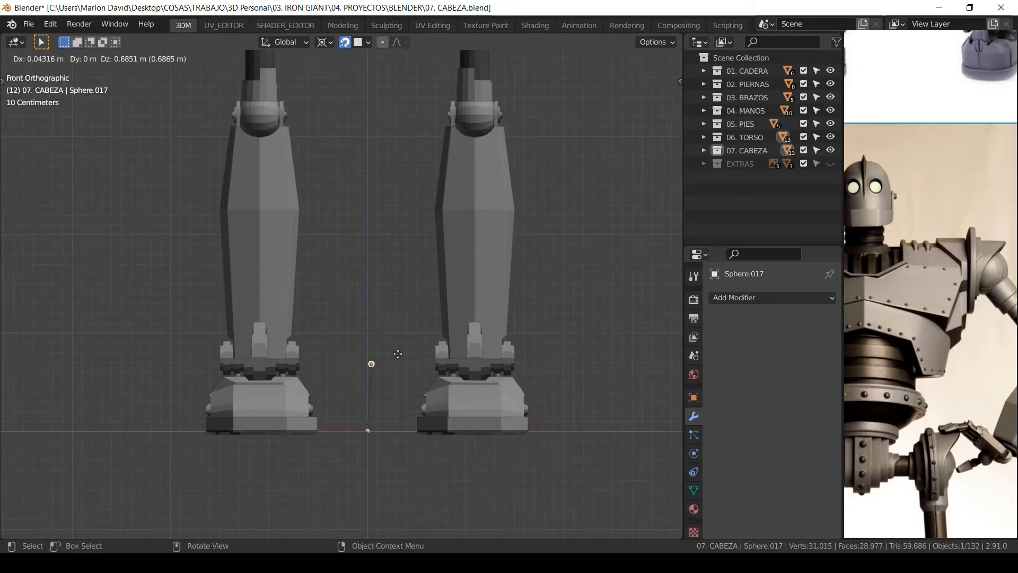
pyautogui.rightClick(399, 326)
# Add the abdomen panel's outline object to the selection with the duplicated rivet sphere and isolate both in local view.
pyautogui.keyDown('shift'); pyautogui.moveTo(411, 212); pyautogui.dragTo(361, 429, button='middle'); pyautogui.keyUp('shift')
pyautogui.keyDown('shift'); pyautogui.moveTo(414, 127); pyautogui.dragTo(382, 286, button='middle'); pyautogui.keyUp('shift')
pyautogui.keyDown('shift'); pyautogui.moveTo(445, 206); pyautogui.dragTo(370, 313, button='middle'); pyautogui.keyUp('shift')
pyautogui.keyDown('ctrl'); pyautogui.moveTo(365, 459); pyautogui.dragTo(360, 381, button='middle'); pyautogui.keyUp('ctrl')
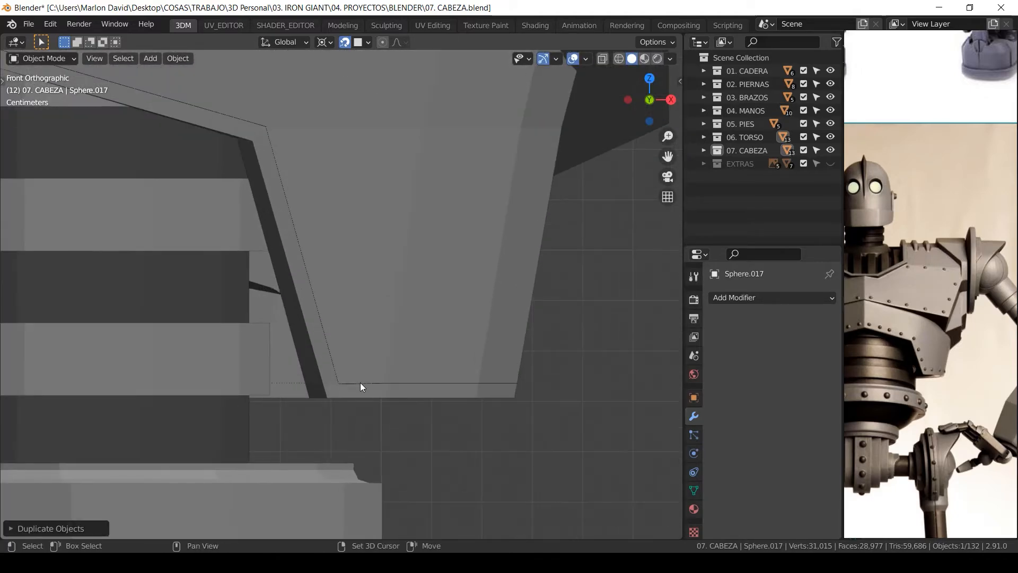
pyautogui.click(359, 383)
pyautogui.scroll(-1, 370, 390)
pyautogui.press('z')
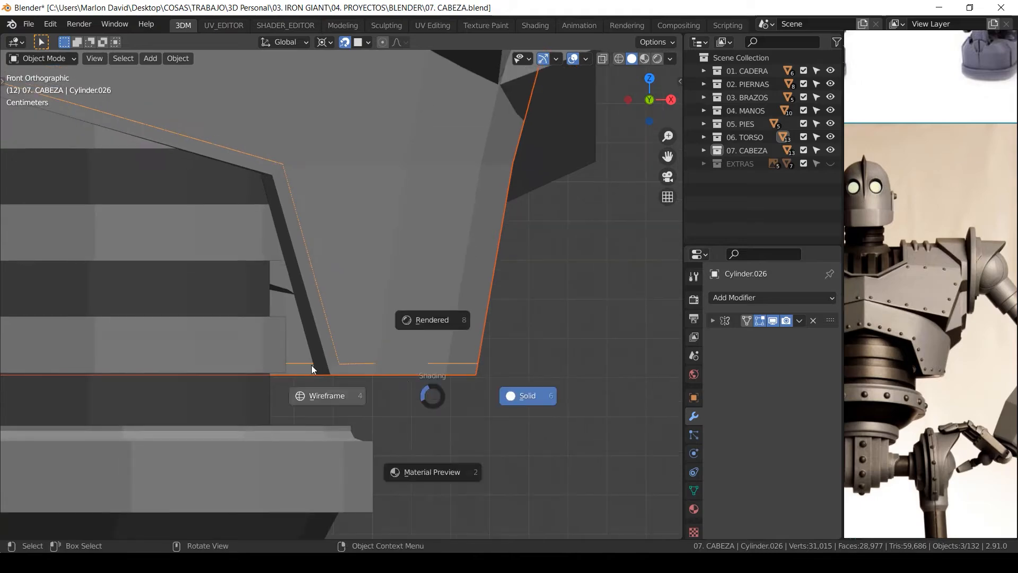
pyautogui.click(312, 368)
pyautogui.hotkey('shift', 'z')
pyautogui.scroll(-1, 421, 334)
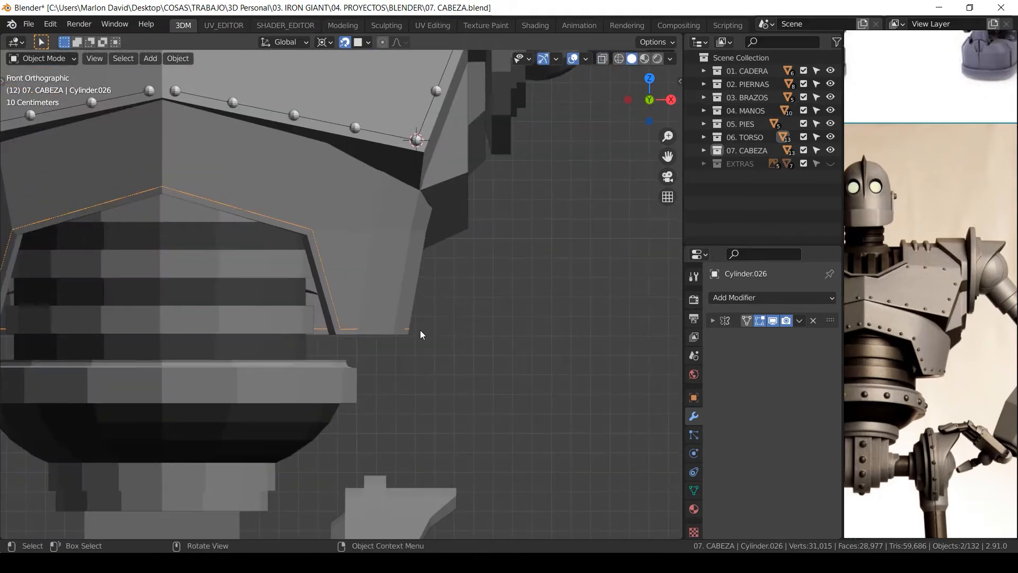
pyautogui.press('KP_Divide')
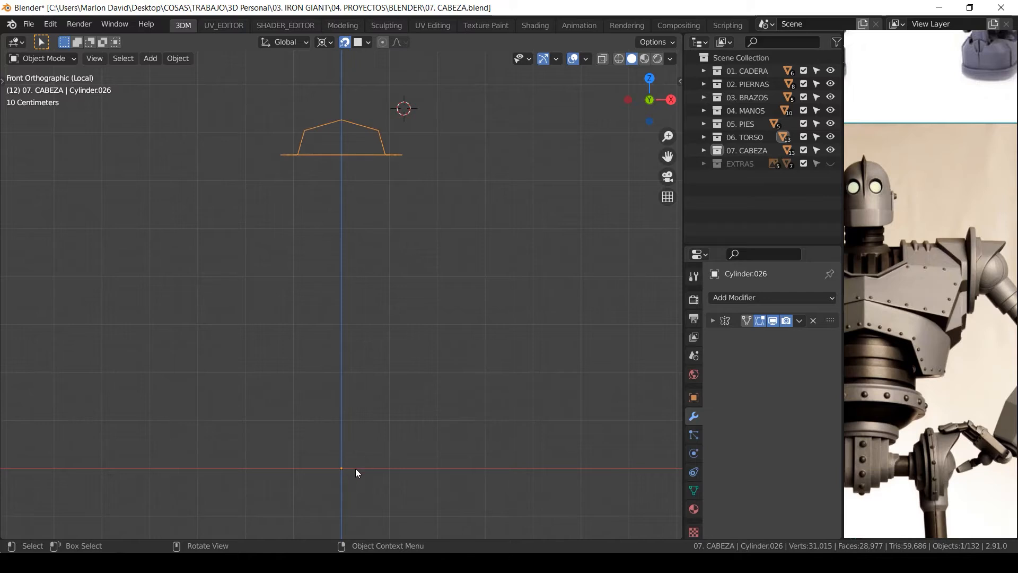
# Set the outline's instancing to Vertices and replace the sphere copy's parent Cube.016 with the outline object Cylinder.026.
pyautogui.click(693, 490)
pyautogui.click(694, 398)
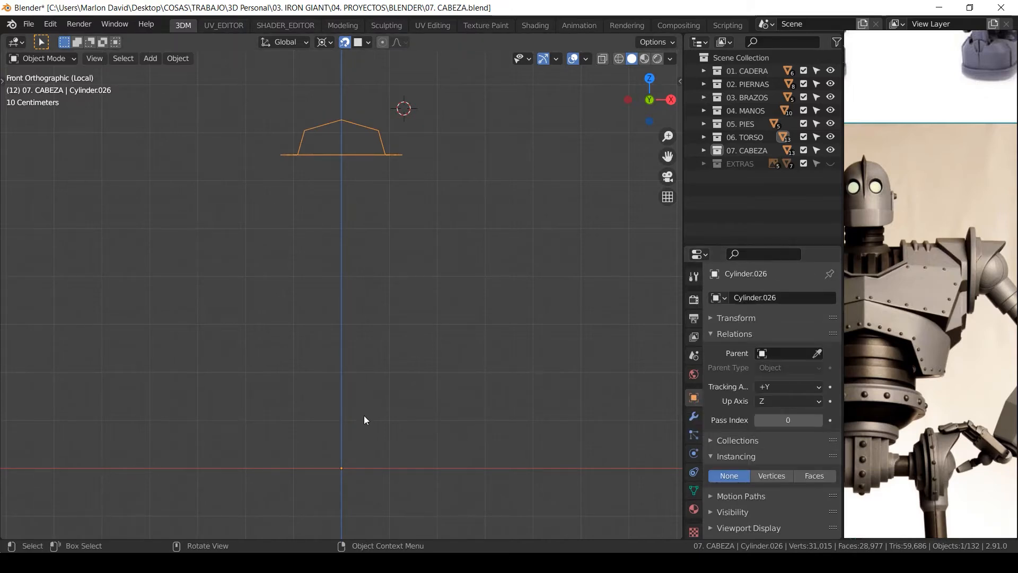
pyautogui.click(778, 477)
pyautogui.click(347, 465)
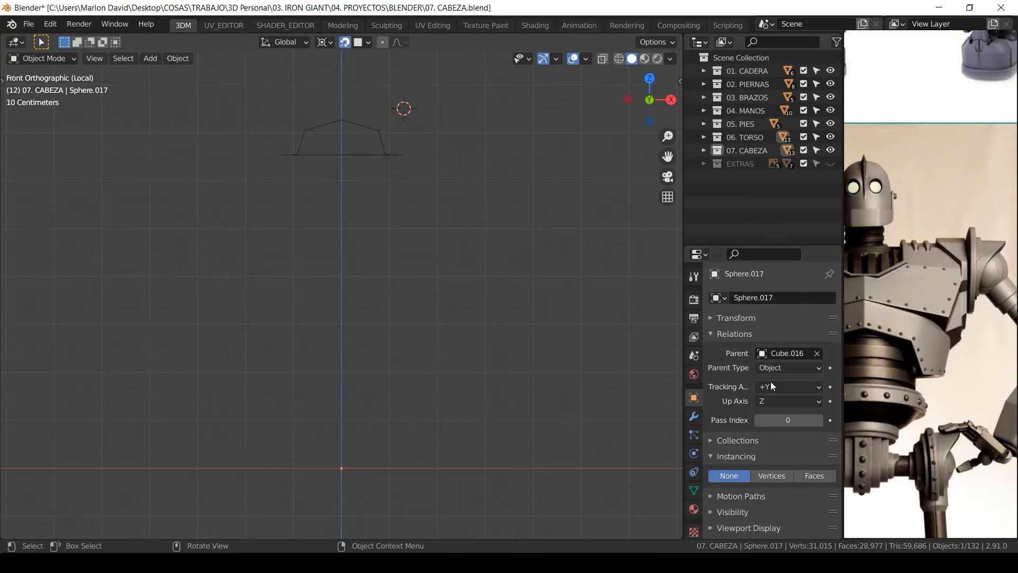
pyautogui.click(817, 354)
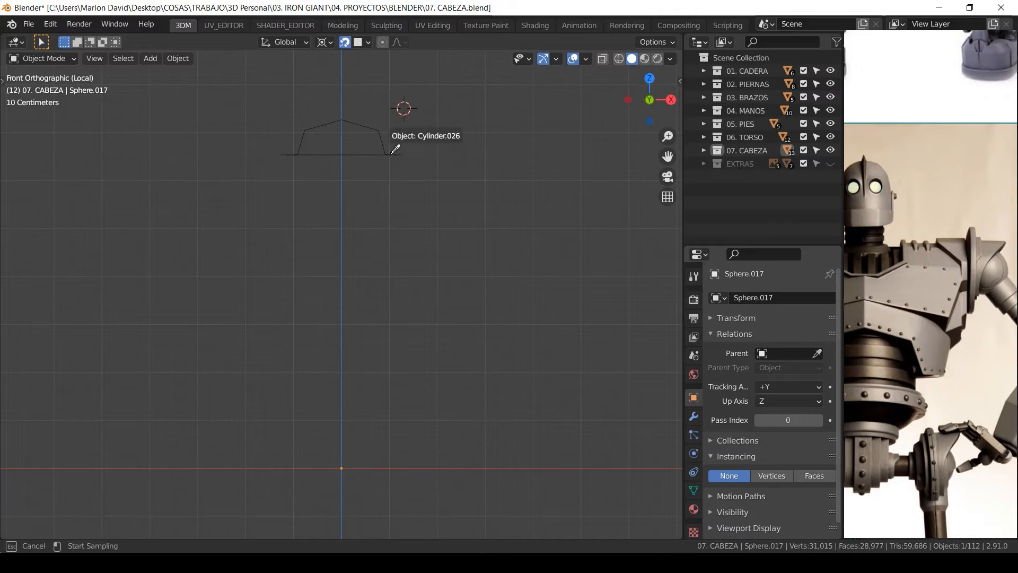
pyautogui.click(391, 154)
# Select the abdomen outline object and open its mesh in Edit Mode.
pyautogui.keyDown('shift'); pyautogui.moveTo(399, 120); pyautogui.dragTo(387, 268, button='middle'); pyautogui.keyUp('shift')
pyautogui.scroll(2, 397, 239)
pyautogui.click(396, 242)
pyautogui.scroll(1, 383, 267)
pyautogui.press('Tab')
pyautogui.scroll(1, 322, 235)
pyautogui.keyDown('shift'); pyautogui.moveTo(322, 233); pyautogui.dragTo(431, 308, button='middle'); pyautogui.keyUp('shift')
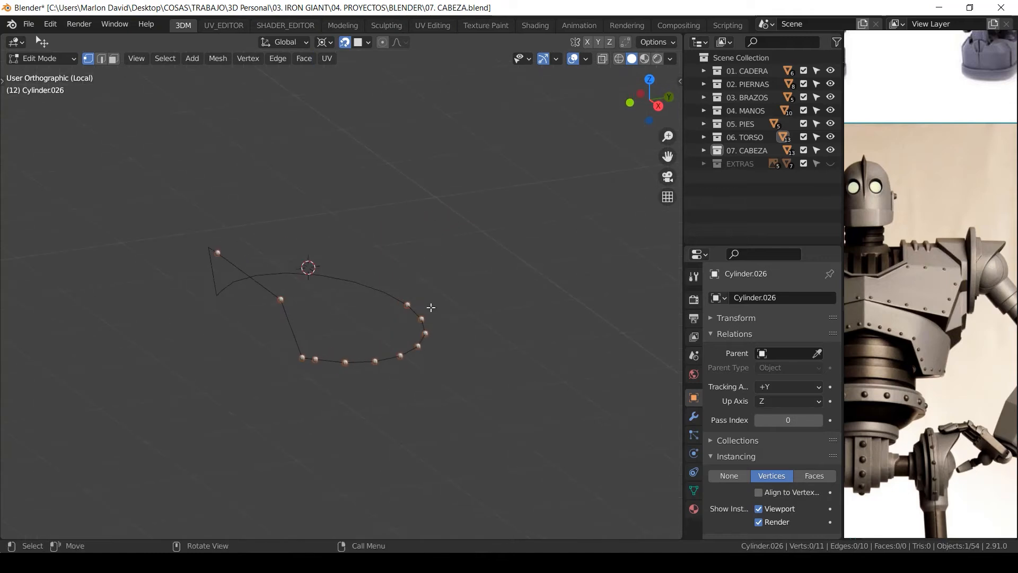
# Select the outline's lower edge path from the front corner to the back midline and even out its vertices with LoopTools Space.
pyautogui.moveTo(935, 214); pyautogui.dragTo(916, 477, button='middle')
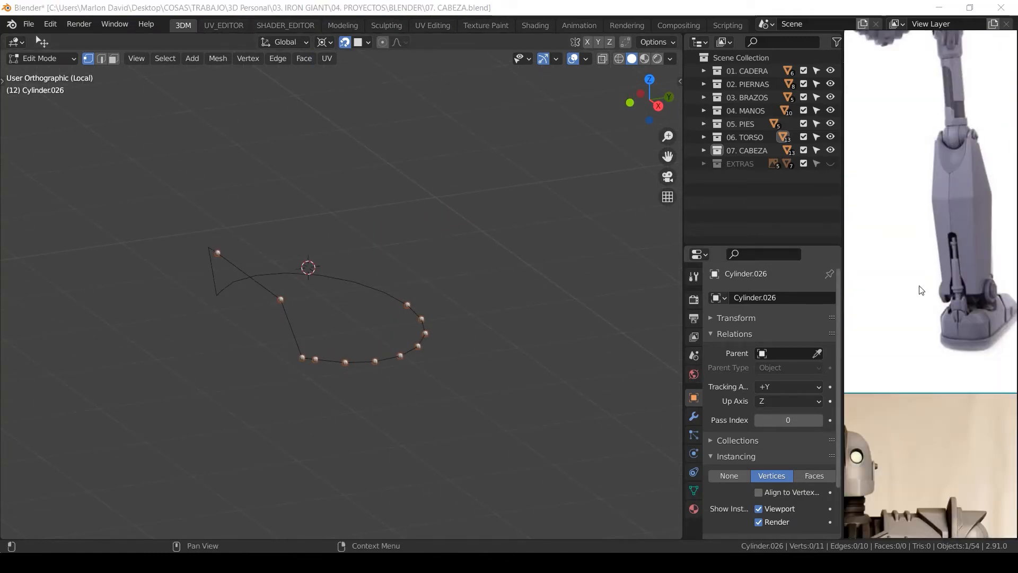
pyautogui.moveTo(889, 96); pyautogui.dragTo(947, 389, button='middle')
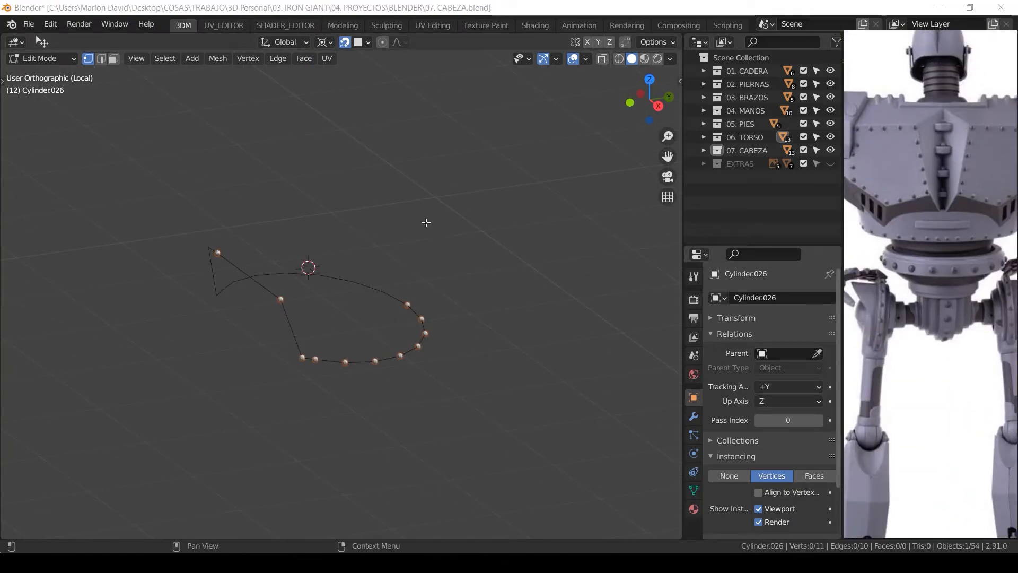
pyautogui.moveTo(500, 350); pyautogui.dragTo(312, 357, button='middle')
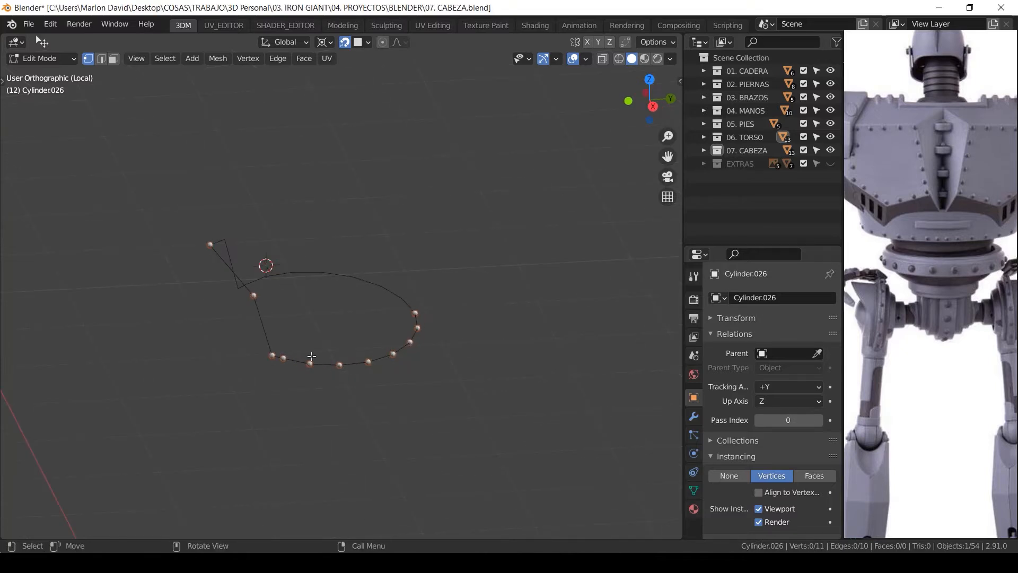
pyautogui.scroll(2, 297, 374)
pyautogui.press('Tab')
pyautogui.press('Tab')
pyautogui.click(242, 383)
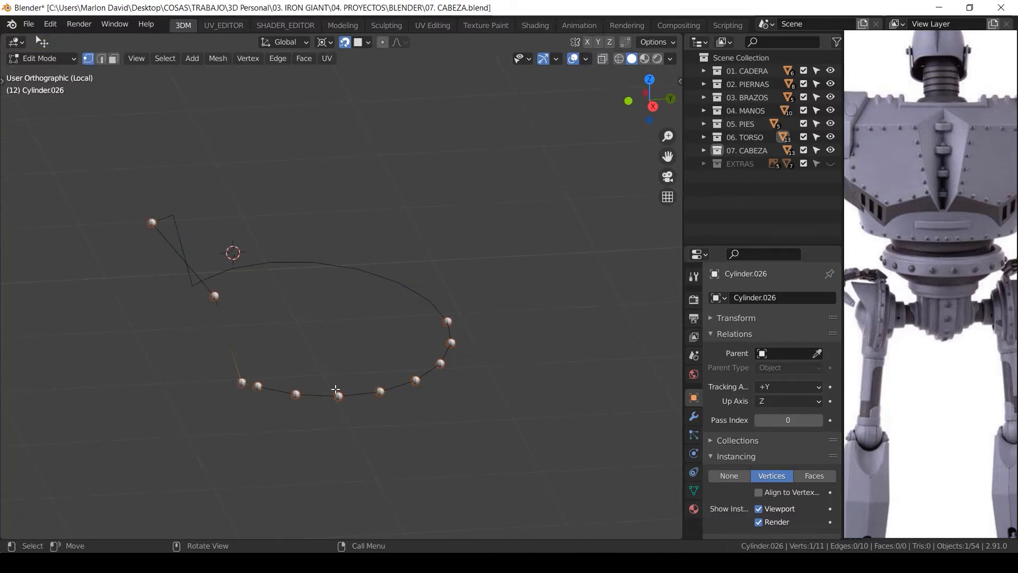
pyautogui.keyDown('ctrl'); pyautogui.click(447, 322); pyautogui.keyUp('ctrl')
pyautogui.moveTo(520, 252); pyautogui.dragTo(537, 186, button='middle')
pyautogui.rightClick(542, 164)
pyautogui.moveTo(559, 162)
pyautogui.click(619, 256)
# Subdivide the selected lower edge path to add intermediate rivets.
pyautogui.rightClick(537, 187)
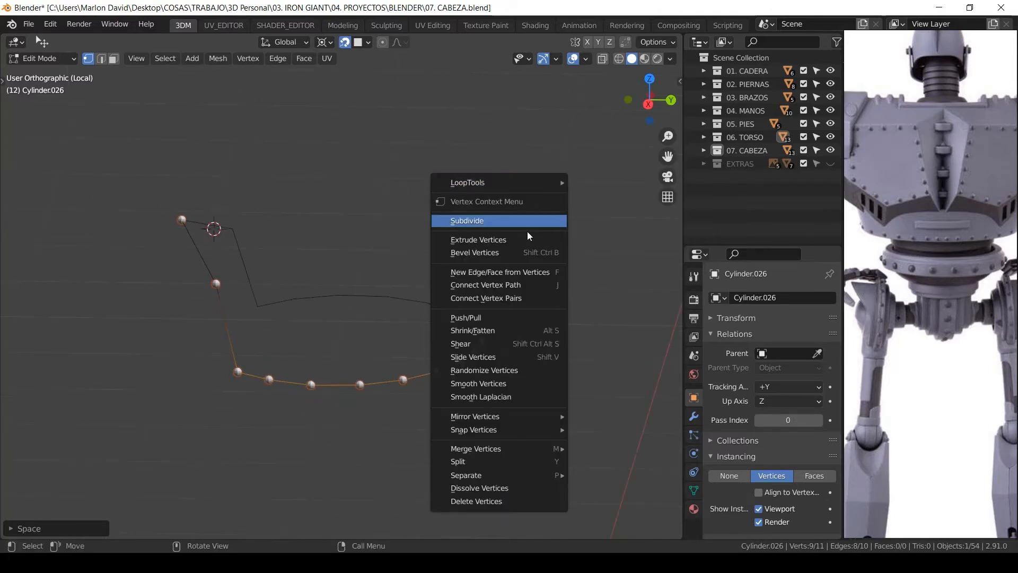
pyautogui.click(521, 220)
pyautogui.moveTo(521, 225); pyautogui.dragTo(588, 281, button='middle')
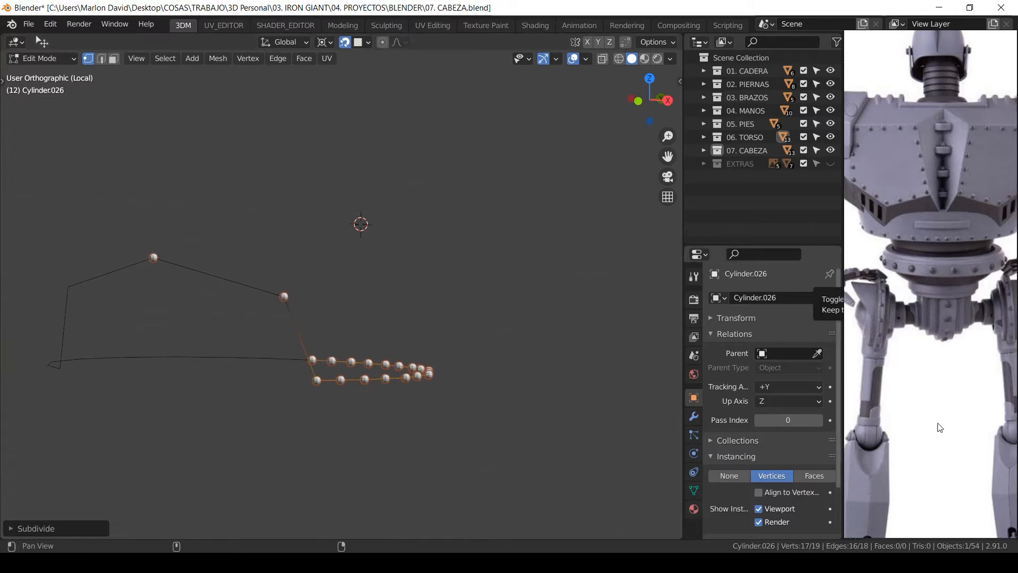
# Add two evenly spaced loop cuts to the steep edge between the arch corner and the lower front corner.
pyautogui.moveTo(924, 491); pyautogui.dragTo(922, 74, button='middle')
pyautogui.moveTo(924, 335); pyautogui.dragTo(927, 69, button='middle')
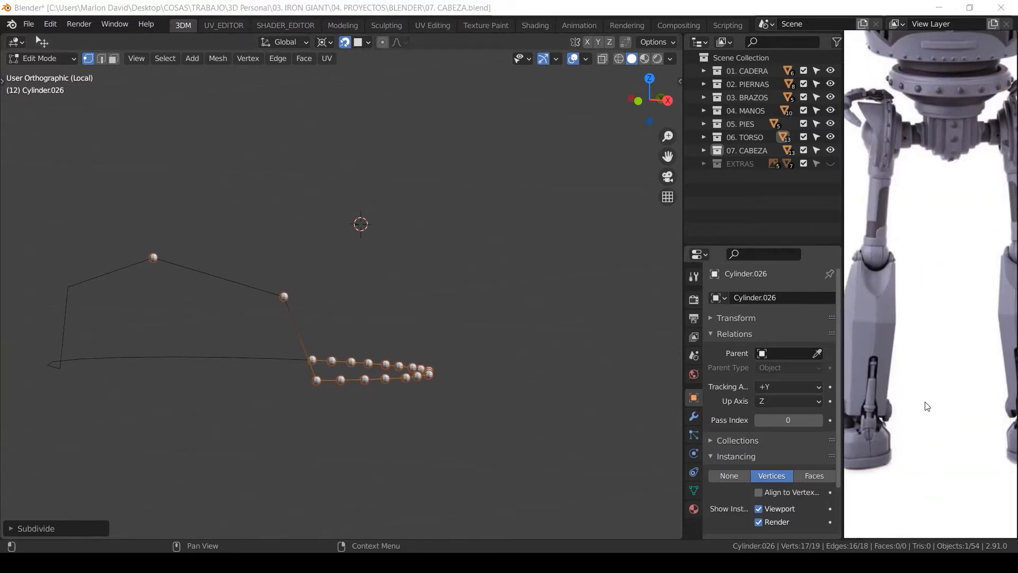
pyautogui.moveTo(926, 404); pyautogui.dragTo(931, 48, button='middle')
pyautogui.moveTo(925, 441); pyautogui.dragTo(928, 164, button='middle')
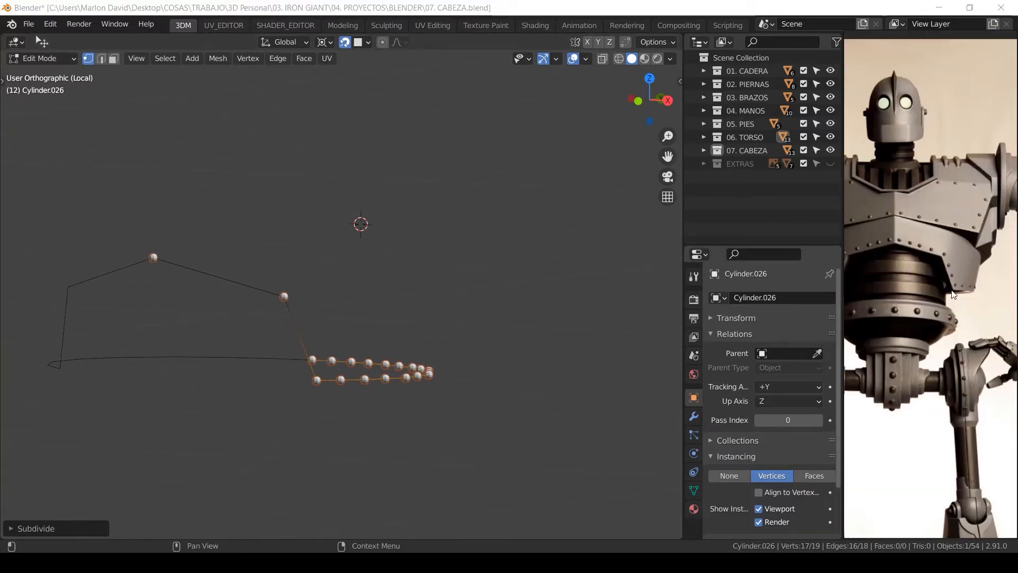
pyautogui.moveTo(324, 303); pyautogui.dragTo(315, 298, button='middle')
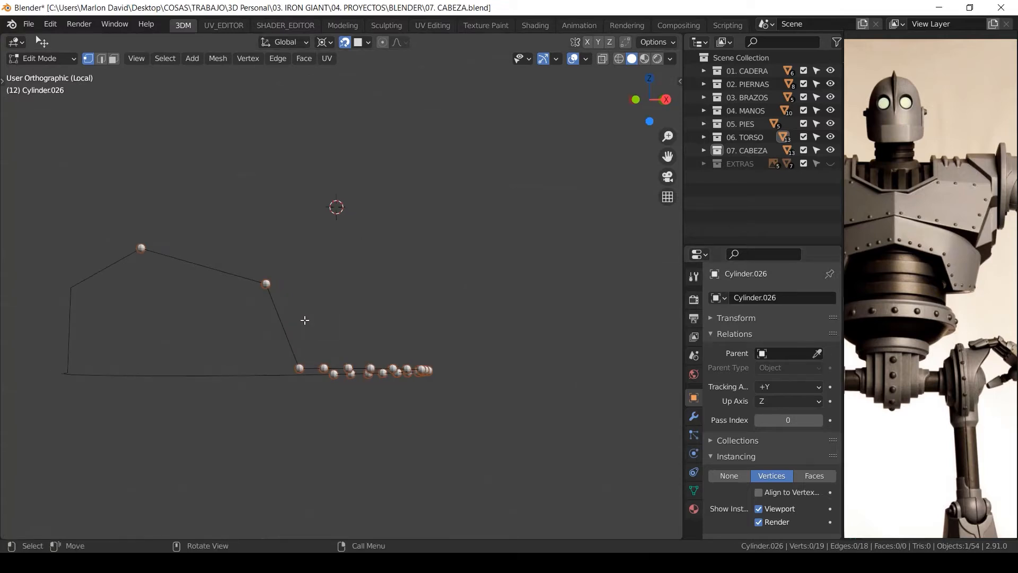
pyautogui.hotkey('ctrl', 'r')
pyautogui.scroll(1, 287, 328)
pyautogui.click(287, 327)
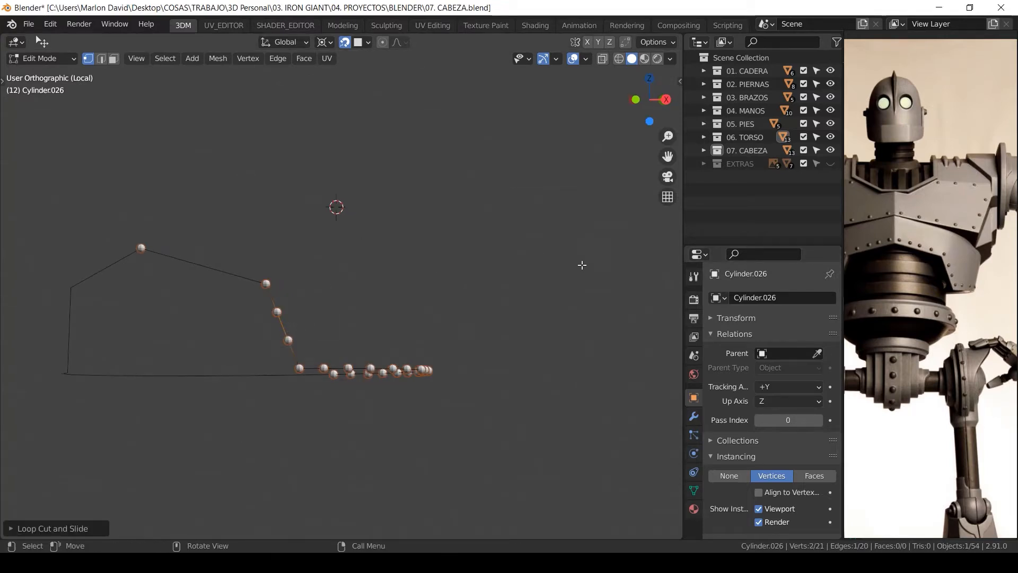
pyautogui.rightClick(419, 256)
# Add three evenly spaced loop cuts to the outline's upper arch edge and clear the selection.
pyautogui.moveTo(419, 206); pyautogui.dragTo(433, 214, button='middle')
pyautogui.hotkey('ctrl', 'r')
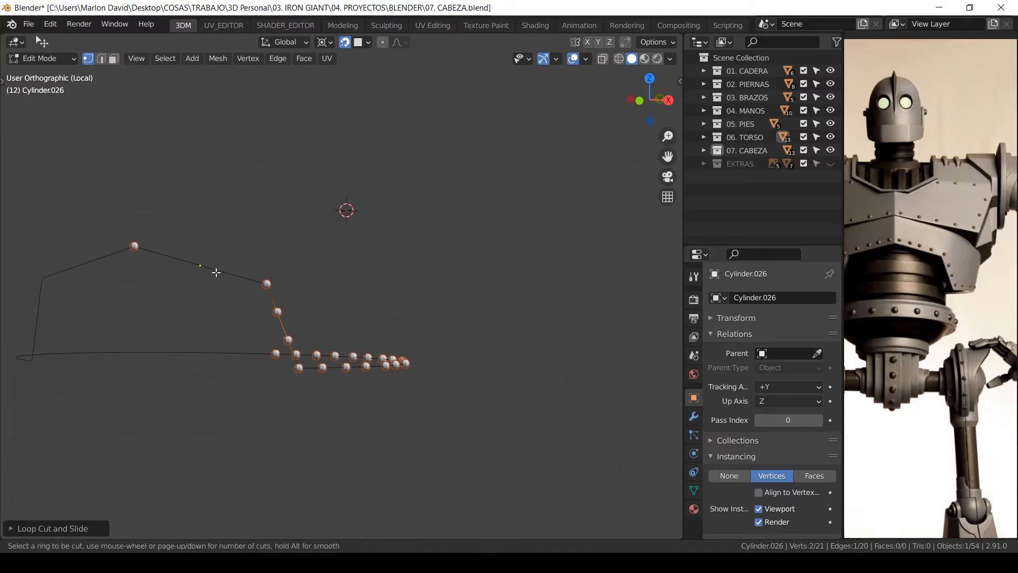
pyautogui.scroll(2, 216, 272)
pyautogui.click(214, 271)
pyautogui.click(400, 271)
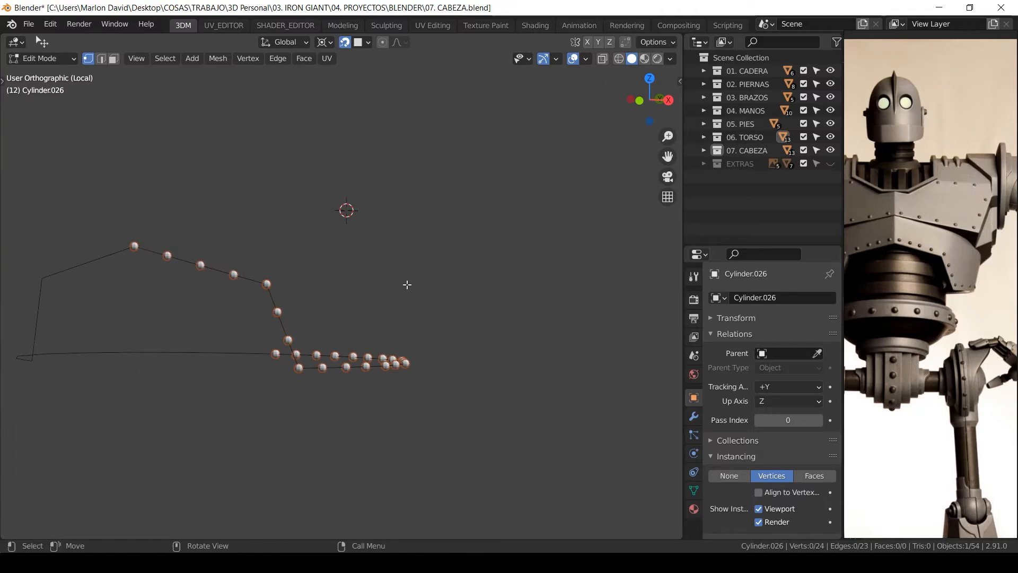
# Return the outline to Object Mode and exit local view to show the full robot.
pyautogui.moveTo(407, 285); pyautogui.dragTo(435, 426, button='middle')
pyautogui.keyDown('shift'); pyautogui.moveTo(384, 337); pyautogui.dragTo(418, 380, button='middle'); pyautogui.keyUp('shift')
pyautogui.keyDown('ctrl'); pyautogui.moveTo(417, 381); pyautogui.dragTo(418, 345, button='middle'); pyautogui.keyUp('ctrl')
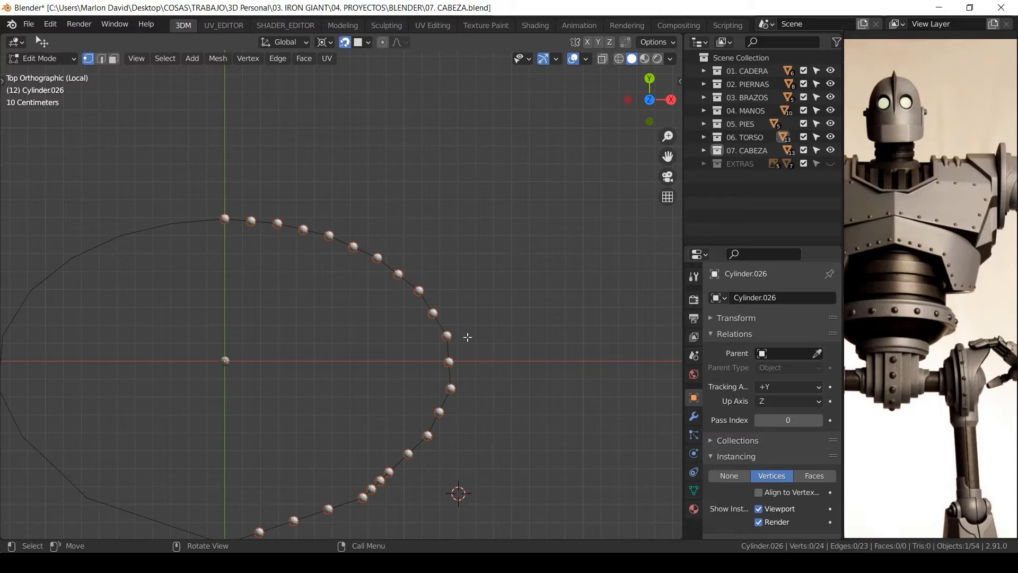
pyautogui.keyDown('ctrl'); pyautogui.moveTo(467, 337); pyautogui.dragTo(353, 332, button='middle'); pyautogui.keyUp('ctrl')
pyautogui.keyDown('shift'); pyautogui.moveTo(404, 416); pyautogui.dragTo(386, 316, button='middle'); pyautogui.keyUp('shift')
pyautogui.press('Tab')
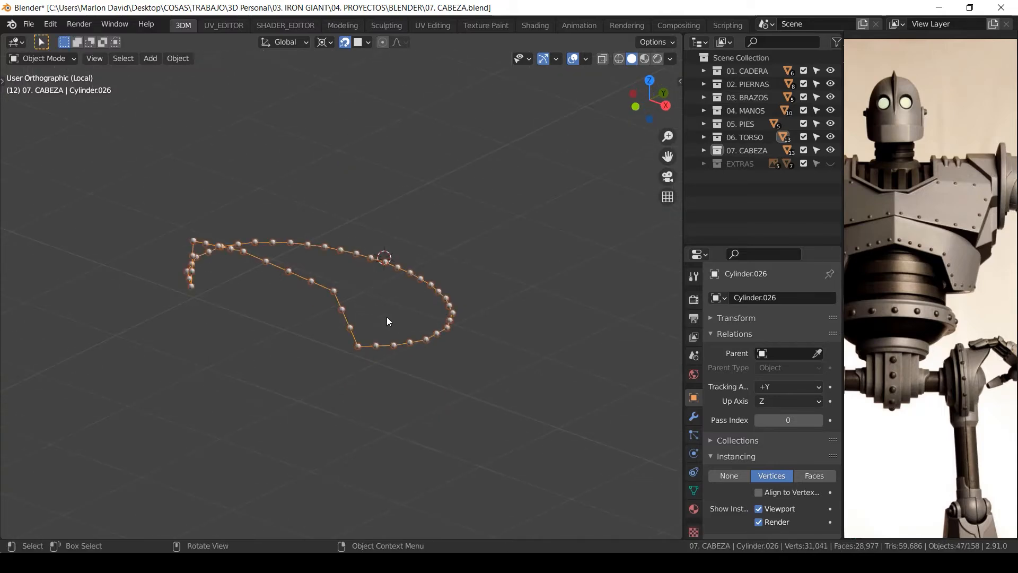
pyautogui.scroll(-2, 424, 301)
pyautogui.press('KP_Divide')
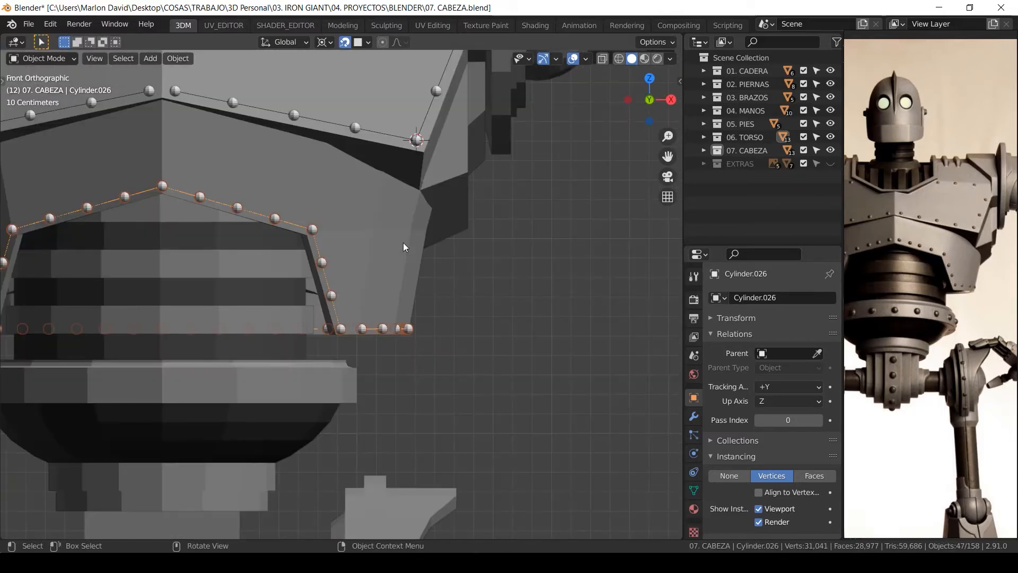
pyautogui.moveTo(426, 322); pyautogui.dragTo(545, 341, button='middle')
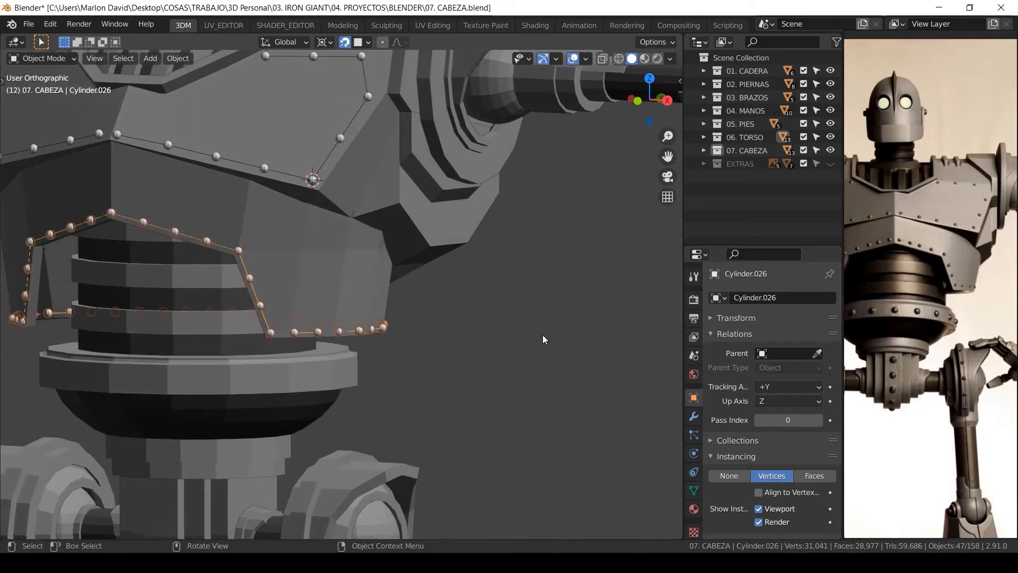
# Add a Shrinkwrap modifier to the rivet outline with the abdomen panel as its target.
pyautogui.click(694, 416)
pyautogui.click(771, 298)
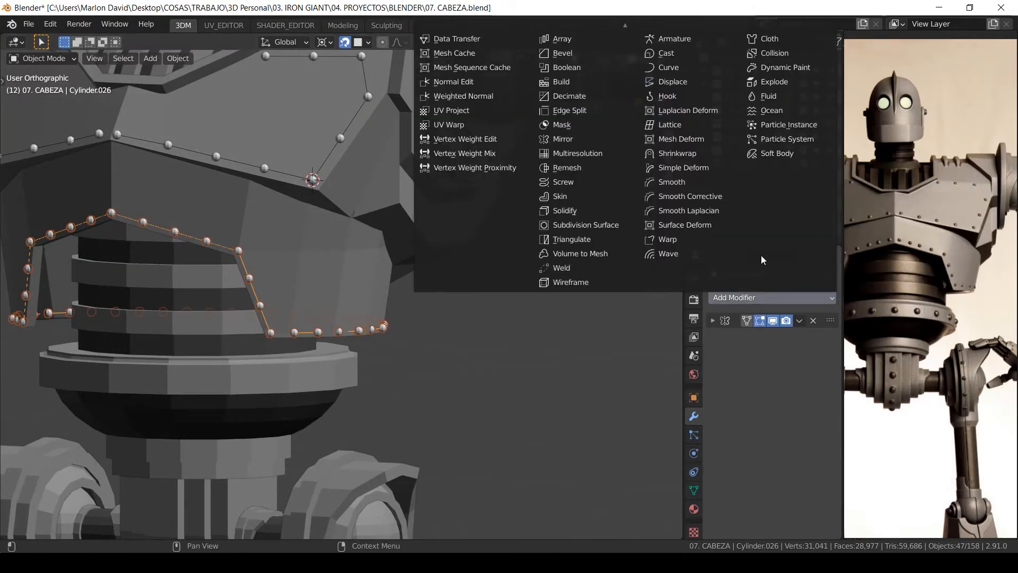
pyautogui.click(705, 153)
pyautogui.click(814, 390)
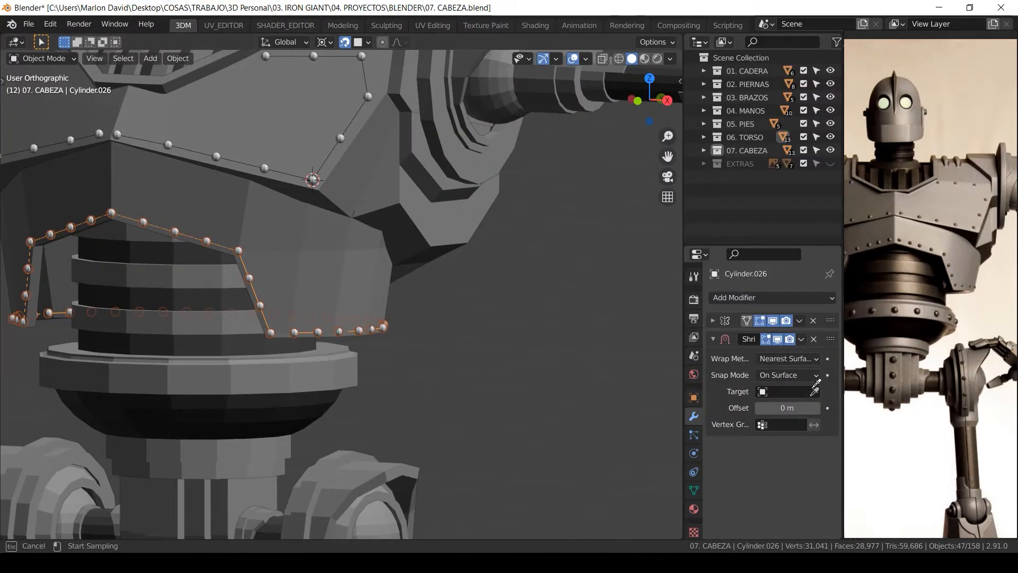
pyautogui.click(322, 262)
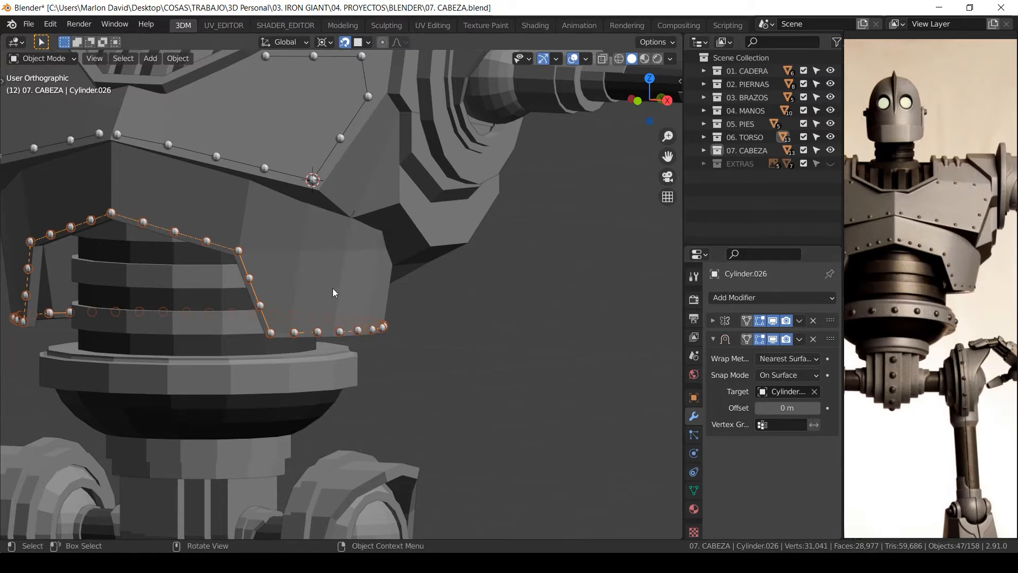
pyautogui.moveTo(332, 288); pyautogui.dragTo(377, 300, button='middle')
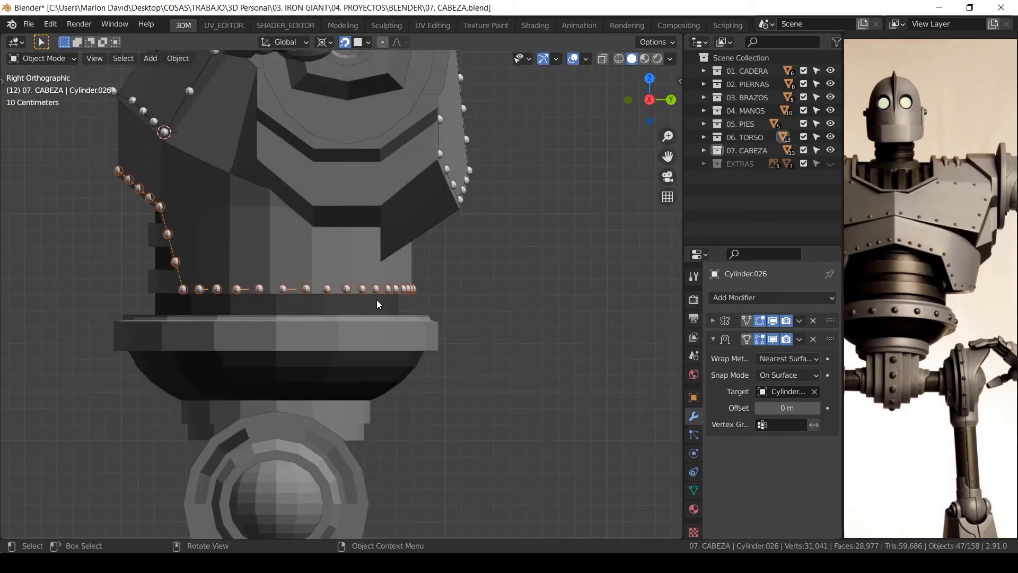
# Select all vertices of the outline's lower row in Edit Mode and raise them about 0.04 m along Z.
pyautogui.press('Tab')
pyautogui.hotkey('shift', 'z')
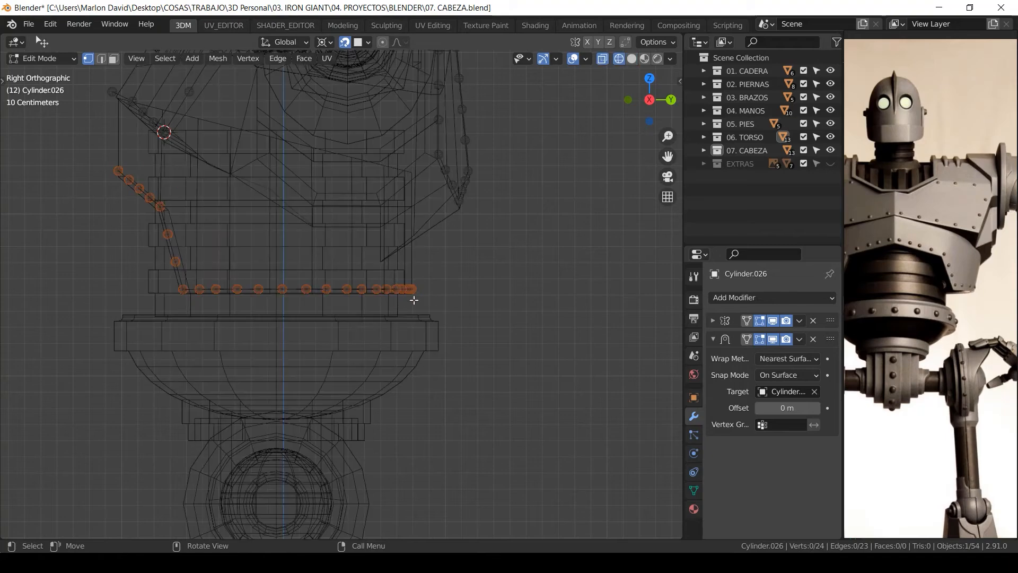
pyautogui.moveTo(441, 271); pyautogui.dragTo(172, 312)
pyautogui.hotkey('shift', 'z')
pyautogui.scroll(3, 422, 347)
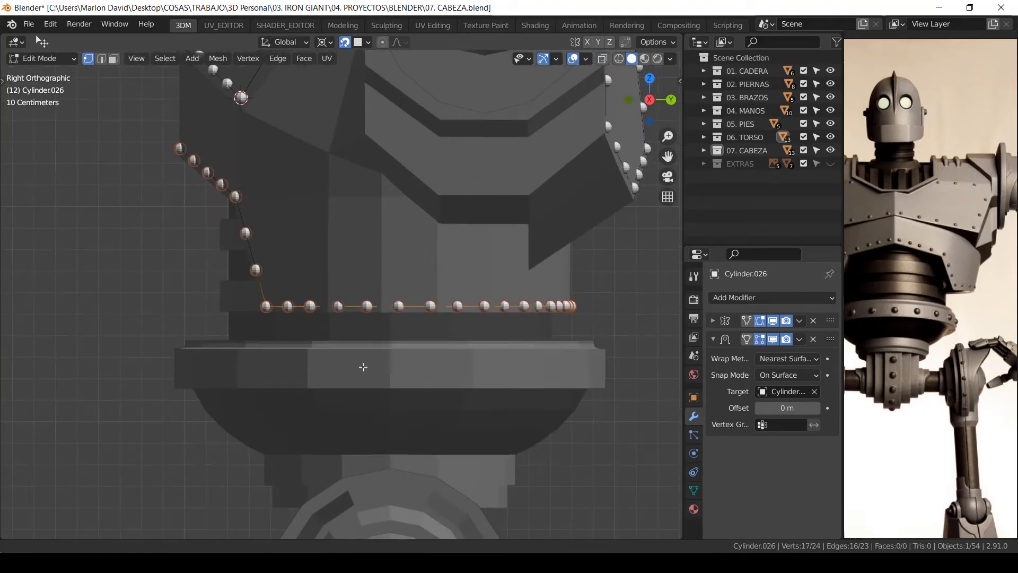
pyautogui.scroll(1, 422, 346)
pyautogui.press('g')
pyautogui.press('z')
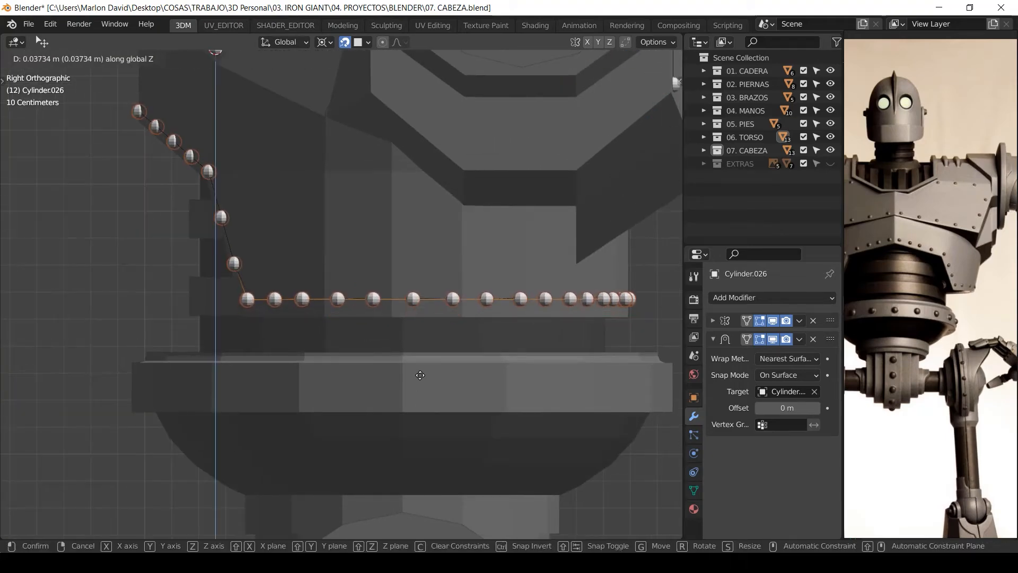
pyautogui.click(427, 361)
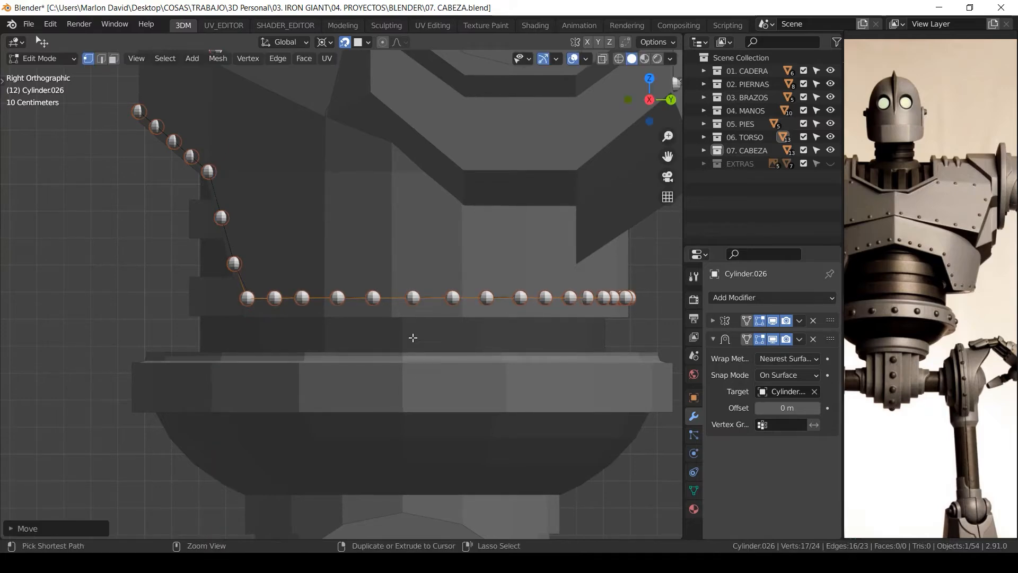
# Deselect all outline vertices and save the file.
pyautogui.moveTo(412, 336); pyautogui.dragTo(320, 298, button='middle')
pyautogui.scroll(1, 315, 315)
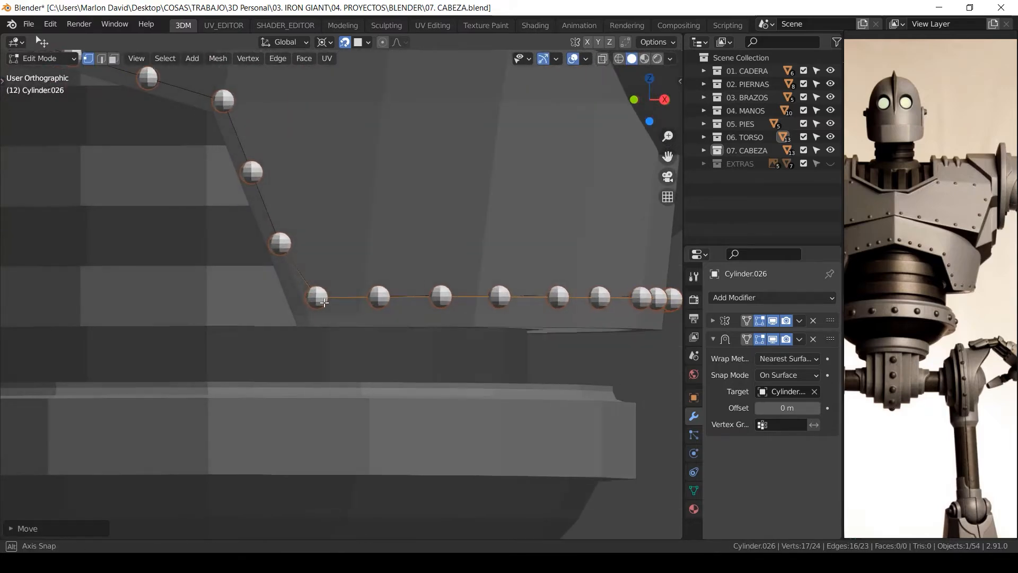
pyautogui.hotkey('alt', 'a')
pyautogui.keyDown('shift'); pyautogui.moveTo(321, 239); pyautogui.dragTo(347, 323, button='middle'); pyautogui.keyUp('shift')
pyautogui.scroll(-1, 343, 309)
pyautogui.hotkey('ctrl', 's')
pyautogui.scroll(1, 348, 322)
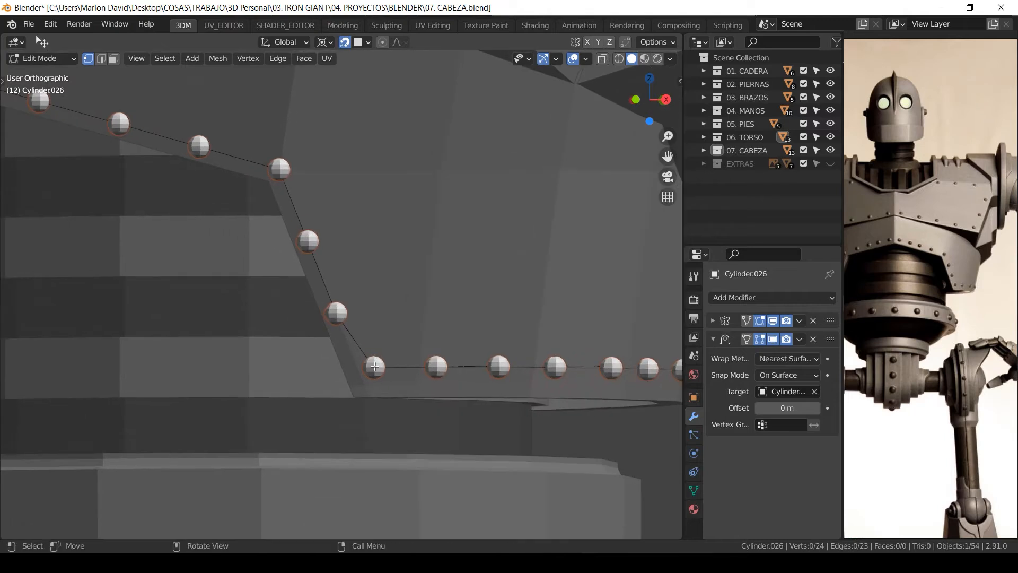
# Move the outline's lower corner vertex about -0.019 m along Y, closer to the abdomen panel's slanted edge.
pyautogui.keyDown('shift'); pyautogui.moveTo(382, 370); pyautogui.dragTo(384, 303, button='middle'); pyautogui.keyUp('shift')
pyautogui.keyDown('ctrl'); pyautogui.moveTo(391, 342); pyautogui.dragTo(395, 364, button='middle'); pyautogui.keyUp('ctrl')
pyautogui.press('g')
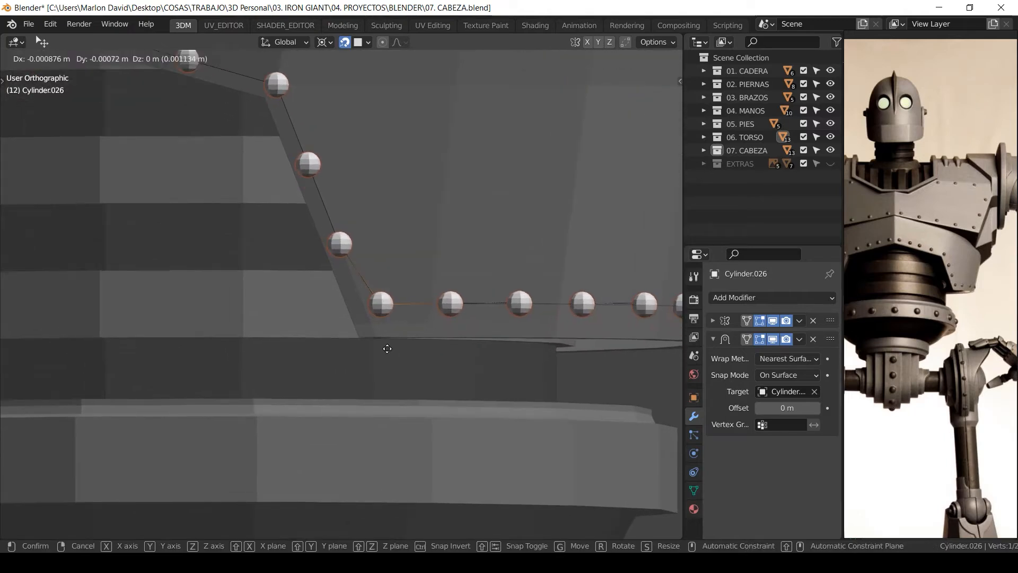
pyautogui.press('y')
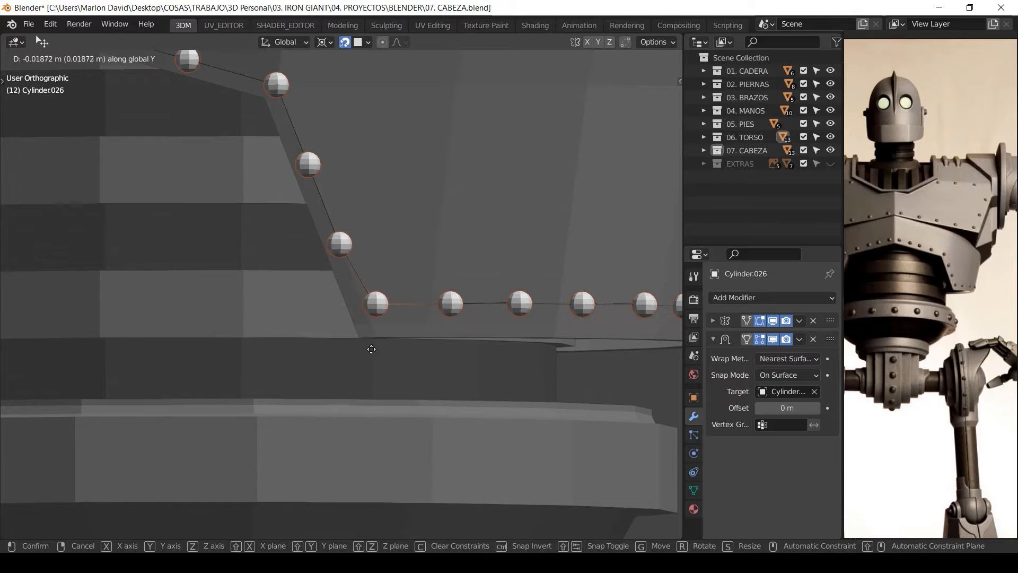
pyautogui.moveTo(377, 292); pyautogui.dragTo(307, 200, button='middle')
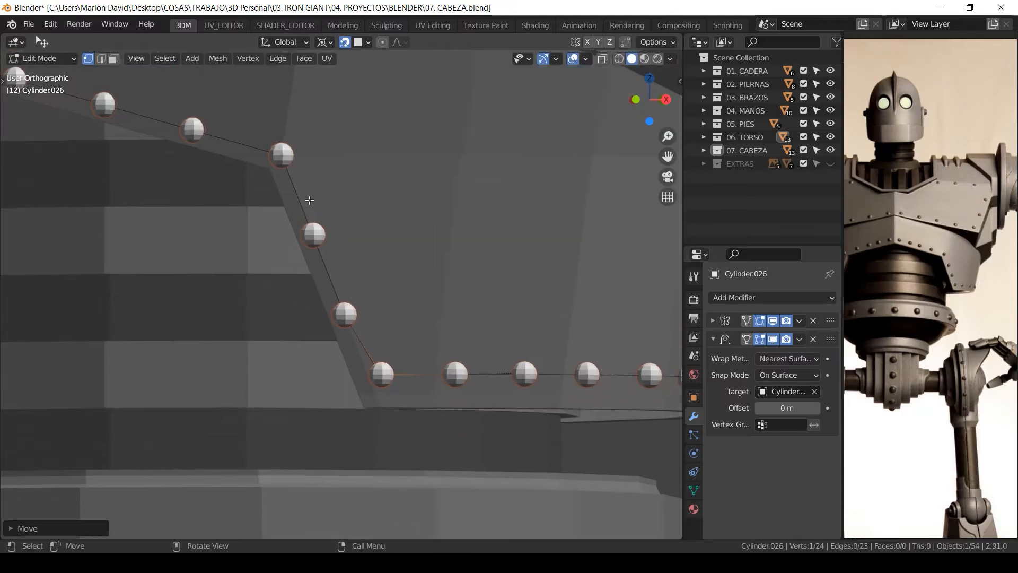
# Try moving the outline's upper corner vertex inward, away from the corner of the abdomen panel.
pyautogui.click(291, 166)
pyautogui.press('g')
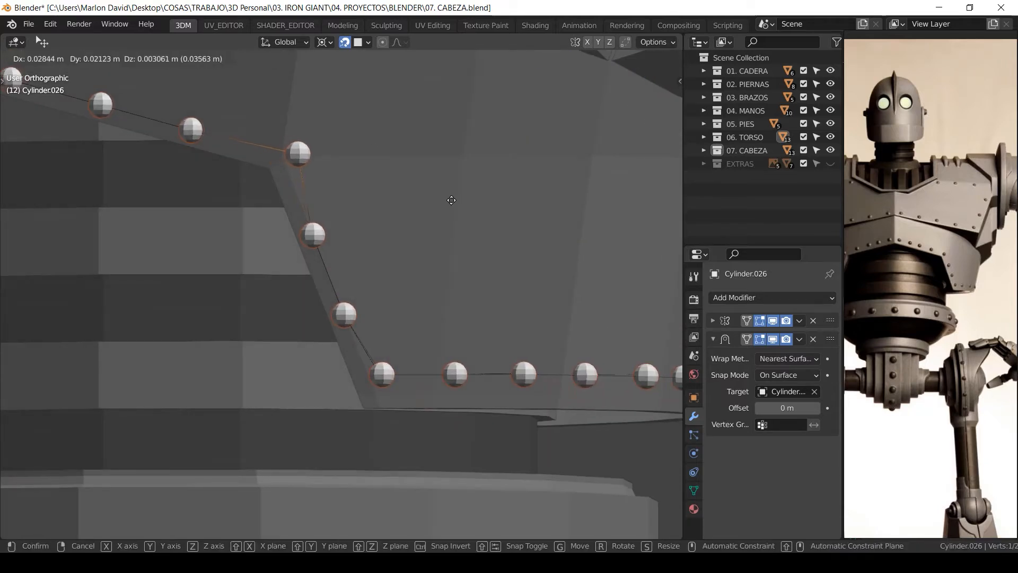
pyautogui.click(350, 109)
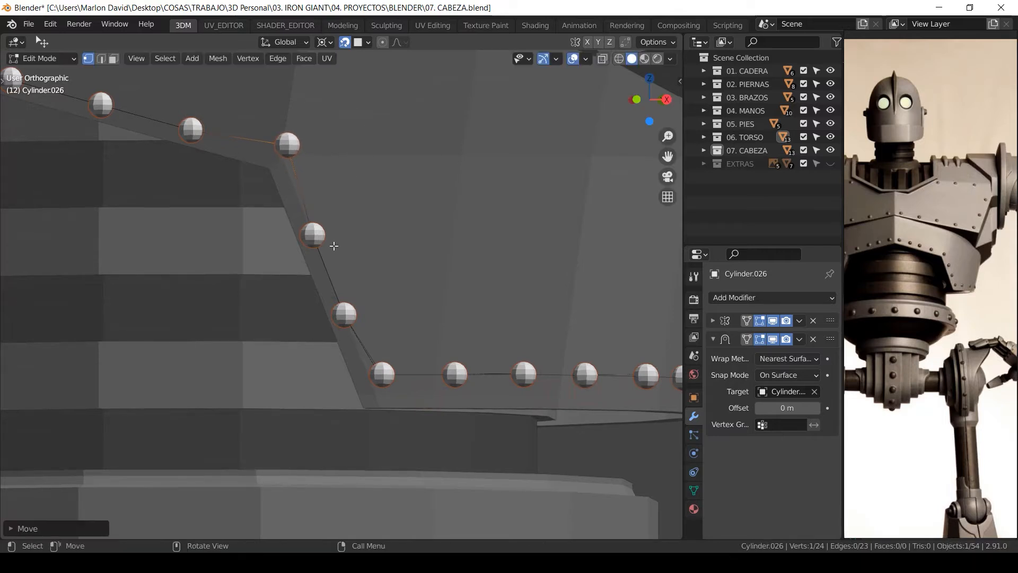
# Try dissolving the two intermediate vertices on the slanted edge and replacing them with two evenly spaced loop cuts.
pyautogui.press('x')
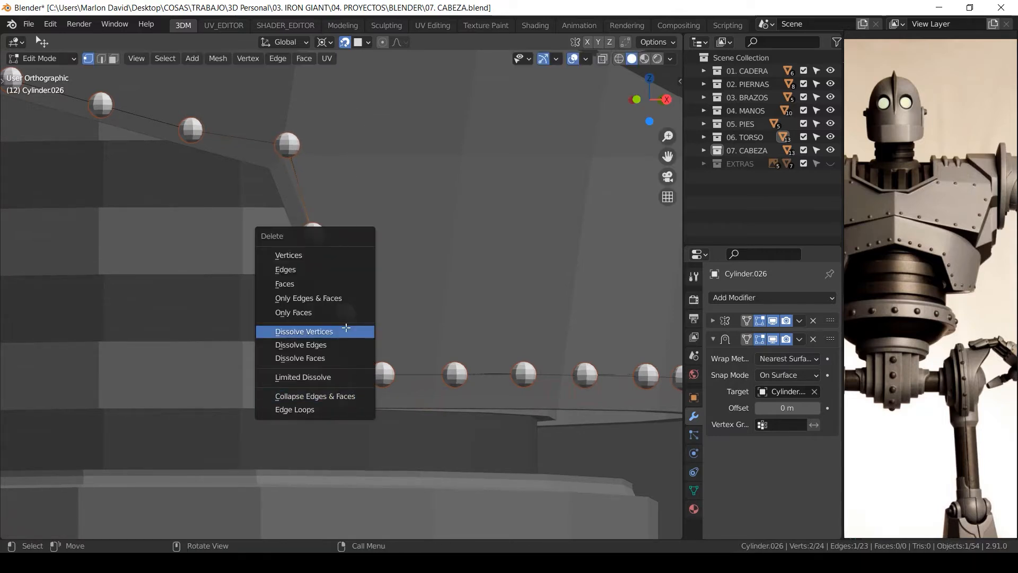
pyautogui.click(341, 330)
pyautogui.hotkey('ctrl', 'r')
pyautogui.click(334, 265)
pyautogui.rightClick(333, 262)
pyautogui.rightClick(332, 262)
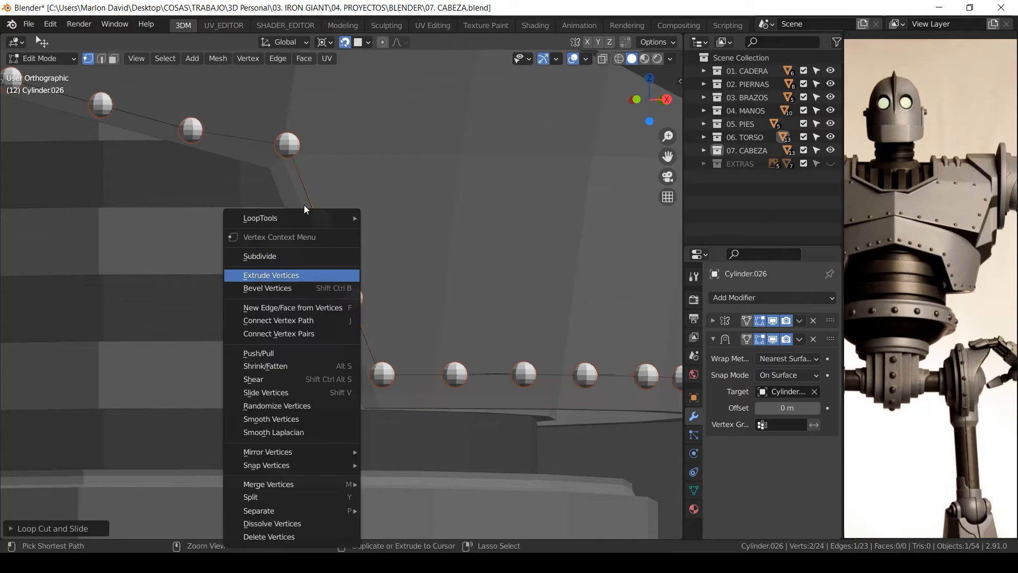
# Undo the upper corner move and the replacement of the slanted edge's vertices, keeping the raised lower row.
pyautogui.keyDown('ctrl'); pyautogui.moveTo(292, 197); pyautogui.dragTo(317, 277, button='middle'); pyautogui.keyUp('ctrl')
pyautogui.moveTo(317, 276); pyautogui.dragTo(389, 321, button='middle')
pyautogui.moveTo(386, 319); pyautogui.dragTo(428, 288, button='middle')
pyautogui.click(404, 264)
pyautogui.press('g')
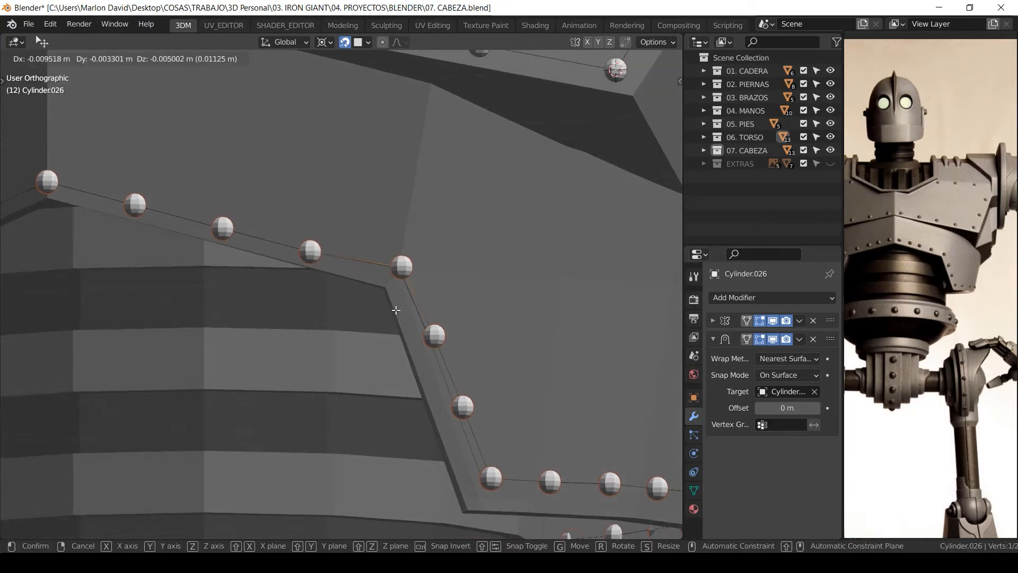
pyautogui.rightClick(397, 306)
pyautogui.hotkey('ctrl', 'z')
pyautogui.hotkey('ctrl', 'z')
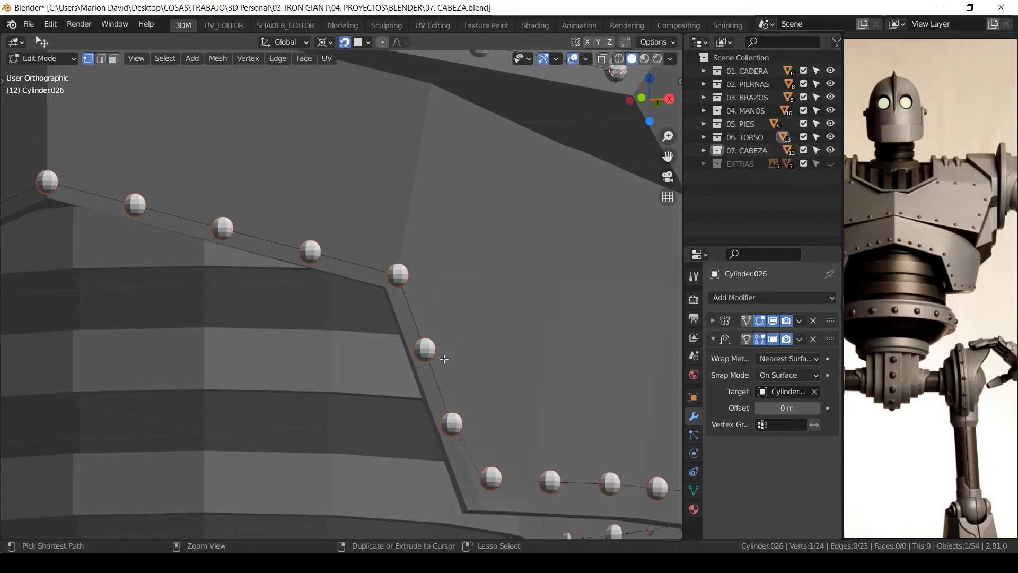
pyautogui.keyDown('shift'); pyautogui.moveTo(444, 359); pyautogui.dragTo(424, 322, button='middle'); pyautogui.keyUp('shift')
pyautogui.hotkey('ctrl', 'z')
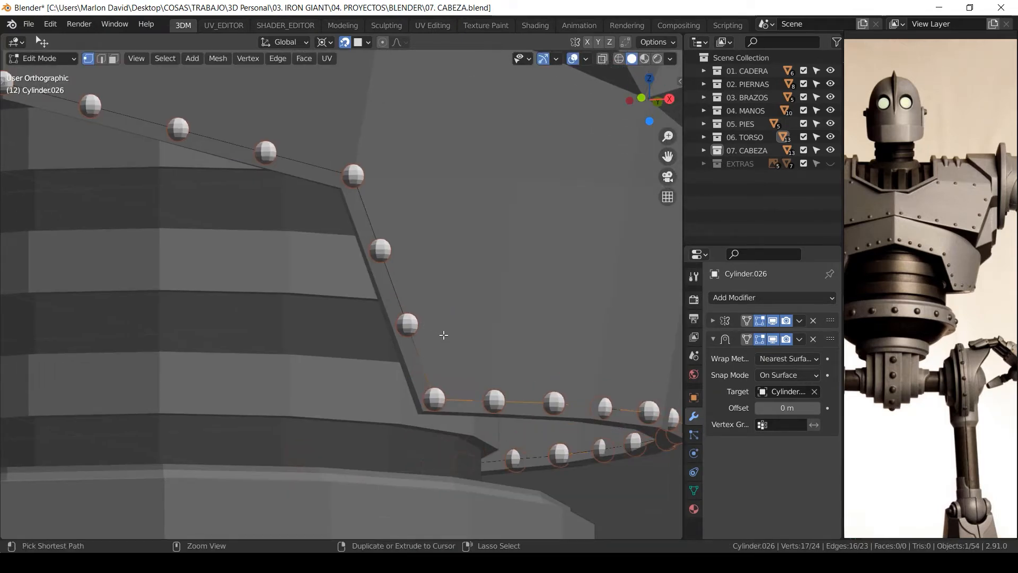
pyautogui.hotkey('ctrl', 'shift', 'z')
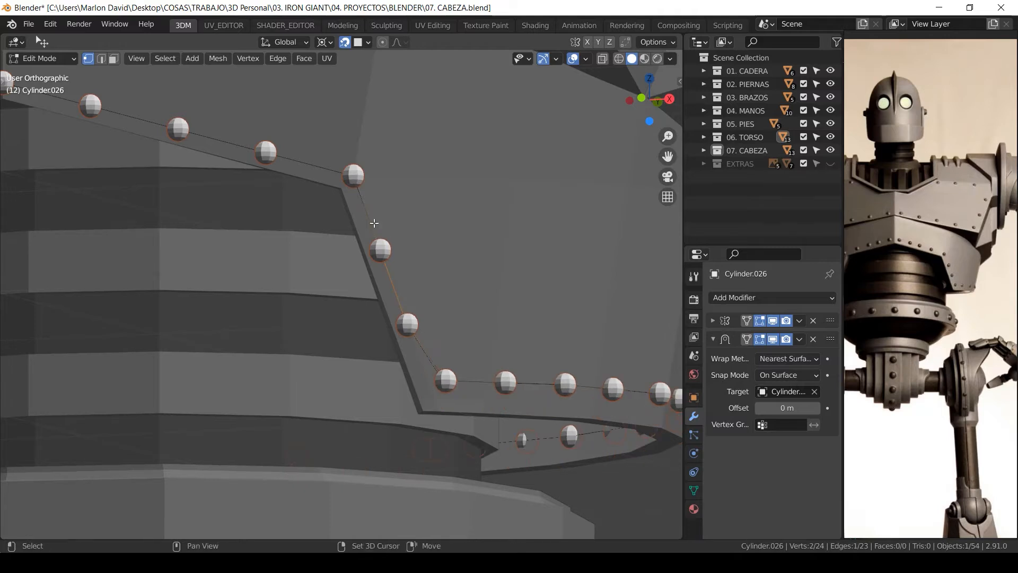
# Move the upper corner vertex and the two below it about 0.02 m inward, then shift the lower corner vertex about 0.013 m outward.
pyautogui.press('g')
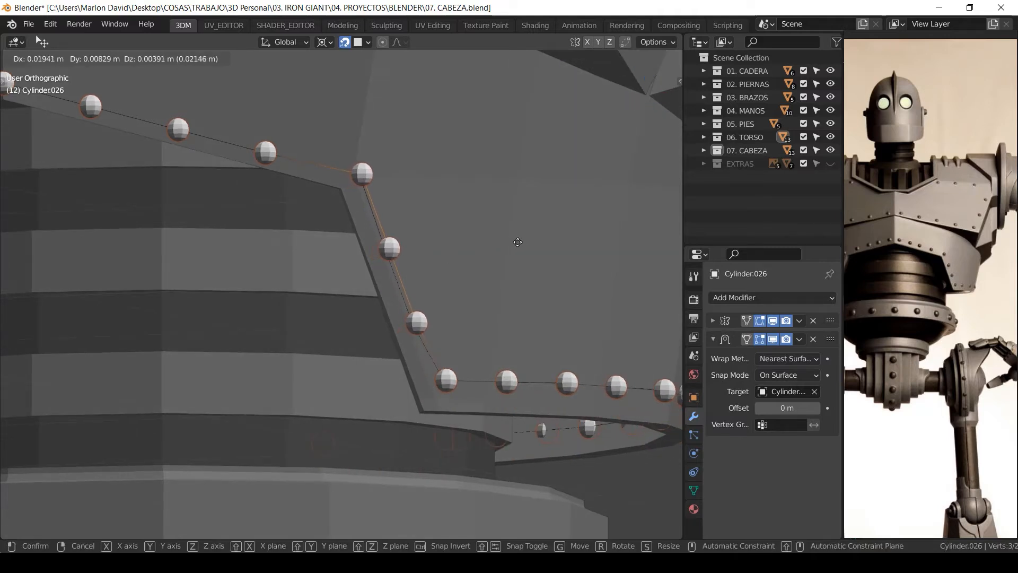
pyautogui.click(527, 246)
pyautogui.click(457, 290)
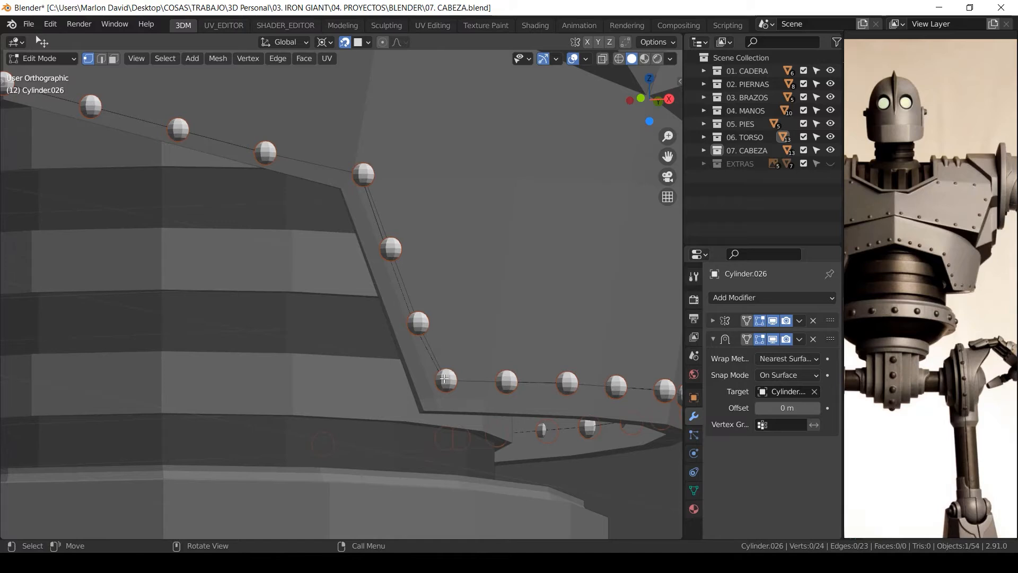
pyautogui.press('g')
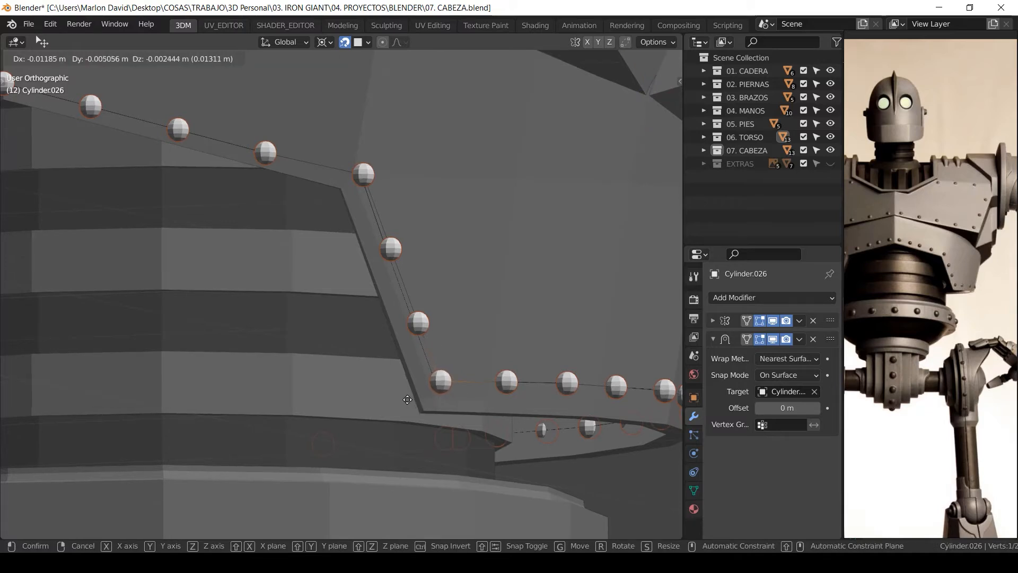
pyautogui.click(407, 399)
# Select the path of four outline vertices between the slanted edge's lower and upper corners and bring up the vertex commands.
pyautogui.keyDown('ctrl'); pyautogui.click(381, 166); pyautogui.keyUp('ctrl')
pyautogui.rightClick(450, 123)
pyautogui.rightClick(472, 66)
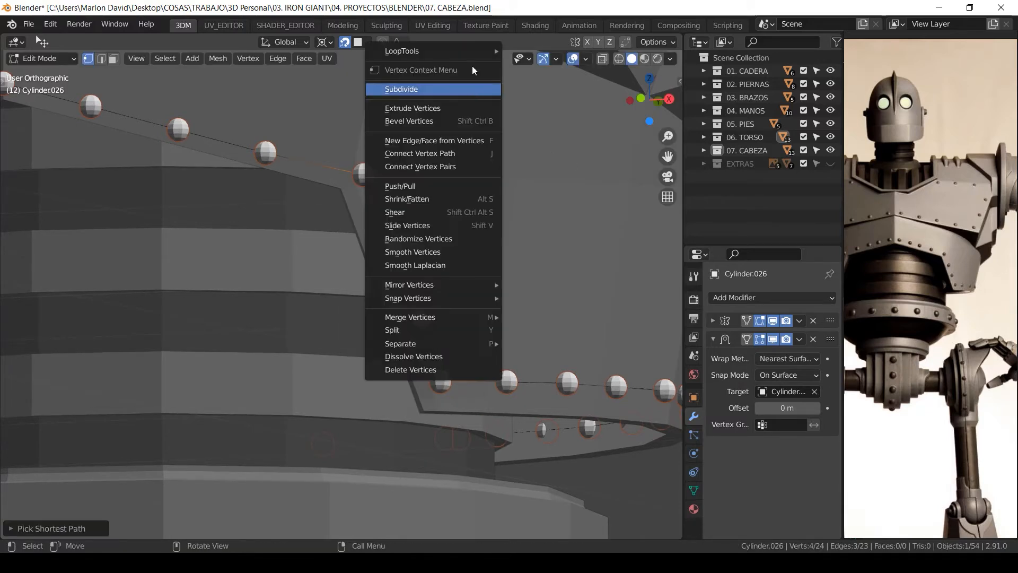
# Evenly space the selected rivet vertices with LoopTools Space and apply the Shrinkwrap modifier to the rivet line.
pyautogui.moveTo(484, 53)
pyautogui.click(561, 142)
pyautogui.moveTo(440, 175); pyautogui.dragTo(428, 250, button='middle')
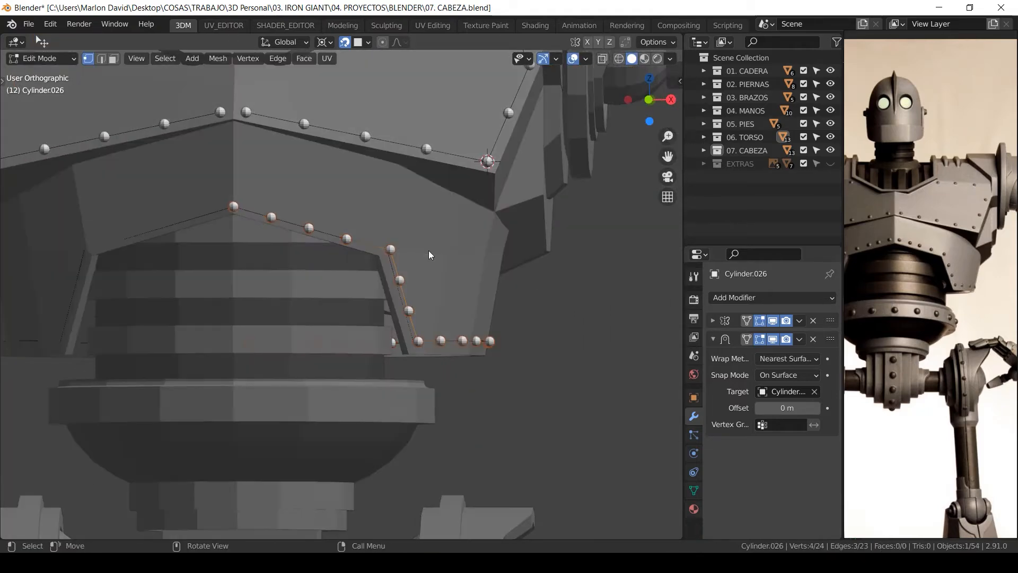
pyautogui.press('Tab')
pyautogui.click(799, 339)
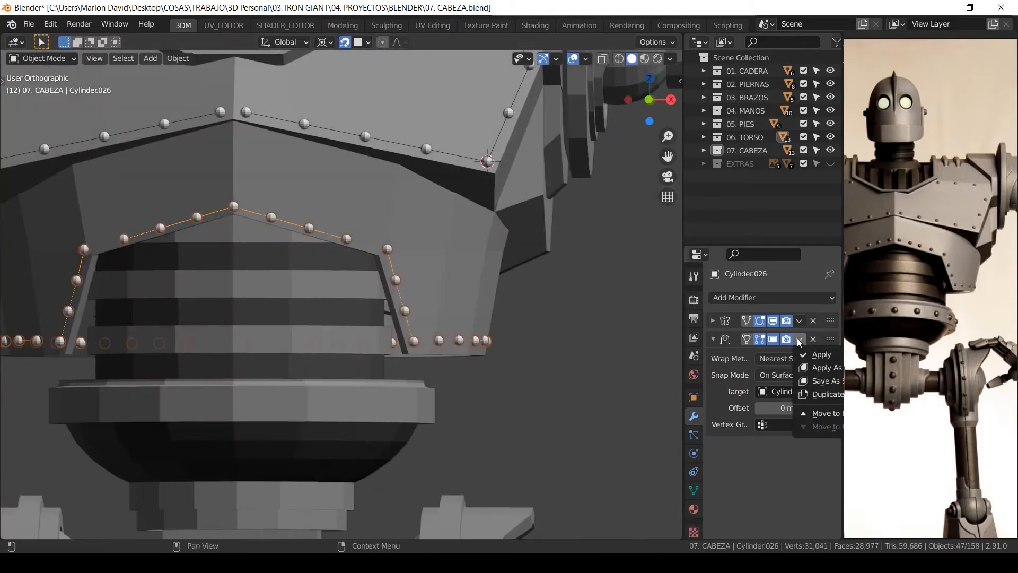
pyautogui.click(821, 354)
# Dissolve the three inner vertices of the sloped front rivet row and replace them with a three-cut loop cut.
pyautogui.press('Tab')
pyautogui.moveTo(475, 308); pyautogui.dragTo(364, 260, button='middle')
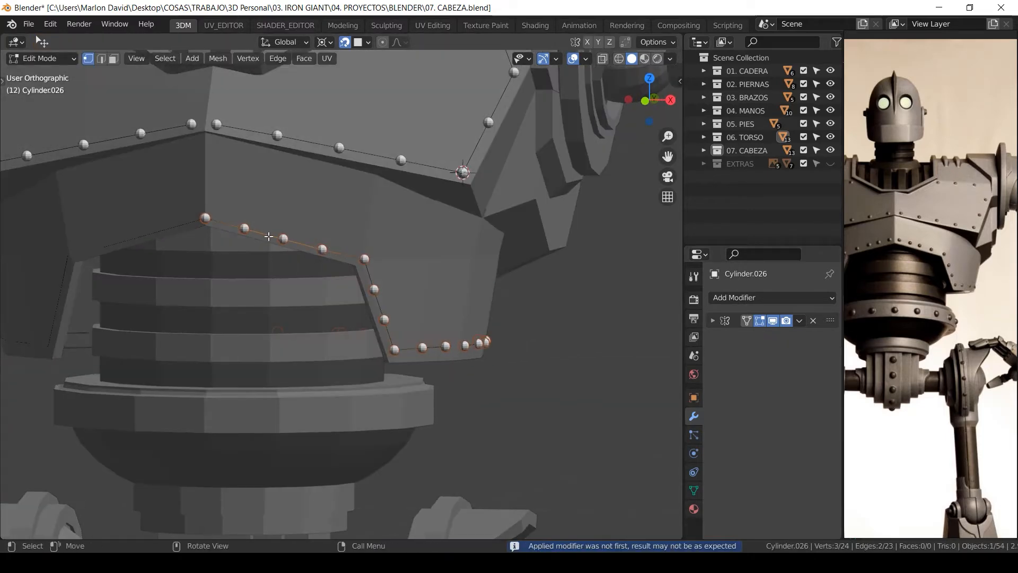
pyautogui.press('x')
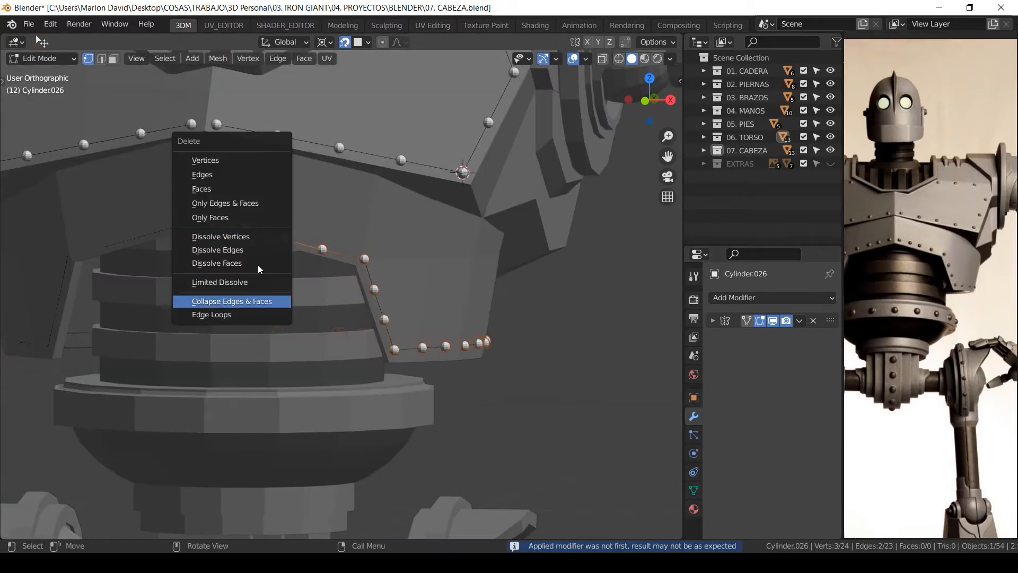
pyautogui.click(220, 237)
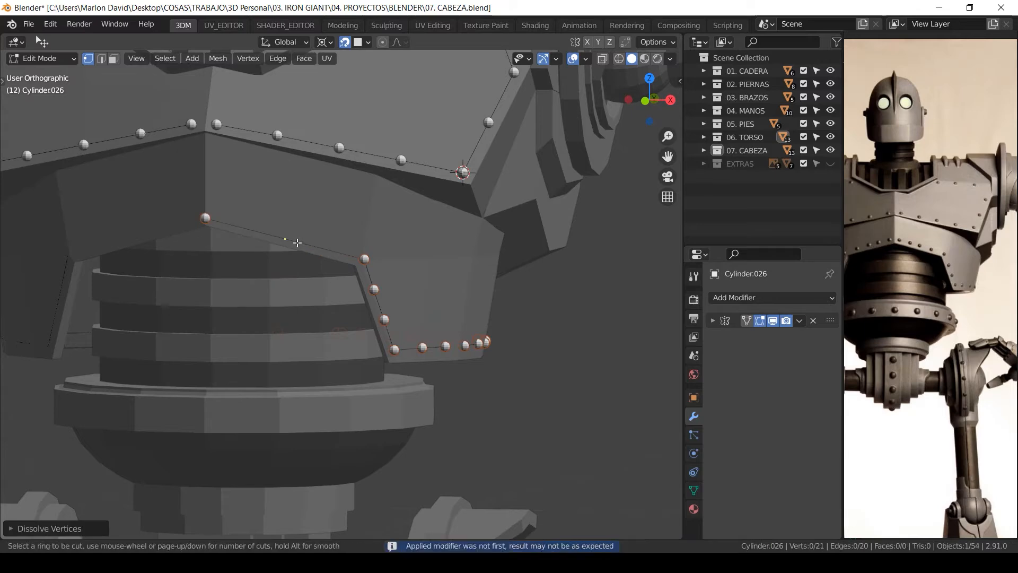
pyautogui.rightClick(294, 247)
pyautogui.keyDown('alt'); pyautogui.moveTo(353, 135); pyautogui.dragTo(356, 168, button='middle'); pyautogui.keyUp('alt')
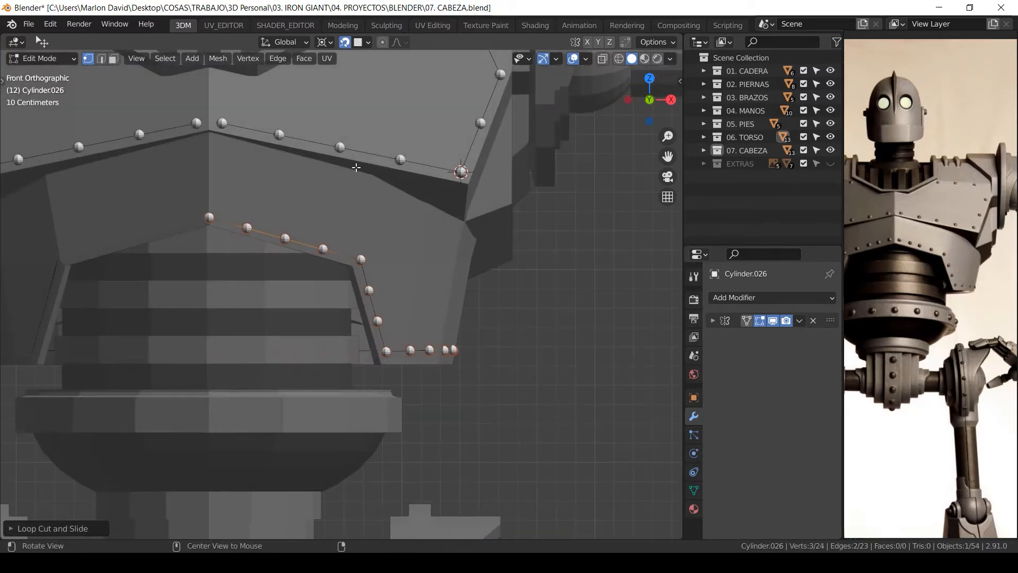
# Shear the five-rivet sloped front row about its outer corner rivet, raising the centre end slightly.
pyautogui.keyDown('shift'); pyautogui.moveTo(270, 168); pyautogui.dragTo(291, 193, button='middle'); pyautogui.keyUp('shift')
pyautogui.scroll(3, 290, 202)
pyautogui.moveTo(286, 219); pyautogui.dragTo(297, 212, button='middle')
pyautogui.keyDown('ctrl'); pyautogui.click(410, 271); pyautogui.keyUp('ctrl')
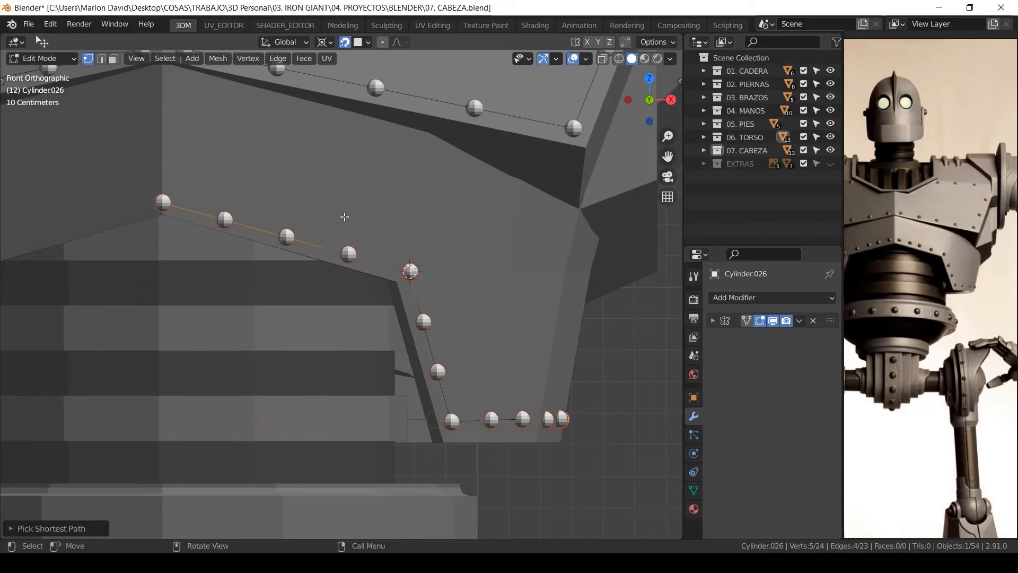
pyautogui.hotkey('shift', 'ctrl', 'alt', 's')
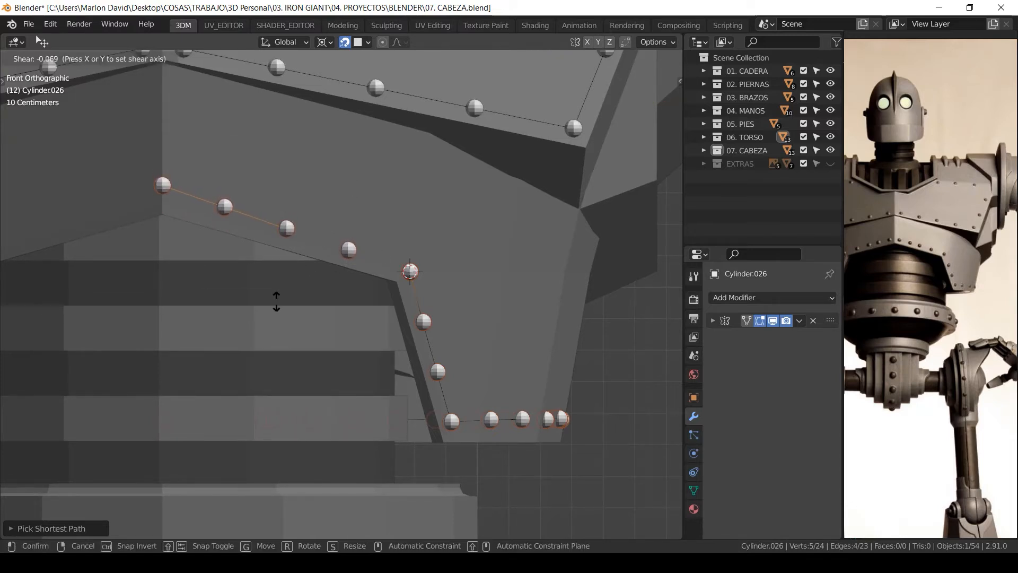
pyautogui.click(234, 382)
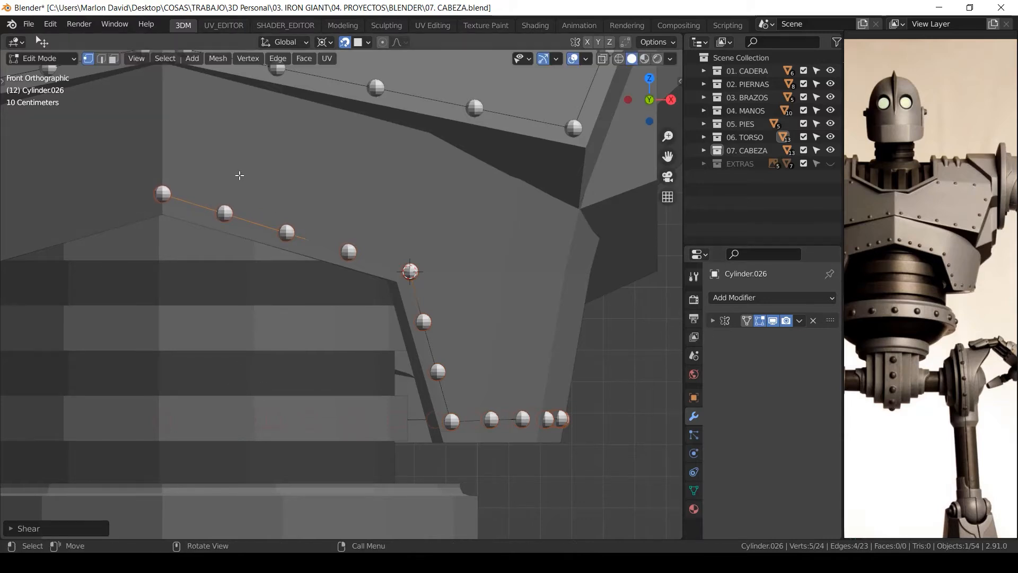
# Hide the Mirror modifier's viewport result and slide the row's centre-end vertex outward to line up with the chest plate rivet above.
pyautogui.click(174, 189)
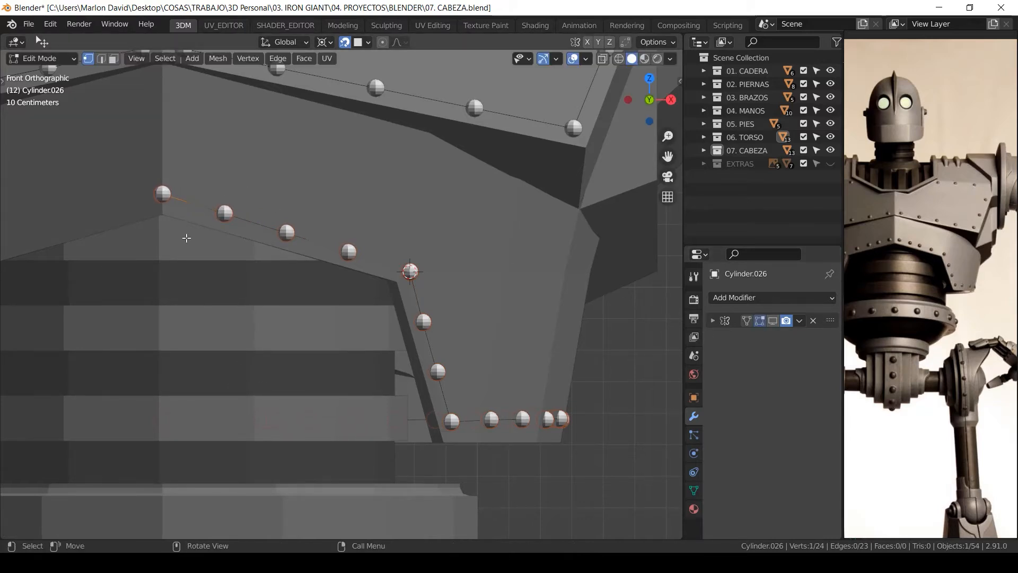
pyautogui.hotkey('shift', 'v')
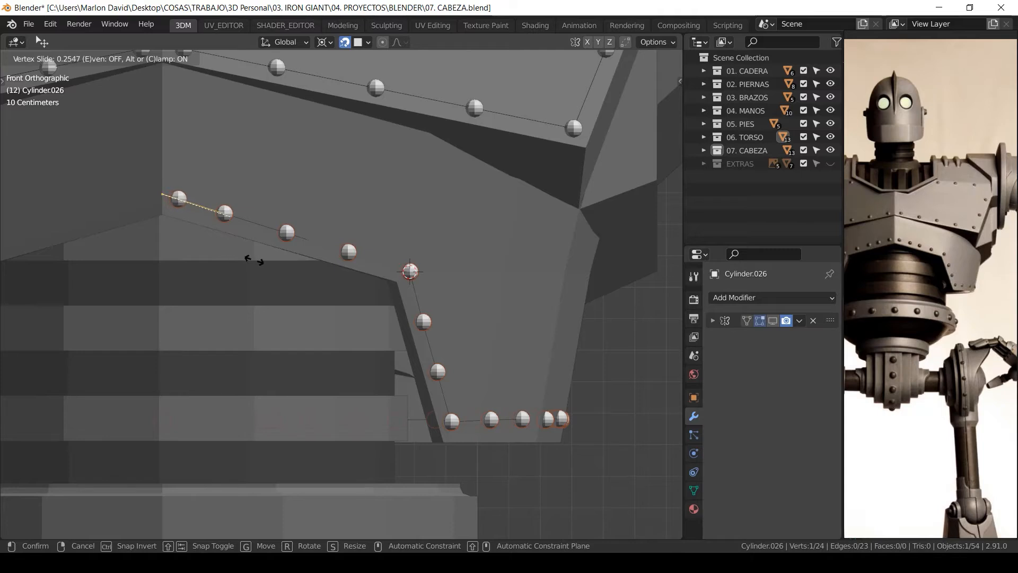
pyautogui.click(260, 270)
pyautogui.keyDown('shift'); pyautogui.moveTo(234, 225); pyautogui.dragTo(242, 284, button='middle'); pyautogui.keyUp('shift')
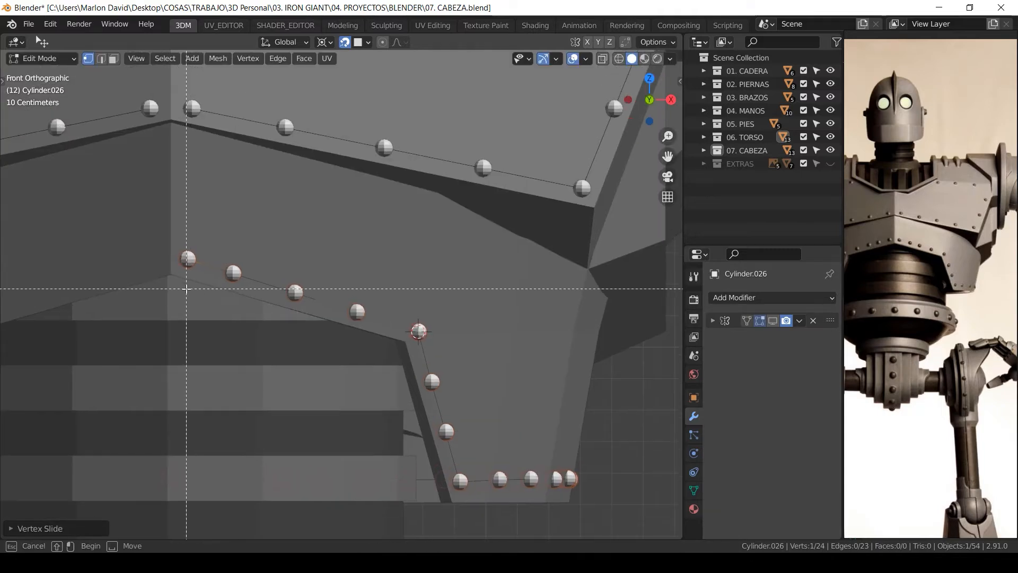
pyautogui.press('g')
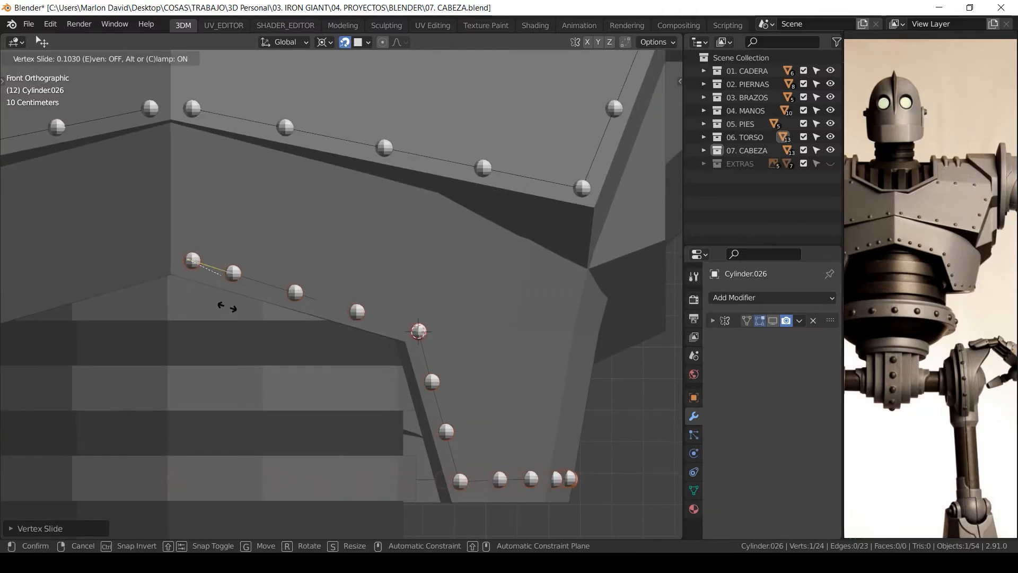
pyautogui.click(221, 304)
pyautogui.press('b')
pyautogui.press('Escape')
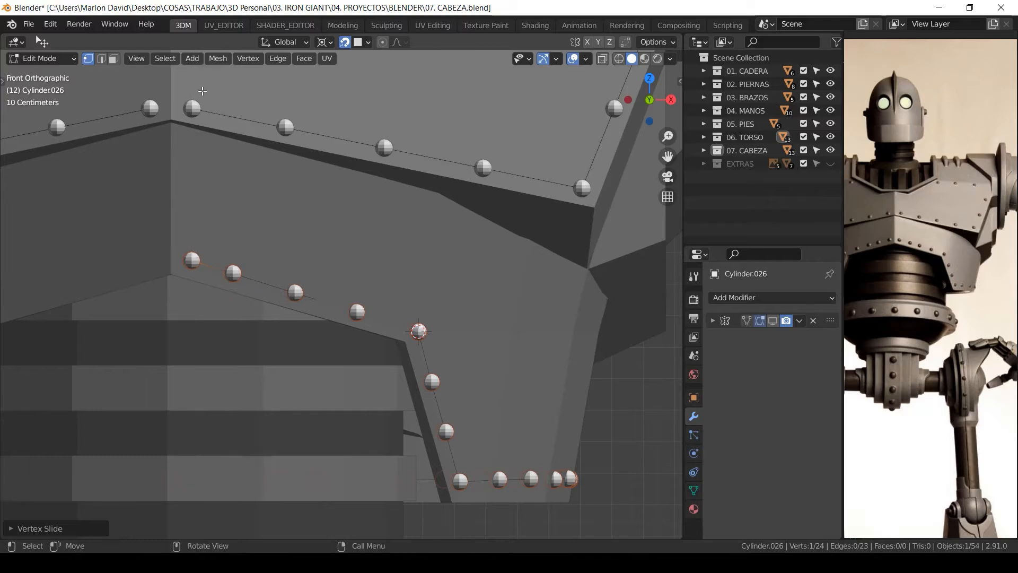
# Select the five vertices of the sloped front row and distribute them evenly with LoopTools Space.
pyautogui.rightClick(535, 125)
pyautogui.moveTo(536, 126)
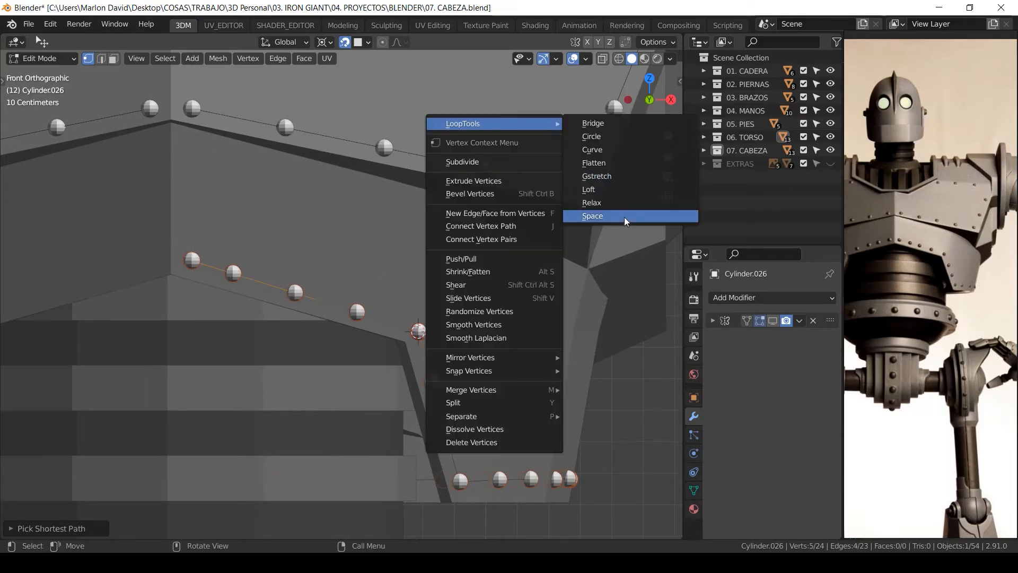
pyautogui.click(622, 215)
# Select the lower rivet row from the back centre round to the front corner and distribute it evenly with LoopTools Space.
pyautogui.moveTo(426, 283); pyautogui.dragTo(411, 373, button='middle')
pyautogui.click(404, 347)
pyautogui.press('x')
pyautogui.click(407, 371)
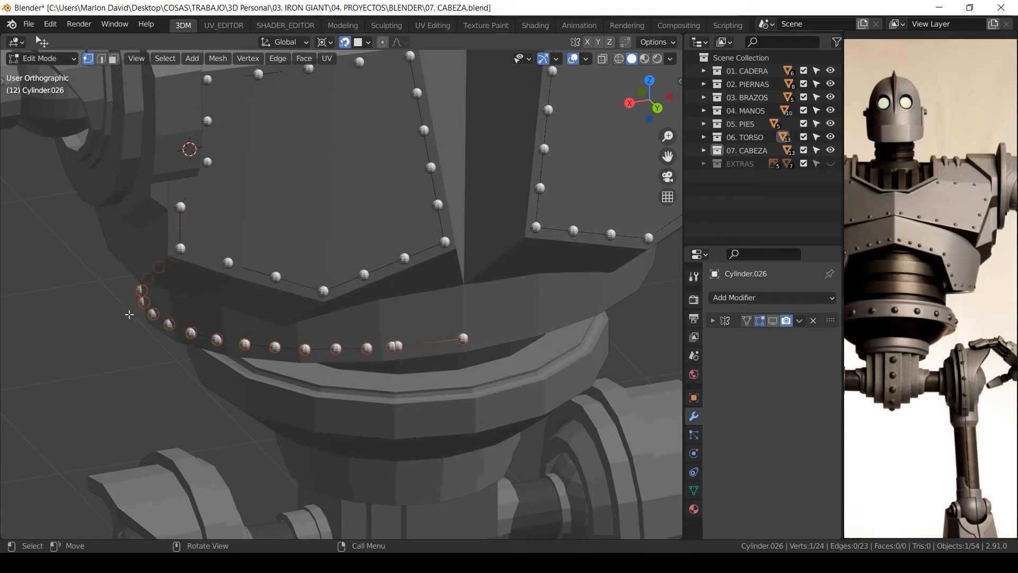
pyautogui.moveTo(129, 315); pyautogui.dragTo(232, 389, button='middle')
pyautogui.keyDown('ctrl'); pyautogui.click(229, 433); pyautogui.keyUp('ctrl')
pyautogui.moveTo(229, 433); pyautogui.dragTo(447, 253, button='middle')
pyautogui.rightClick(447, 253)
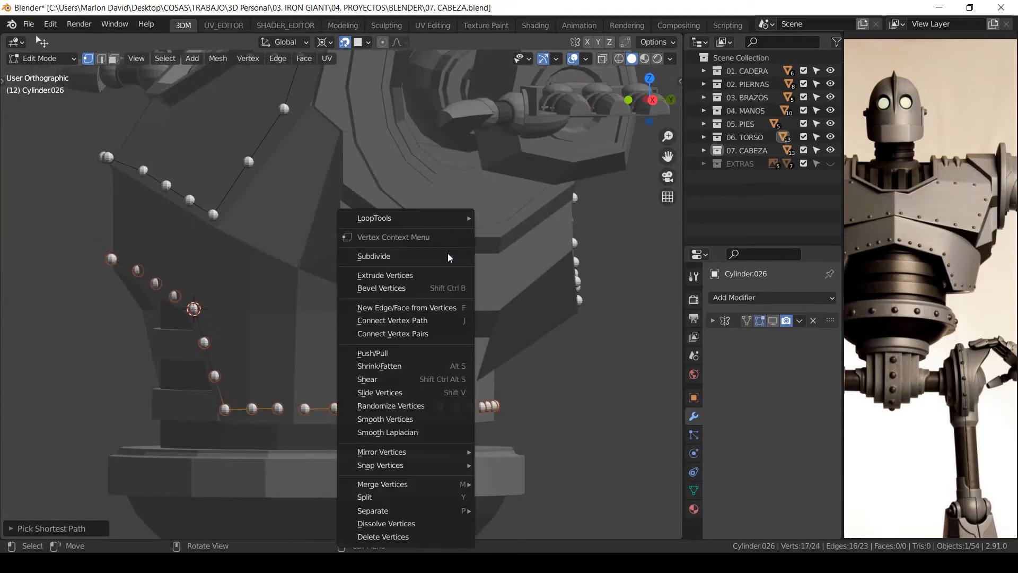
pyautogui.moveTo(462, 218)
pyautogui.click(530, 314)
# Dissolve the overlapping extra vertex in the back part of the lower rivet row using wireframe display, then return to solid shading.
pyautogui.moveTo(530, 314)
pyautogui.mouseDown(button='middle')
pyautogui.moveTo(477, 288)
pyautogui.moveTo(363, 303)
pyautogui.moveTo(409, 286)
pyautogui.moveTo(410, 311)
pyautogui.mouseUp(button='middle')
pyautogui.hotkey('shift', 'z')
pyautogui.scroll(8, 414, 331)
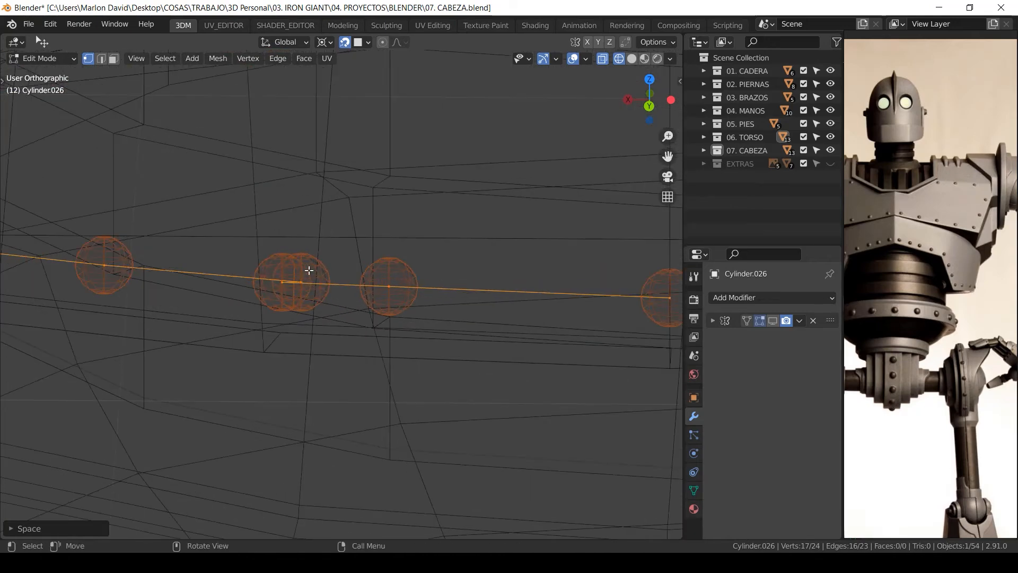
pyautogui.moveTo(309, 270); pyautogui.dragTo(279, 296, button='middle')
pyautogui.click(278, 299)
pyautogui.press('x')
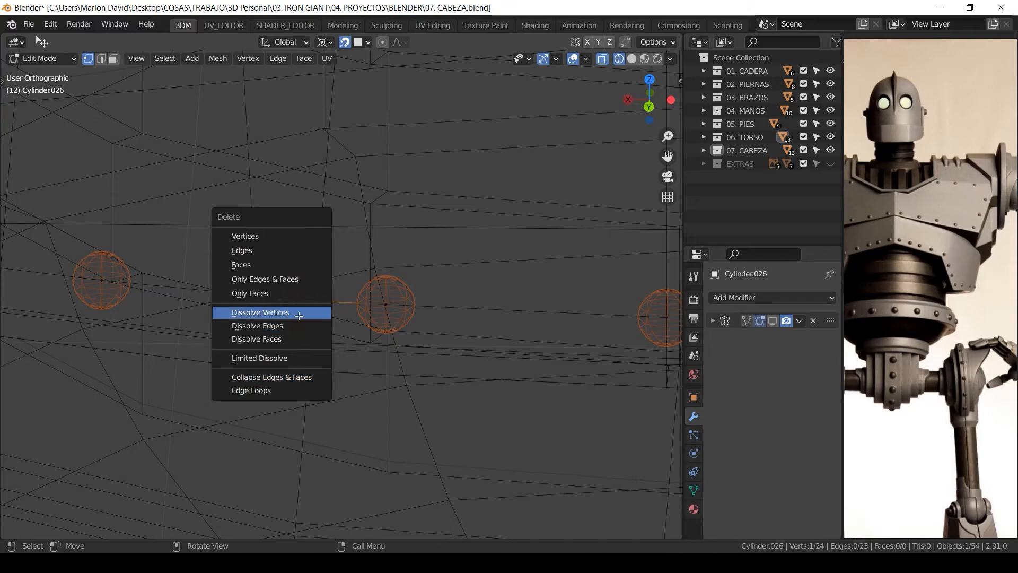
pyautogui.click(261, 312)
pyautogui.press('z')
pyautogui.click(530, 295)
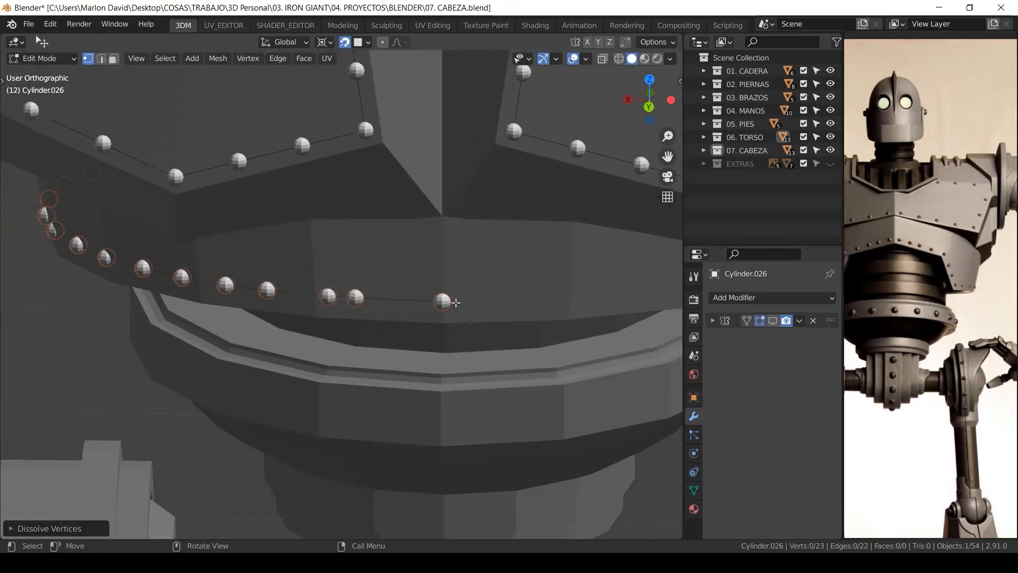
# Reselect the lower rivet row from back centre to front corner and even out its spacing with LoopTools Space.
pyautogui.click(456, 302)
pyautogui.moveTo(456, 302); pyautogui.dragTo(294, 324, button='middle')
pyautogui.keyDown('ctrl'); pyautogui.click(214, 372); pyautogui.keyUp('ctrl')
pyautogui.scroll(-4, 445, 260)
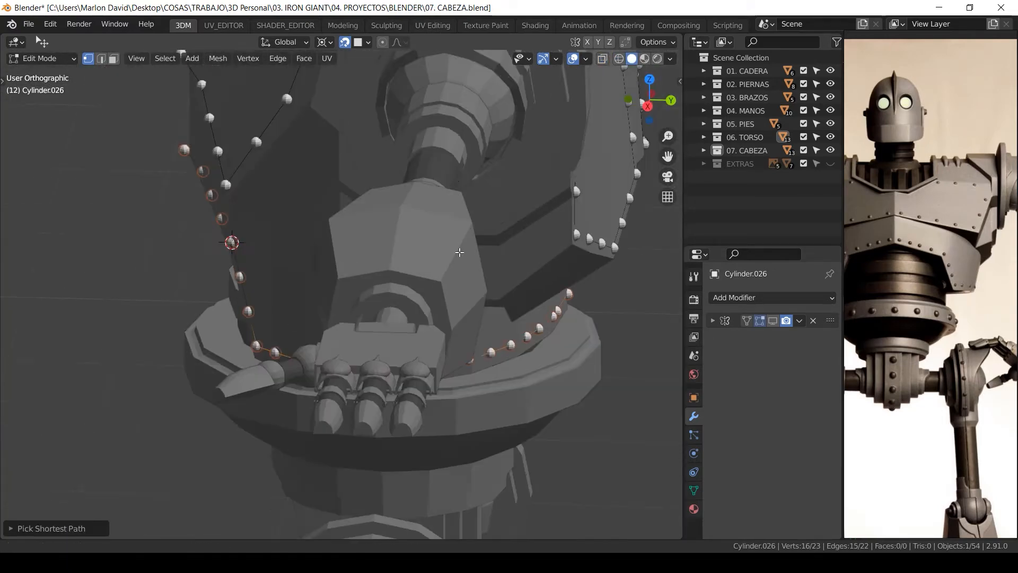
pyautogui.moveTo(517, 228); pyautogui.dragTo(494, 194, button='middle')
pyautogui.rightClick(494, 194)
pyautogui.moveTo(494, 193)
pyautogui.click(600, 284)
pyautogui.moveTo(600, 283); pyautogui.dragTo(399, 327, button='middle')
# Leave Edit Mode and examine the mirrored rivet row from behind against the robot's back-view reference image.
pyautogui.press('Tab')
pyautogui.scroll(-5, 480, 357)
pyautogui.moveTo(464, 281); pyautogui.dragTo(438, 279, button='middle')
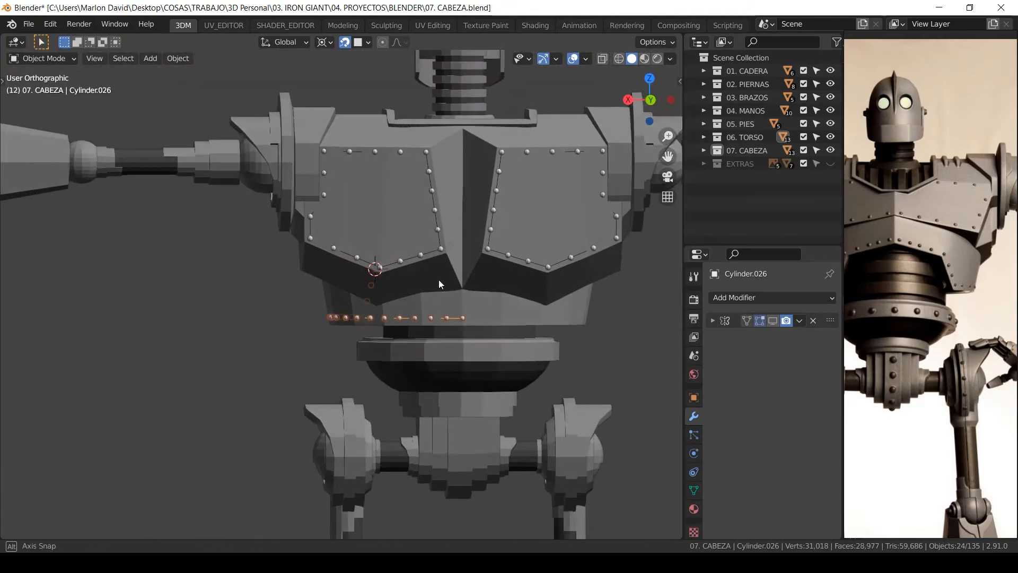
pyautogui.scroll(2, 536, 342)
pyautogui.keyDown('alt'); pyautogui.moveTo(549, 289); pyautogui.dragTo(462, 274, button='middle'); pyautogui.keyUp('alt')
pyautogui.scroll(-10, 921, 288)
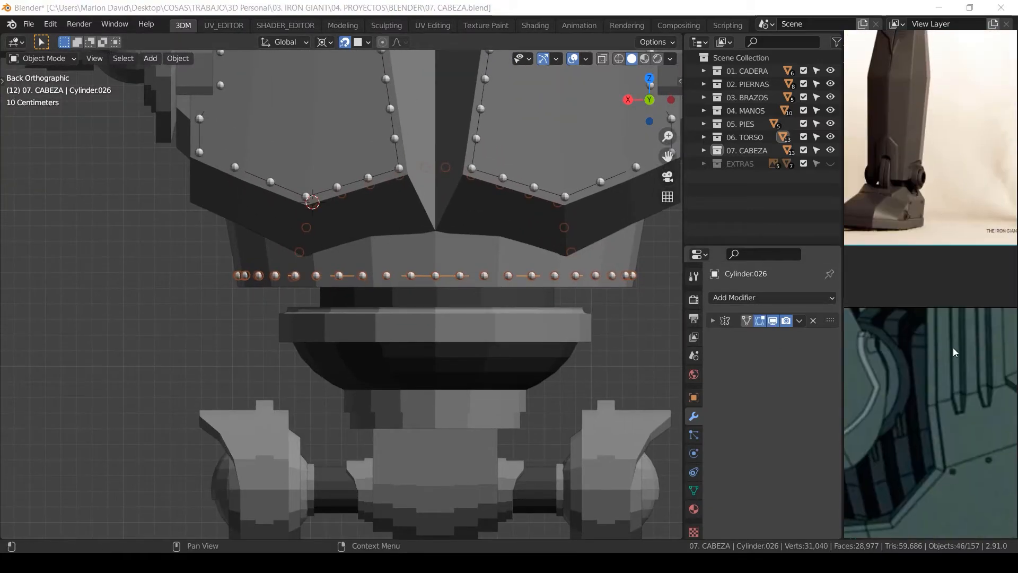
pyautogui.scroll(10, 954, 196)
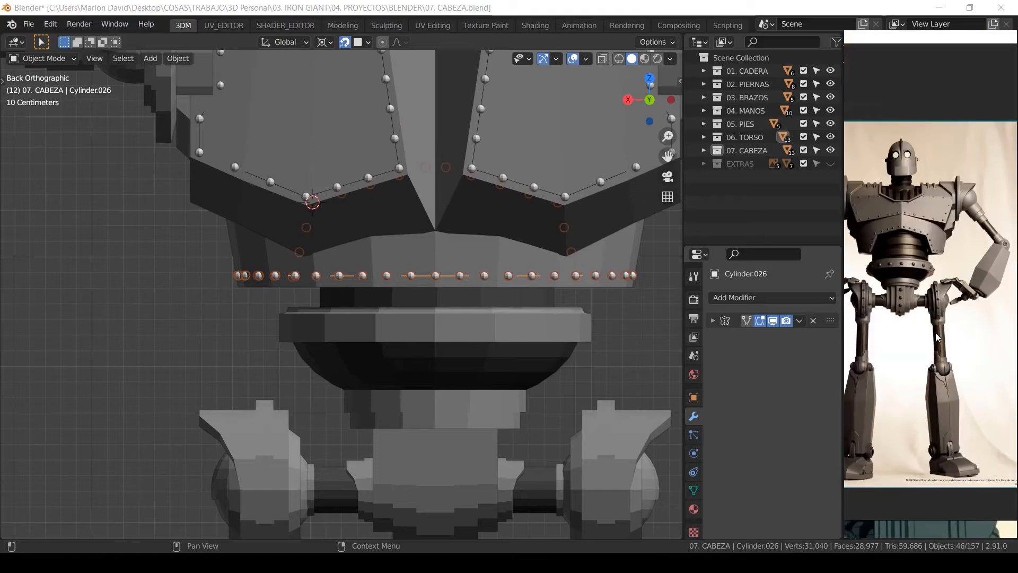
pyautogui.scroll(4, 917, 309)
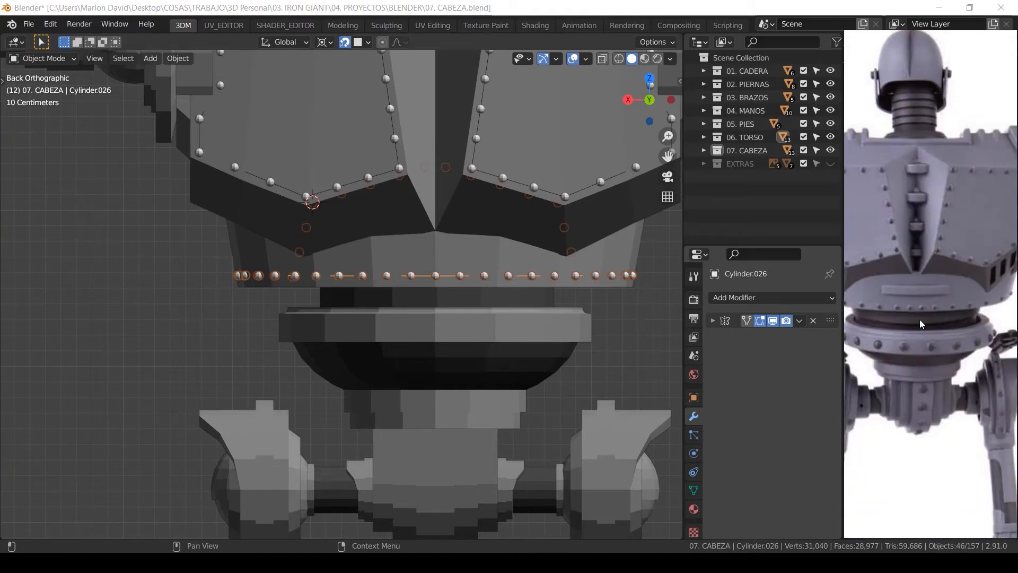
# Hide the mirrored half and move the lower row's back-centre vertex about 0.07 m along X, away from the centre line.
pyautogui.click(456, 297)
pyautogui.keyDown('shift'); pyautogui.moveTo(449, 326); pyautogui.dragTo(436, 358, button='middle'); pyautogui.keyUp('shift')
pyautogui.keyDown('ctrl'); pyautogui.moveTo(432, 361); pyautogui.dragTo(440, 289, button='middle'); pyautogui.keyUp('ctrl')
pyautogui.click(485, 317)
pyautogui.keyDown('shift'); pyautogui.moveTo(493, 330); pyautogui.dragTo(367, 266, button='middle'); pyautogui.keyUp('shift')
pyautogui.scroll(1, 421, 303)
pyautogui.hotkey('shift', 'z')
pyautogui.keyDown('ctrl'); pyautogui.moveTo(378, 330); pyautogui.dragTo(380, 295, button='middle'); pyautogui.keyUp('ctrl')
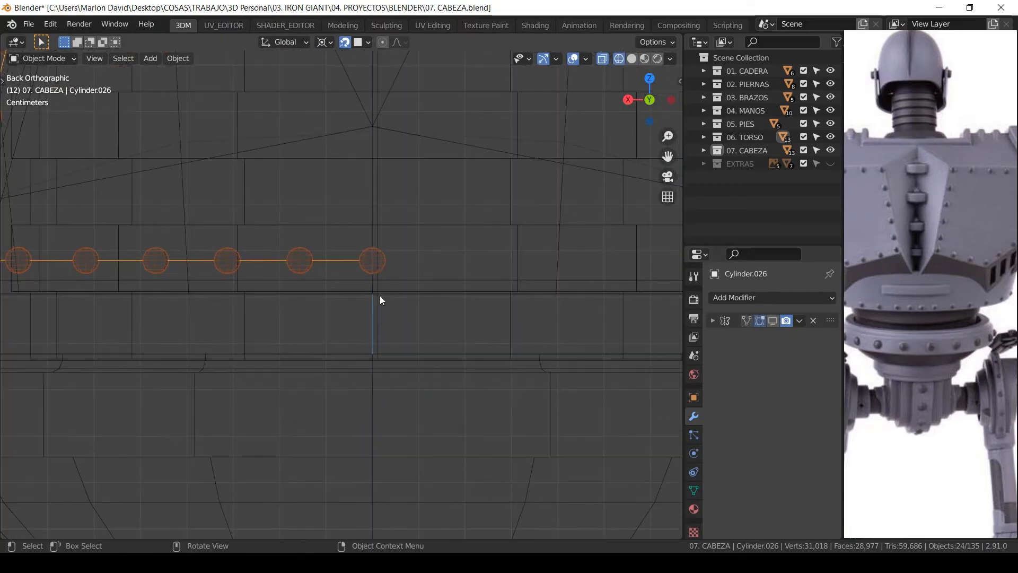
pyautogui.press('Tab')
pyautogui.press('g')
pyautogui.press('x')
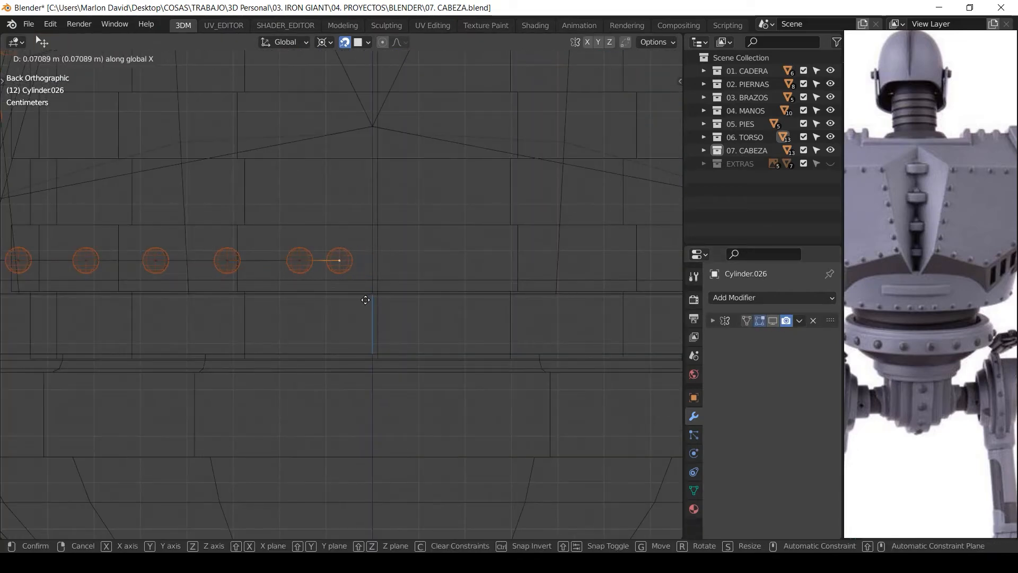
pyautogui.click(365, 300)
# Place the 3D cursor on the sloped front row's centre-end vertex and align the back-end vertex to it by scaling X to 0.
pyautogui.moveTo(368, 309)
pyautogui.mouseDown(button='middle')
pyautogui.moveTo(359, 311)
pyautogui.moveTo(370, 251)
pyautogui.moveTo(380, 260)
pyautogui.moveTo(383, 316)
pyautogui.mouseUp(button='middle')
pyautogui.scroll(6, 380, 257)
pyautogui.keyDown('shift'); pyautogui.moveTo(386, 249); pyautogui.dragTo(399, 304, button='middle'); pyautogui.keyUp('shift')
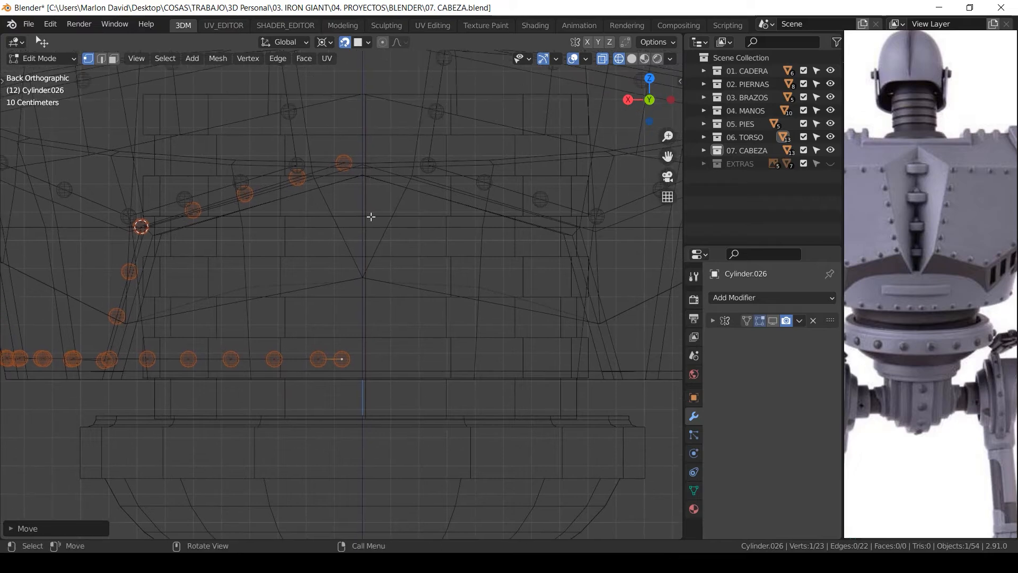
pyautogui.keyDown('ctrl'); pyautogui.moveTo(371, 217); pyautogui.dragTo(374, 200, button='middle'); pyautogui.keyUp('ctrl')
pyautogui.click(341, 117)
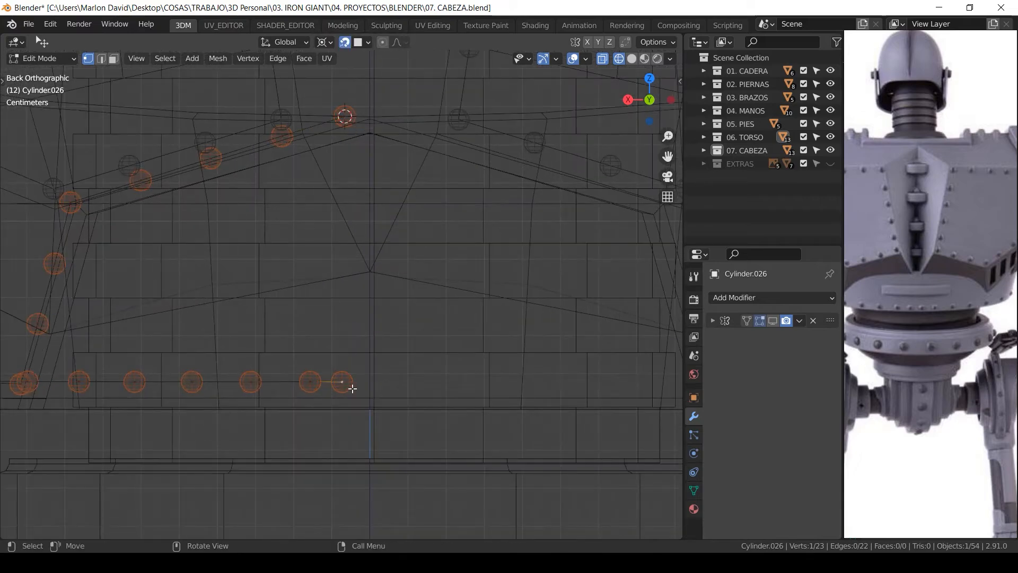
pyautogui.press('s')
pyautogui.press('x')
pyautogui.press('0')
pyautogui.press('Return')
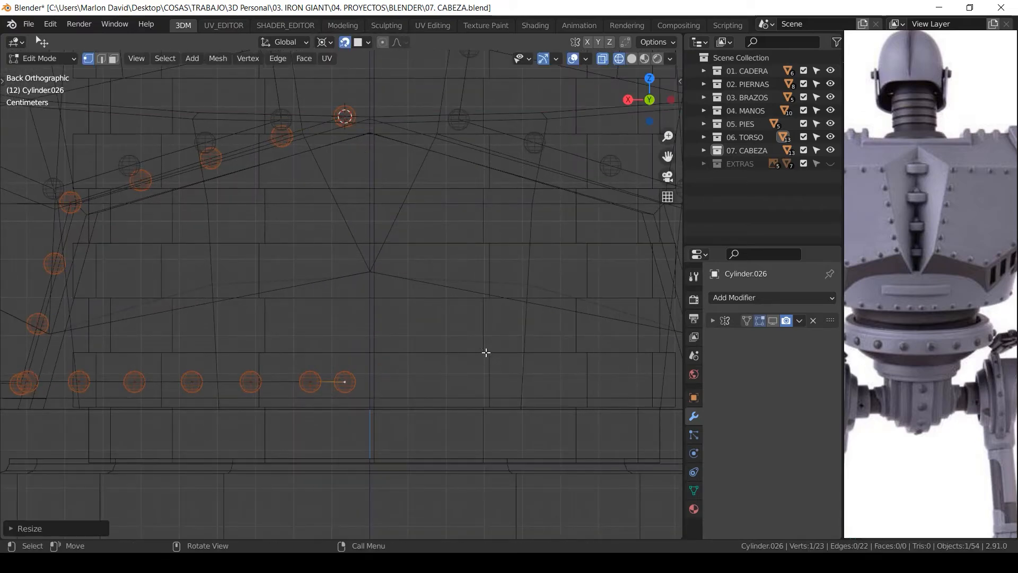
# Redistribute the lower rivets between the shifted back-end vertex and the front corner with LoopTools Space, and restore solid shading.
pyautogui.moveTo(297, 377); pyautogui.dragTo(329, 284, button='middle')
pyautogui.keyDown('ctrl'); pyautogui.click(325, 282); pyautogui.keyUp('ctrl')
pyautogui.rightClick(577, 187)
pyautogui.moveTo(577, 186)
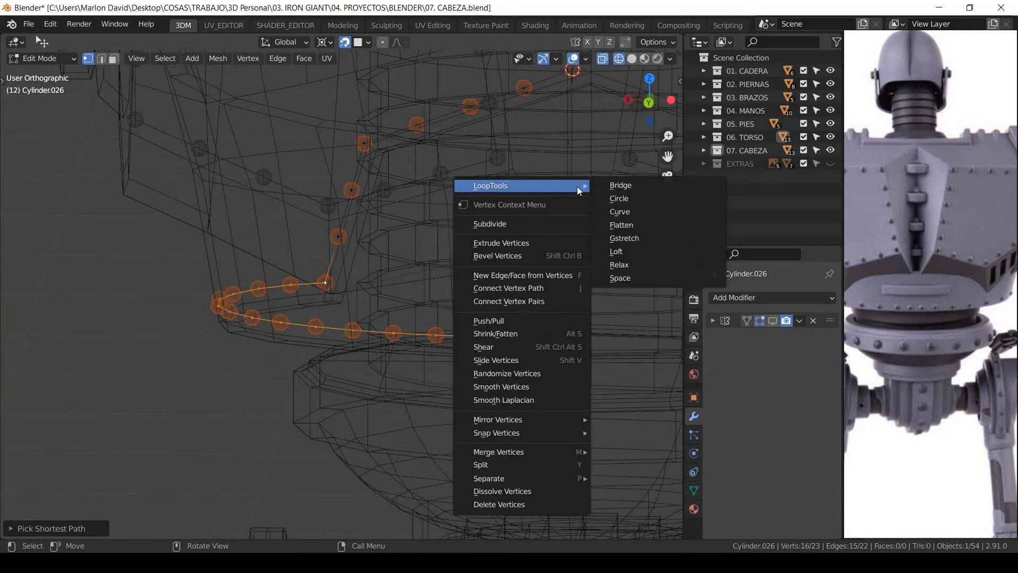
pyautogui.click(635, 272)
pyautogui.press('ctrl+KP_1')
pyautogui.hotkey('shift', 'z')
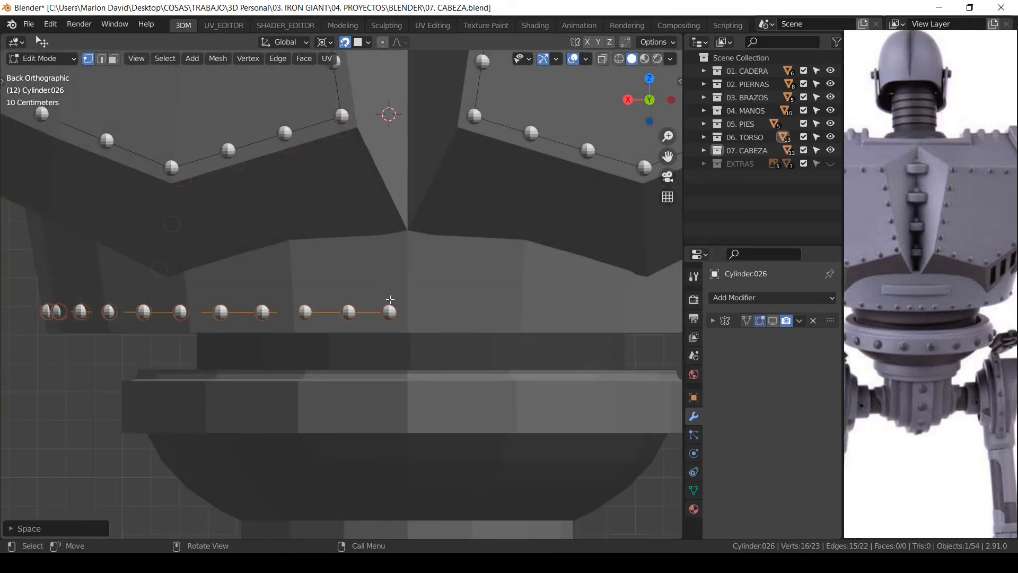
# Check the rivet line around the waist, leave Edit Mode and show the Mirror modifier's result in the viewport again.
pyautogui.moveTo(222, 311); pyautogui.dragTo(437, 313, button='middle')
pyautogui.moveTo(499, 348); pyautogui.dragTo(506, 315, button='middle')
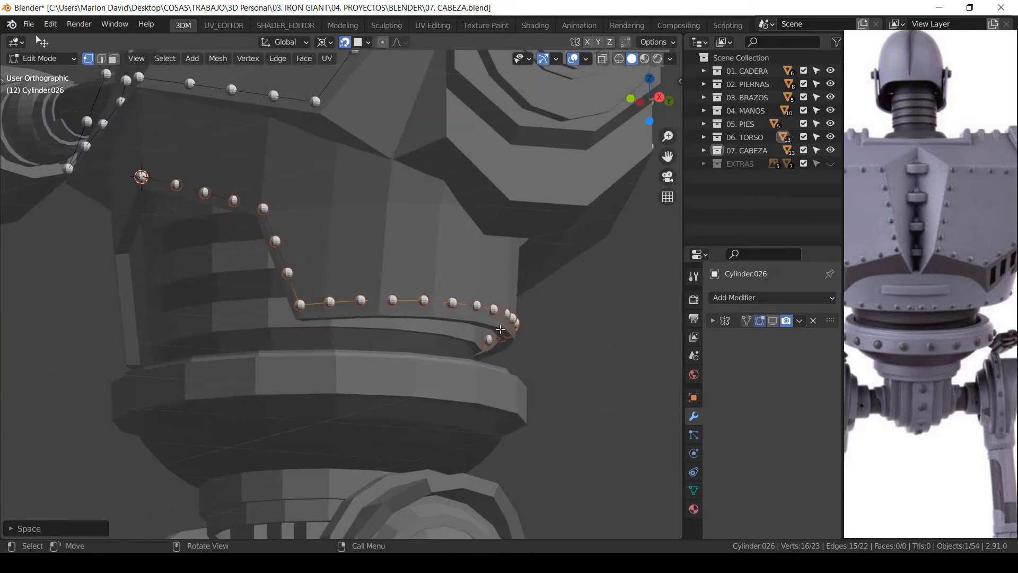
pyautogui.moveTo(297, 283); pyautogui.dragTo(386, 299, button='middle')
pyautogui.press('KP_1')
pyautogui.press('Tab')
pyautogui.click(773, 320)
pyautogui.scroll(-2, 506, 291)
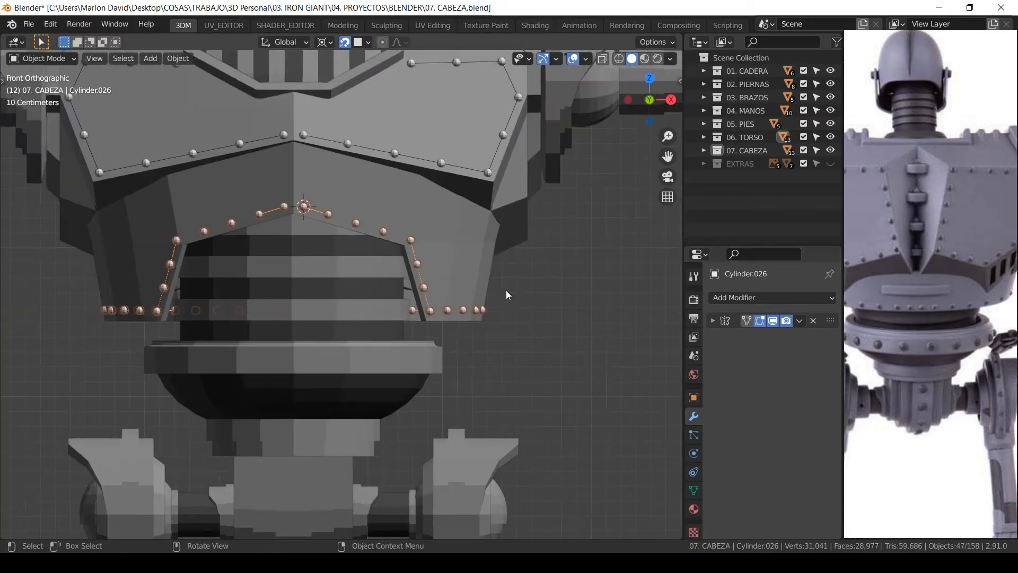
pyautogui.moveTo(493, 292); pyautogui.dragTo(250, 298, button='middle')
pyautogui.moveTo(467, 313); pyautogui.dragTo(364, 301, button='middle')
pyautogui.scroll(-3, 443, 263)
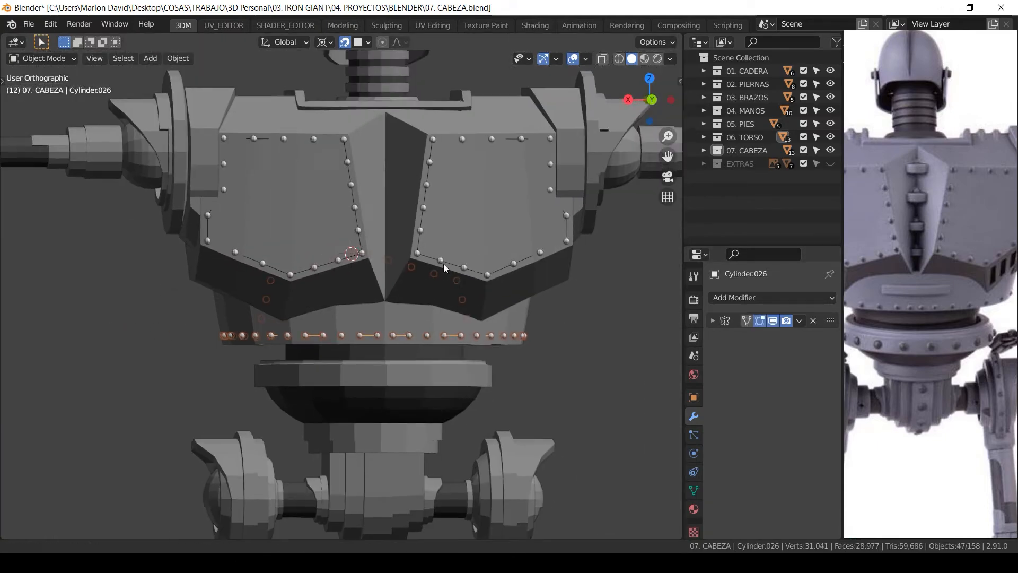
# Add a horizontal edge loop around the middle of the waist ring's outer band.
pyautogui.scroll(-1, 415, 309)
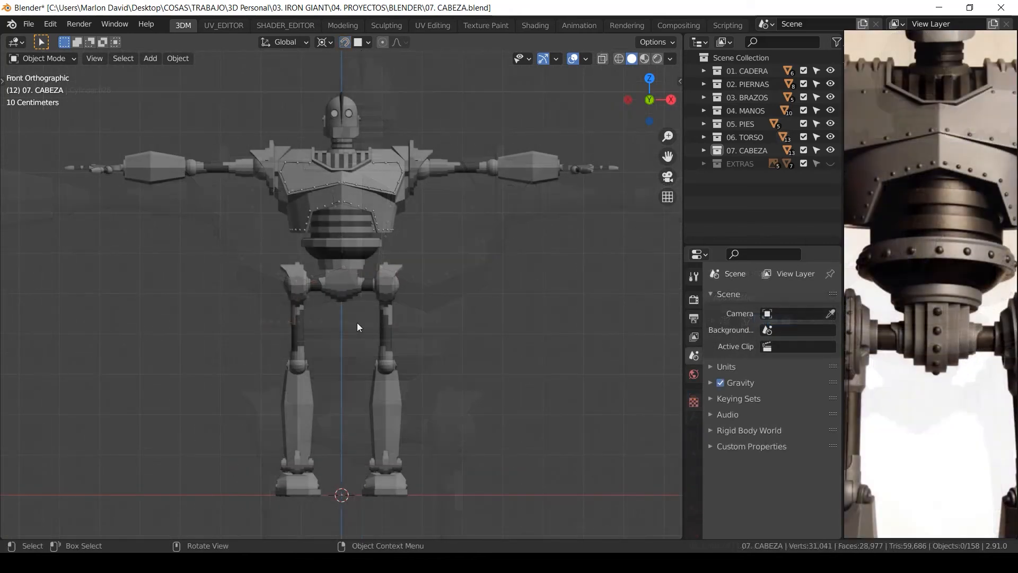
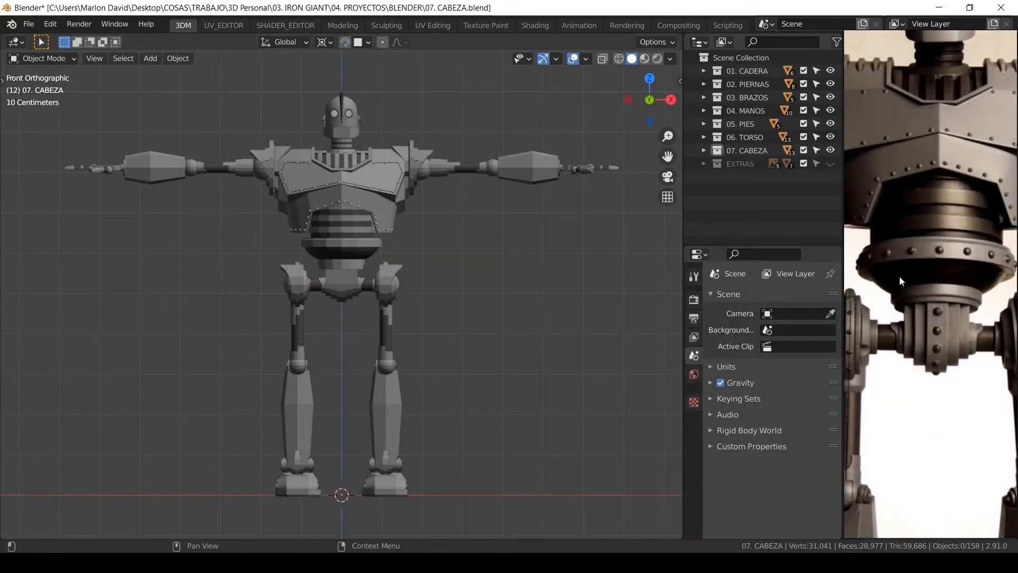
pyautogui.scroll(4, 393, 222)
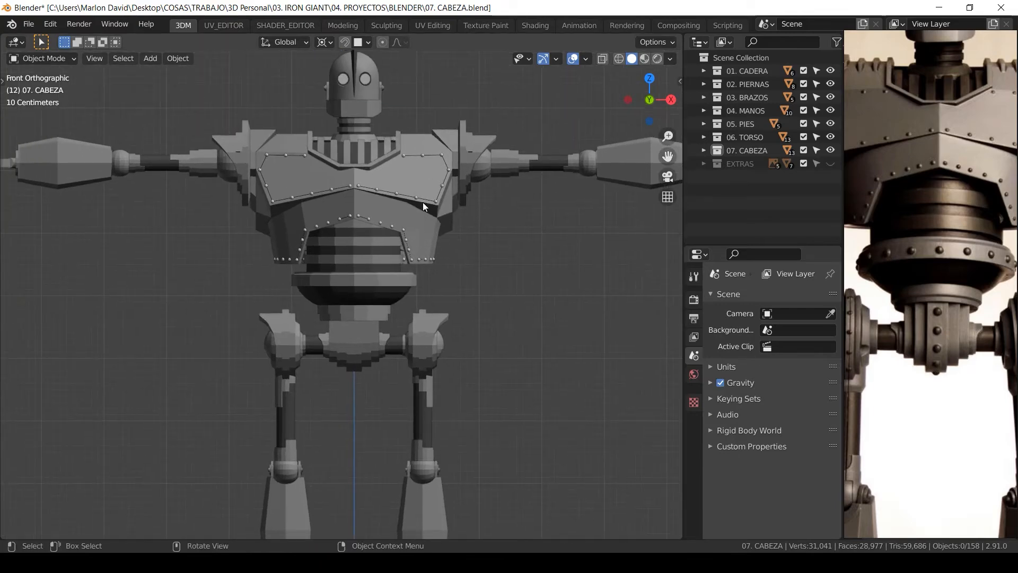
pyautogui.keyDown('shift'); pyautogui.moveTo(420, 141); pyautogui.dragTo(419, 124, button='middle'); pyautogui.keyUp('shift')
pyautogui.keyDown('ctrl'); pyautogui.moveTo(419, 149); pyautogui.dragTo(387, 177, button='middle'); pyautogui.keyUp('ctrl')
pyautogui.click(409, 247)
pyautogui.press('Tab')
pyautogui.keyDown('shift'); pyautogui.moveTo(459, 208); pyautogui.dragTo(419, 264, button='middle'); pyautogui.keyUp('shift')
pyautogui.scroll(1, 420, 263)
pyautogui.hotkey('alt', 'a')
pyautogui.hotkey('ctrl', 'r')
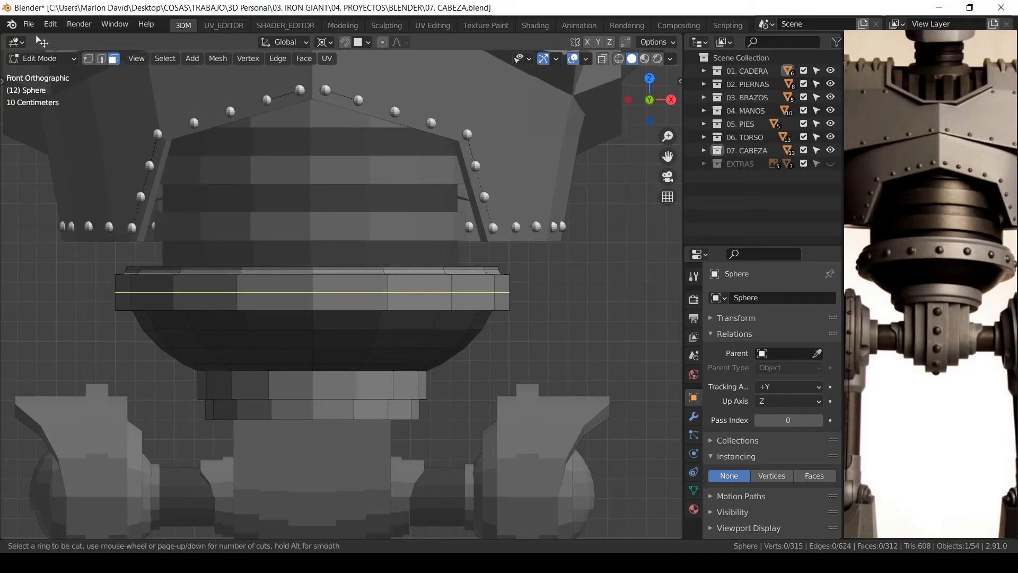
pyautogui.click(392, 304)
pyautogui.rightClick(392, 304)
pyautogui.keyDown('ctrl'); pyautogui.moveTo(391, 305); pyautogui.dragTo(390, 281, button='middle'); pyautogui.keyUp('ctrl')
pyautogui.press('Tab')
pyautogui.press('Tab')
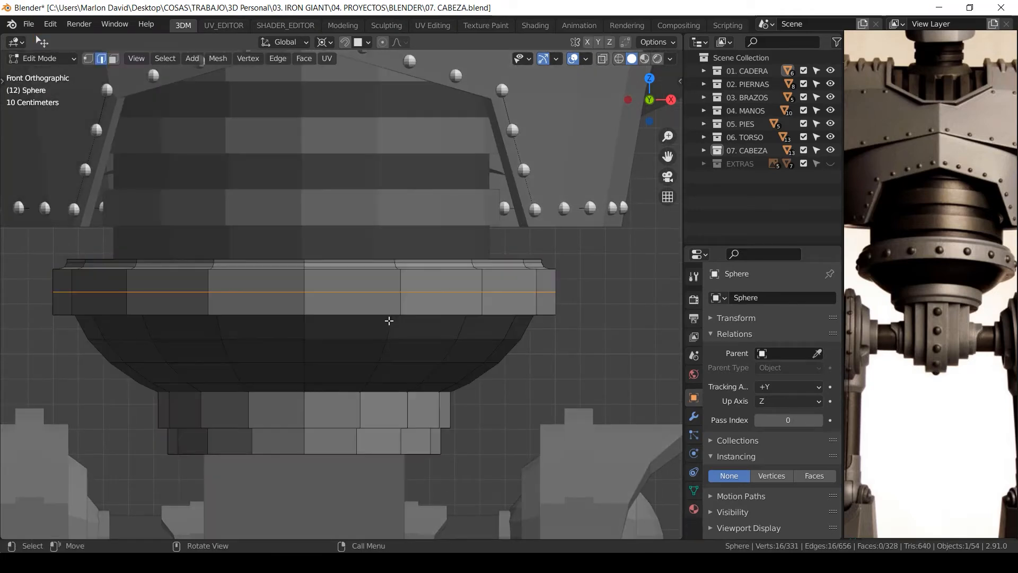
# Duplicate the waist ring's new middle edge loop in place, separate it into its own object and select that object.
pyautogui.press('1')
pyautogui.hotkey('shift', 'd')
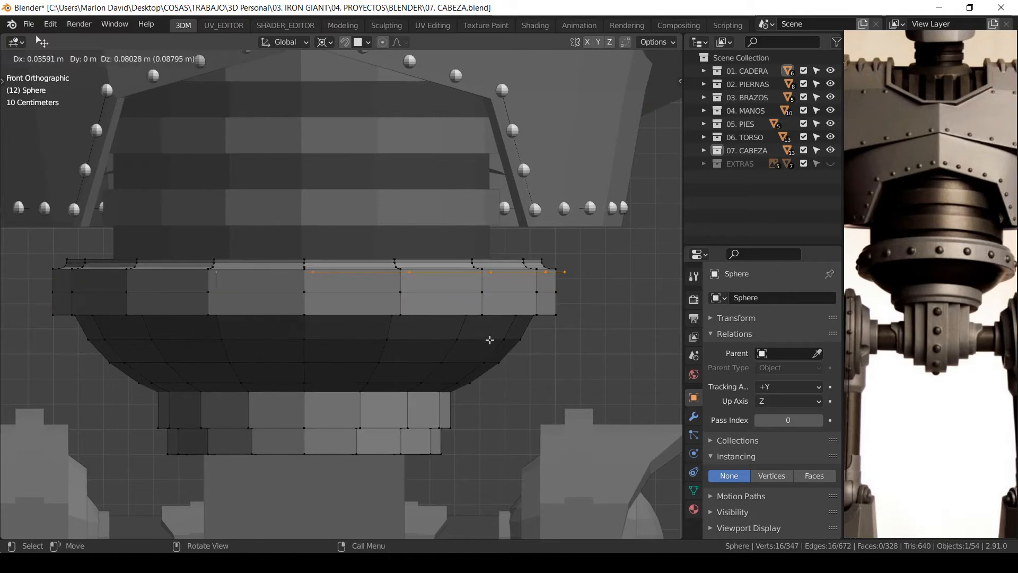
pyautogui.rightClick(488, 342)
pyautogui.press('p')
pyautogui.click(490, 346)
pyautogui.press('Tab')
pyautogui.click(510, 291)
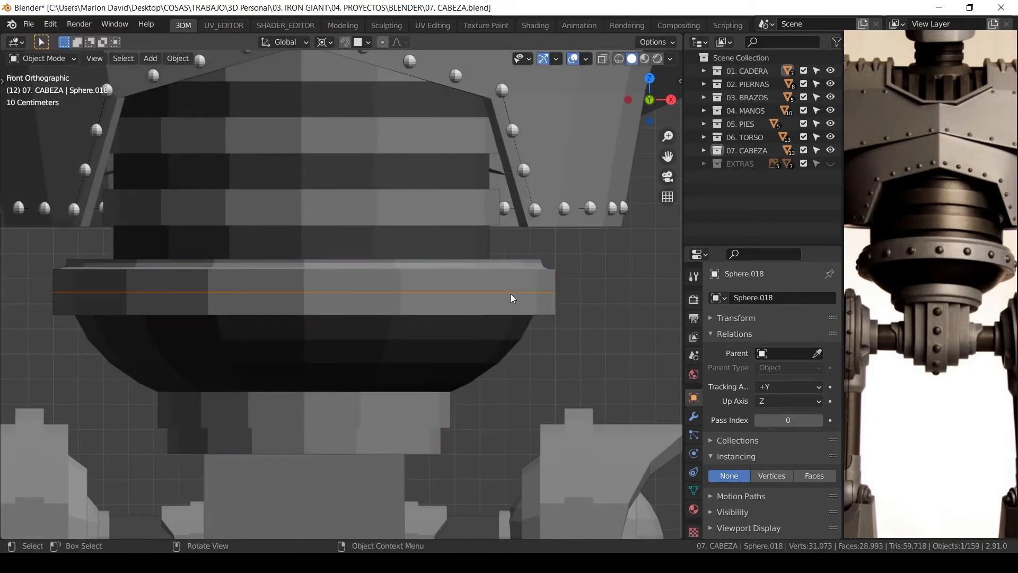
# Isolate the separated waist loop in Local View and reset the 3D cursor to the world origin.
pyautogui.press('Tab')
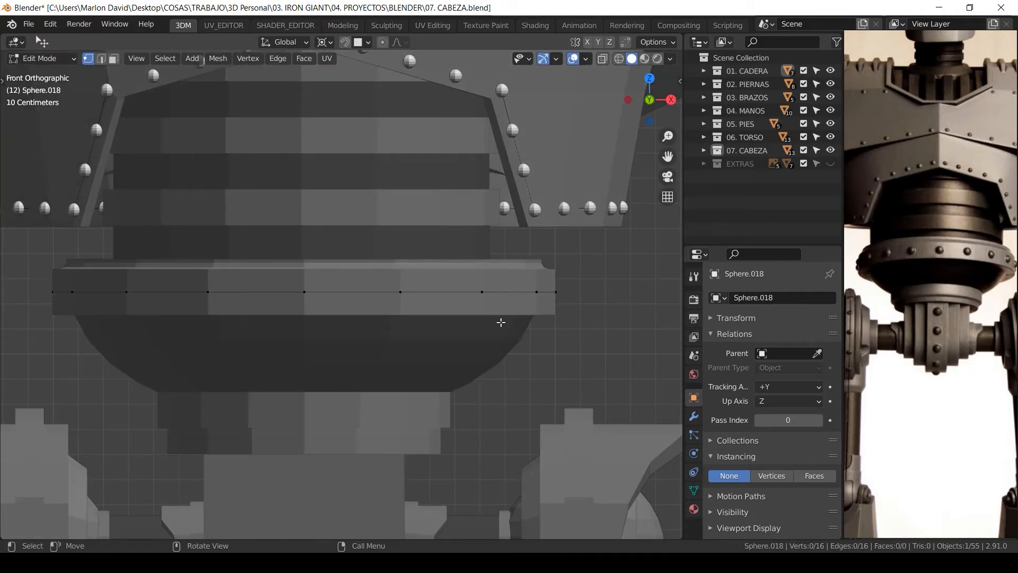
pyautogui.press('KP_Divide')
pyautogui.moveTo(420, 264); pyautogui.dragTo(383, 297, button='middle')
pyautogui.hotkey('shift', 'c')
pyautogui.press('Tab')
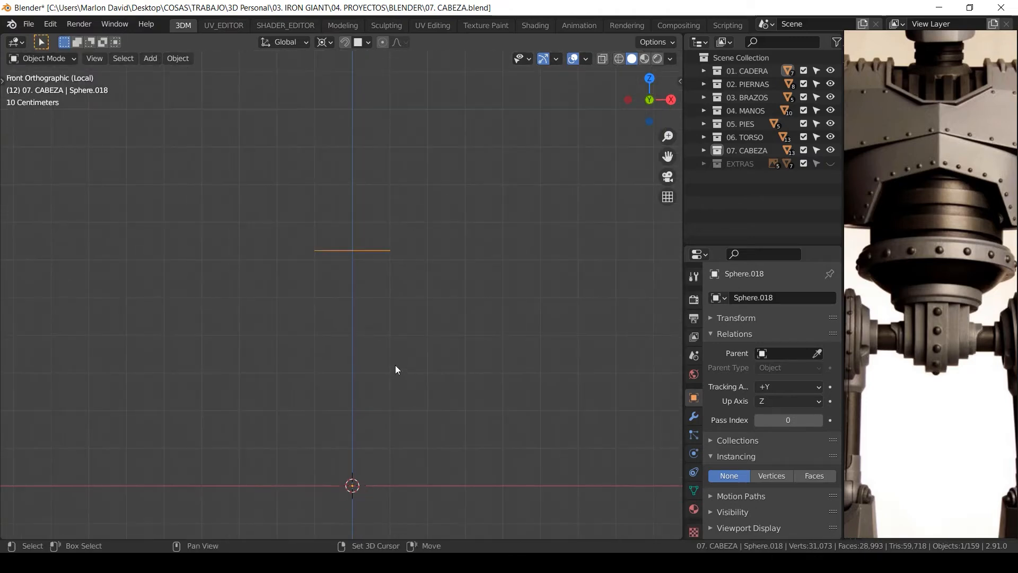
# Add a UV sphere with 8 segments, 8 rings and a 1 m radius at the world origin.
pyautogui.hotkey('shift', 'a')
pyautogui.moveTo(401, 288)
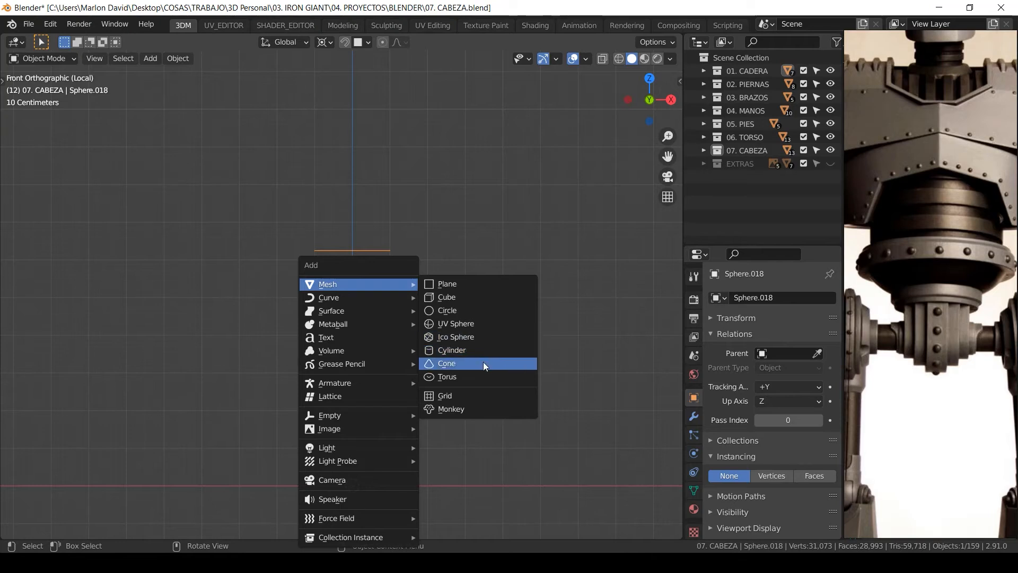
pyautogui.click(488, 323)
pyautogui.click(22, 527)
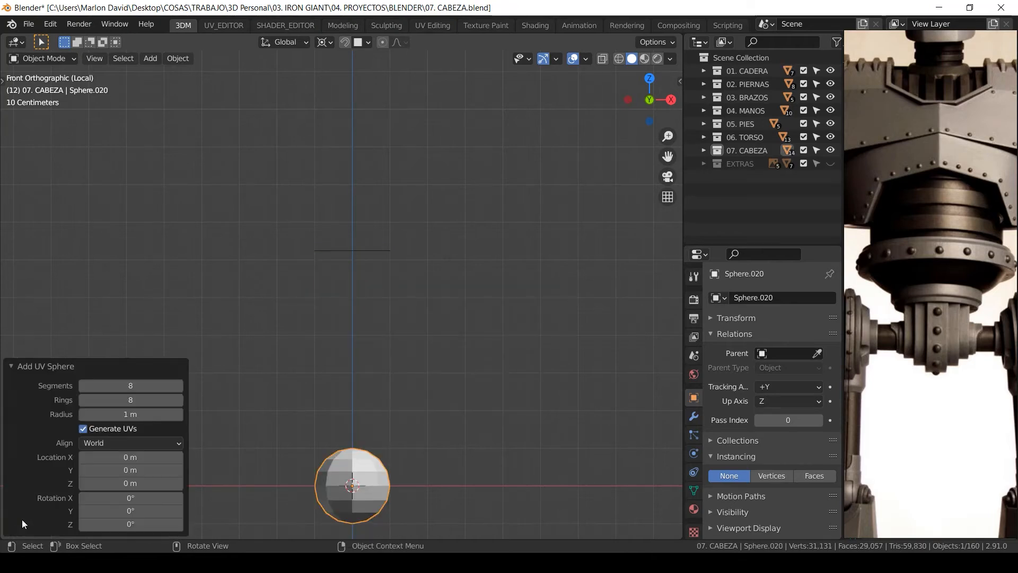
pyautogui.click(14, 367)
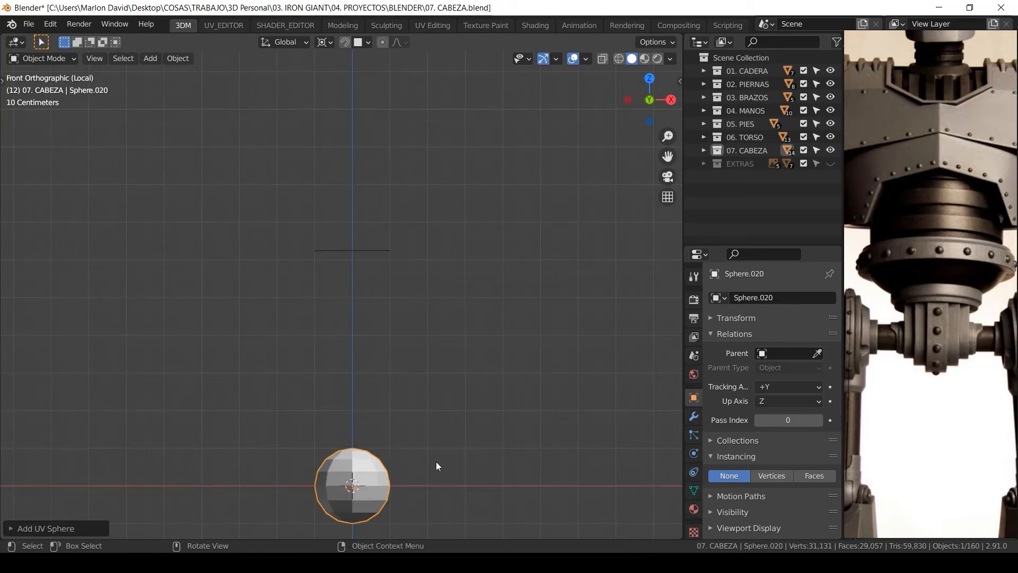
pyautogui.keyDown('shift'); pyautogui.moveTo(435, 462); pyautogui.dragTo(433, 361, button='middle'); pyautogui.keyUp('shift')
# Enable vertex instancing on the waist loop and set that loop as the new sphere's parent.
pyautogui.click(563, 234)
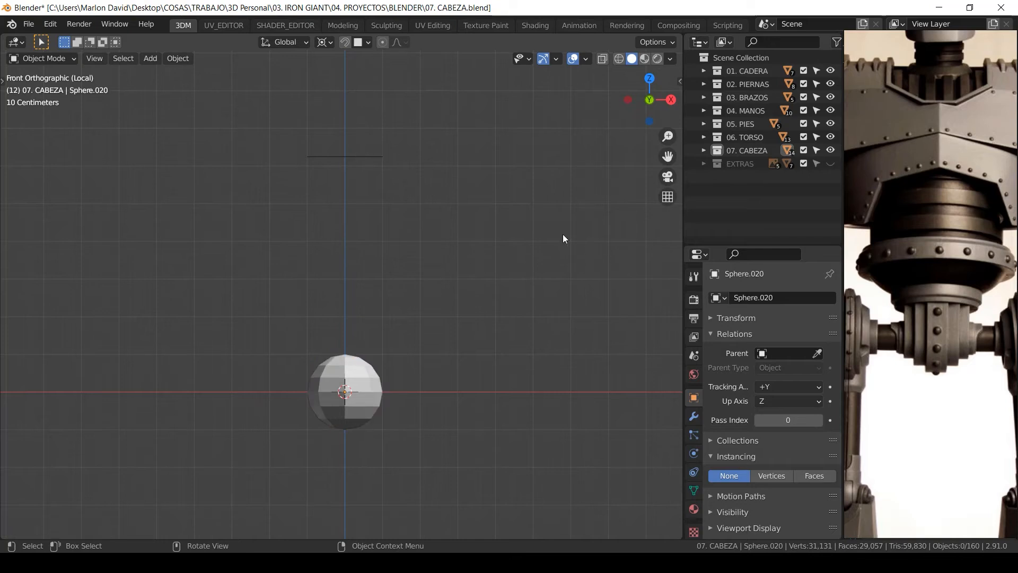
pyautogui.click(770, 476)
pyautogui.click(354, 395)
pyautogui.click(817, 353)
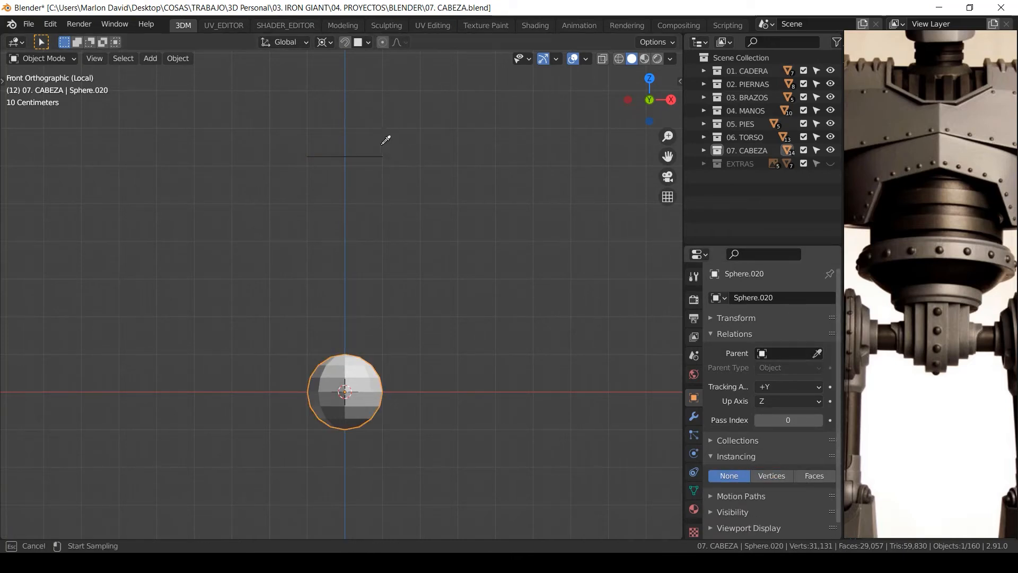
pyautogui.click(379, 156)
# Scale the sphere down in Object Mode to about 0.2 of its size.
pyautogui.press('Tab')
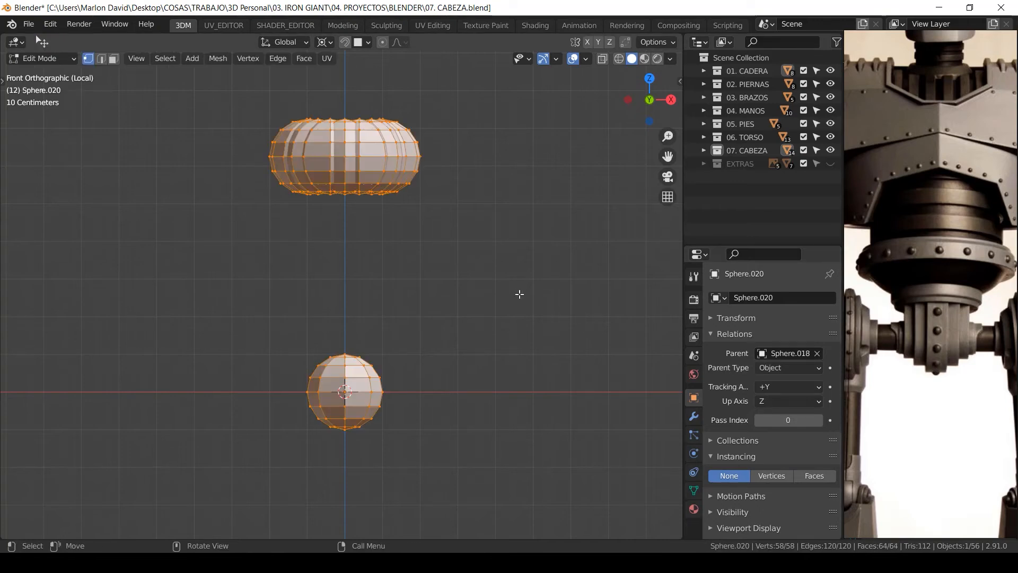
pyautogui.press('Tab')
pyautogui.press('s')
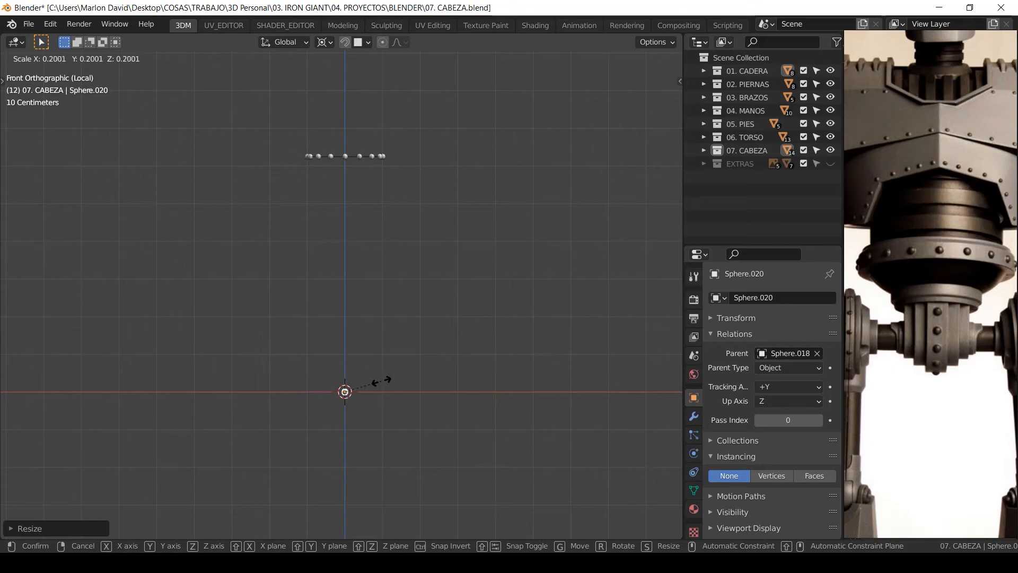
pyautogui.click(383, 382)
# Inspect the waist loop's rivets from the top and front, and leave Local View.
pyautogui.moveTo(383, 382); pyautogui.dragTo(374, 288, button='middle')
pyautogui.click(328, 325)
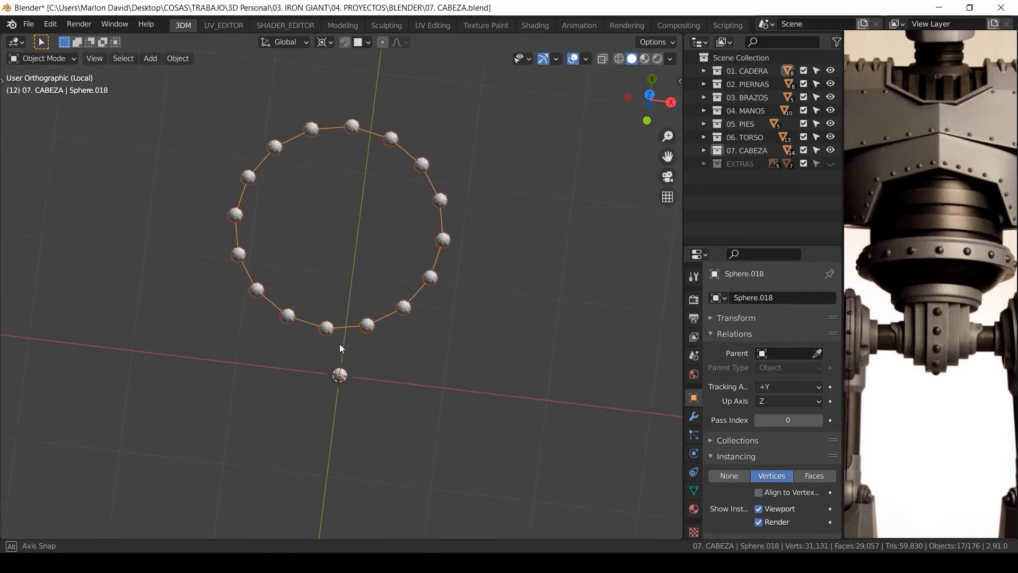
pyautogui.press('KP_7')
pyautogui.press('Tab')
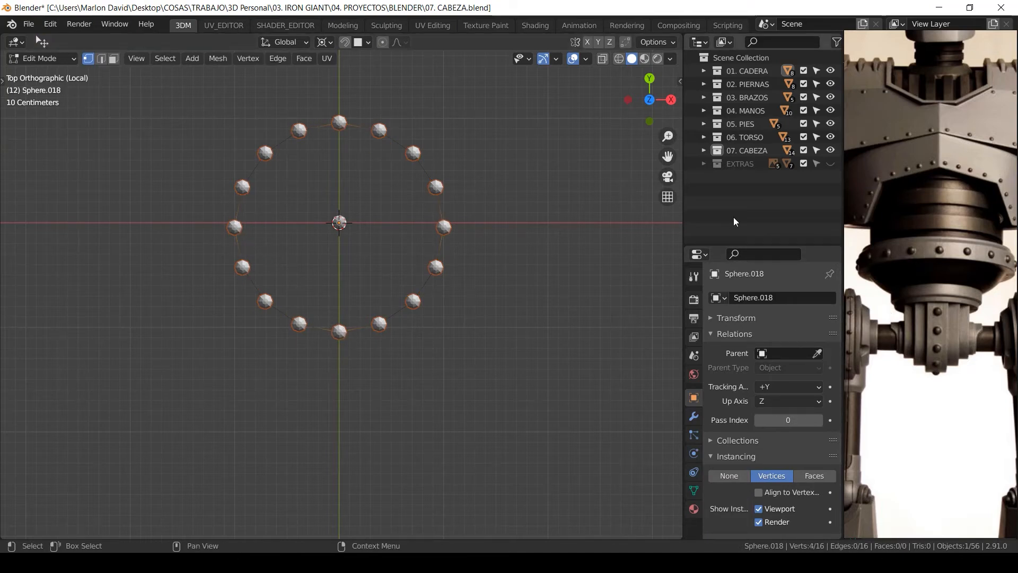
pyautogui.press('KP_1')
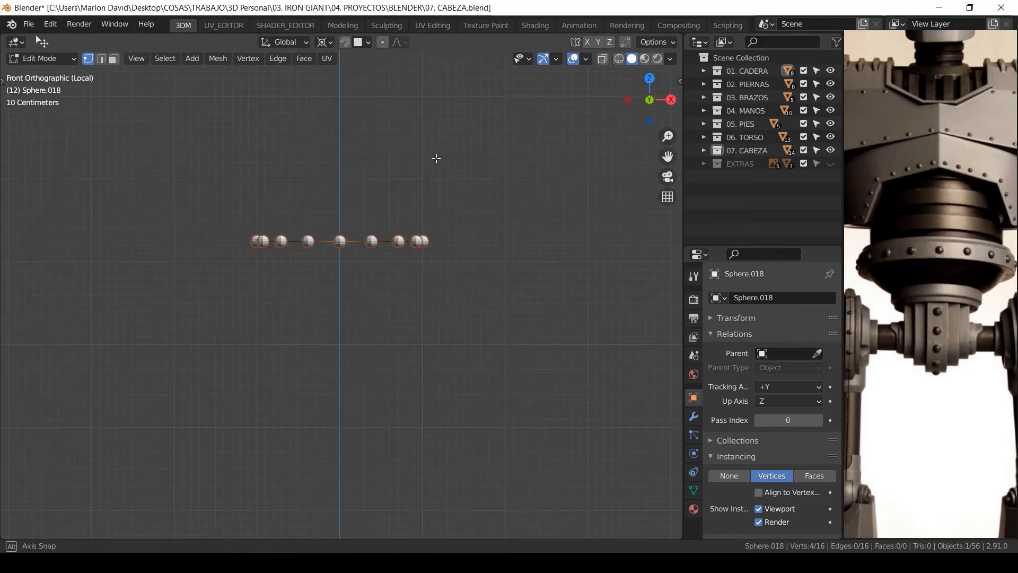
pyautogui.press('Tab')
pyautogui.press('KP_Divide')
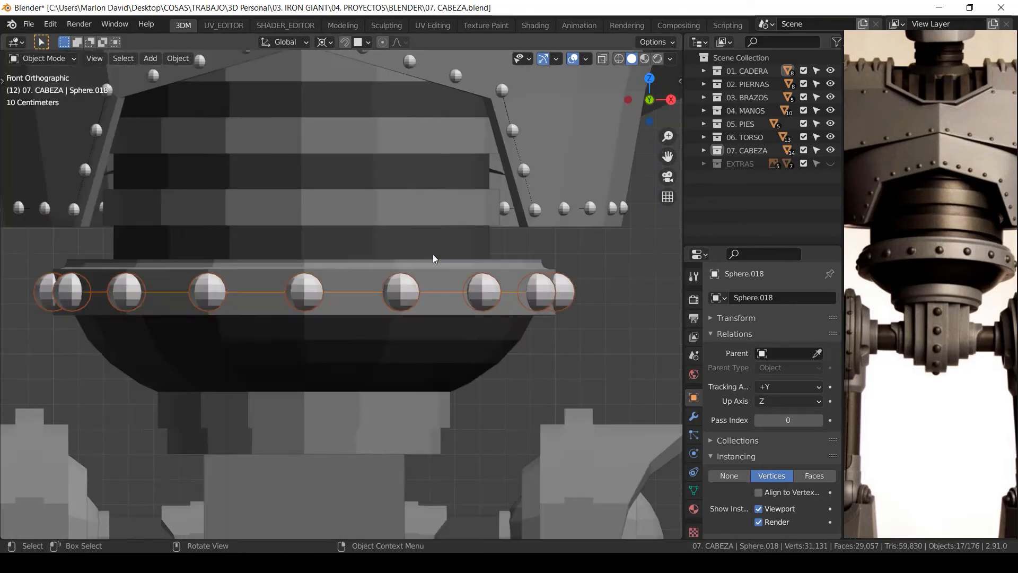
# Show the EXTRAS reference poster, select the rivet sphere at the world origin and view the waist ring in wireframe.
pyautogui.scroll(-8, 375, 285)
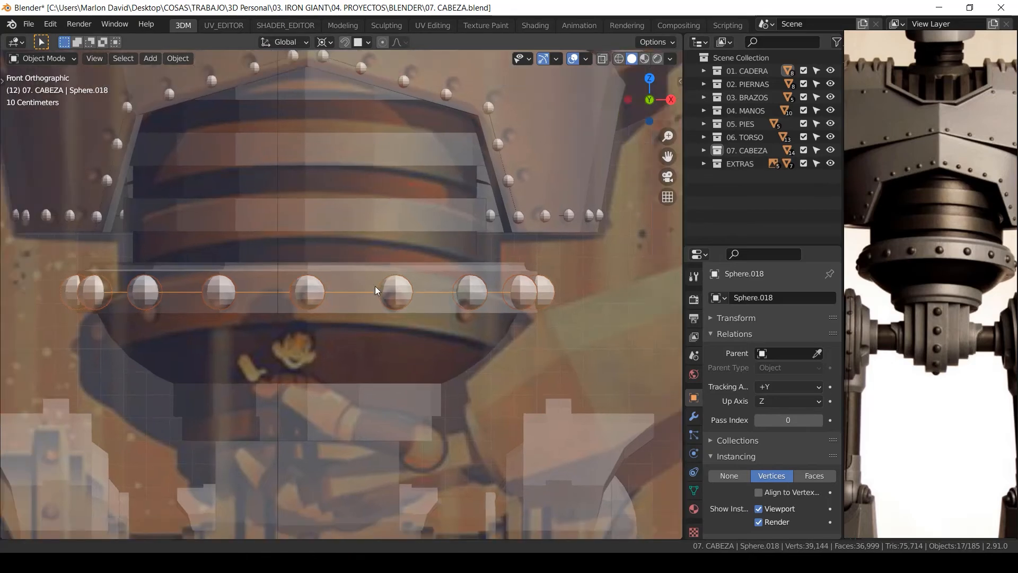
pyautogui.scroll(5, 373, 281)
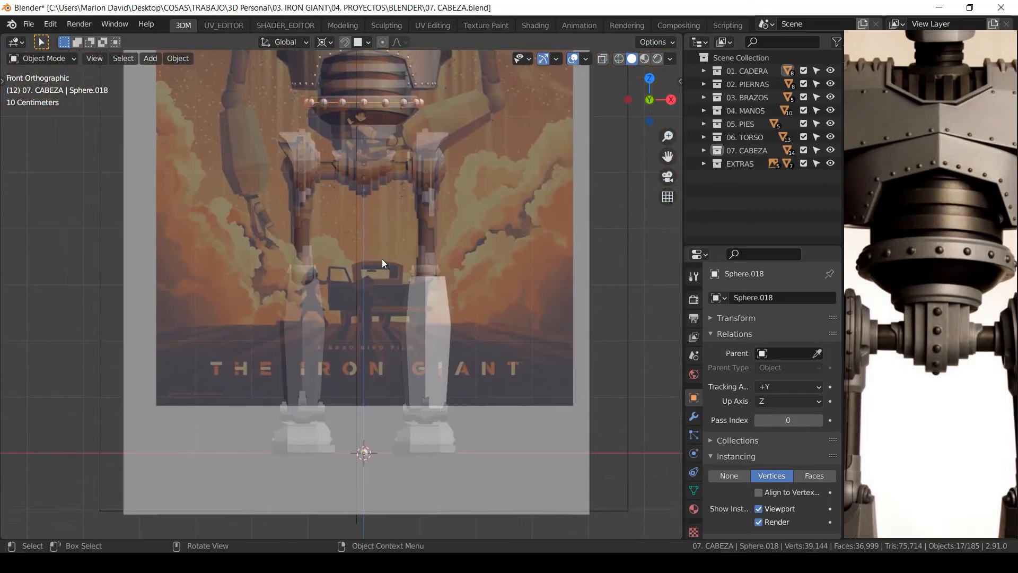
pyautogui.click(354, 360)
pyautogui.scroll(2, 390, 339)
pyautogui.keyDown('shift'); pyautogui.moveTo(418, 114); pyautogui.dragTo(399, 392, button='middle'); pyautogui.keyUp('shift')
pyautogui.moveTo(404, 106)
pyautogui.keyDown('shift'); pyautogui.mouseDown(button='middle')
pyautogui.moveTo(407, 288)
pyautogui.moveTo(335, 392)
pyautogui.mouseUp(button='middle'); pyautogui.keyUp('shift')
pyautogui.hotkey('shift', 'z')
pyautogui.scroll(2, 399, 367)
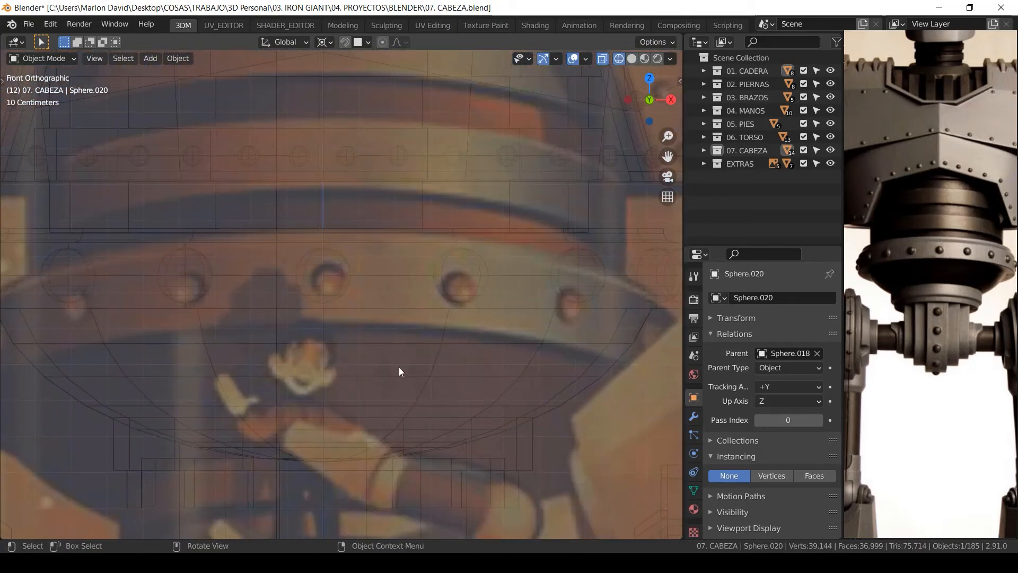
# Scale the rivet sphere down gradually to match the size of the waist rivets in the poster.
pyautogui.press('s')
pyautogui.click(371, 451)
pyautogui.press('s')
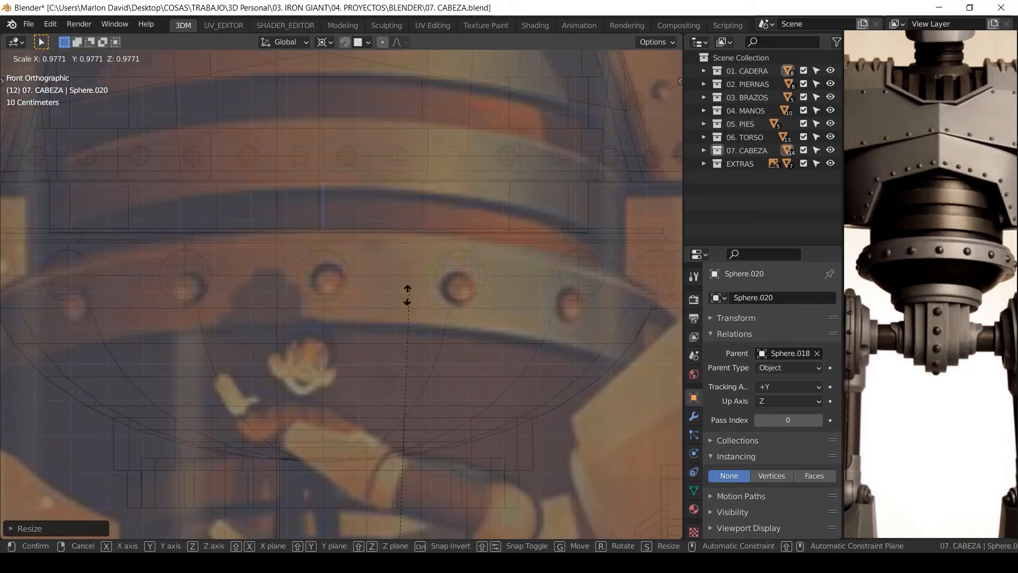
pyautogui.click(359, 473)
pyautogui.press('s')
pyautogui.click(372, 424)
pyautogui.press('g')
pyautogui.press('z')
pyautogui.press('s')
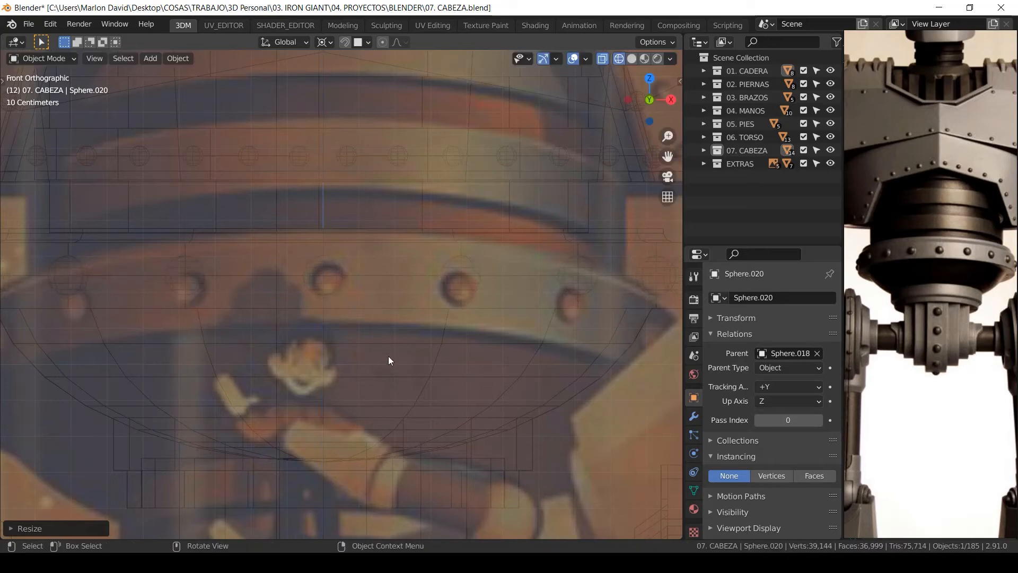
pyautogui.press('g')
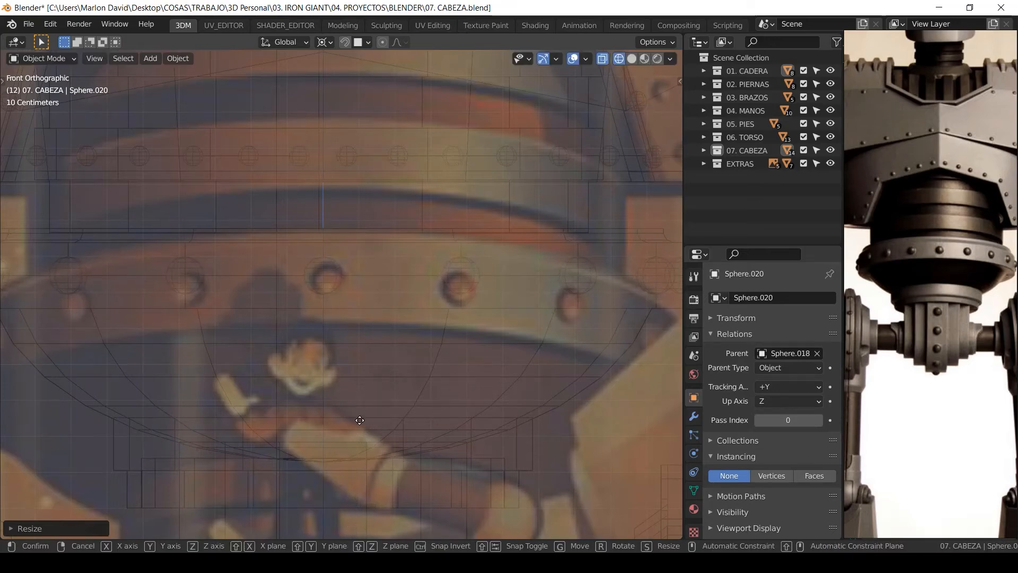
pyautogui.press('z')
pyautogui.click(359, 431)
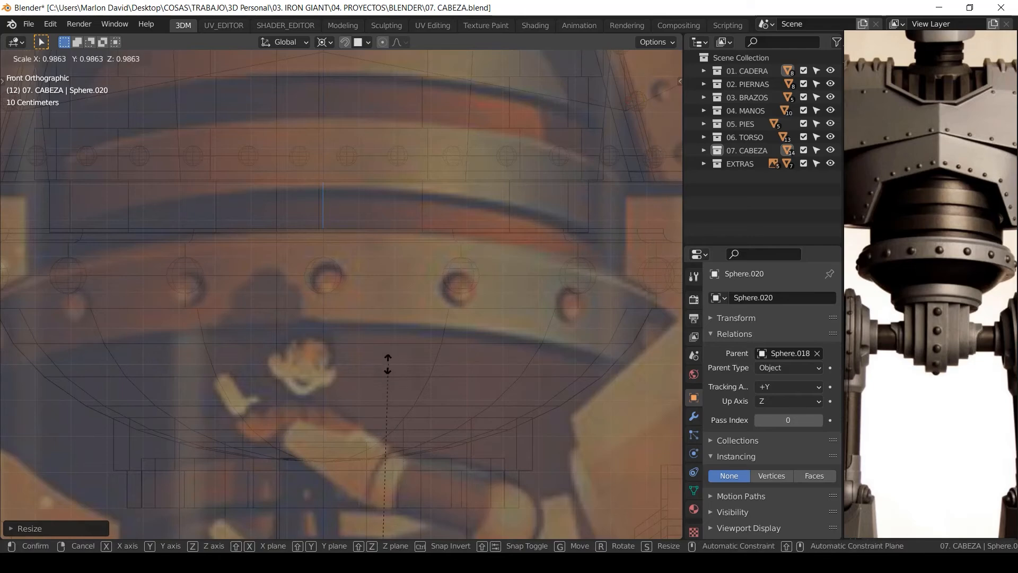
# Restore solid shading, hide the EXTRAS reference collection and check the waist rivets on the whole model.
pyautogui.scroll(-8, 386, 359)
pyautogui.scroll(-5, 427, 275)
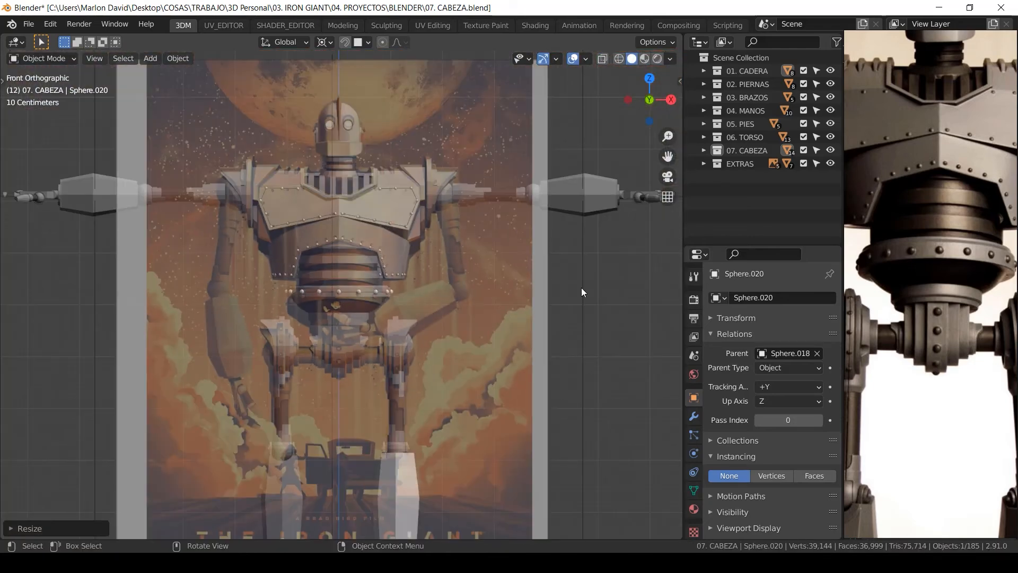
pyautogui.click(830, 164)
pyautogui.keyDown('shift'); pyautogui.moveTo(400, 370); pyautogui.dragTo(362, 221, button='middle'); pyautogui.keyUp('shift')
pyautogui.keyDown('shift'); pyautogui.moveTo(427, 190); pyautogui.dragTo(415, 352, button='middle'); pyautogui.keyUp('shift')
pyautogui.scroll(5, 413, 339)
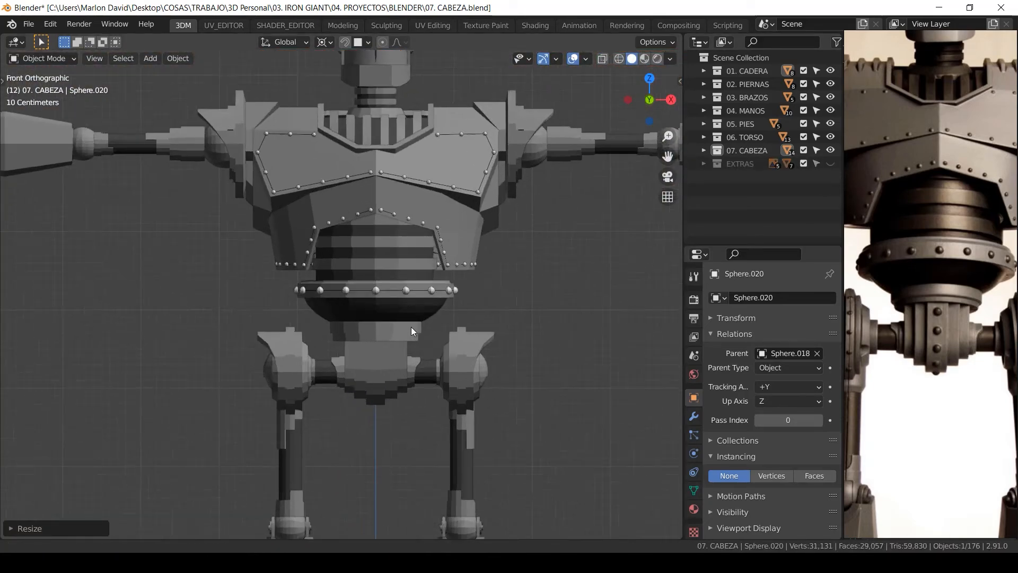
pyautogui.keyDown('shift'); pyautogui.moveTo(417, 285); pyautogui.dragTo(365, 218, button='middle'); pyautogui.keyUp('shift')
pyautogui.keyDown('shift'); pyautogui.moveTo(451, 251); pyautogui.dragTo(397, 249, button='middle'); pyautogui.keyUp('shift')
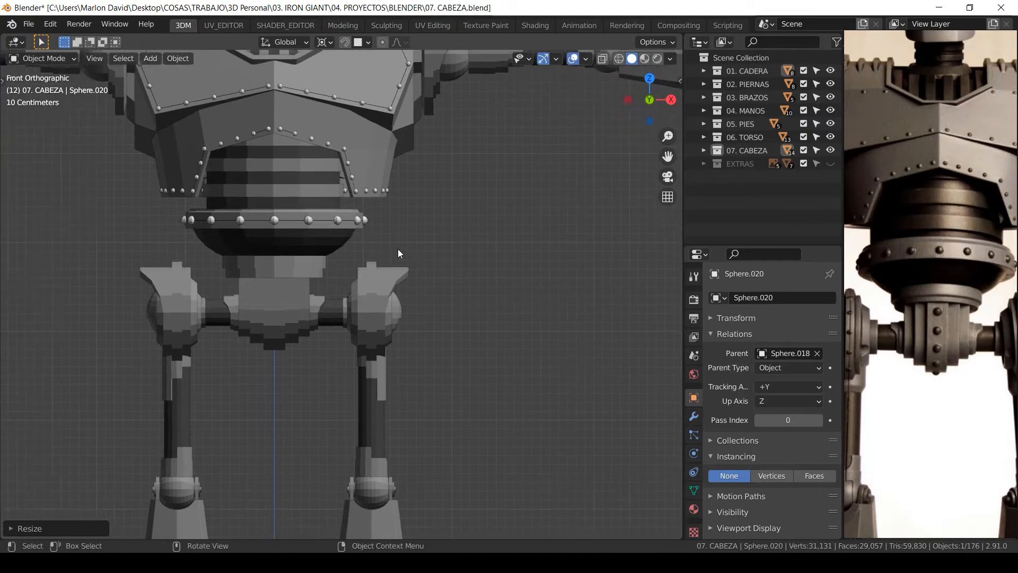
# Duplicate the vertical centre edge loop of the hip joint piece in place and separate it into its own object.
pyautogui.scroll(2, 396, 251)
pyautogui.click(383, 284)
pyautogui.keyDown('shift'); pyautogui.moveTo(420, 314); pyautogui.dragTo(234, 315, button='middle'); pyautogui.keyUp('shift')
pyautogui.press('Tab')
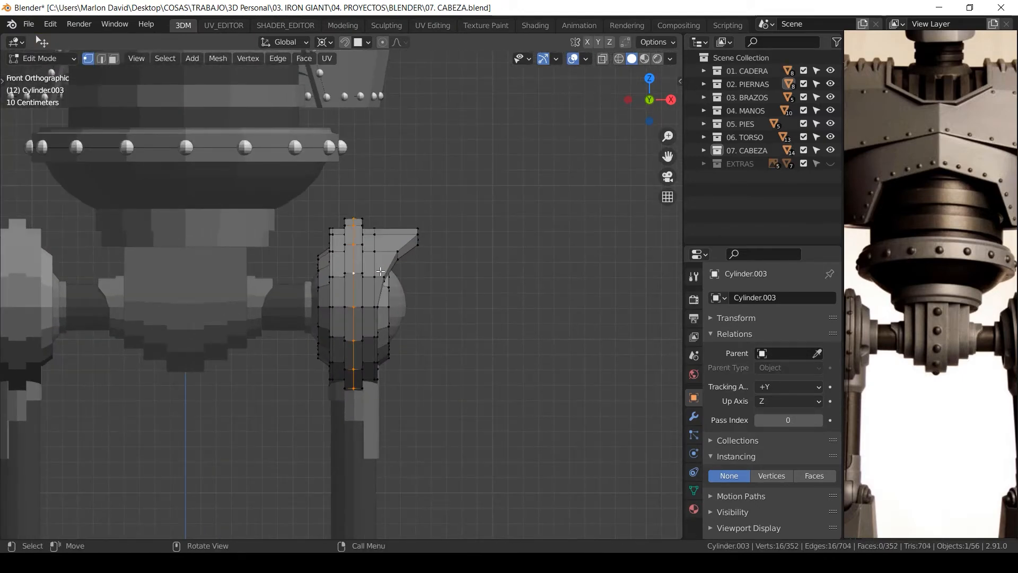
pyautogui.moveTo(380, 271)
pyautogui.mouseDown(button='middle')
pyautogui.moveTo(197, 268)
pyautogui.moveTo(456, 277)
pyautogui.moveTo(379, 267)
pyautogui.mouseUp(button='middle')
pyautogui.press('KP_1')
pyautogui.keyDown('ctrl'); pyautogui.moveTo(393, 313); pyautogui.dragTo(327, 237, button='middle'); pyautogui.keyUp('ctrl')
pyautogui.keyDown('ctrl'); pyautogui.moveTo(404, 302); pyautogui.dragTo(425, 342, button='middle'); pyautogui.keyUp('ctrl')
pyautogui.hotkey('shift', 'd')
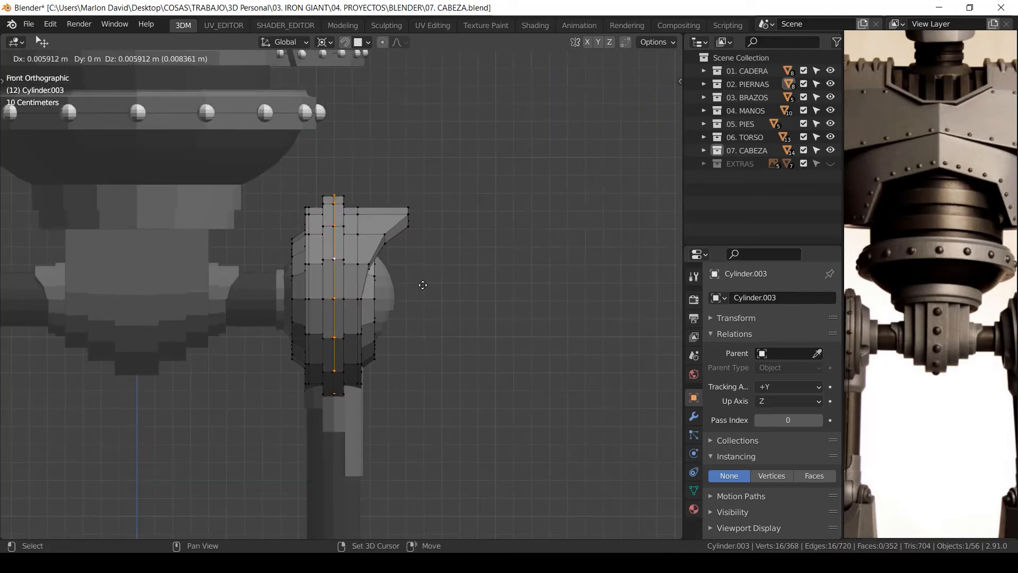
pyautogui.rightClick(424, 281)
pyautogui.press('p')
pyautogui.click(427, 282)
pyautogui.press('Tab')
pyautogui.click(427, 283)
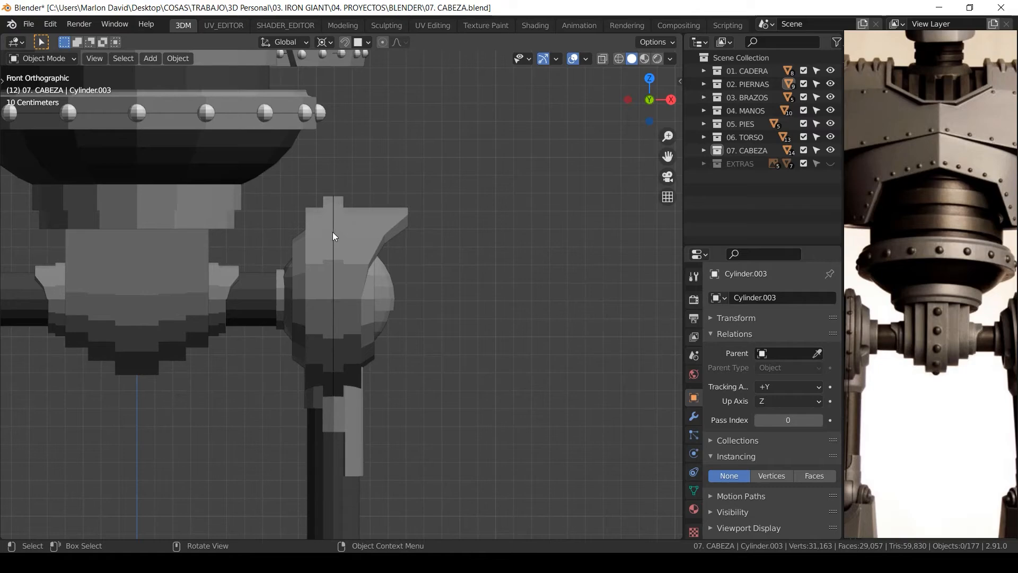
# Duplicate the small rivet sphere parented to Cube.016 at the world origin, keeping the copy in place.
pyautogui.click(335, 231)
pyautogui.click(336, 232)
pyautogui.keyDown('ctrl'); pyautogui.moveTo(329, 249); pyautogui.dragTo(332, 227, button='middle'); pyautogui.keyUp('ctrl')
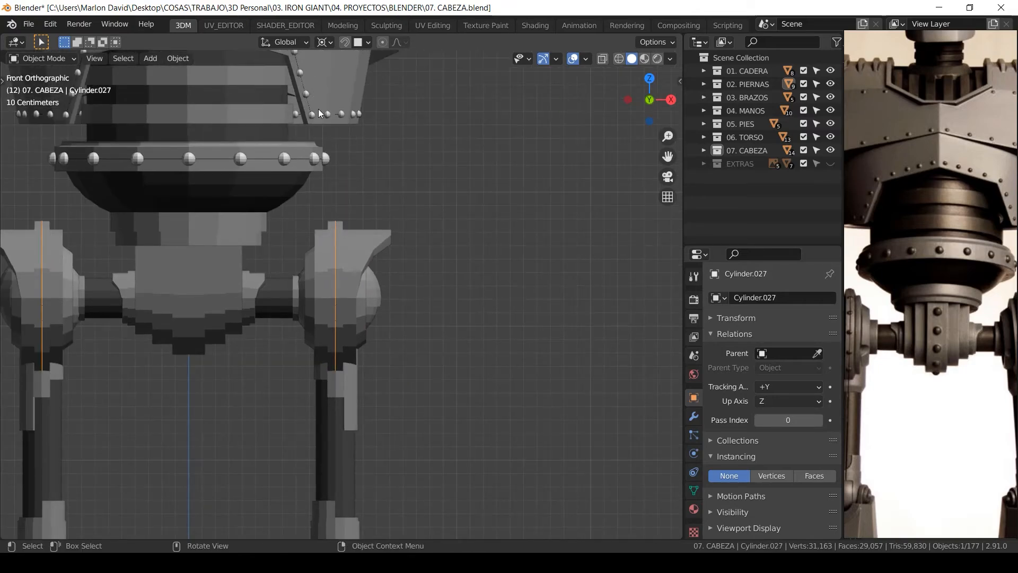
pyautogui.keyDown('shift'); pyautogui.moveTo(318, 109); pyautogui.dragTo(321, 136, button='middle'); pyautogui.keyUp('shift')
pyautogui.keyDown('shift'); pyautogui.moveTo(287, 471); pyautogui.dragTo(302, 174, button='middle'); pyautogui.keyUp('shift')
pyautogui.keyDown('ctrl'); pyautogui.moveTo(302, 173); pyautogui.dragTo(299, 283, button='middle'); pyautogui.keyUp('ctrl')
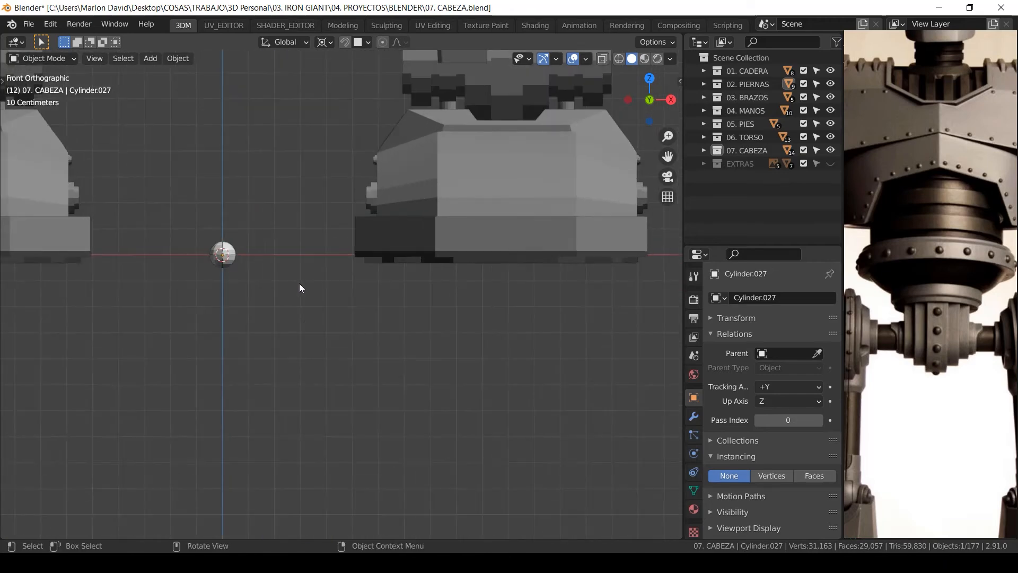
pyautogui.keyDown('shift'); pyautogui.moveTo(179, 256); pyautogui.dragTo(323, 288, button='middle'); pyautogui.keyUp('shift')
pyautogui.click(380, 282)
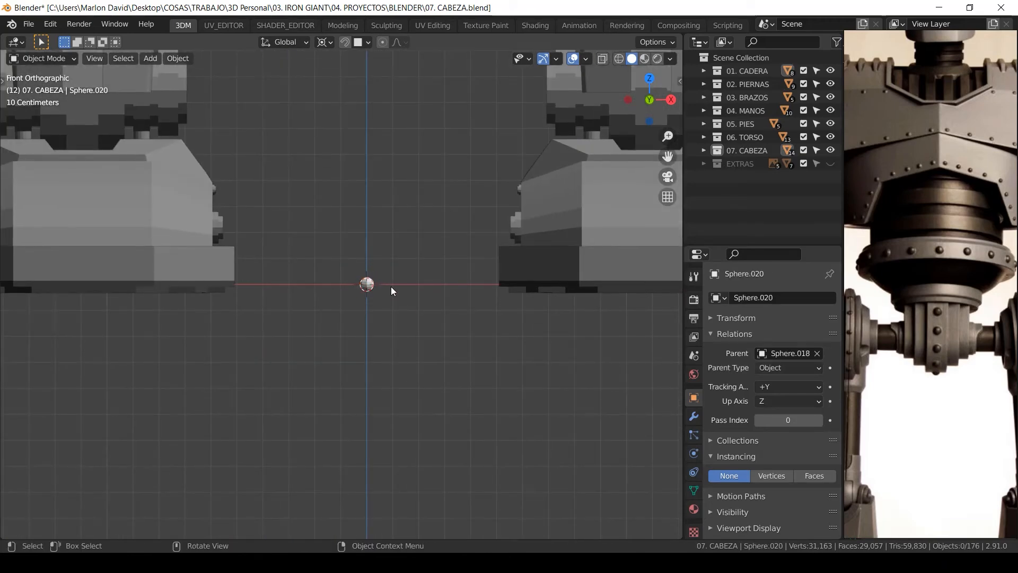
pyautogui.scroll(3, 390, 286)
pyautogui.keyDown('shift'); pyautogui.moveTo(419, 326); pyautogui.dragTo(341, 335, button='middle'); pyautogui.keyUp('shift')
pyautogui.moveTo(353, 265)
pyautogui.keyDown('ctrl'); pyautogui.mouseDown(button='middle')
pyautogui.moveTo(361, 303)
pyautogui.moveTo(367, 150)
pyautogui.moveTo(390, 129)
pyautogui.moveTo(349, 269)
pyautogui.mouseUp(button='middle'); pyautogui.keyUp('ctrl')
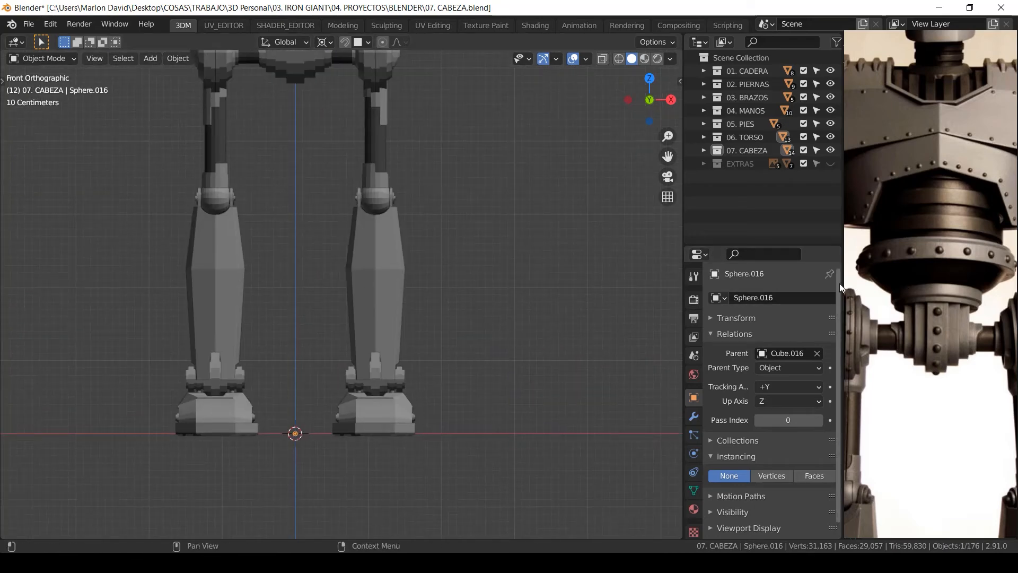
pyautogui.keyDown('shift'); pyautogui.moveTo(359, 351); pyautogui.dragTo(341, 437, button='middle'); pyautogui.keyUp('shift')
pyautogui.scroll(-1, 336, 434)
pyautogui.hotkey('shift', 'd')
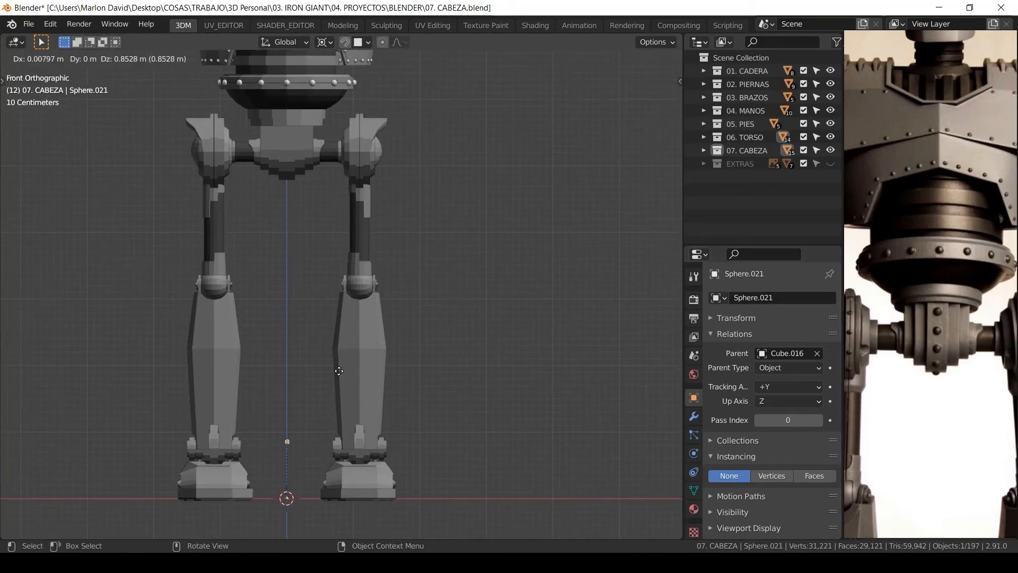
pyautogui.click(339, 371)
# Add the separated hip joint edge loop to the selection with the sphere copy and isolate them in local view.
pyautogui.keyDown('shift'); pyautogui.moveTo(330, 341); pyautogui.dragTo(305, 488, button='middle'); pyautogui.keyUp('shift')
pyautogui.keyDown('ctrl'); pyautogui.moveTo(305, 488); pyautogui.dragTo(340, 350, button='middle'); pyautogui.keyUp('ctrl')
pyautogui.keyDown('ctrl'); pyautogui.moveTo(341, 350); pyautogui.dragTo(310, 404, button='middle'); pyautogui.keyUp('ctrl')
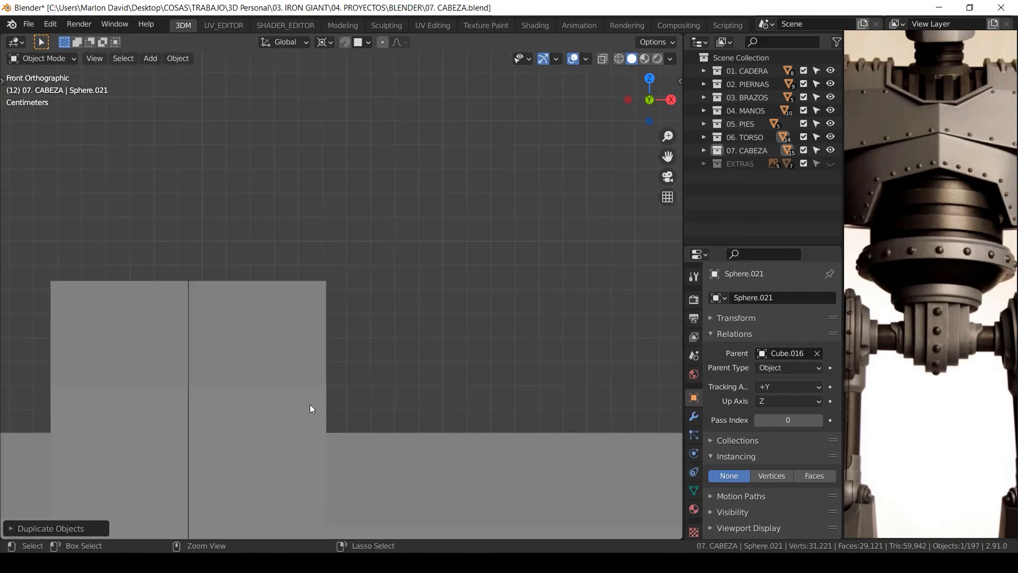
pyautogui.moveTo(249, 333)
pyautogui.keyDown('shift'); pyautogui.mouseDown(button='middle')
pyautogui.moveTo(356, 298)
pyautogui.moveTo(291, 252)
pyautogui.moveTo(394, 308)
pyautogui.mouseUp(button='middle'); pyautogui.keyUp('shift')
pyautogui.keyDown('shift'); pyautogui.click(277, 247); pyautogui.keyUp('shift')
pyautogui.keyDown('shift'); pyautogui.click(276, 249); pyautogui.keyUp('shift')
pyautogui.press('z')
pyautogui.press('b')
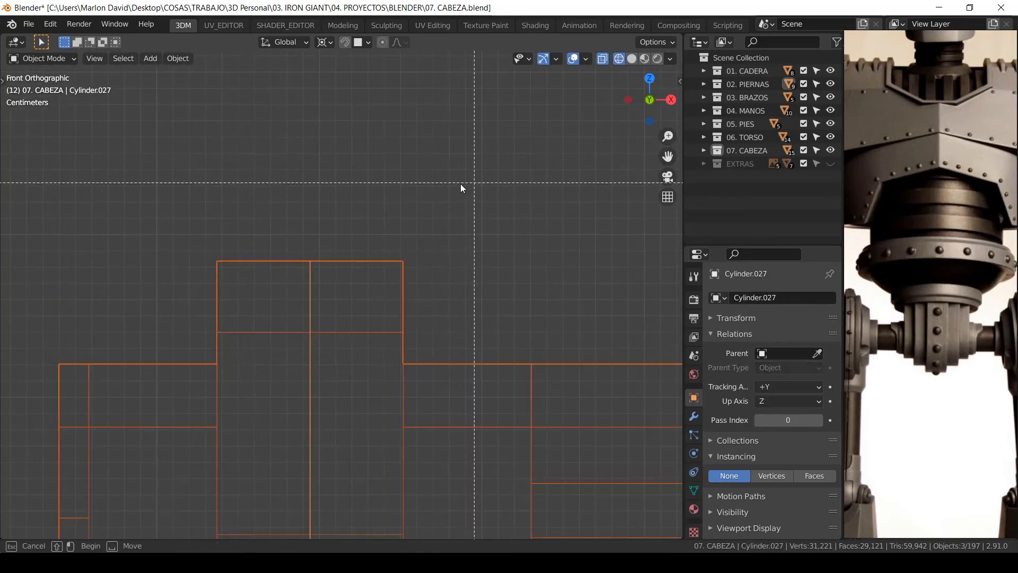
pyautogui.moveTo(460, 183); pyautogui.dragTo(325, 340, button='middle')
pyautogui.press('z')
pyautogui.moveTo(339, 255)
pyautogui.keyDown('ctrl'); pyautogui.mouseDown(button='middle')
pyautogui.moveTo(346, 339)
pyautogui.moveTo(364, 354)
pyautogui.mouseUp(button='middle'); pyautogui.keyUp('ctrl')
pyautogui.press('KP_Divide')
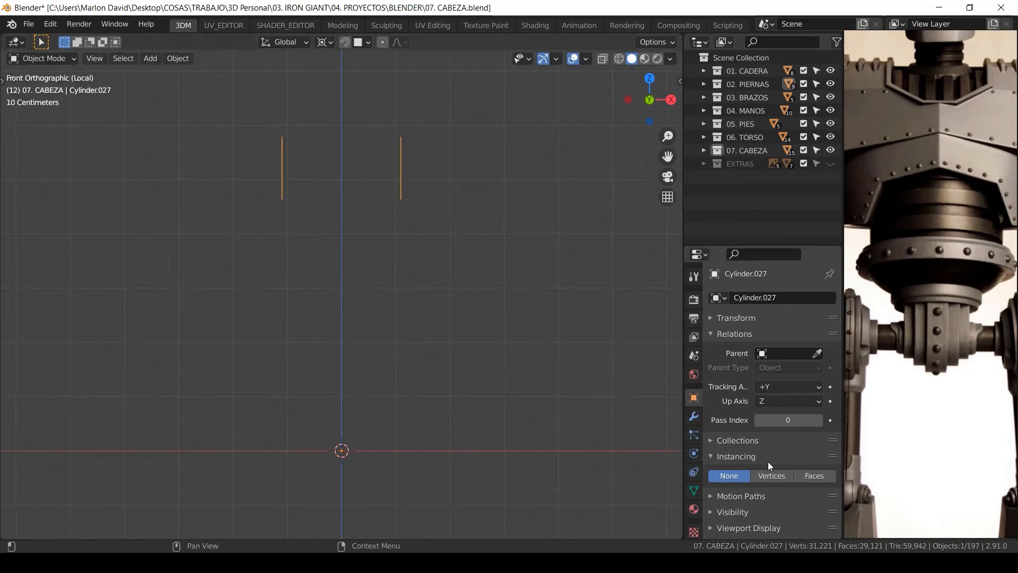
# Set the hip joint loop's instancing to Vertices and make that loop the parent of the sphere copy.
pyautogui.click(771, 475)
pyautogui.click(344, 452)
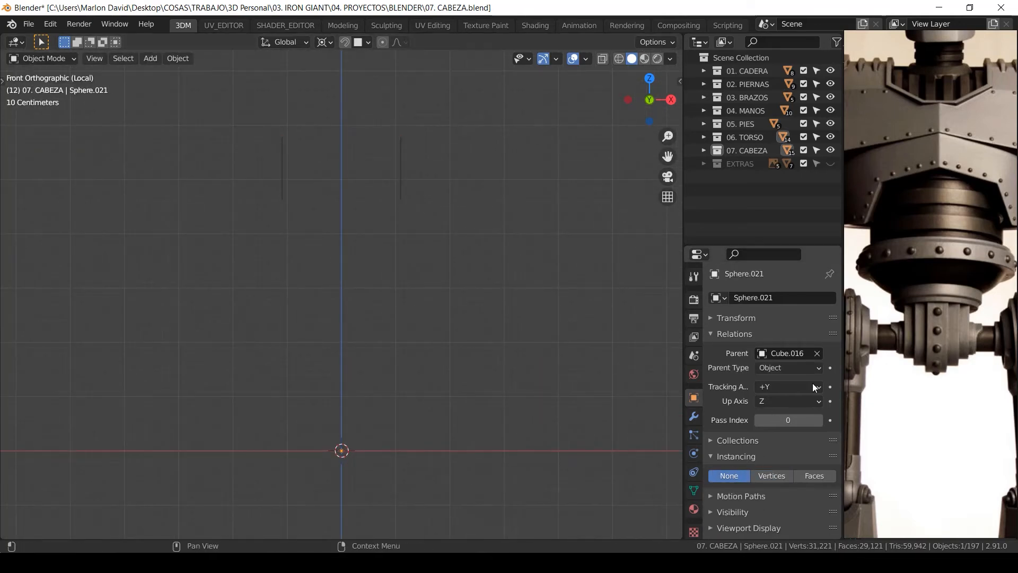
pyautogui.click(817, 353)
pyautogui.click(408, 173)
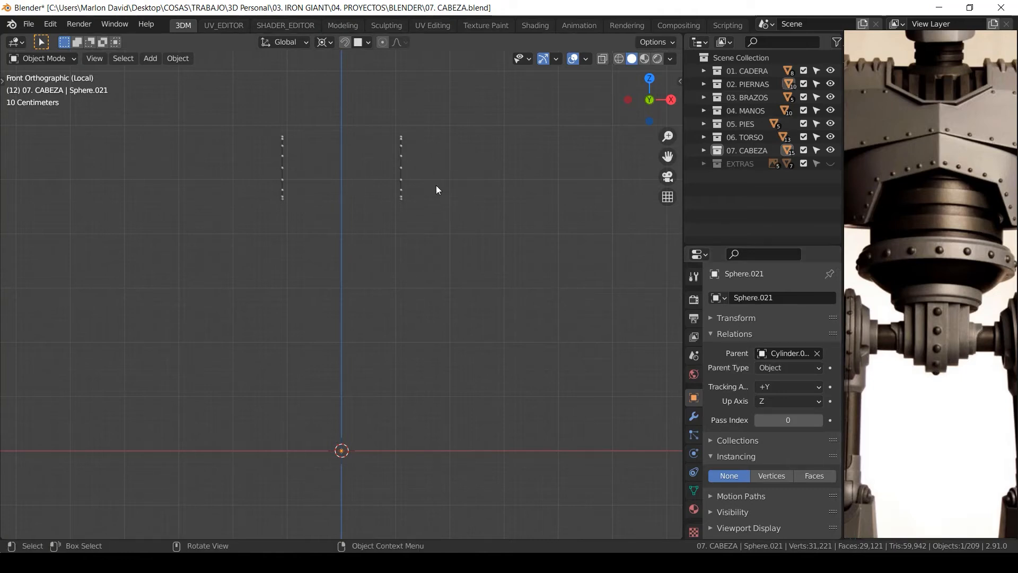
# Inspect the rivet rings on both hip joint loops from an angle and in the right side view.
pyautogui.moveTo(435, 186); pyautogui.dragTo(733, 228, button='middle')
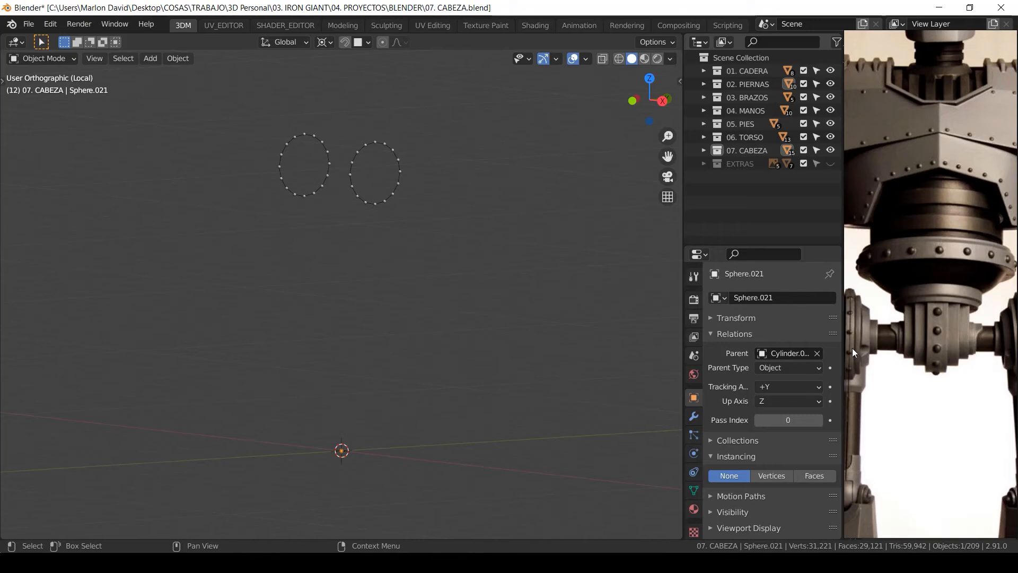
pyautogui.keyDown('shift'); pyautogui.moveTo(400, 198); pyautogui.dragTo(409, 244, button='middle'); pyautogui.keyUp('shift')
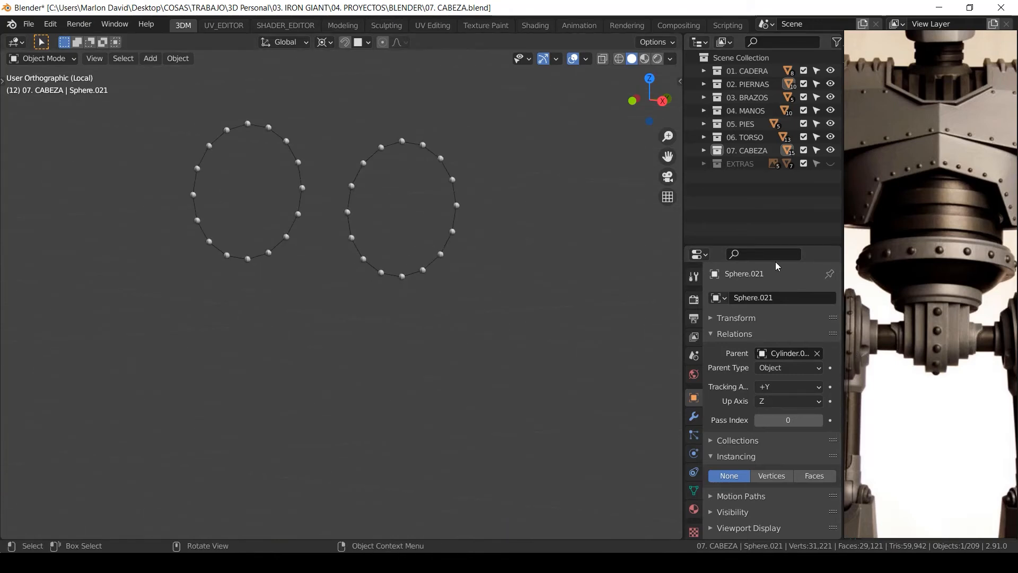
pyautogui.keyDown('shift'); pyautogui.moveTo(494, 248); pyautogui.dragTo(508, 324, button='middle'); pyautogui.keyUp('shift')
pyautogui.keyDown('ctrl'); pyautogui.moveTo(508, 323); pyautogui.dragTo(509, 301, button='middle'); pyautogui.keyUp('ctrl')
pyautogui.keyDown('alt'); pyautogui.moveTo(510, 301); pyautogui.dragTo(610, 298, button='middle'); pyautogui.keyUp('alt')
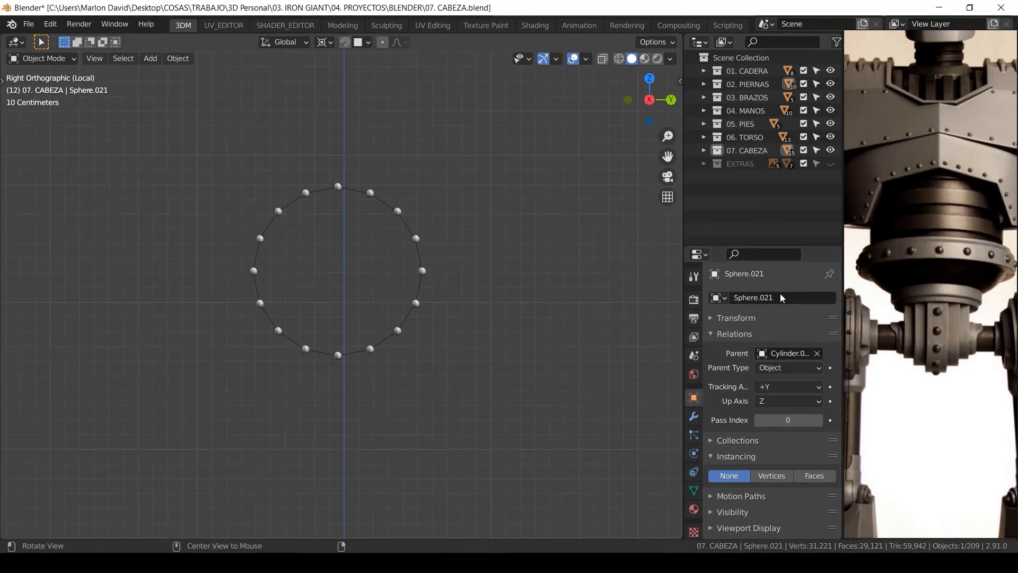
pyautogui.keyDown('shift'); pyautogui.moveTo(345, 151); pyautogui.dragTo(340, 180, button='middle'); pyautogui.keyUp('shift')
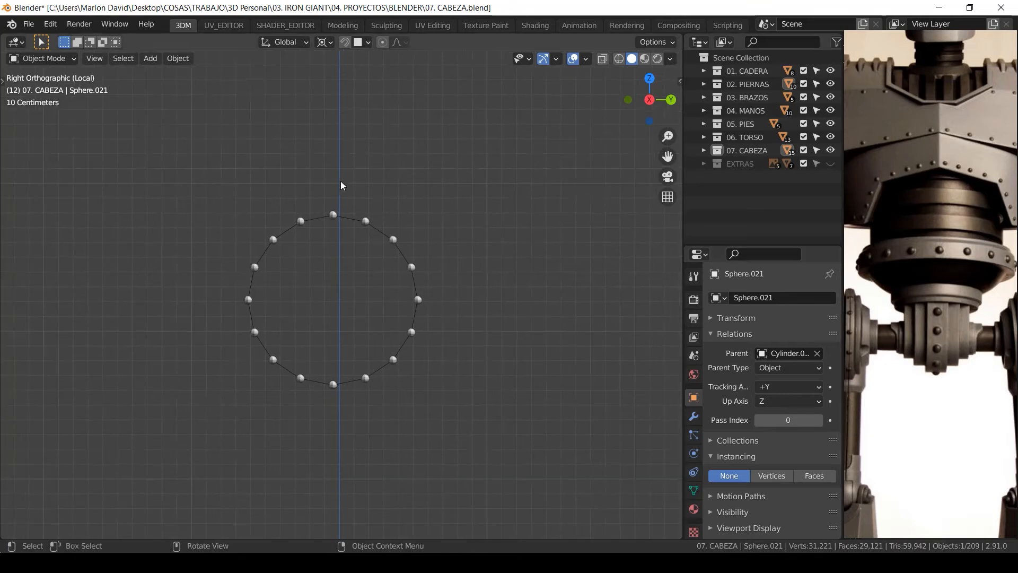
pyautogui.click(259, 297)
pyautogui.click(275, 257)
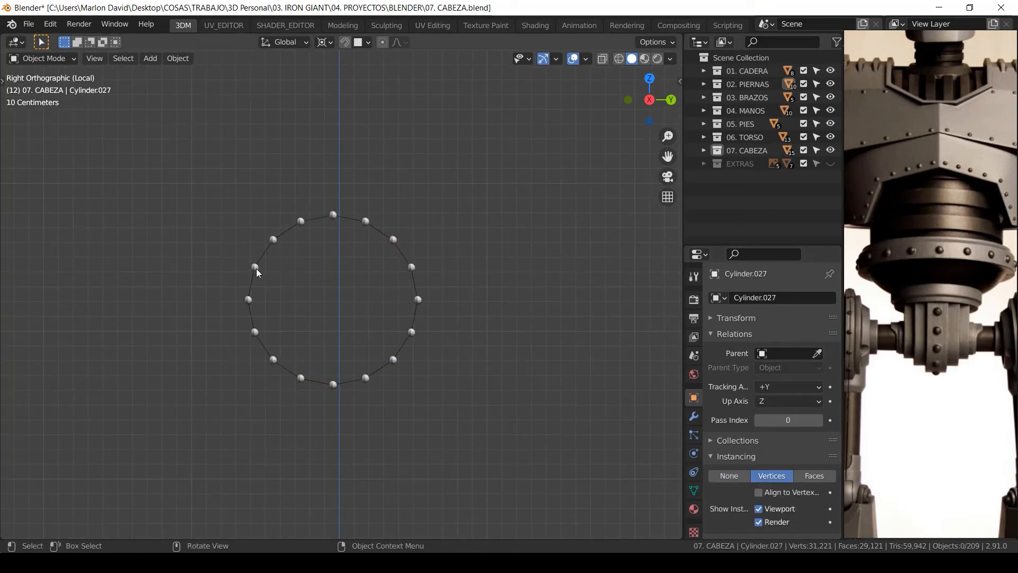
pyautogui.click(256, 268)
# Leave local view, clear the selection and check the hip joint rivets on the whole model from the front.
pyautogui.scroll(-4, 307, 291)
pyautogui.moveTo(307, 291); pyautogui.dragTo(462, 350, button='middle')
pyautogui.keyDown('ctrl'); pyautogui.moveTo(460, 275); pyautogui.dragTo(439, 276, button='middle'); pyautogui.keyUp('ctrl')
pyautogui.press('KP_Divide')
pyautogui.keyDown('ctrl'); pyautogui.moveTo(306, 318); pyautogui.dragTo(330, 217, button='middle'); pyautogui.keyUp('ctrl')
pyautogui.keyDown('ctrl'); pyautogui.moveTo(328, 236); pyautogui.dragTo(316, 291, button='middle'); pyautogui.keyUp('ctrl')
pyautogui.scroll(-2, 329, 289)
pyautogui.hotkey('alt', 'a')
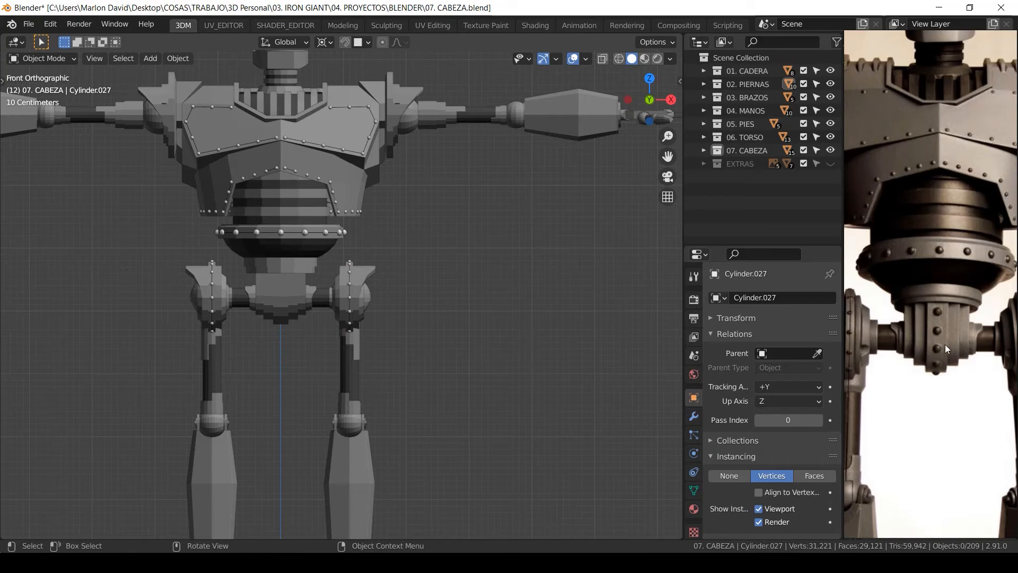
# Duplicate the vertical centre edge line of the middle pelvis block in place and separate it into its own object.
pyautogui.scroll(3, 272, 354)
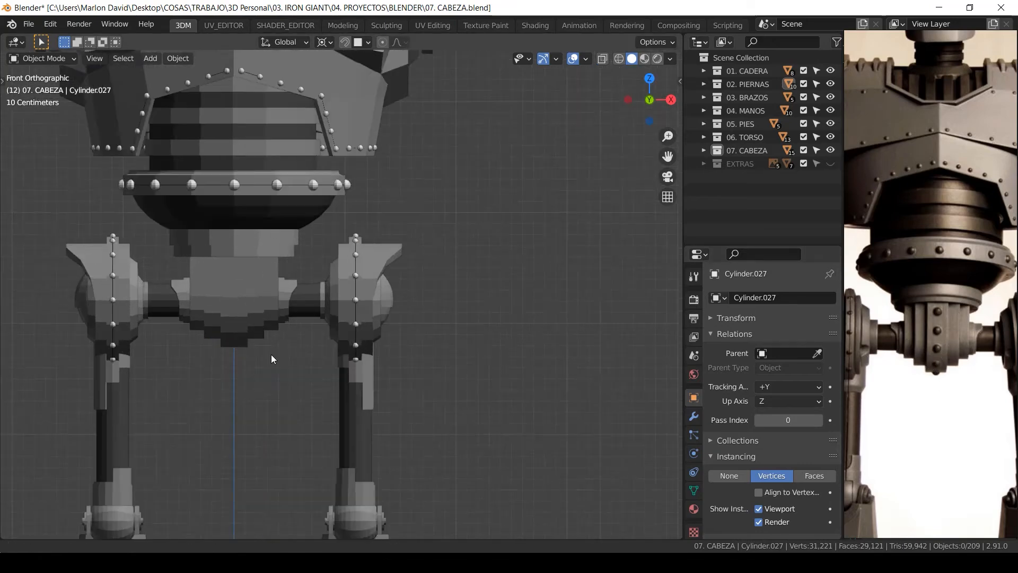
pyautogui.click(269, 339)
pyautogui.press('Tab')
pyautogui.scroll(2, 265, 308)
pyautogui.scroll(1, 265, 307)
pyautogui.hotkey('shift', 'd')
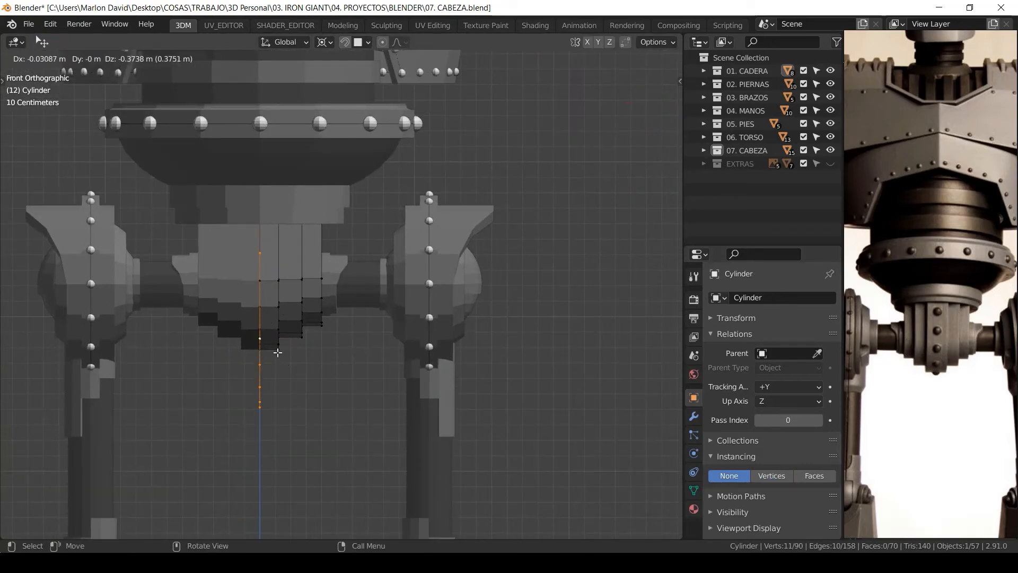
pyautogui.rightClick(279, 351)
pyautogui.press('p')
pyautogui.click(278, 350)
pyautogui.press('Tab')
# Select the rivet sphere parented to Sphere.018 at the world origin between the feet.
pyautogui.keyDown('shift'); pyautogui.moveTo(283, 457); pyautogui.dragTo(303, 294, button='middle'); pyautogui.keyUp('shift')
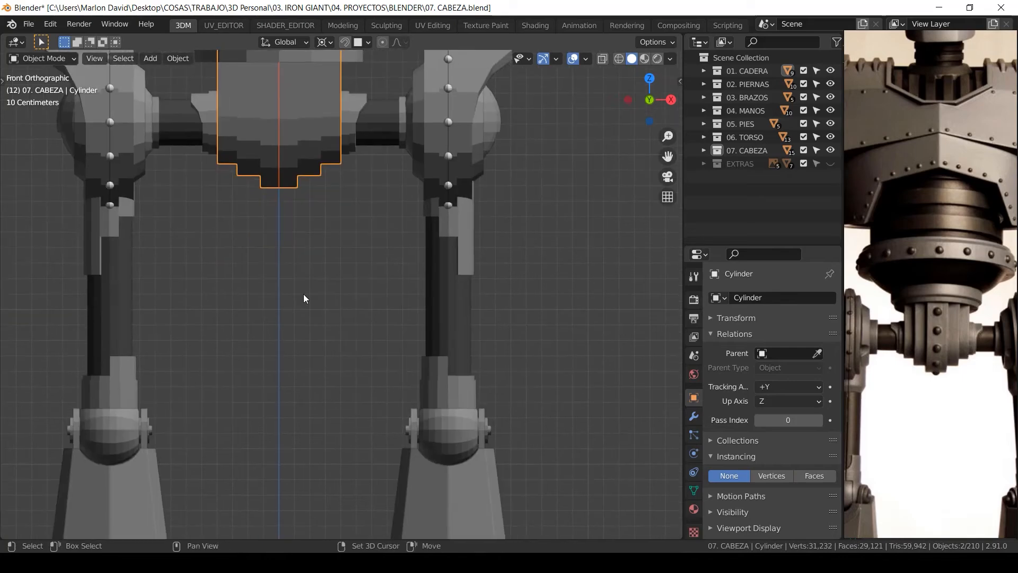
pyautogui.keyDown('shift'); pyautogui.moveTo(361, 197); pyautogui.dragTo(407, 359, button='middle'); pyautogui.keyUp('shift')
pyautogui.keyDown('shift'); pyautogui.moveTo(346, 435); pyautogui.dragTo(380, 101, button='middle'); pyautogui.keyUp('shift')
pyautogui.moveTo(347, 456)
pyautogui.keyDown('shift'); pyautogui.mouseDown(button='middle')
pyautogui.moveTo(349, 228)
pyautogui.moveTo(331, 299)
pyautogui.mouseUp(button='middle'); pyautogui.keyUp('shift')
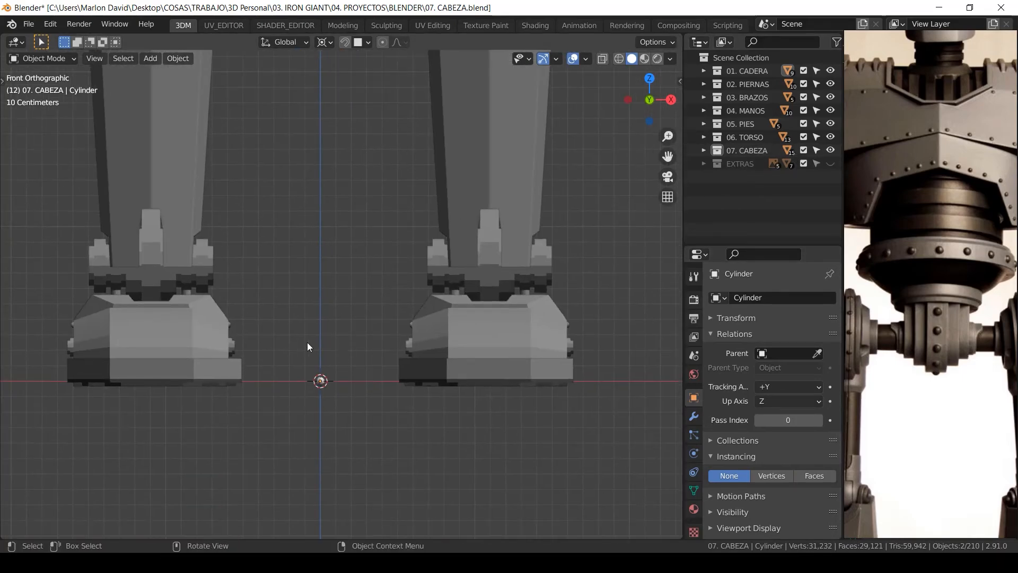
pyautogui.scroll(2, 335, 307)
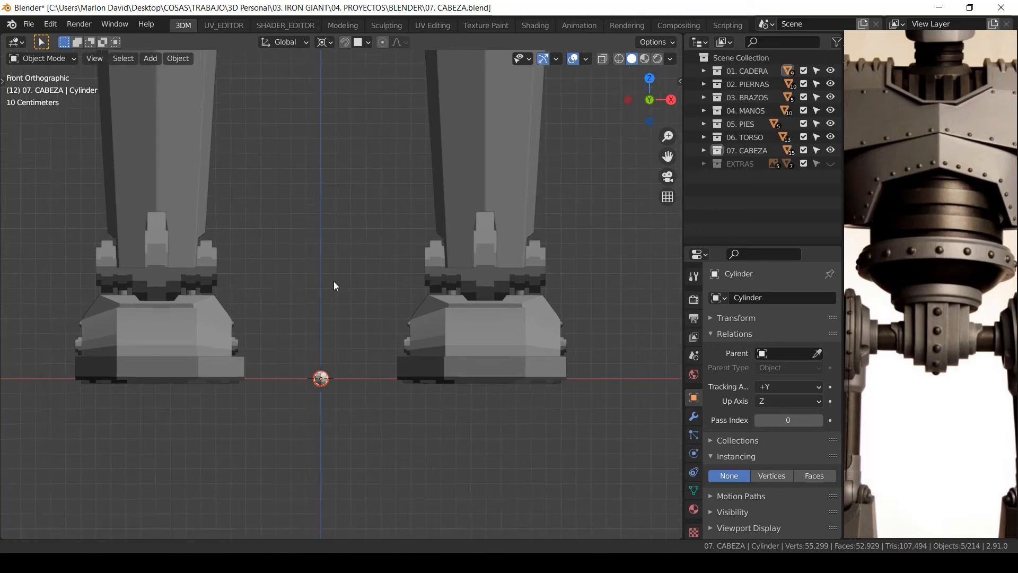
pyautogui.click(334, 395)
pyautogui.scroll(3, 328, 383)
pyautogui.keyDown('shift'); pyautogui.moveTo(333, 396); pyautogui.dragTo(372, 432, button='middle'); pyautogui.keyUp('shift')
pyautogui.scroll(-4, 330, 379)
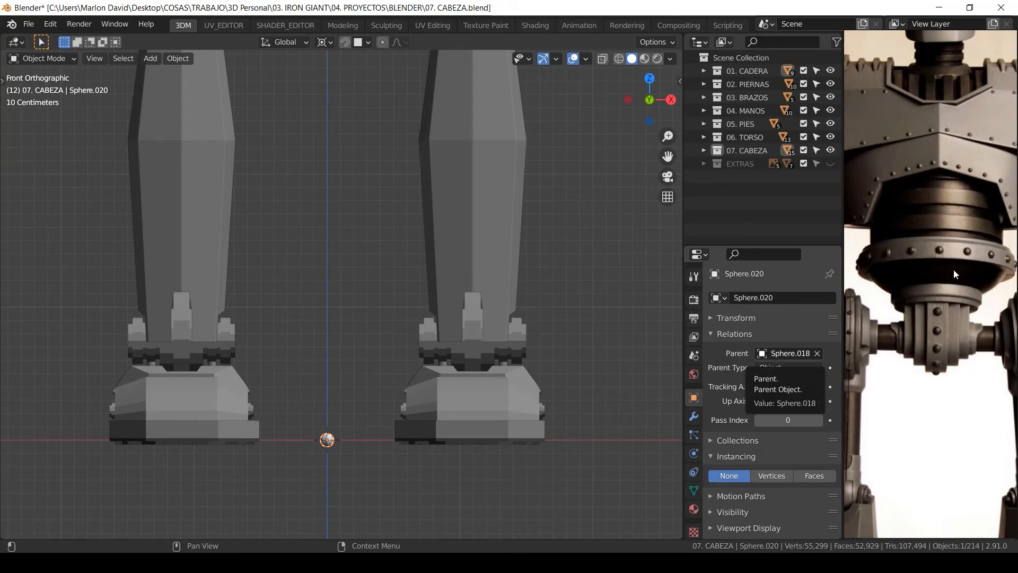
# Add the separated pelvis edge line to the selection and isolate it with the rivet sphere in local view.
pyautogui.keyDown('shift'); pyautogui.moveTo(421, 348); pyautogui.dragTo(430, 525, button='middle'); pyautogui.keyUp('shift')
pyautogui.keyDown('shift'); pyautogui.moveTo(395, 175); pyautogui.dragTo(424, 524, button='middle'); pyautogui.keyUp('shift')
pyautogui.scroll(5, 374, 386)
pyautogui.keyDown('shift'); pyautogui.moveTo(342, 374); pyautogui.dragTo(326, 252, button='middle'); pyautogui.keyUp('shift')
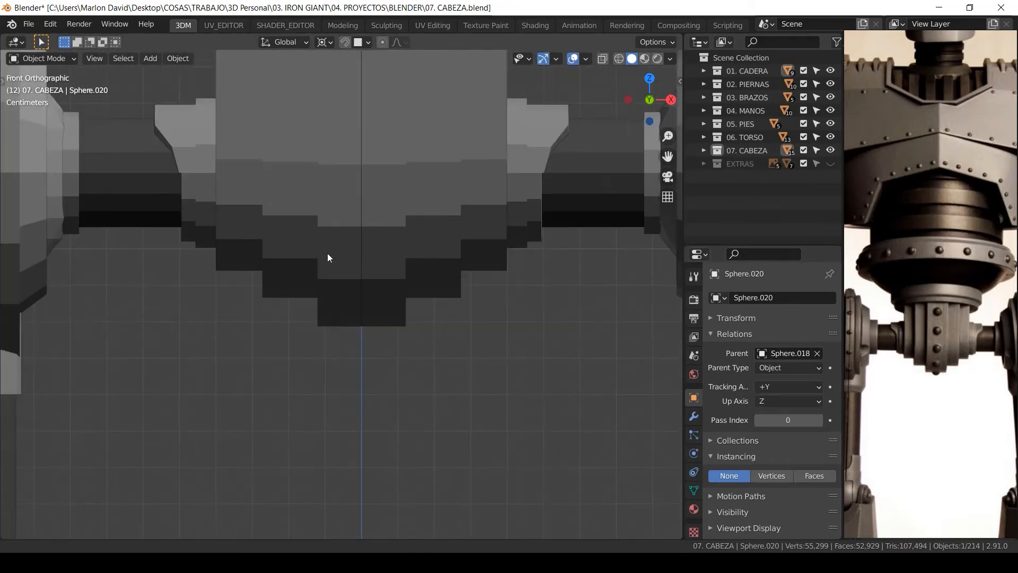
pyautogui.scroll(2, 326, 252)
pyautogui.keyDown('shift'); pyautogui.click(367, 289); pyautogui.keyUp('shift')
pyautogui.scroll(-3, 380, 312)
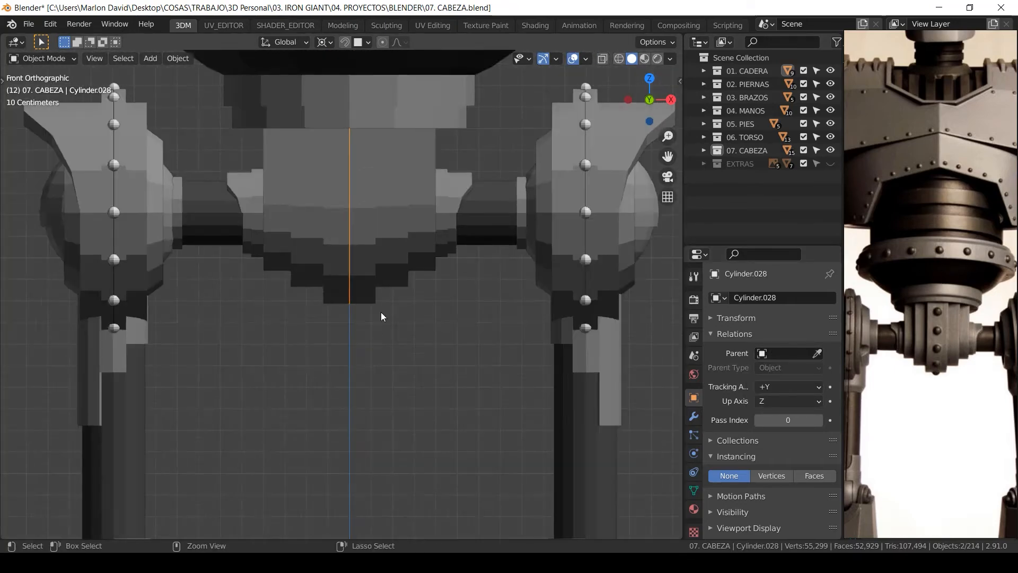
pyautogui.scroll(-3, 387, 302)
pyautogui.press('KP_Divide')
# Try setting the rivet sphere's own instancing to Vertices.
pyautogui.moveTo(440, 190); pyautogui.dragTo(373, 232, button='middle')
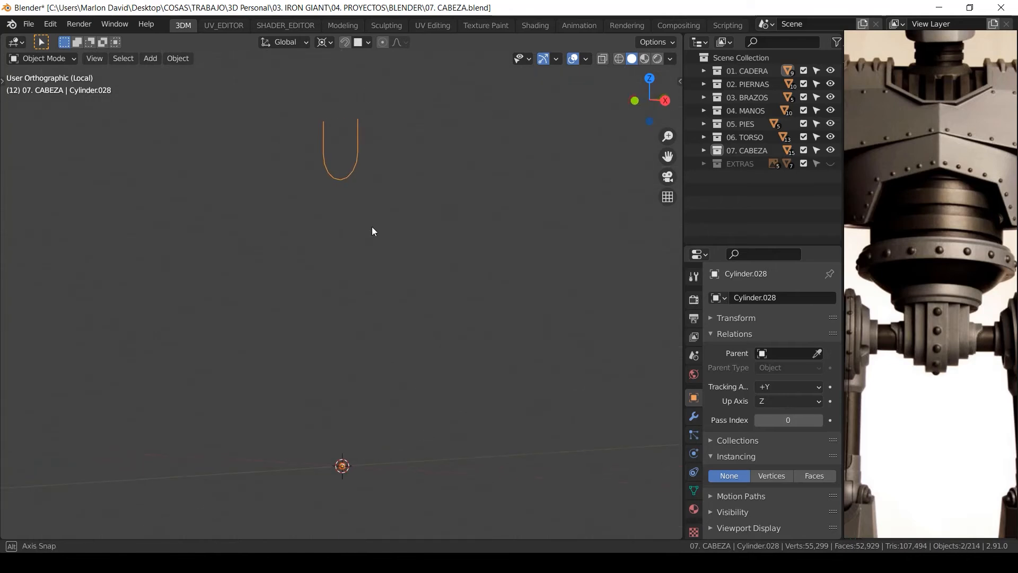
pyautogui.press('KP_1')
pyautogui.click(356, 438)
pyautogui.click(353, 460)
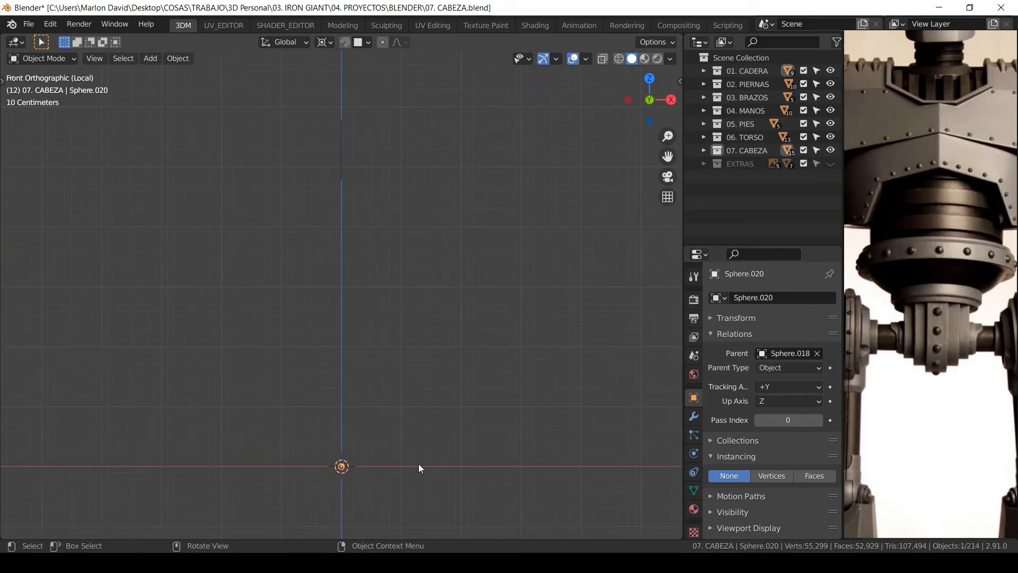
pyautogui.click(773, 476)
# Replace the rivet sphere's parent with the separated pelvis edge line Cylinder.028.
pyautogui.click(355, 159)
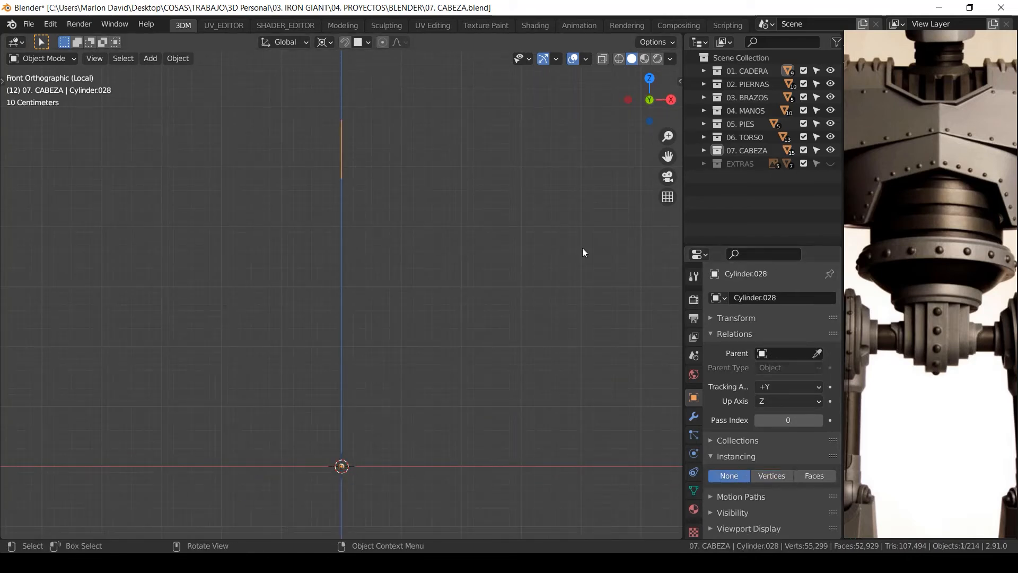
pyautogui.click(817, 353)
pyautogui.click(352, 452)
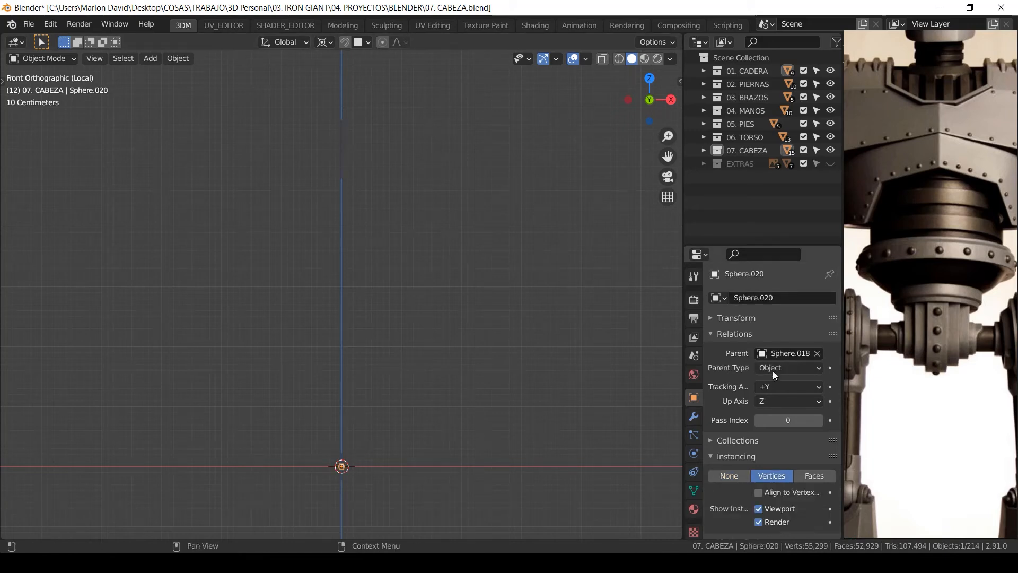
pyautogui.click(817, 353)
pyautogui.click(355, 153)
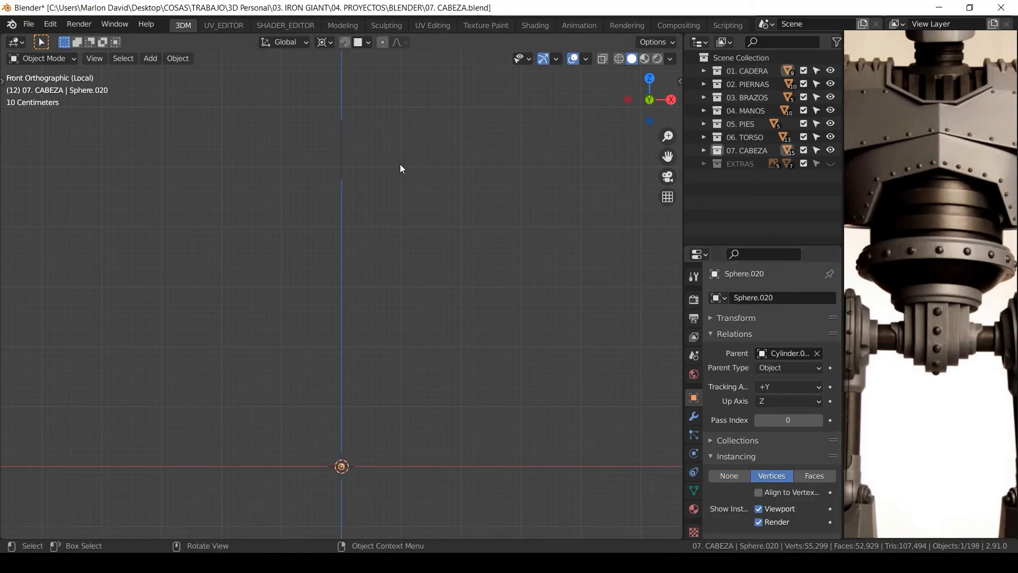
# Check the pelvis edge line for rivets and reset the sphere's instancing to None.
pyautogui.keyDown('shift'); pyautogui.moveTo(400, 164); pyautogui.dragTo(394, 242, button='middle'); pyautogui.keyUp('shift')
pyautogui.moveTo(624, 319); pyautogui.dragTo(403, 285, button='middle')
pyautogui.click(349, 174)
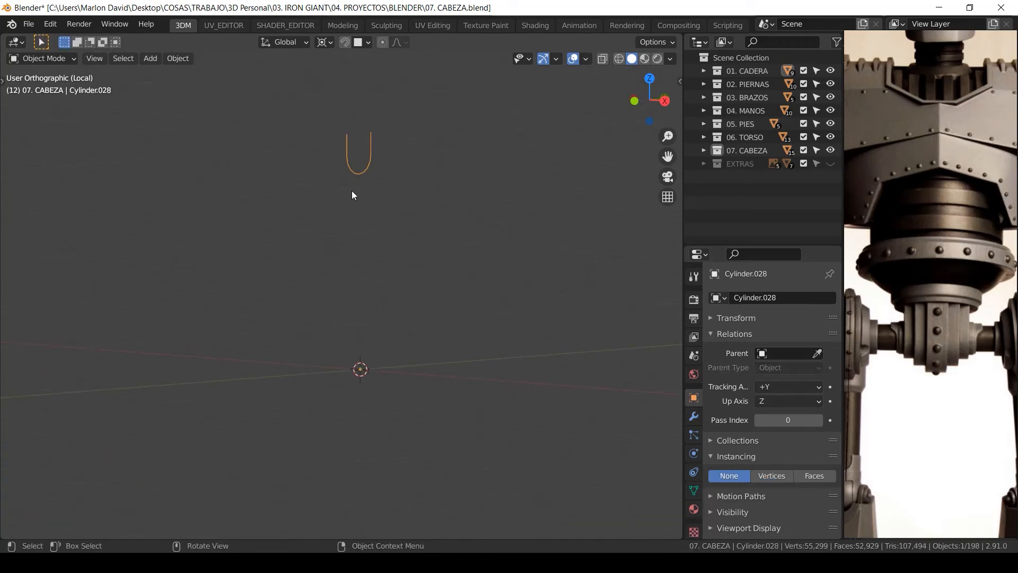
pyautogui.press('KP_1')
pyautogui.click(359, 371)
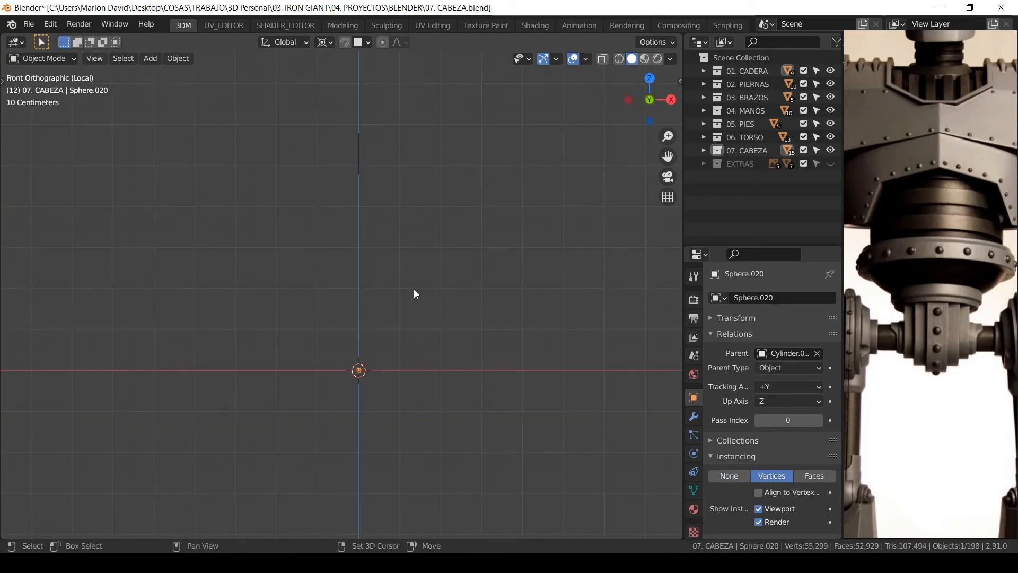
pyautogui.keyDown('shift'); pyautogui.moveTo(414, 289); pyautogui.dragTo(485, 326, button='middle'); pyautogui.keyUp('shift')
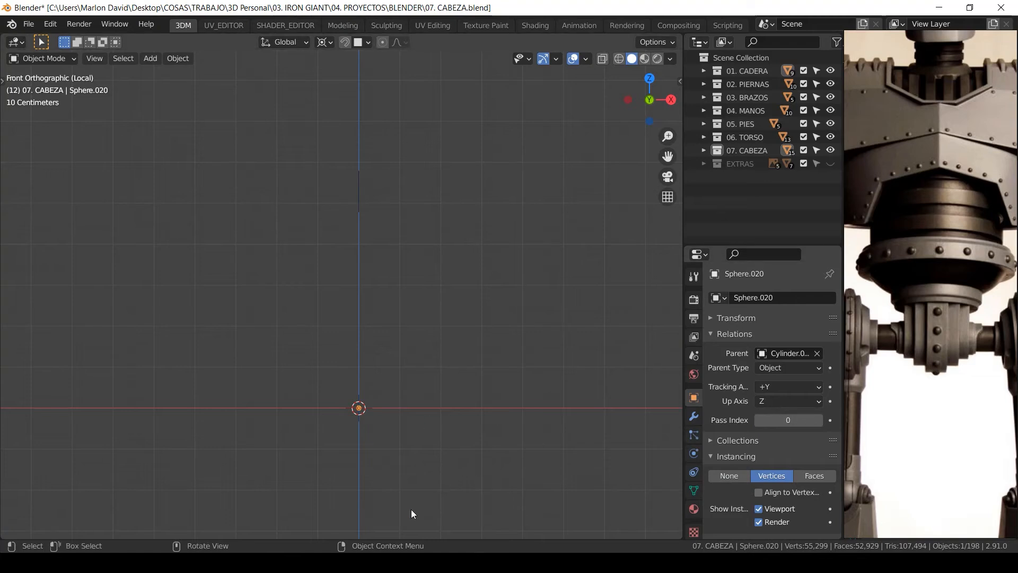
pyautogui.click(730, 476)
pyautogui.click(385, 406)
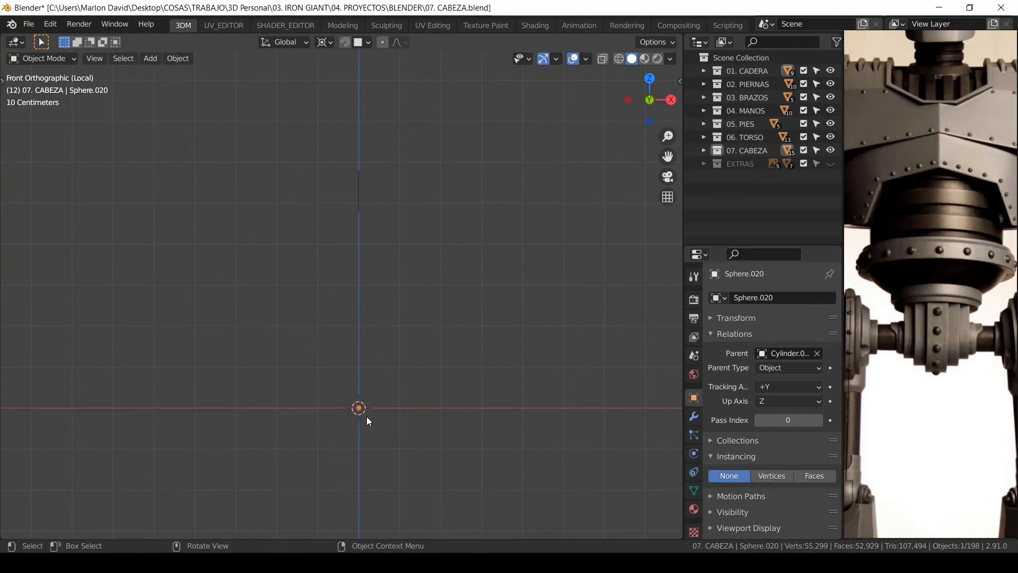
# Set the instancing of the pelvis edge line Cylinder.028 to Vertices and exit local view back to the full robot.
pyautogui.moveTo(393, 411); pyautogui.dragTo(352, 417, button='middle')
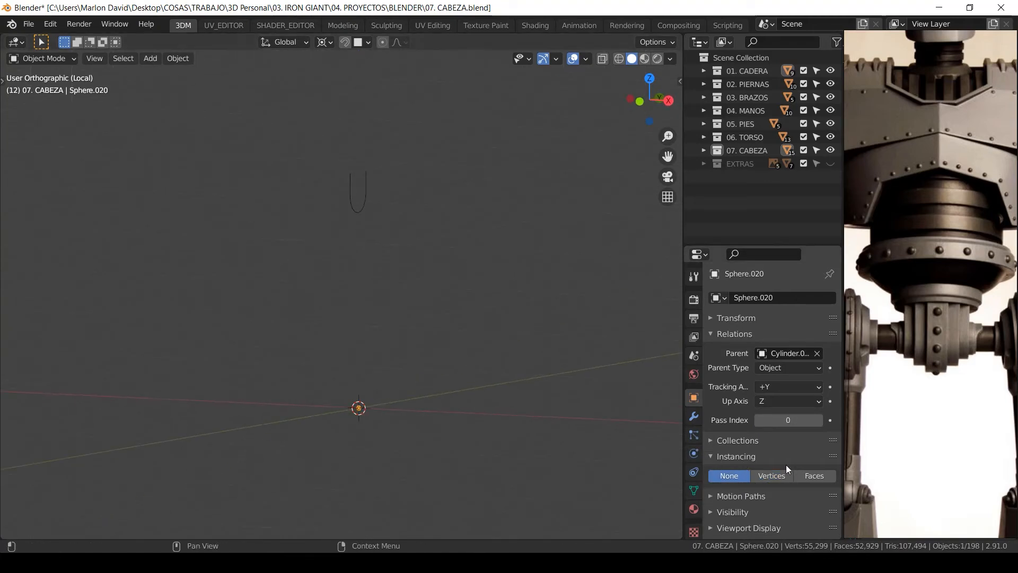
pyautogui.click(359, 211)
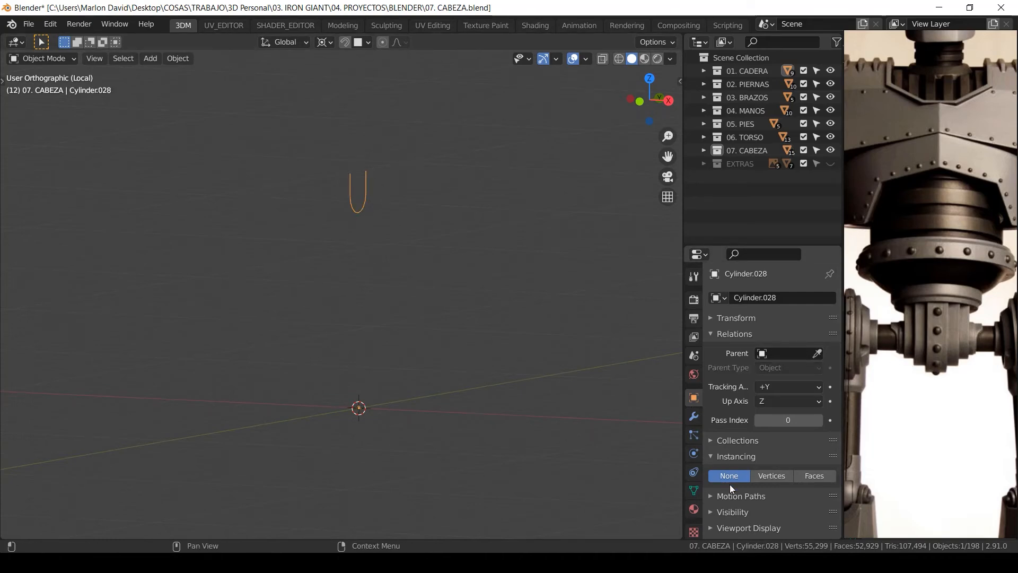
pyautogui.click(771, 475)
pyautogui.press('KP_3')
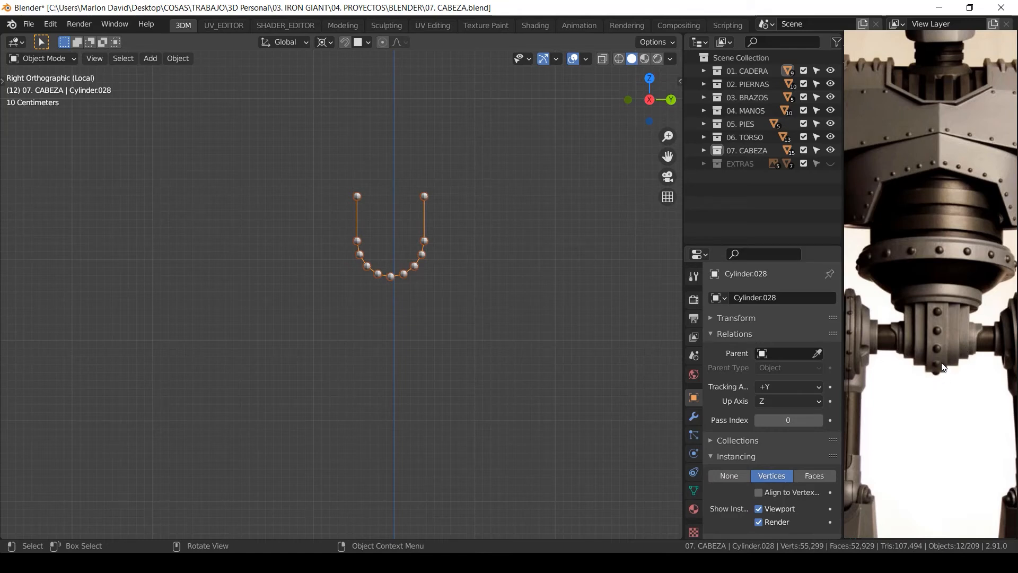
pyautogui.keyDown('ctrl'); pyautogui.moveTo(384, 245); pyautogui.dragTo(374, 295, button='middle'); pyautogui.keyUp('ctrl')
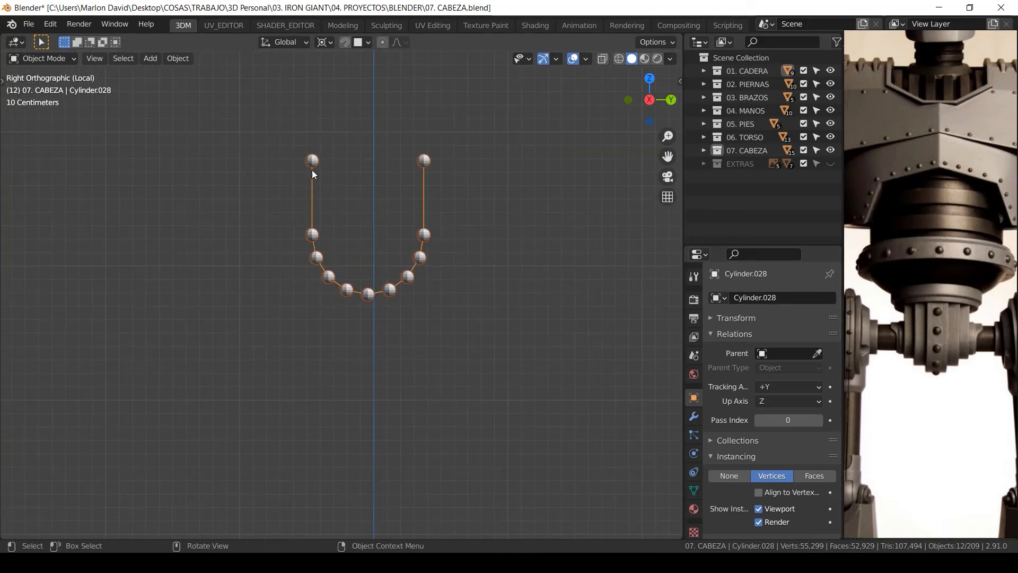
pyautogui.moveTo(312, 249); pyautogui.dragTo(456, 244, button='middle')
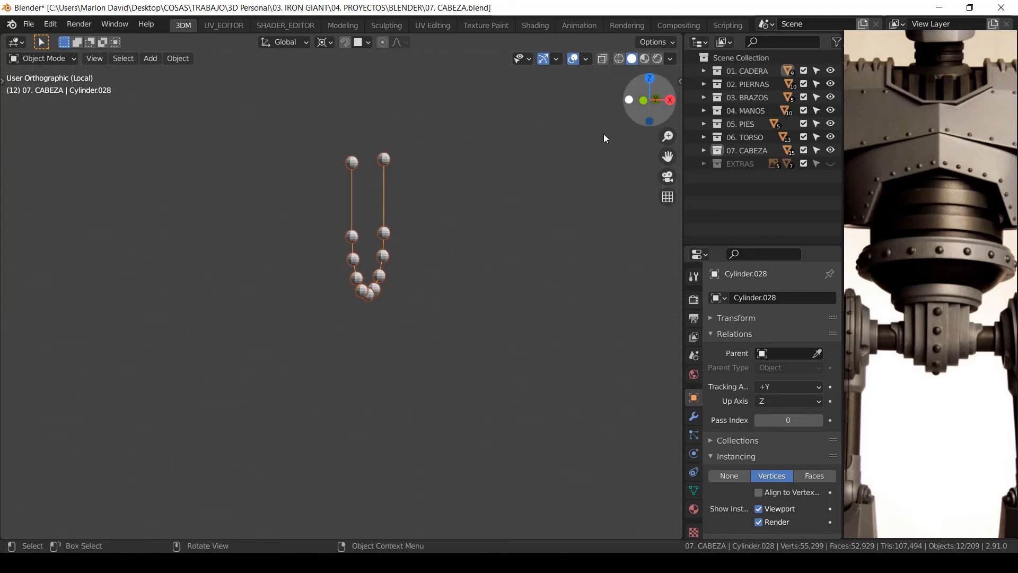
pyautogui.moveTo(603, 133); pyautogui.dragTo(662, 185, button='middle')
pyautogui.press('KP_Divide')
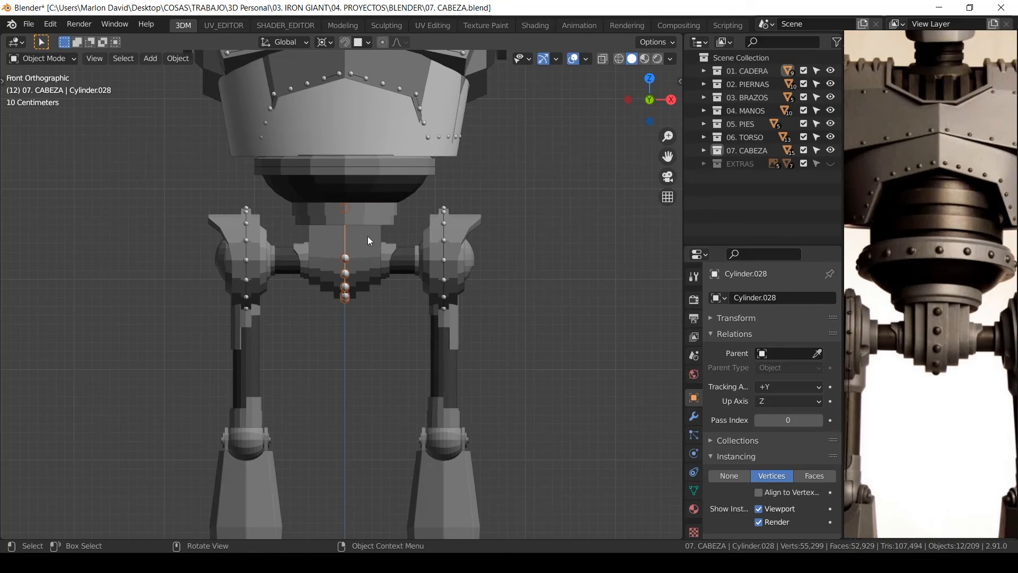
# In wireframe edit mode, select the two upper end vertices of the pelvis edge line.
pyautogui.moveTo(367, 236); pyautogui.dragTo(329, 255, button='middle')
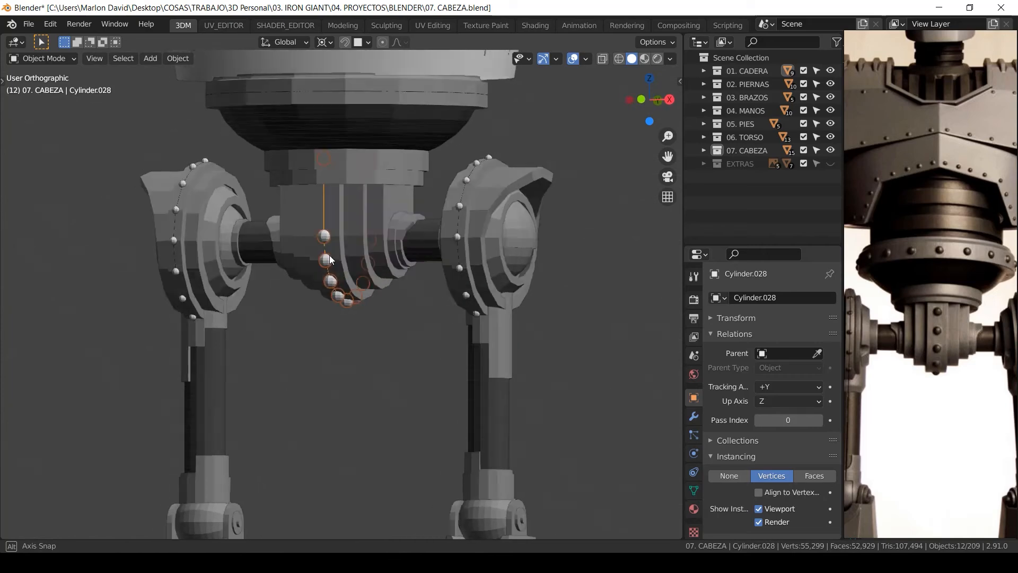
pyautogui.press('Tab')
pyautogui.hotkey('shift', 'z')
pyautogui.moveTo(434, 171); pyautogui.dragTo(397, 159, button='middle')
pyautogui.press('b')
pyautogui.moveTo(402, 139); pyautogui.dragTo(322, 182)
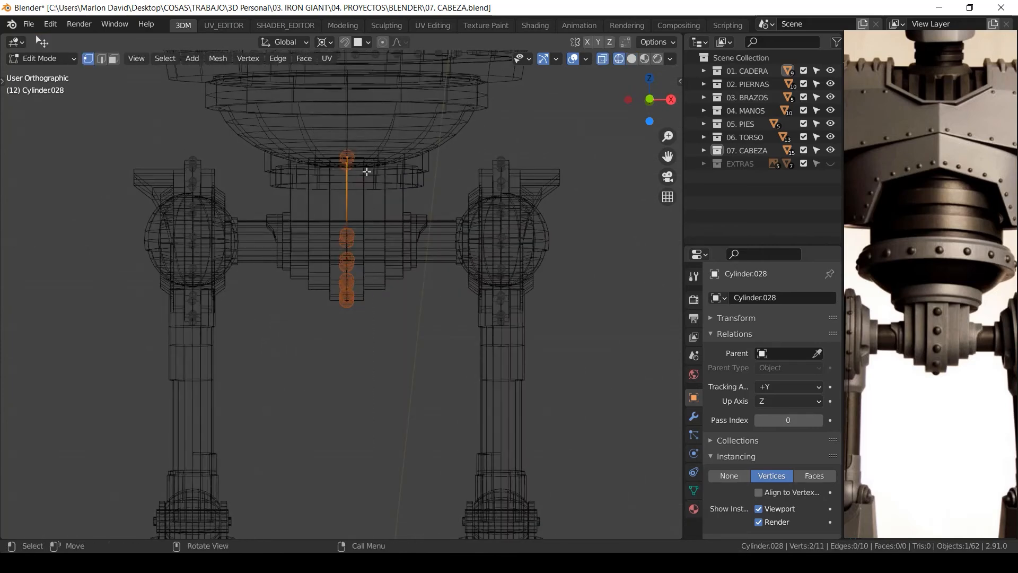
# Try deleting the two upper end vertices of the pelvis edge line, and undo the deletion.
pyautogui.press('c')
pyautogui.rightClick(363, 173)
pyautogui.press('x')
pyautogui.press('v')
pyautogui.moveTo(418, 198); pyautogui.dragTo(313, 267, button='middle')
pyautogui.scroll(2, 309, 267)
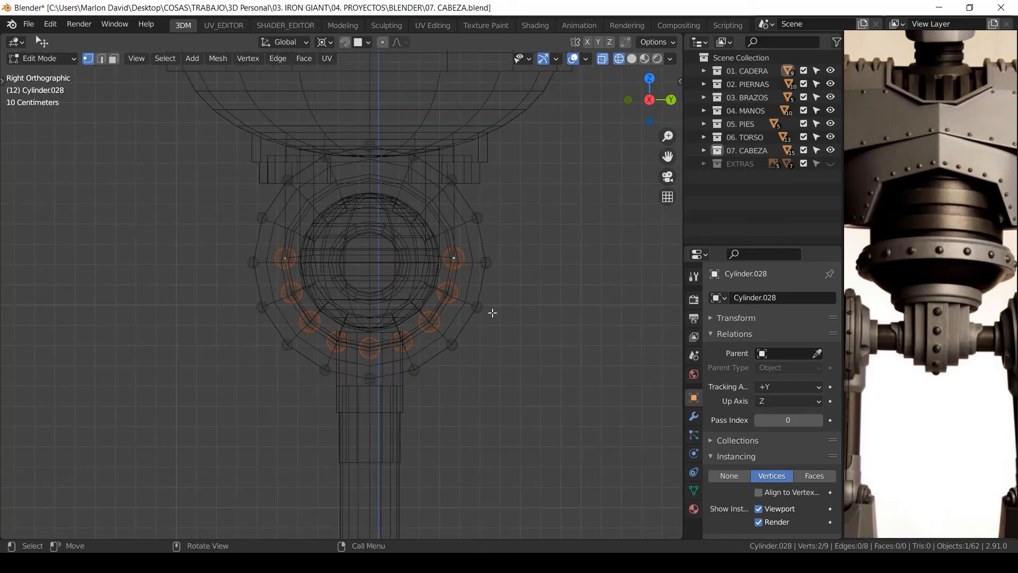
pyautogui.press('g')
pyautogui.rightClick(491, 301)
pyautogui.hotkey('ctrl', 'z')
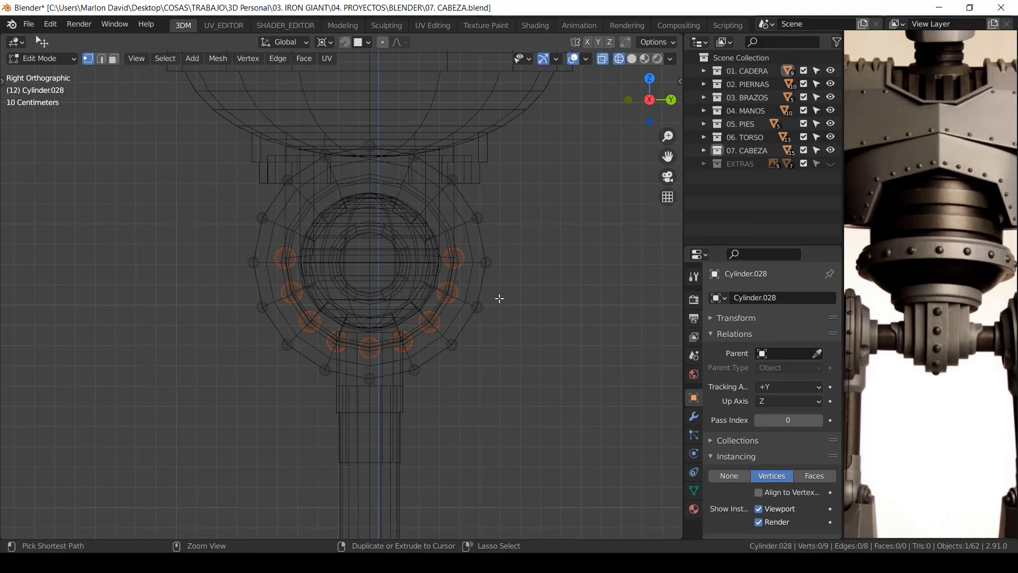
# Lower the two upper end vertices about 0.33 m along Z and return to object mode with solid shading.
pyautogui.press('g')
pyautogui.press('z')
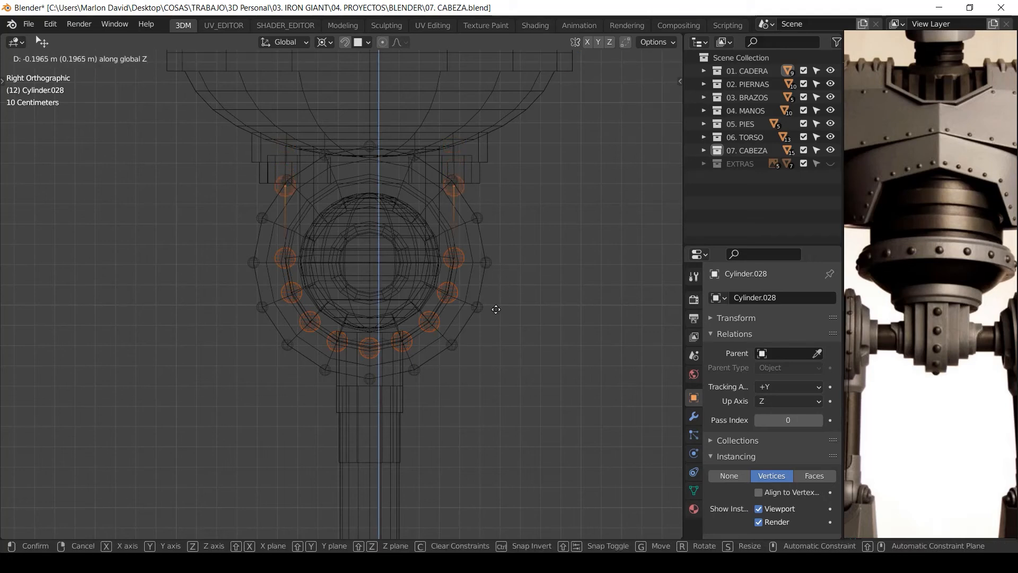
pyautogui.click(524, 148)
pyautogui.press('g')
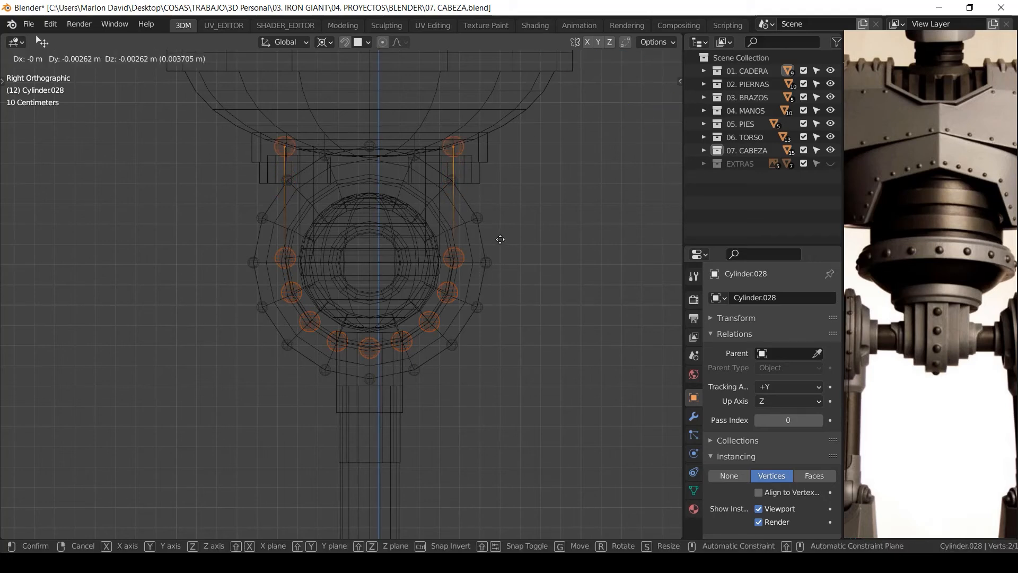
pyautogui.press('z')
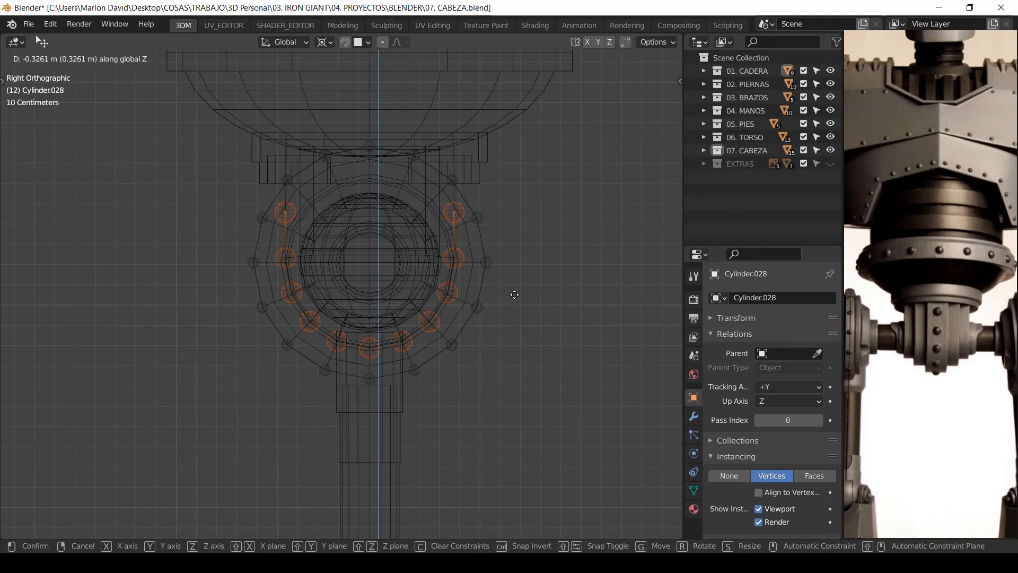
pyautogui.click(513, 310)
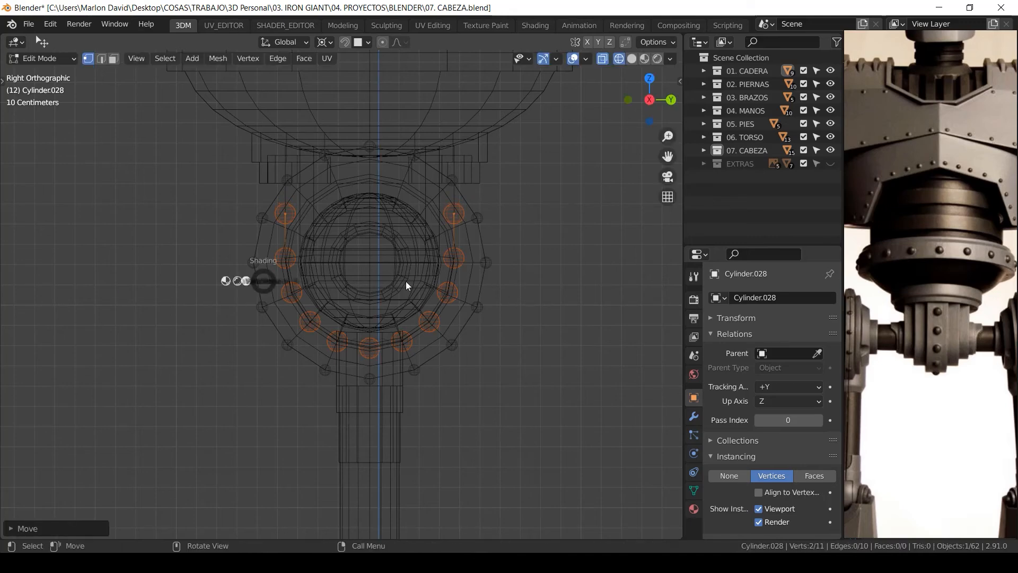
pyautogui.click(406, 286)
pyautogui.press('KP_1')
pyautogui.press('Tab')
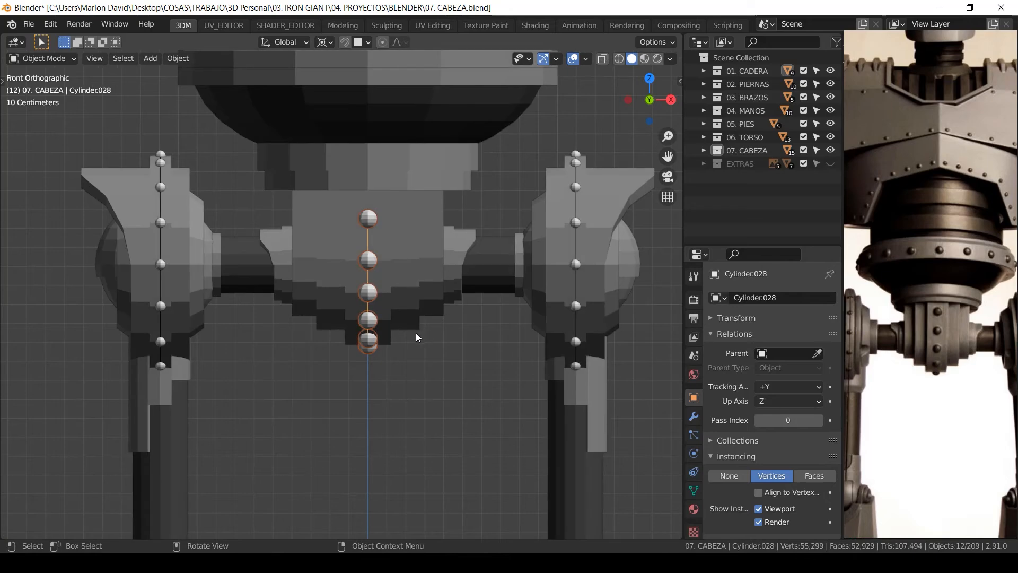
# Distribute all vertices of the pelvis edge line evenly with the LoopTools Space operation and return to solid object mode.
pyautogui.keyDown('ctrl'); pyautogui.moveTo(416, 332); pyautogui.dragTo(345, 280, button='middle'); pyautogui.keyUp('ctrl')
pyautogui.press('Tab')
pyautogui.press('Tab')
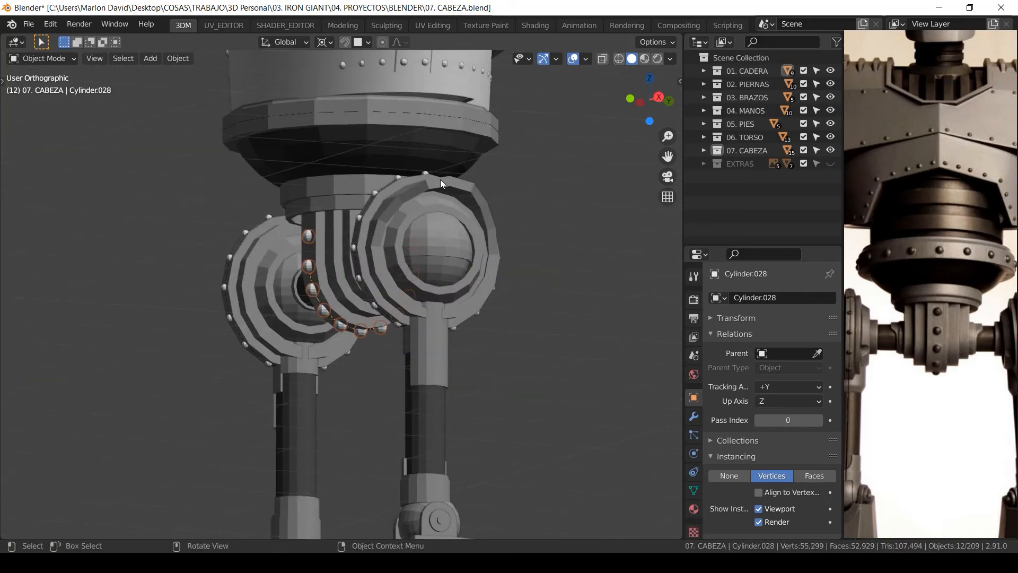
pyautogui.press('z')
pyautogui.click(305, 223)
pyautogui.press('Tab')
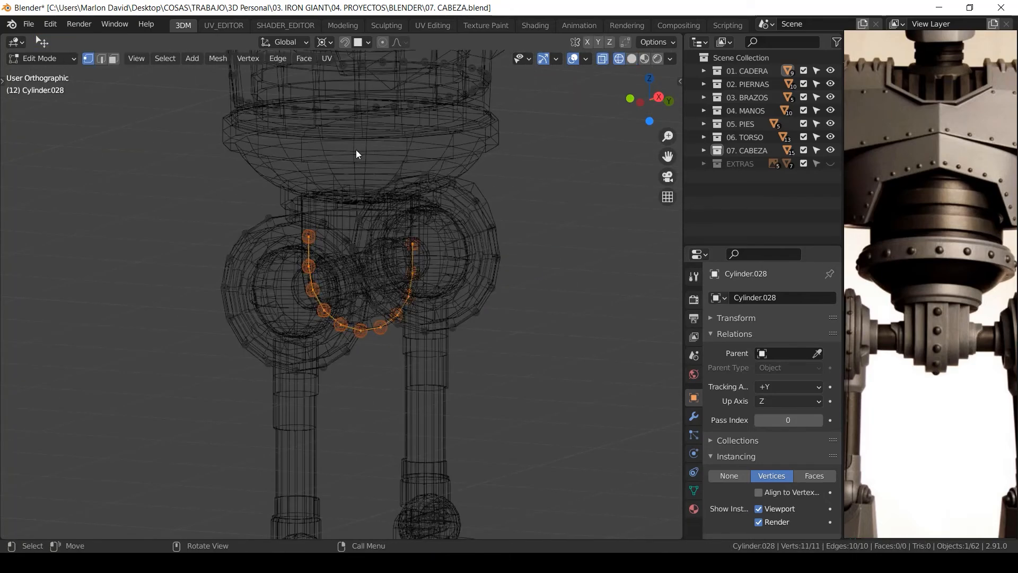
pyautogui.rightClick(356, 154)
pyautogui.moveTo(360, 151)
pyautogui.click(413, 243)
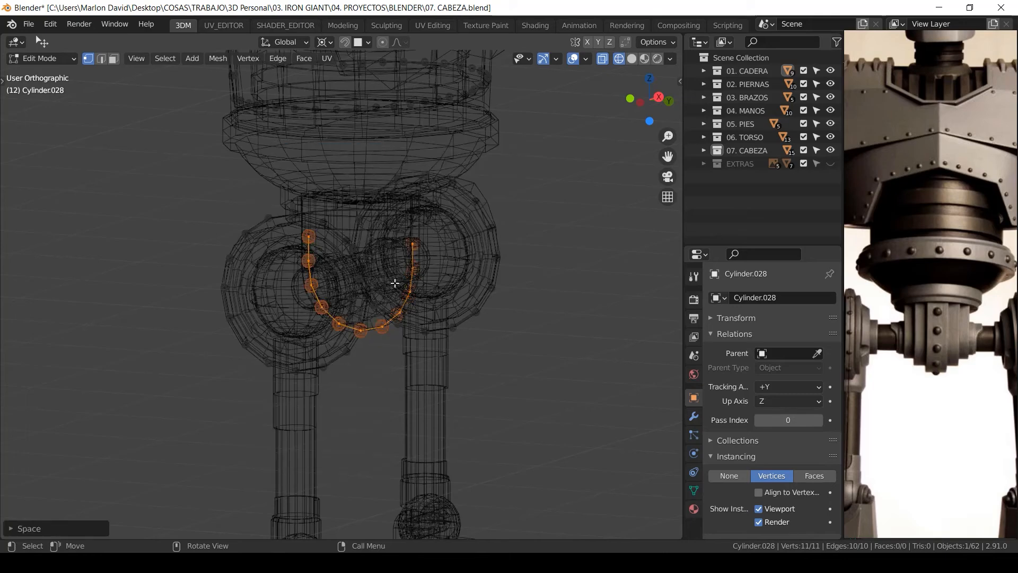
pyautogui.press('z')
pyautogui.click(422, 296)
pyautogui.press('Tab')
# Deselect everything and examine the rivet spacing around the pelvis block and across the whole robot.
pyautogui.moveTo(421, 296); pyautogui.dragTo(381, 352, button='middle')
pyautogui.scroll(3, 400, 337)
pyautogui.scroll(2, 367, 289)
pyautogui.hotkey('alt', 'a')
pyautogui.scroll(-6, 371, 342)
pyautogui.moveTo(317, 291); pyautogui.dragTo(310, 268, button='middle')
pyautogui.scroll(2, 310, 268)
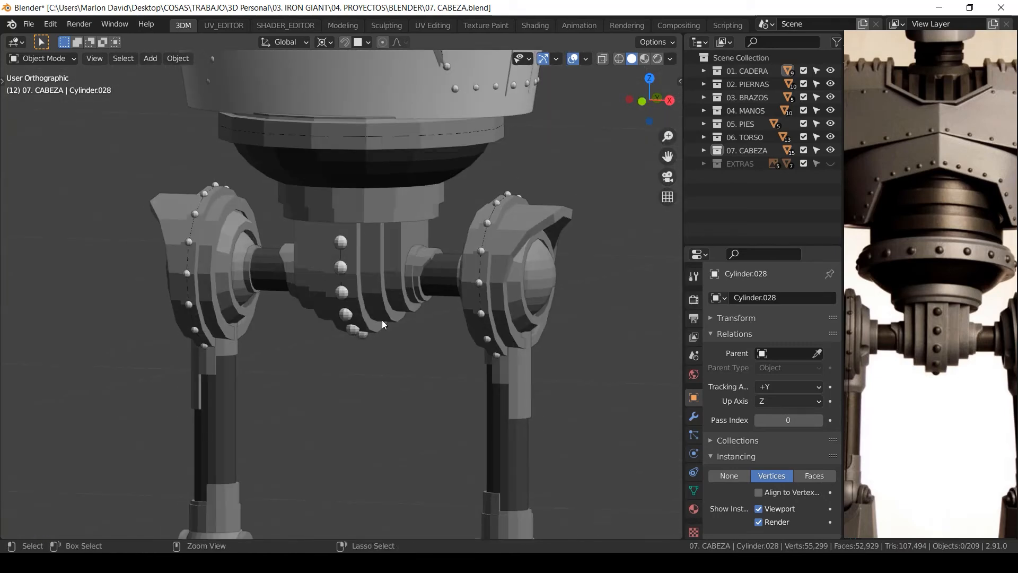
pyautogui.scroll(-5, 382, 320)
pyautogui.moveTo(382, 320); pyautogui.dragTo(389, 285, button='middle')
pyautogui.scroll(-2, 390, 285)
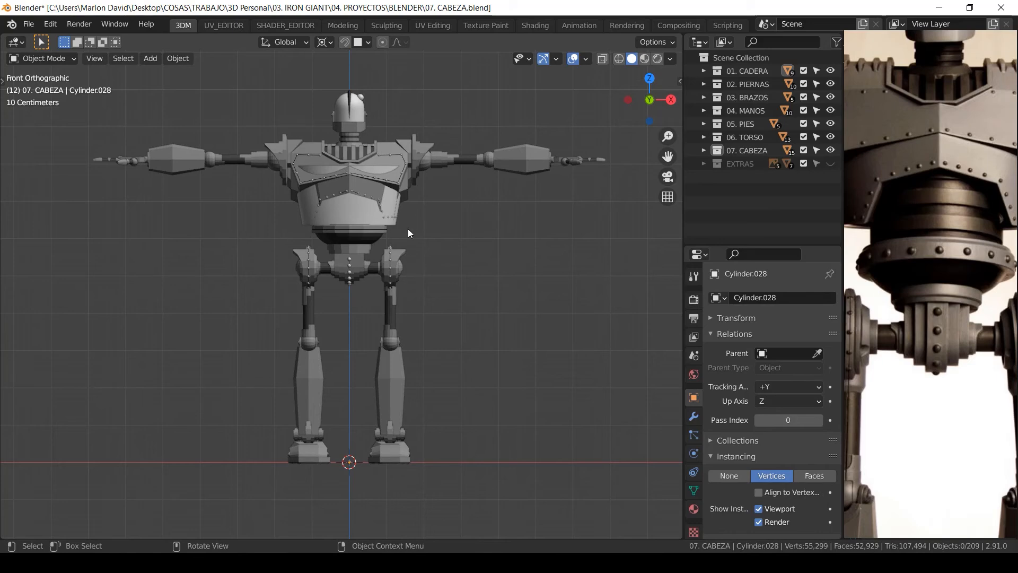
# Try hiding the outer abdomen shells on the torso, and reveal all hidden objects again.
pyautogui.scroll(2, 428, 254)
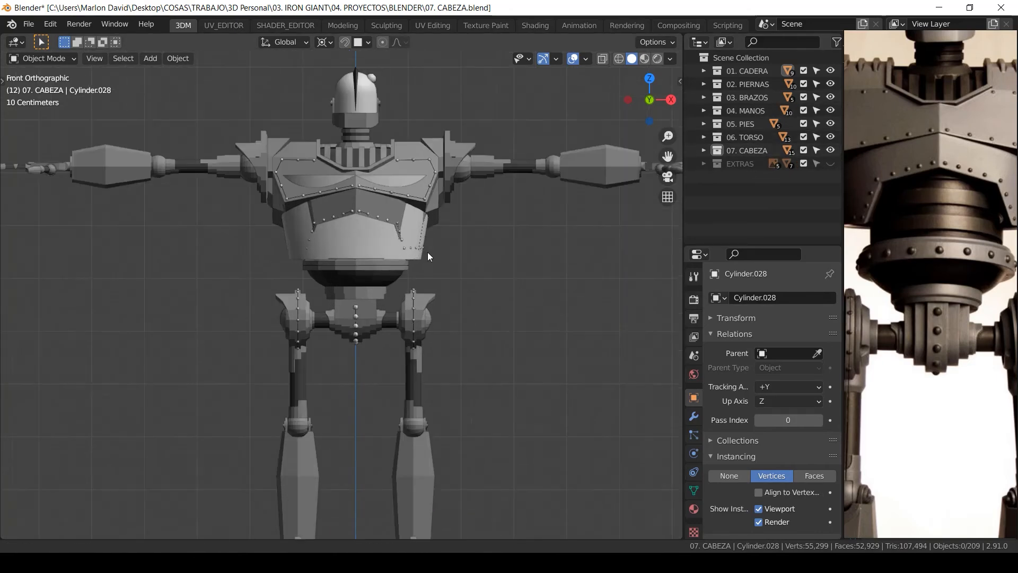
pyautogui.scroll(1, 428, 256)
pyautogui.click(368, 243)
pyautogui.press('h')
pyautogui.keyDown('shift'); pyautogui.moveTo(386, 116); pyautogui.dragTo(370, 261, button='middle'); pyautogui.keyUp('shift')
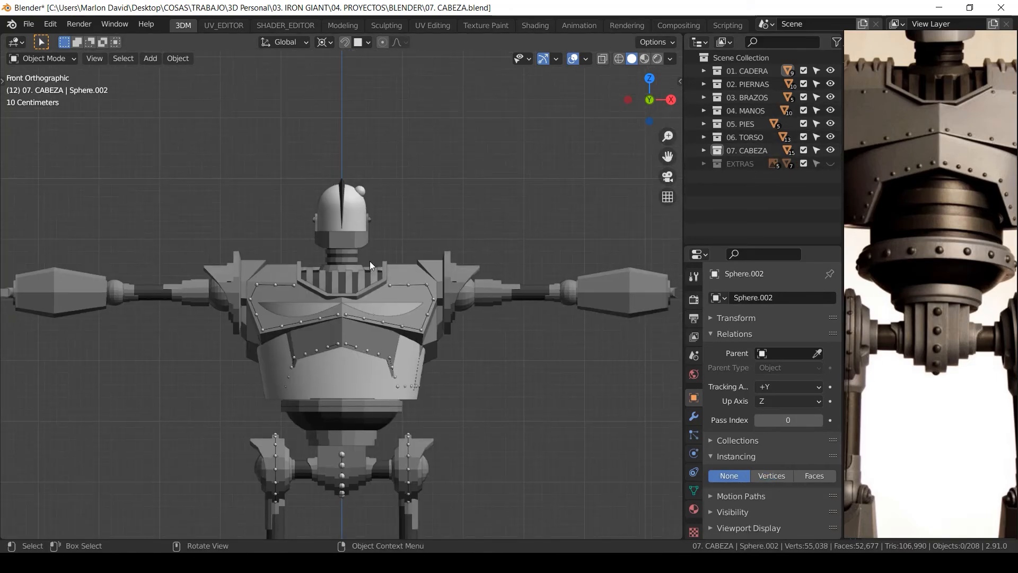
pyautogui.click(351, 383)
pyautogui.press('h')
pyautogui.click(359, 385)
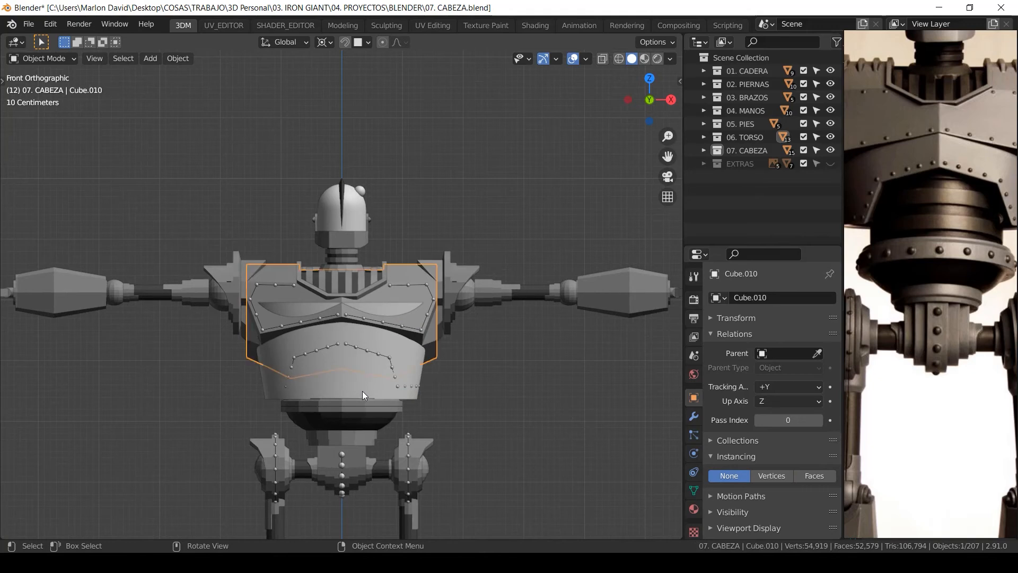
pyautogui.click(363, 392)
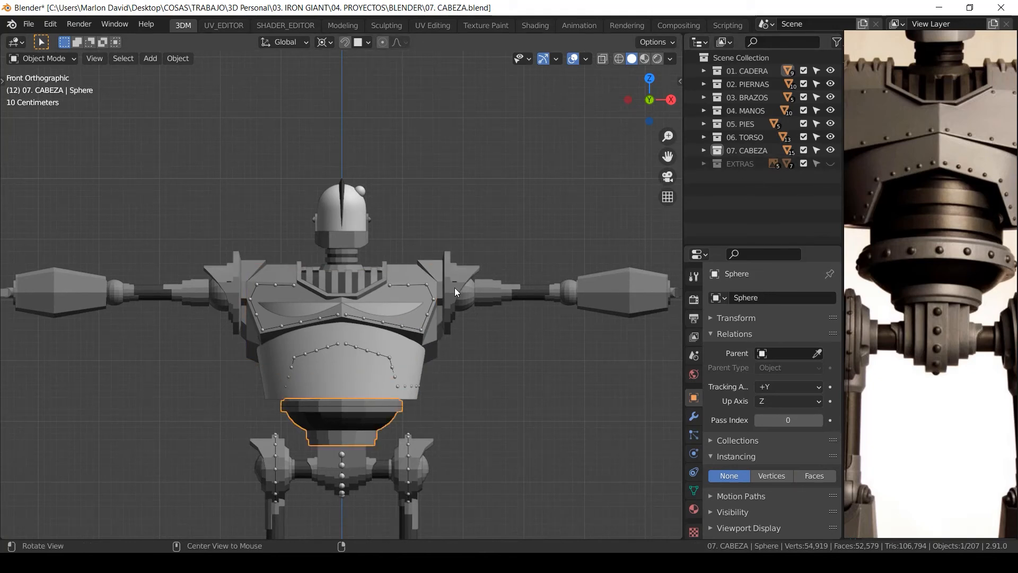
pyautogui.hotkey('alt', 'h')
pyautogui.click(616, 228)
# Hide the two overlapping head domes, Sphere.013 and Sphere.014.
pyautogui.click(704, 152)
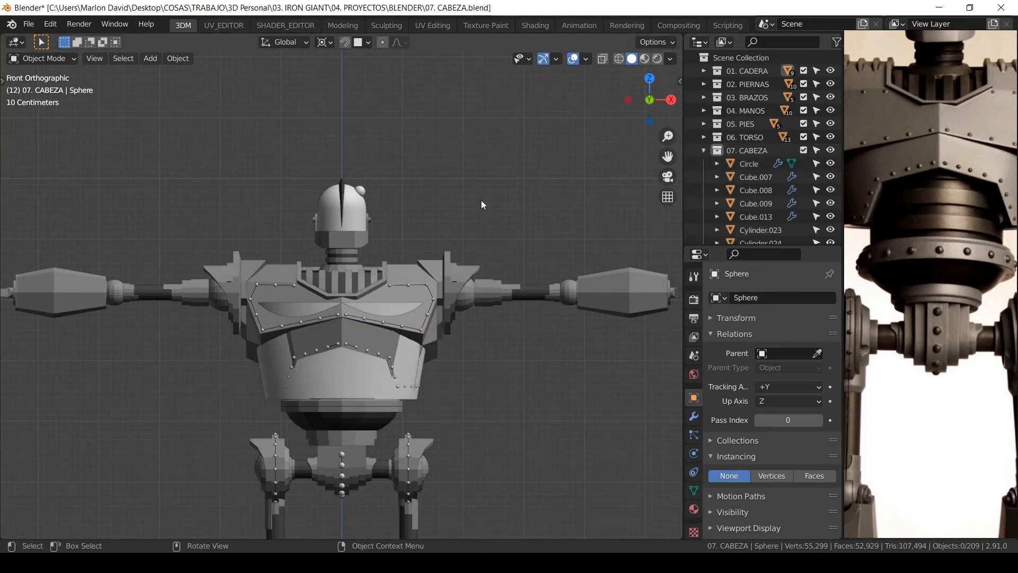
pyautogui.click(355, 213)
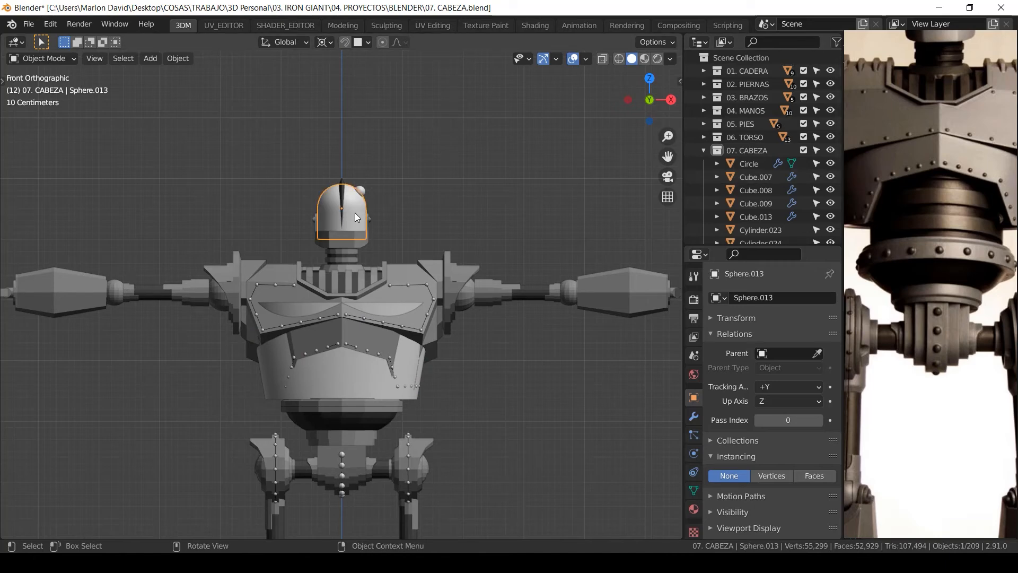
pyautogui.press('h')
pyautogui.press('h')
# Hide the abdomen shell Cylinder.014 in the 06. TORSO collection.
pyautogui.scroll(5, 361, 248)
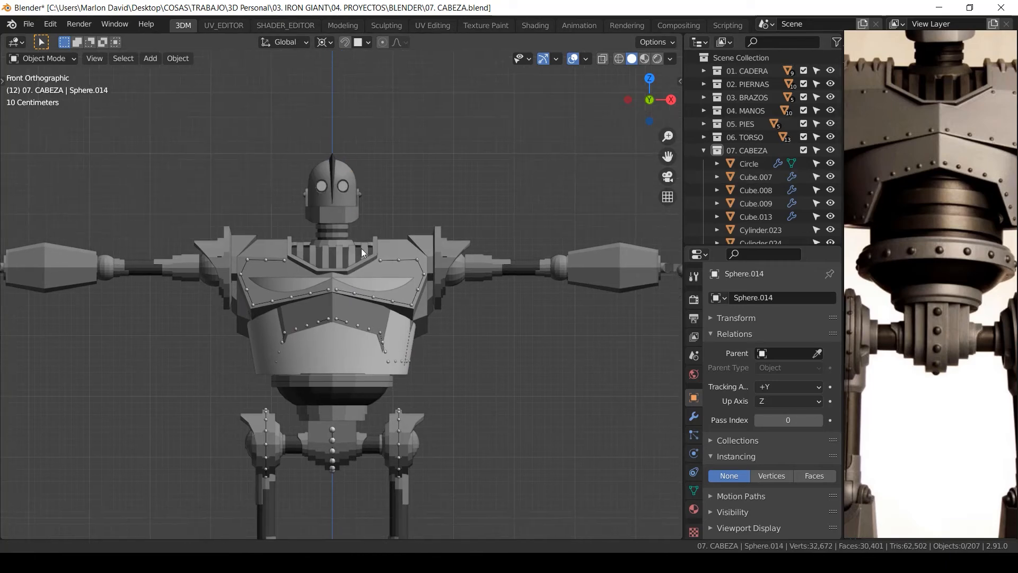
pyautogui.click(704, 151)
pyautogui.click(704, 137)
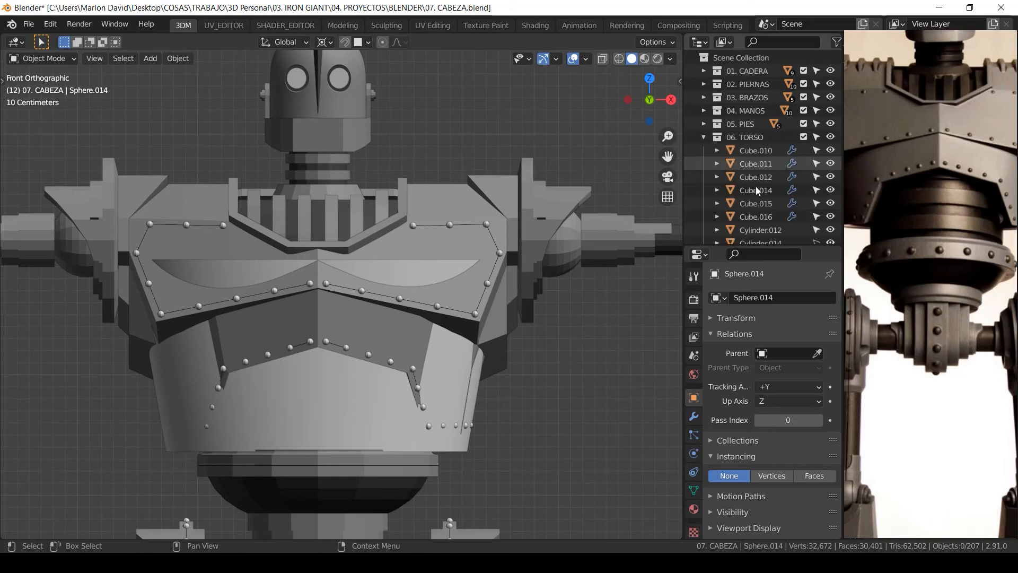
pyautogui.scroll(-4, 785, 159)
pyautogui.click(830, 184)
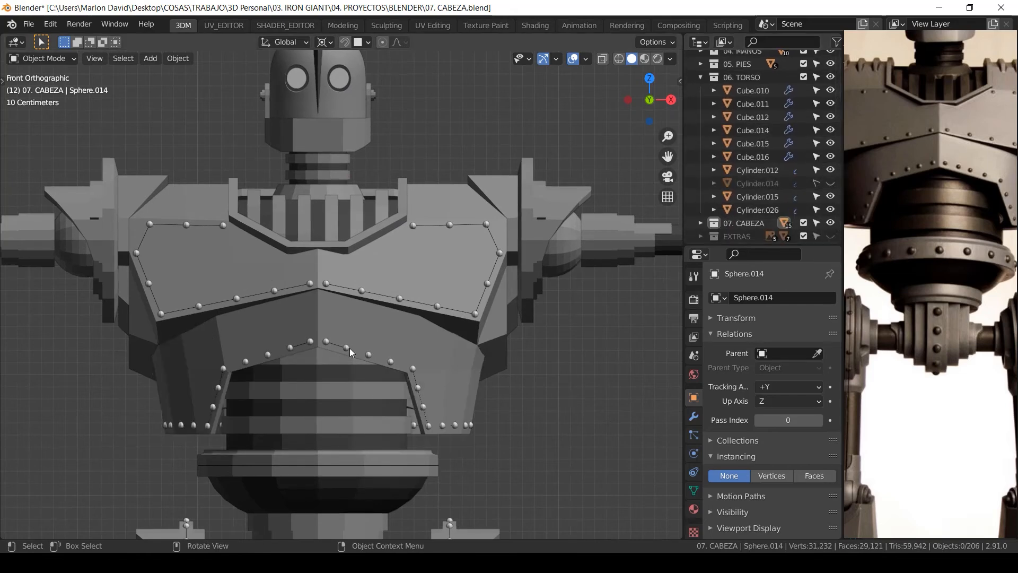
# Select the lower leg shell Cube.004 from the side and isolate it in local view.
pyautogui.scroll(-5, 354, 265)
pyautogui.scroll(-3, 429, 280)
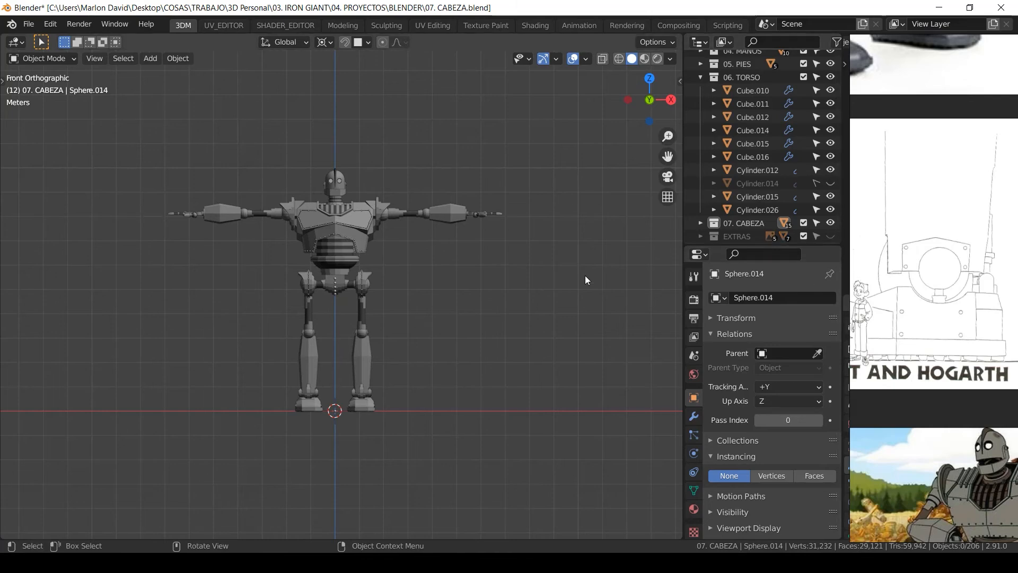
pyautogui.keyDown('shift'); pyautogui.moveTo(459, 261); pyautogui.dragTo(449, 220, button='middle'); pyautogui.keyUp('shift')
pyautogui.scroll(12, 418, 252)
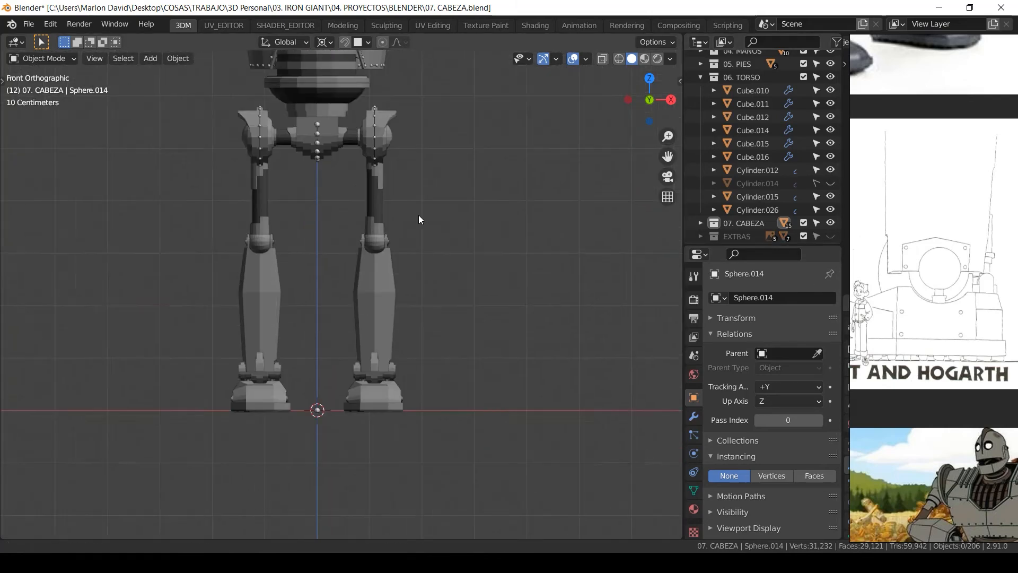
pyautogui.press('KP_3')
pyautogui.scroll(6, 371, 318)
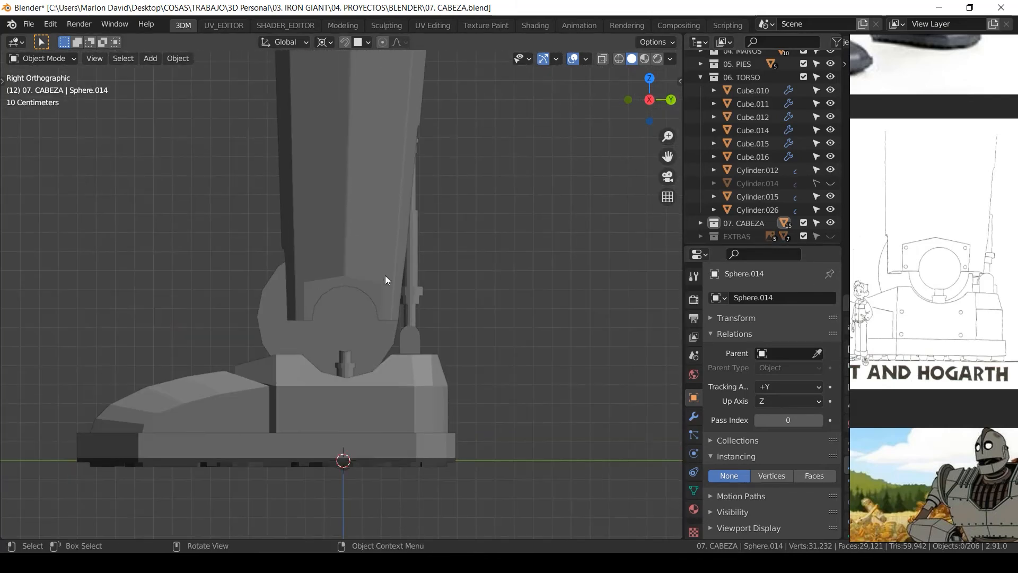
pyautogui.click(373, 260)
pyautogui.press('KP_Divide')
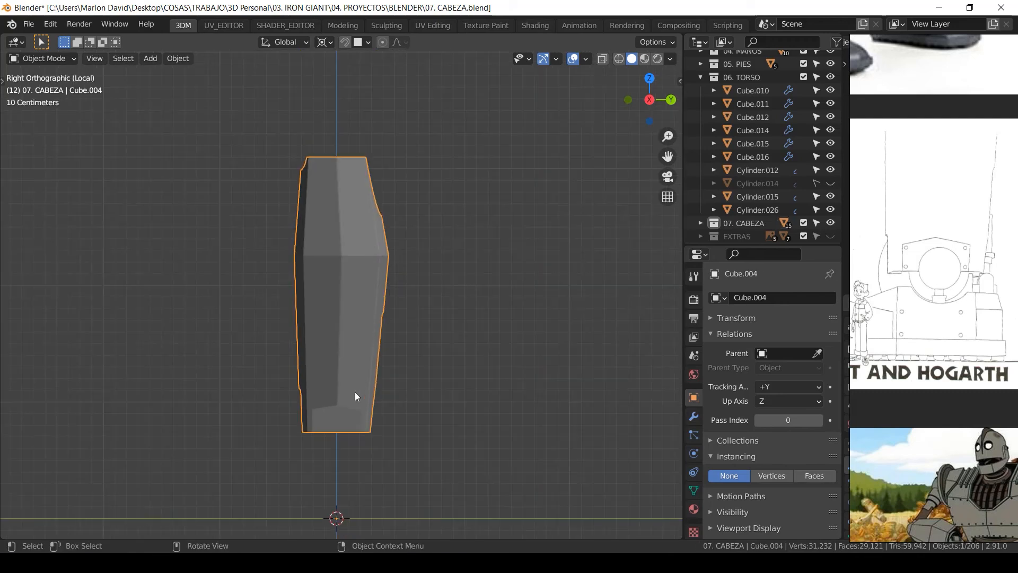
# Place the 3D cursor in the middle of the raised panel at the lower end of the leg shell.
pyautogui.scroll(4, 339, 341)
pyautogui.moveTo(339, 342); pyautogui.dragTo(343, 301, button='middle')
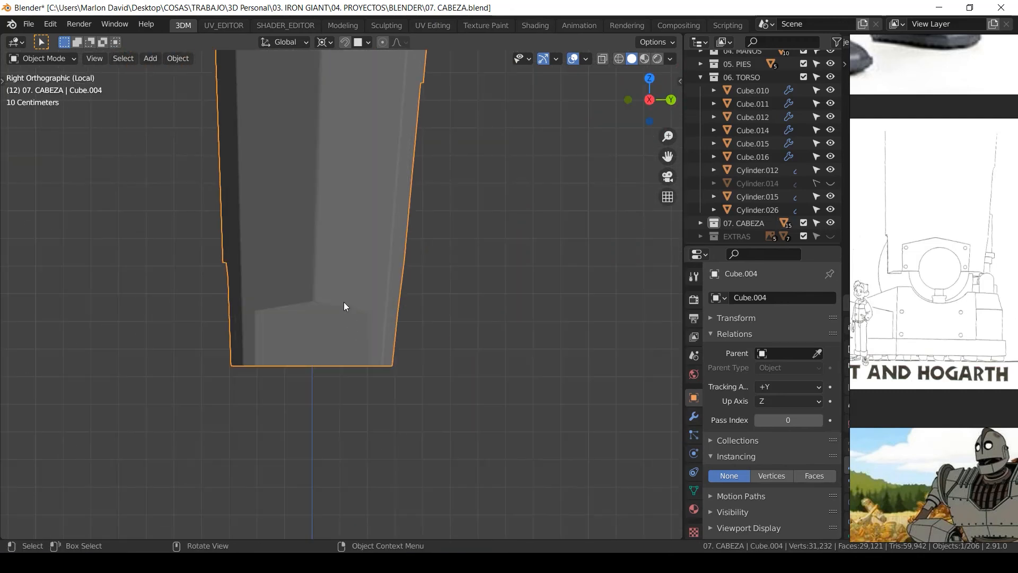
pyautogui.scroll(4, 344, 302)
pyautogui.keyDown('shift'); pyautogui.rightClick(312, 266); pyautogui.keyUp('shift')
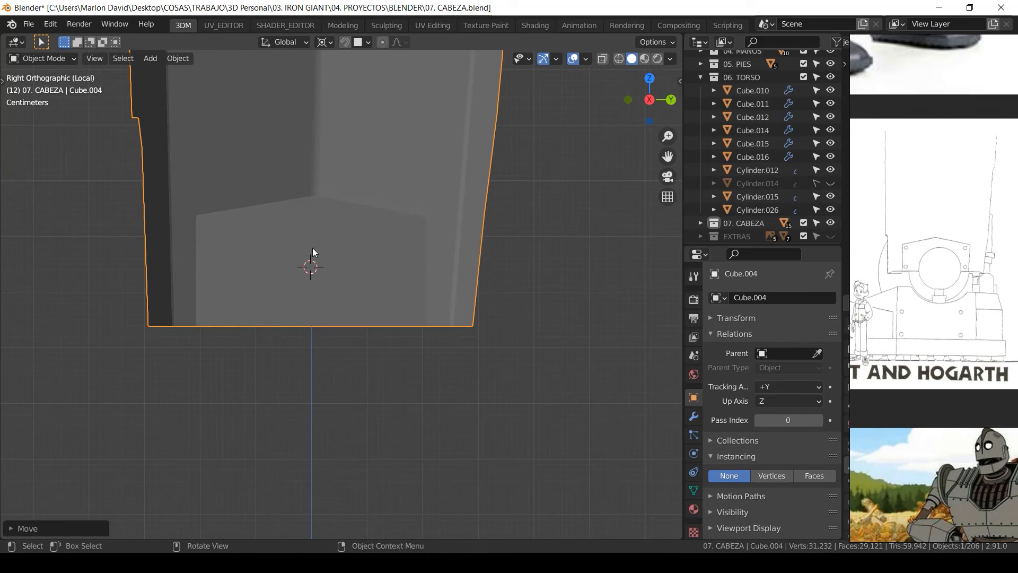
# Add a UV sphere at the 3D cursor and scale it down to a small rivet in the middle of the raised panel.
pyautogui.hotkey('shift', 'a')
pyautogui.moveTo(281, 282)
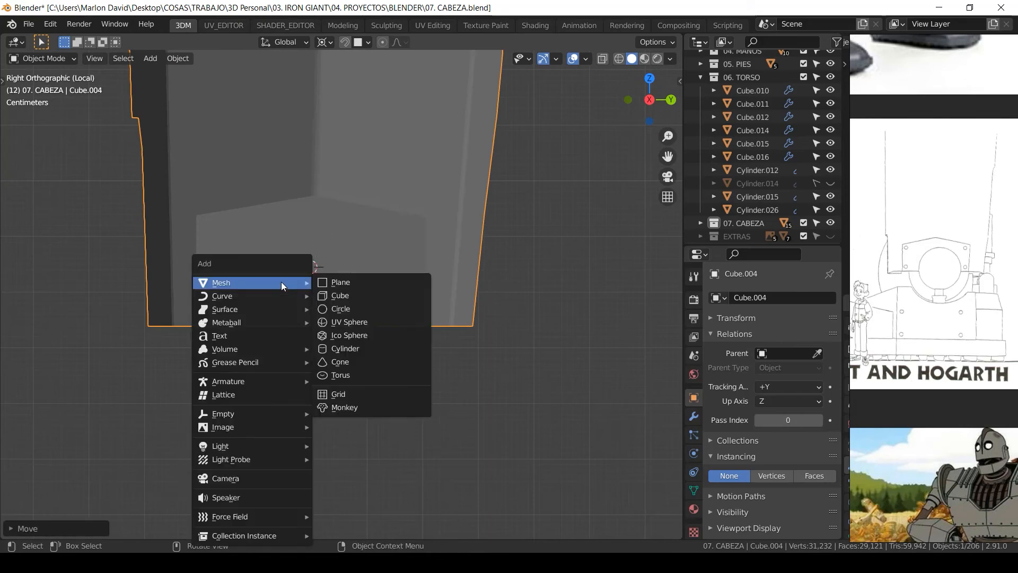
pyautogui.click(355, 325)
pyautogui.press('s')
pyautogui.click(340, 296)
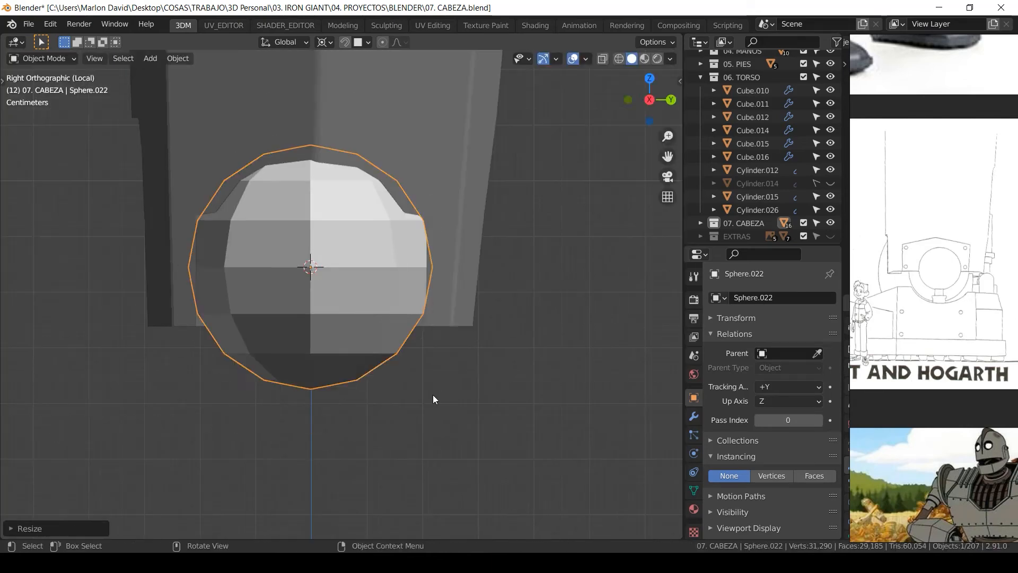
pyautogui.press('s')
pyautogui.click(411, 326)
pyautogui.keyDown('shift'); pyautogui.moveTo(371, 294); pyautogui.dragTo(393, 339, button='middle'); pyautogui.keyUp('shift')
pyautogui.hotkey('shift', 'z')
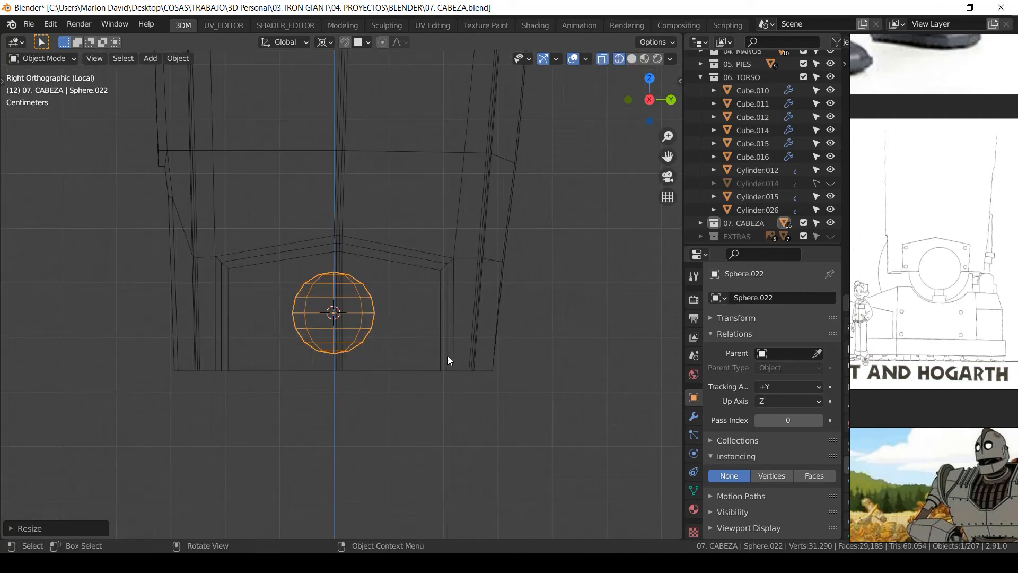
pyautogui.keyDown('ctrl'); pyautogui.moveTo(449, 356); pyautogui.dragTo(467, 404, button='middle'); pyautogui.keyUp('ctrl')
pyautogui.press('s')
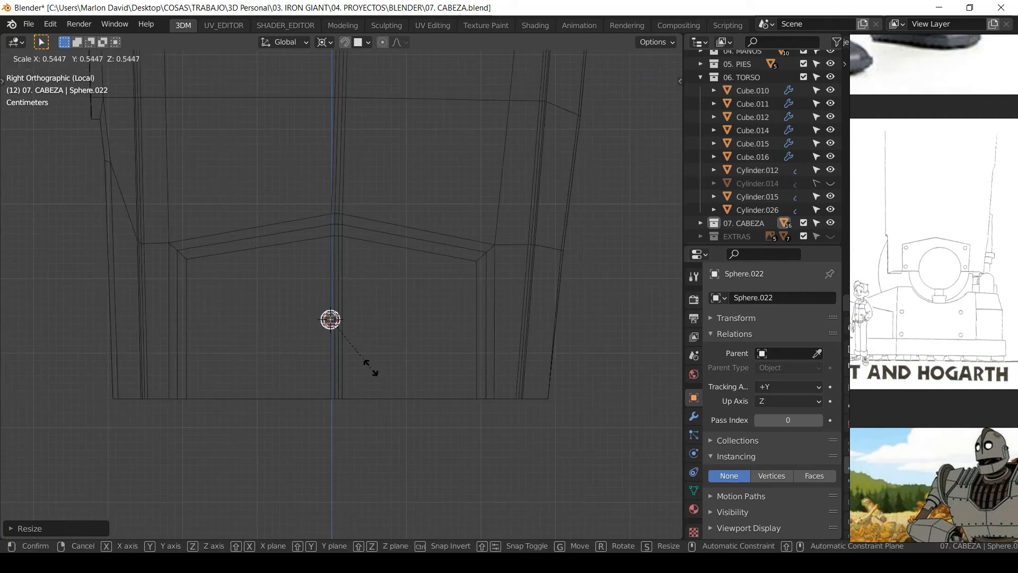
pyautogui.click(346, 354)
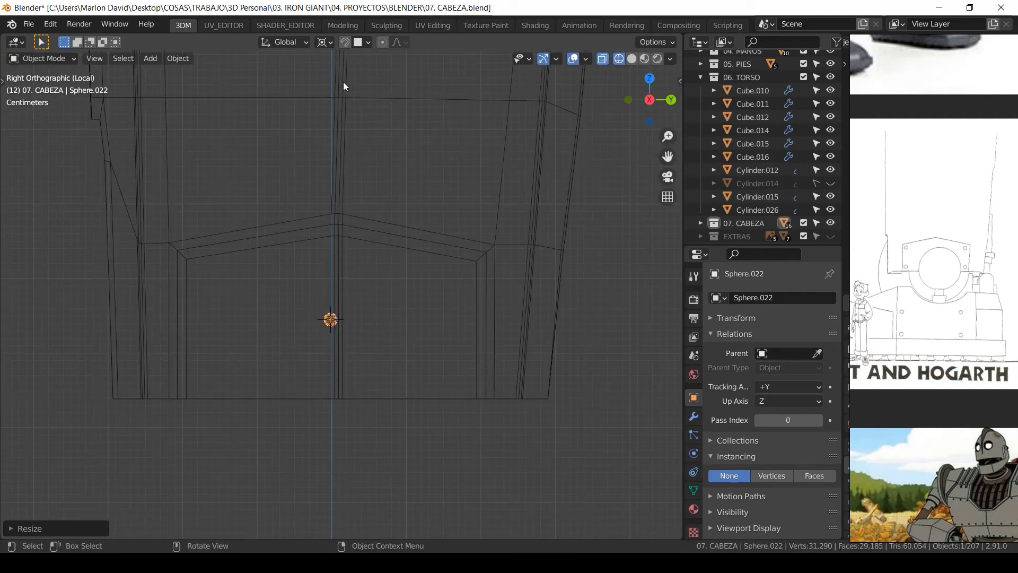
# Turn on face snapping and move the small rivet sphere onto the raised panel's surface.
pyautogui.click(344, 42)
pyautogui.click(363, 43)
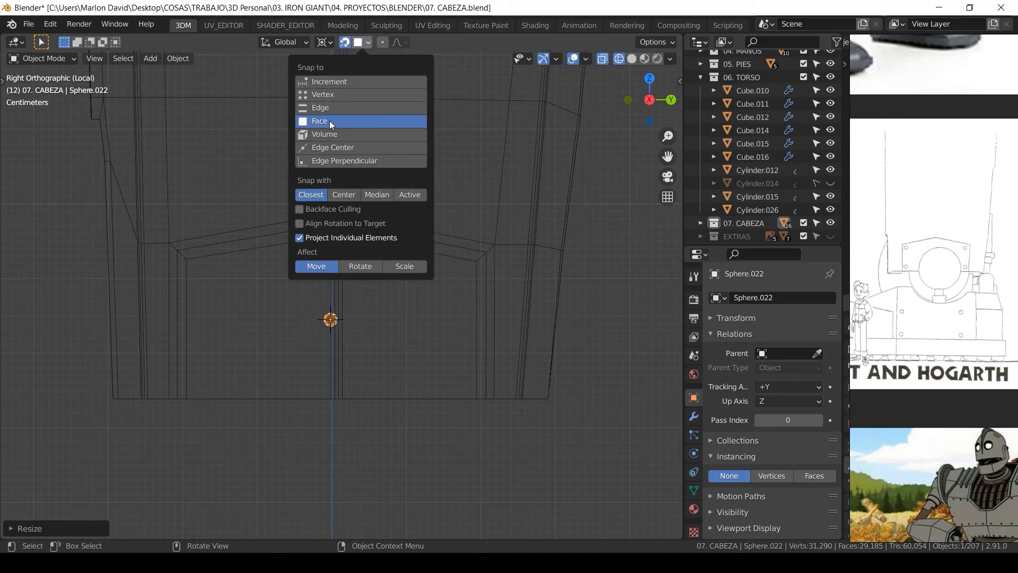
pyautogui.press('g')
pyautogui.click(354, 370)
pyautogui.hotkey('shift', 'z')
pyautogui.moveTo(357, 340); pyautogui.dragTo(366, 333, button='middle')
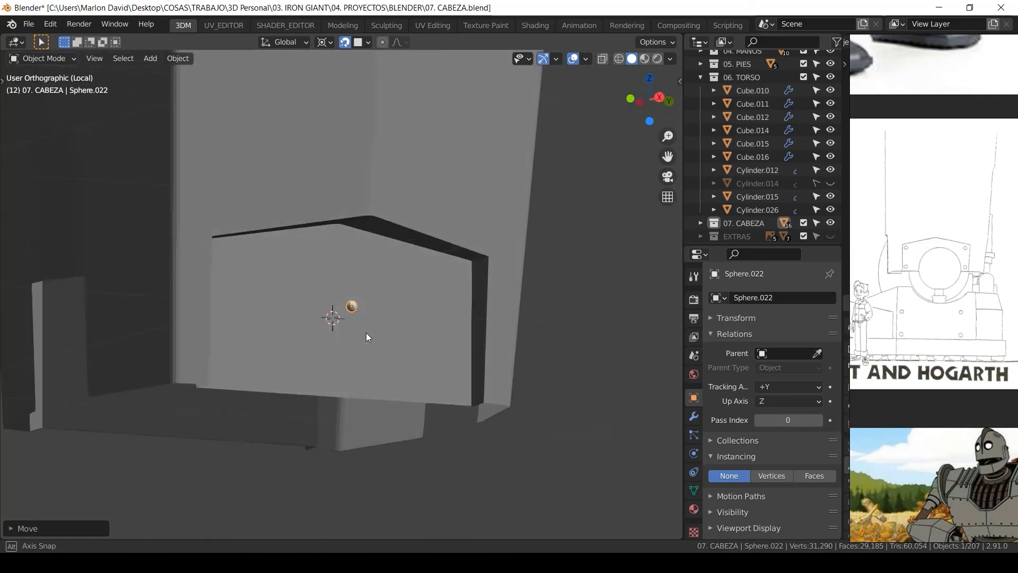
pyautogui.press('KP_3')
pyautogui.press('g')
pyautogui.click(402, 202)
pyautogui.moveTo(402, 201); pyautogui.dragTo(434, 206, button='middle')
pyautogui.press('KP_3')
pyautogui.hotkey('ctrl', 'z')
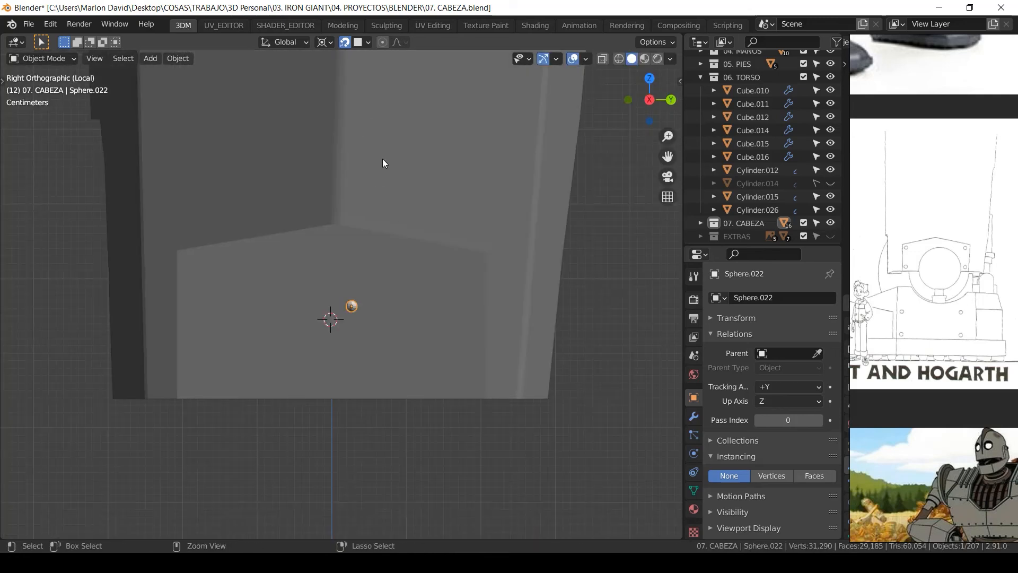
# Move the rivet into the upper-left corner of the raised panel in wireframe side view.
pyautogui.hotkey('shift', 'z')
pyautogui.press('g')
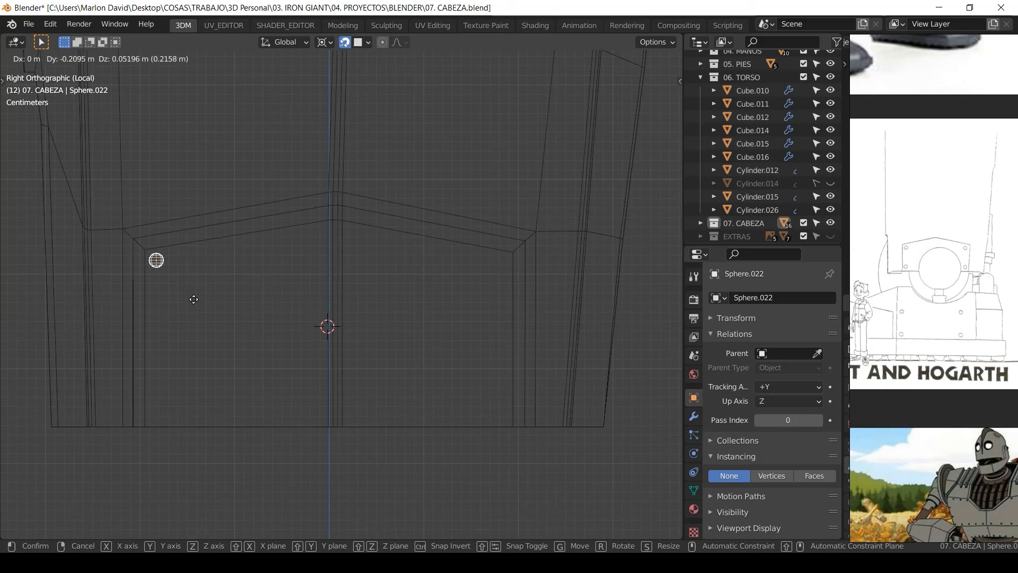
pyautogui.click(194, 299)
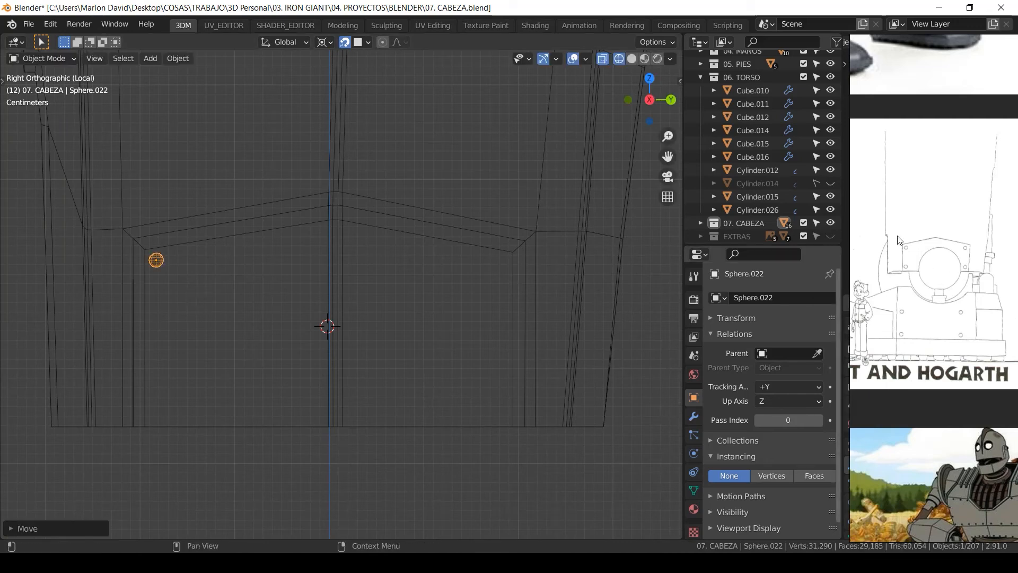
# Duplicate the rivet straight down along Z and place the copy in the panel's lower-left corner.
pyautogui.hotkey('shift', 'd')
pyautogui.press('z')
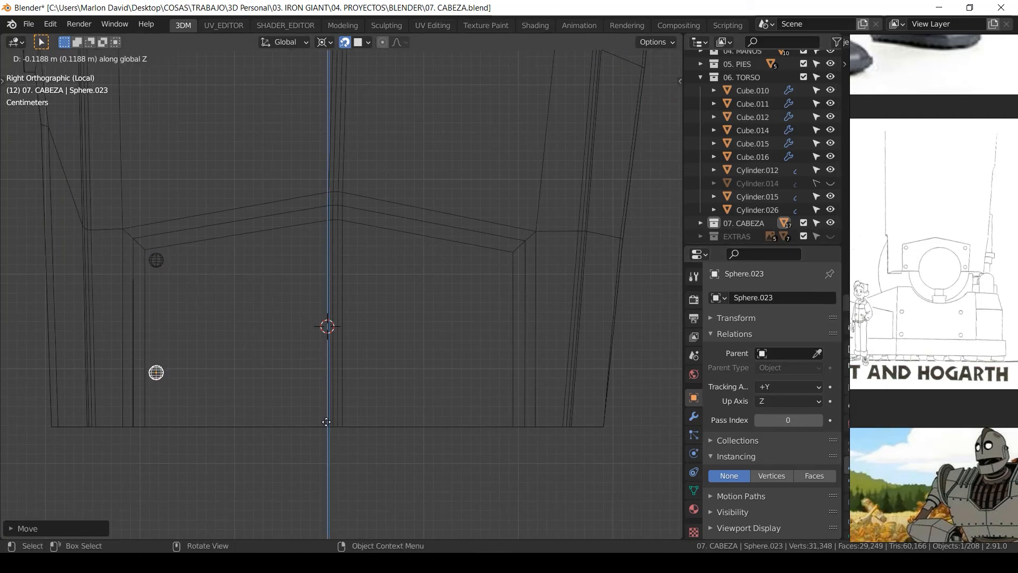
pyautogui.click(329, 496)
pyautogui.press('g')
pyautogui.press('z')
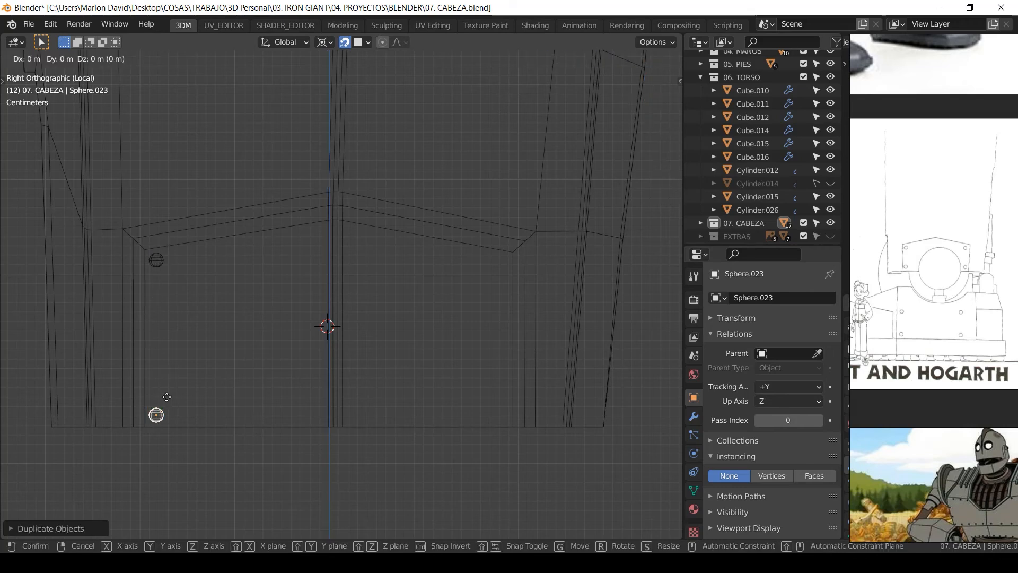
pyautogui.click(168, 383)
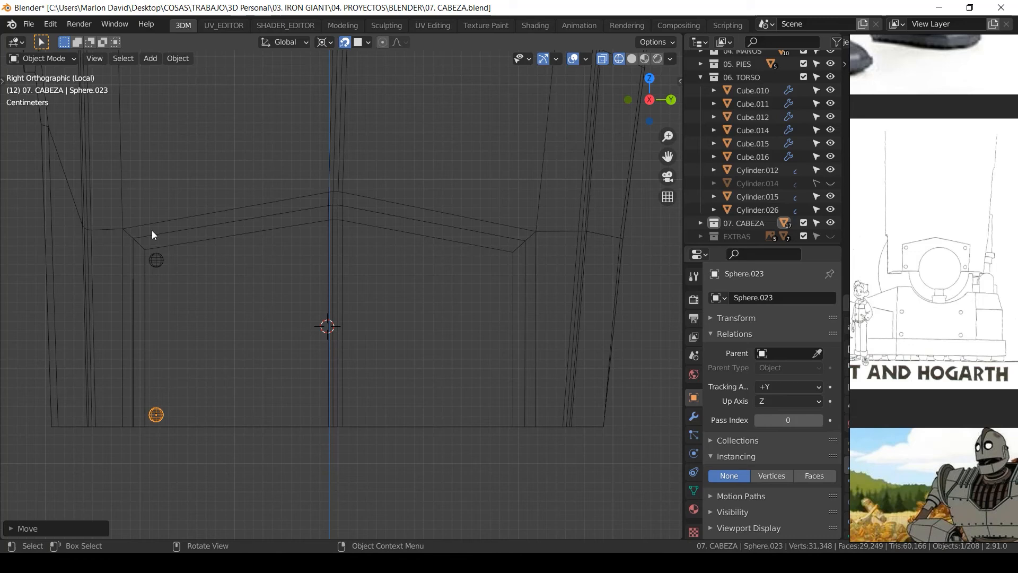
# Duplicate the two rivets about 0.37 m along Y to the panel's opposite edge.
pyautogui.keyDown('shift'); pyautogui.click(157, 264); pyautogui.keyUp('shift')
pyautogui.hotkey('shift', 'd')
pyautogui.press('y')
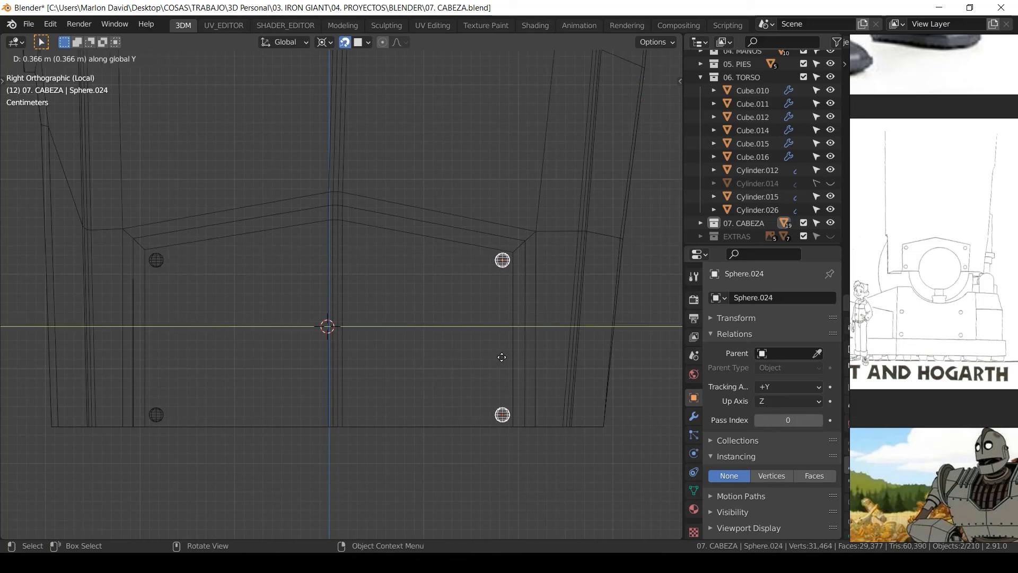
pyautogui.click(513, 340)
# Nudge the upper and lower rivet copies slightly inward from the panel's right edge.
pyautogui.click(505, 261)
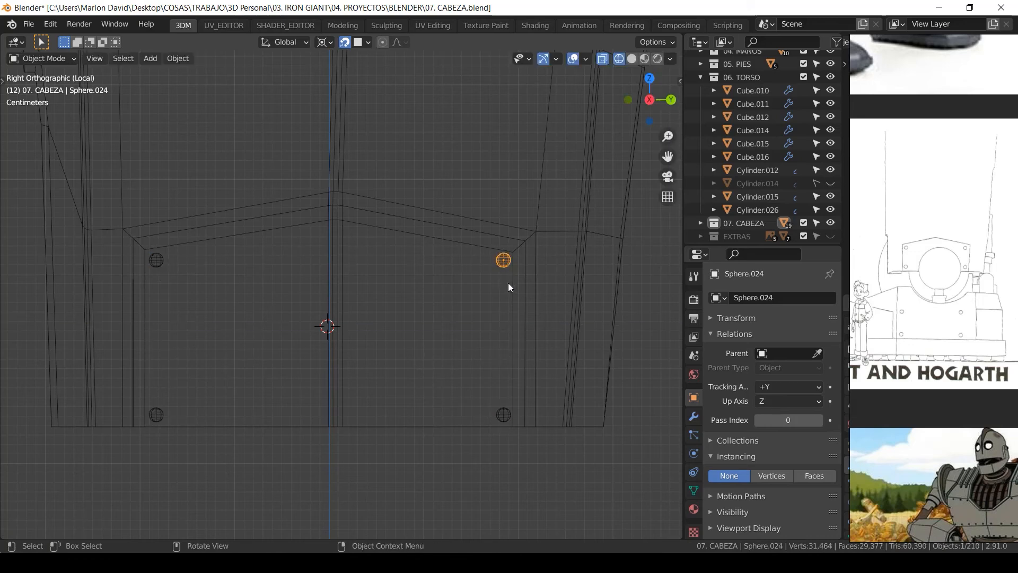
pyautogui.press('g')
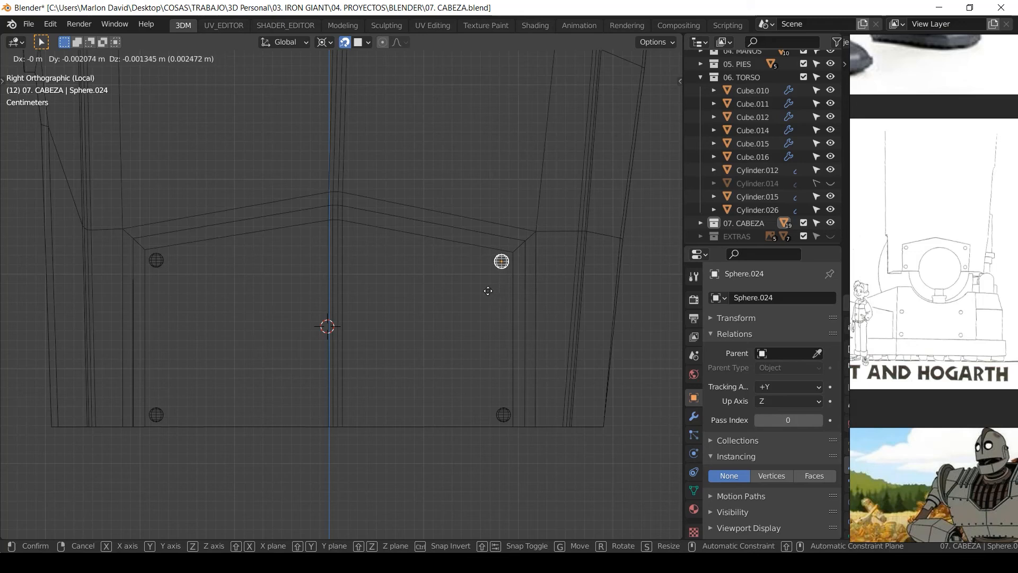
pyautogui.click(483, 297)
pyautogui.click(511, 418)
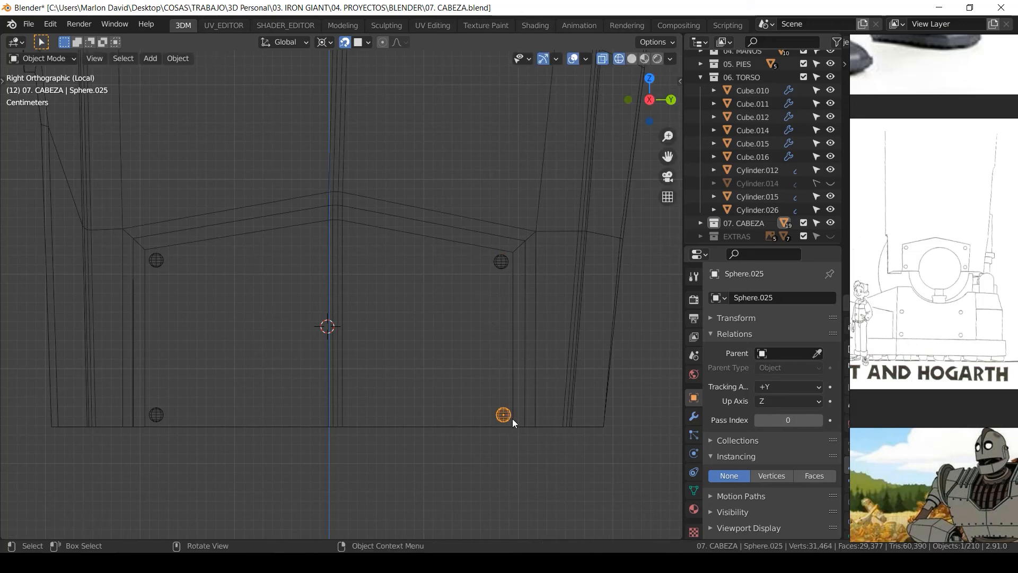
pyautogui.press('g')
pyautogui.press('y')
pyautogui.click(501, 416)
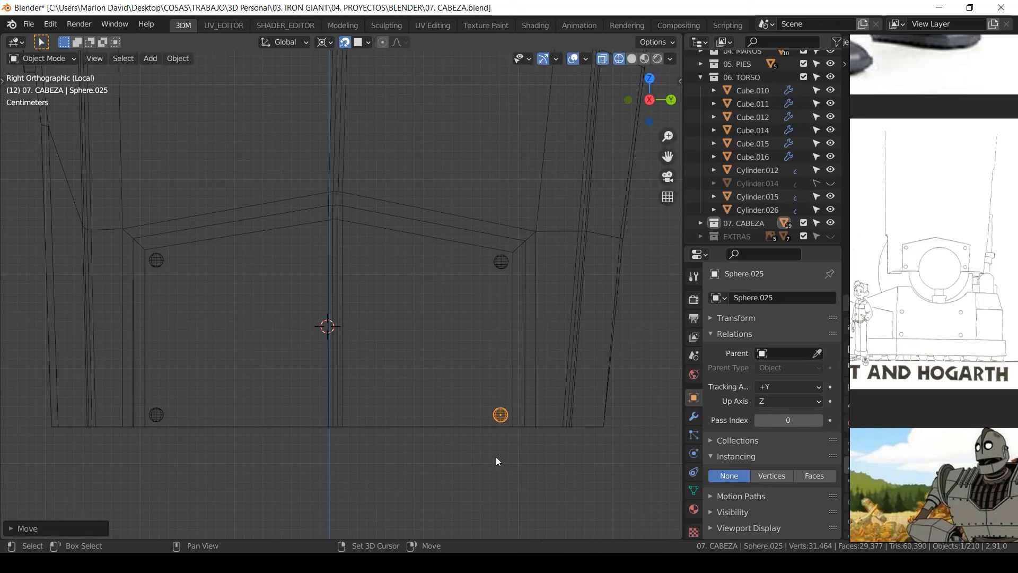
# Return to solid shading, select all four panel rivets and enlarge them in place around their individual origins.
pyautogui.press('z')
pyautogui.click(626, 367)
pyautogui.moveTo(478, 303)
pyautogui.mouseDown(button='middle')
pyautogui.moveTo(545, 308)
pyautogui.moveTo(504, 314)
pyautogui.mouseUp(button='middle')
pyautogui.press('KP_3')
pyautogui.keyDown('shift'); pyautogui.click(433, 275); pyautogui.keyUp('shift')
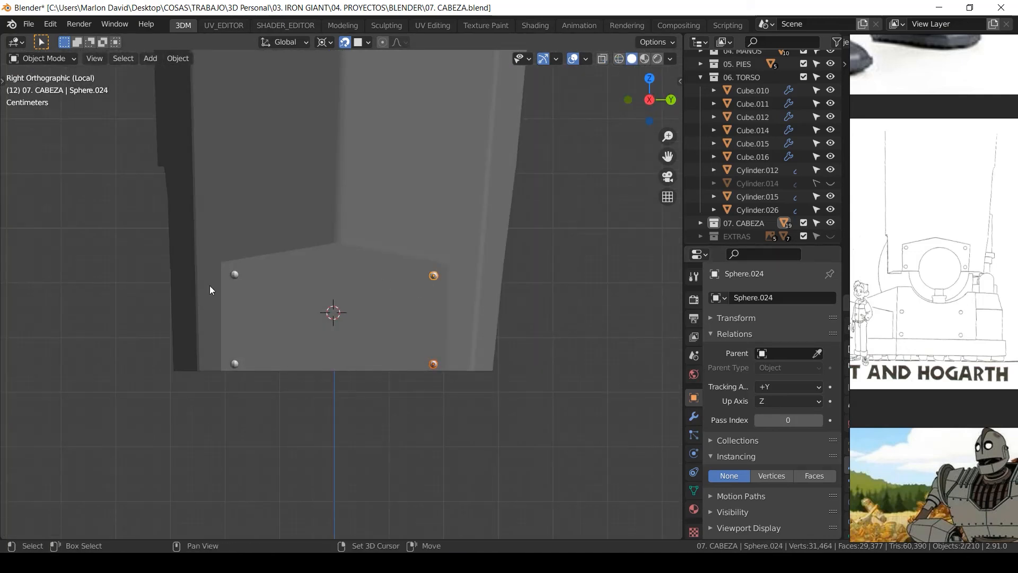
pyautogui.keyDown('shift'); pyautogui.click(235, 364); pyautogui.keyUp('shift')
pyautogui.press('.')
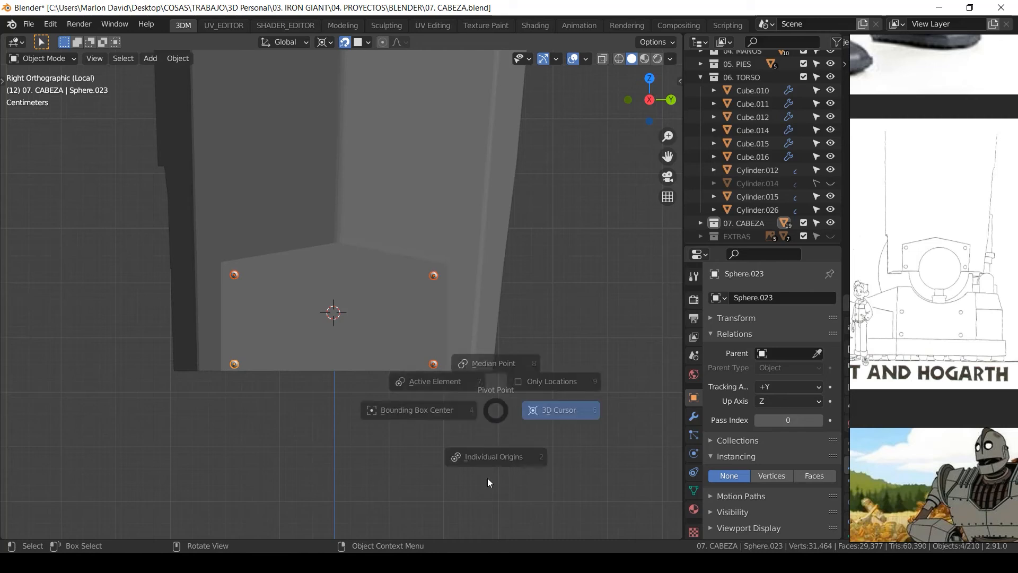
pyautogui.click(556, 410)
pyautogui.press('s')
pyautogui.click(550, 387)
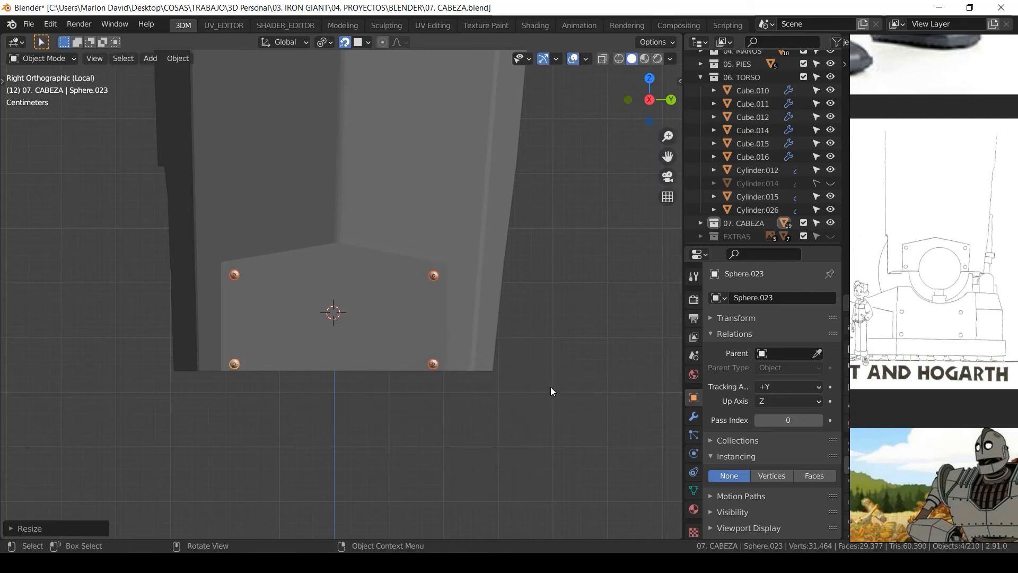
pyautogui.press('s')
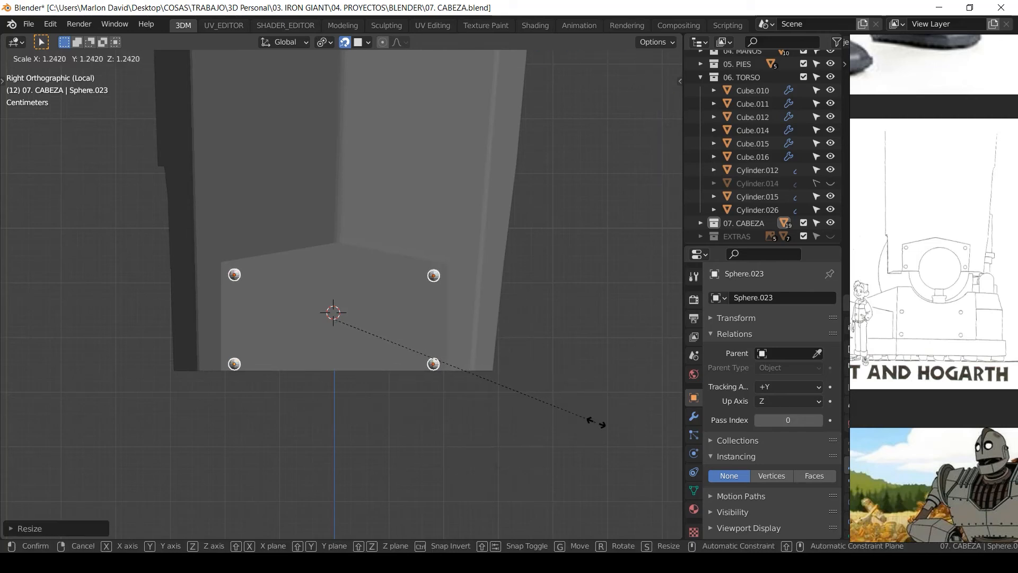
pyautogui.click(606, 448)
pyautogui.press('g')
pyautogui.click(606, 449)
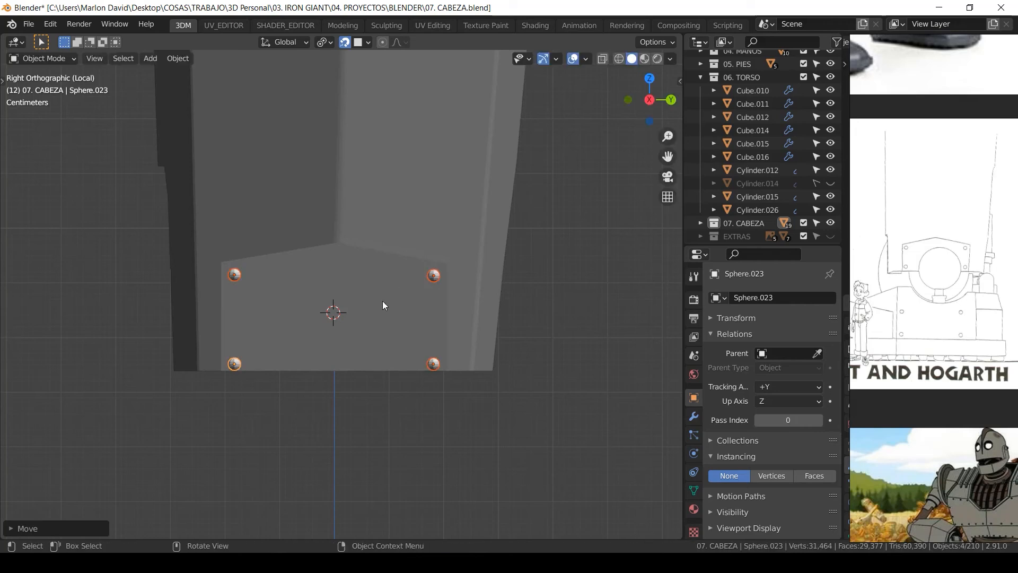
# Move the two lower rivets up about 0.017 m along Z, away from the panel's bottom edge.
pyautogui.click(435, 361)
pyautogui.press('g')
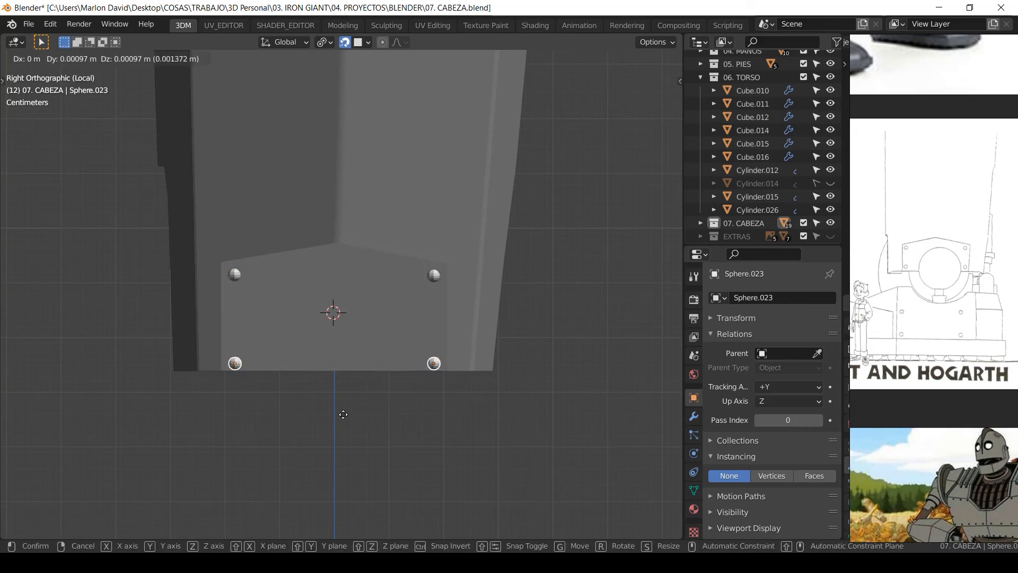
pyautogui.press('z')
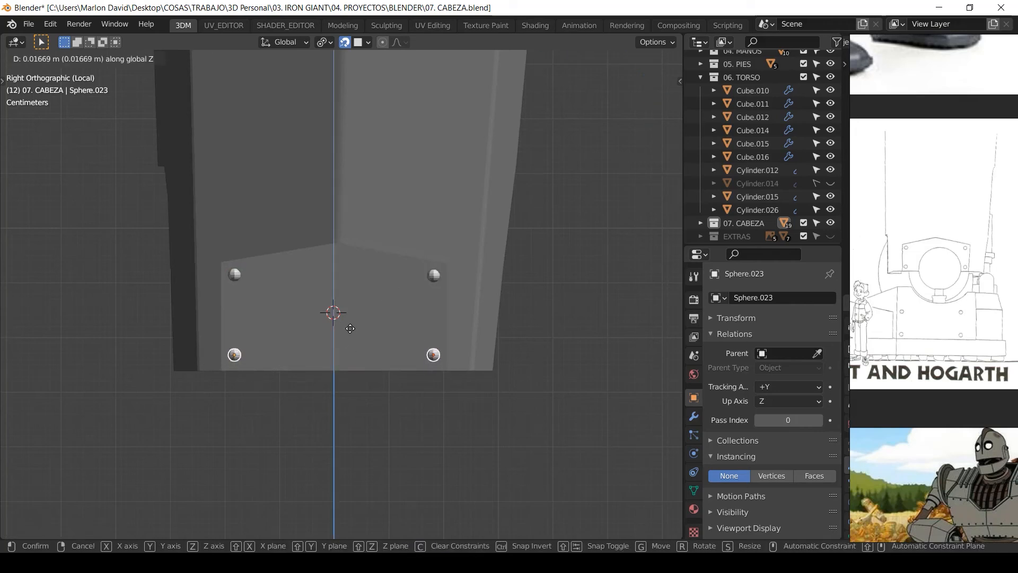
pyautogui.click(348, 329)
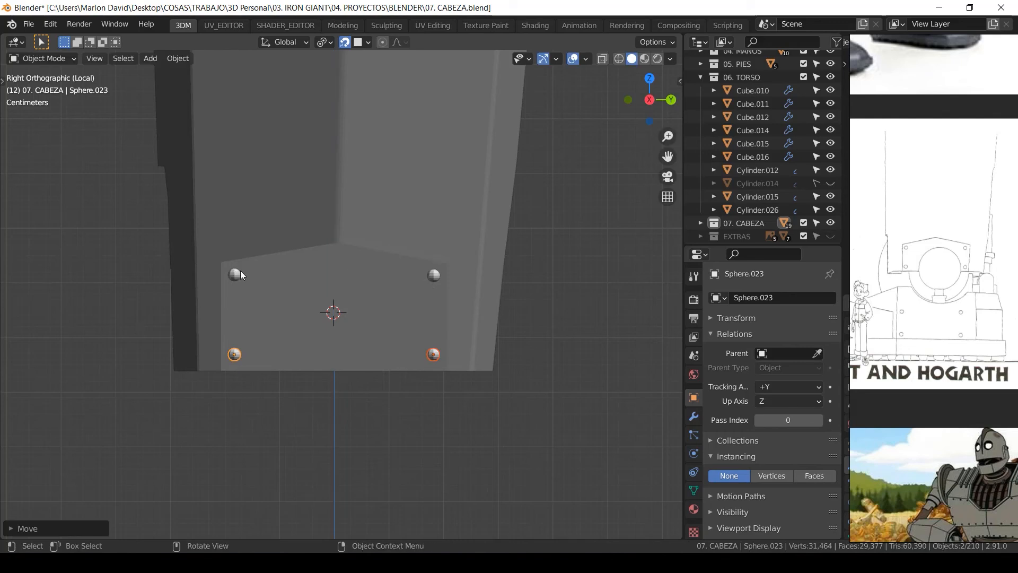
# Raise the two upper rivets about 0.005 m along Z.
pyautogui.click(236, 273)
pyautogui.keyDown('shift'); pyautogui.click(434, 275); pyautogui.keyUp('shift')
pyautogui.press('g')
pyautogui.press('z')
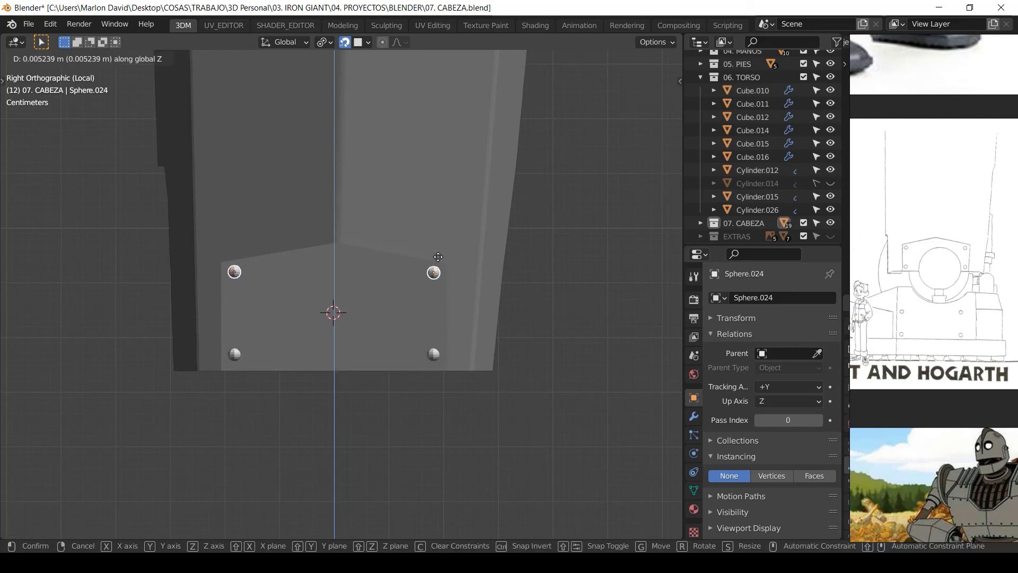
pyautogui.click(438, 257)
# Shift the two right-hand rivets slightly outward along Y toward the panel's edge.
pyautogui.click(436, 275)
pyautogui.keyDown('shift'); pyautogui.click(434, 357); pyautogui.keyUp('shift')
pyautogui.click(434, 357)
pyautogui.keyDown('shift'); pyautogui.click(435, 274); pyautogui.keyUp('shift')
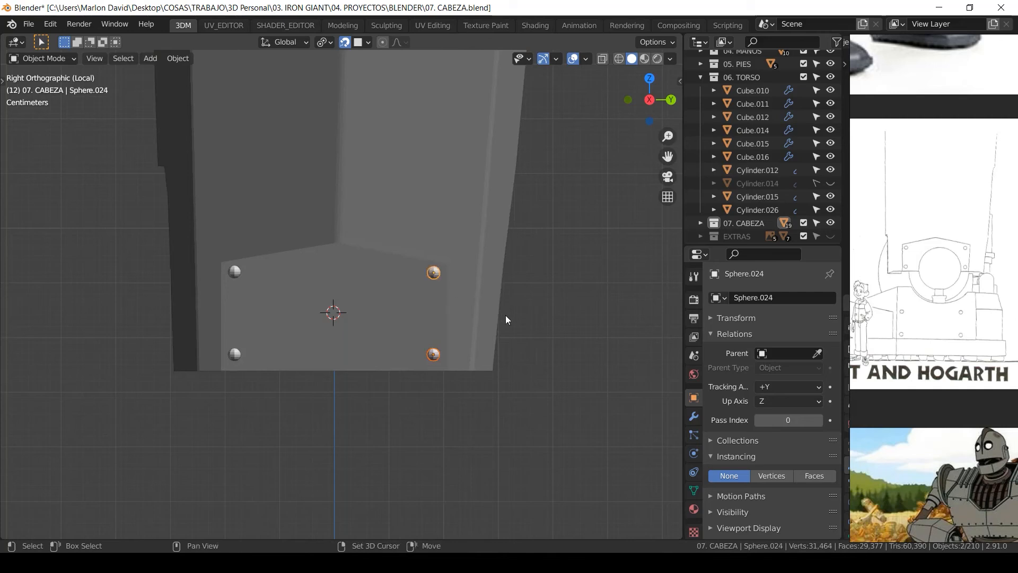
pyautogui.press('g')
pyautogui.press('y')
pyautogui.click(521, 320)
pyautogui.click(521, 320)
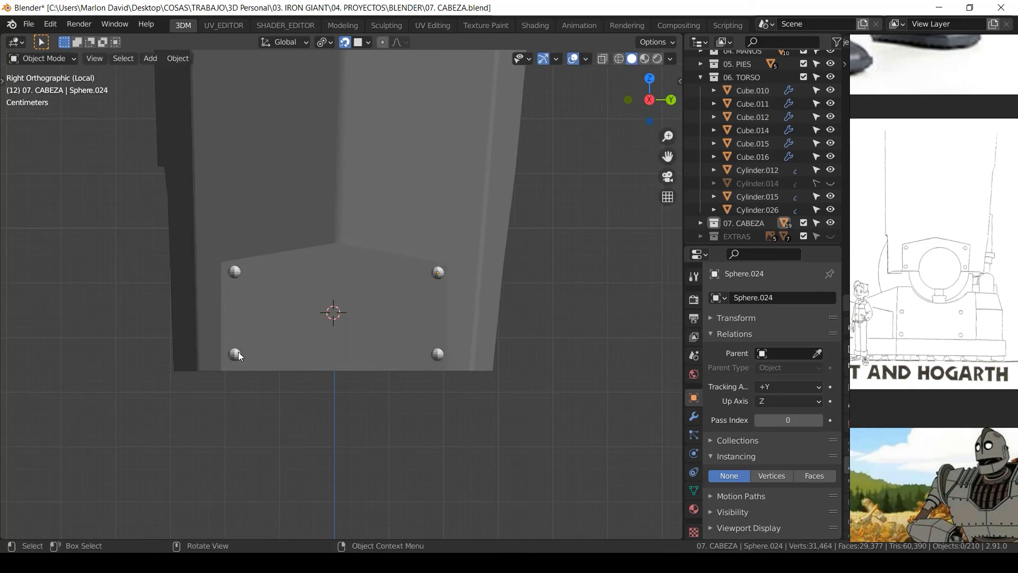
# Shift the two left-hand rivets slightly outward along Y toward the panel's edge.
pyautogui.press('g')
pyautogui.press('y')
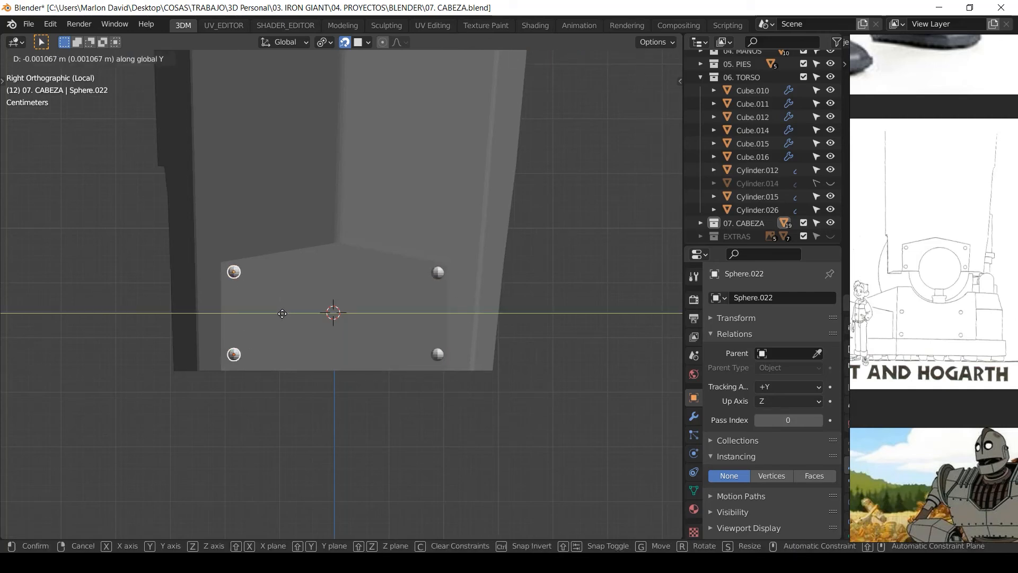
pyautogui.click(262, 317)
pyautogui.hotkey('alt', 'a')
pyautogui.scroll(-2, 266, 302)
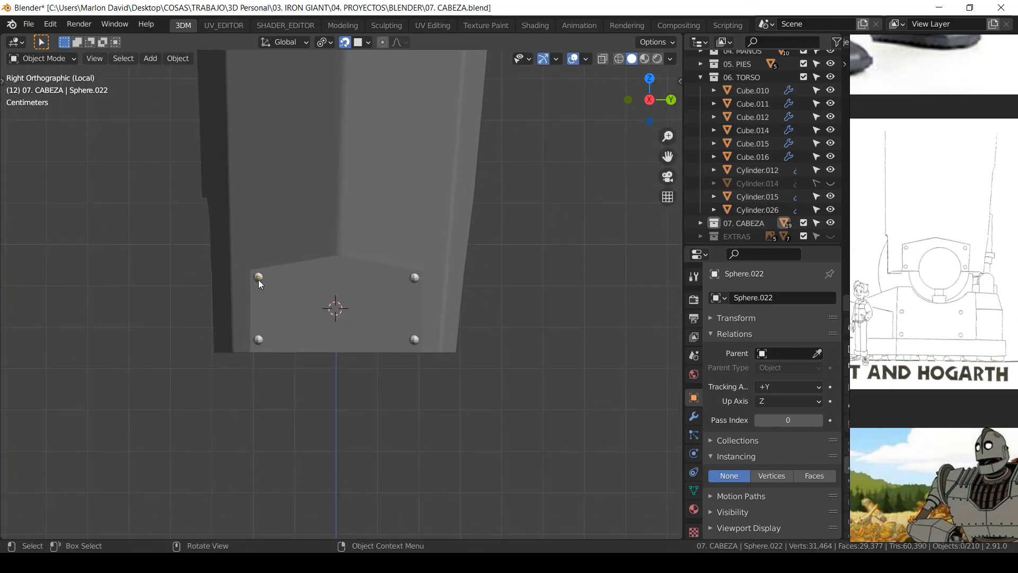
# Select the four panel rivets and join them into a single object.
pyautogui.keyDown('shift'); pyautogui.click(259, 339); pyautogui.keyUp('shift')
pyautogui.scroll(1, 425, 355)
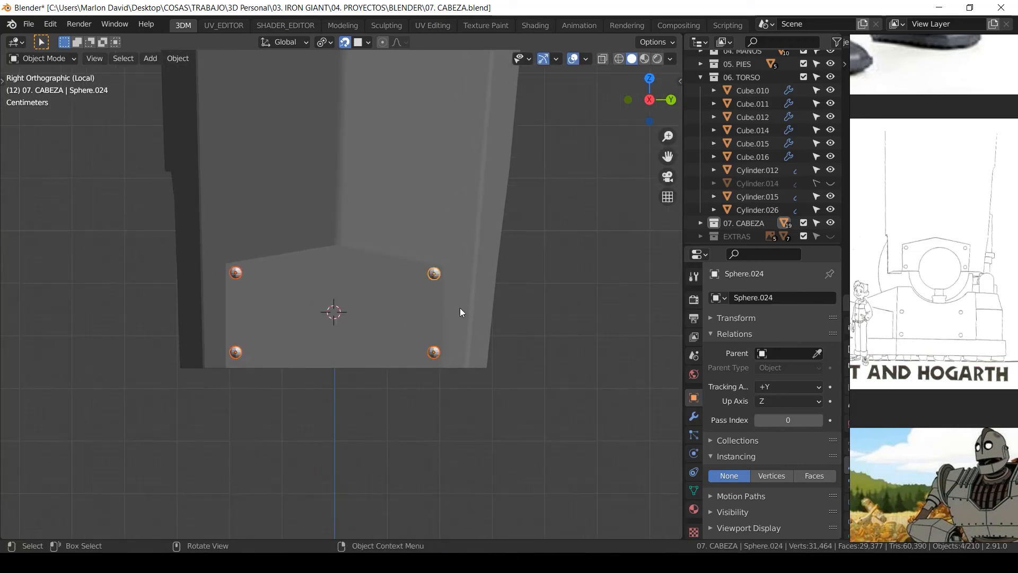
pyautogui.hotkey('ctrl', 'j')
pyautogui.scroll(-1, 310, 318)
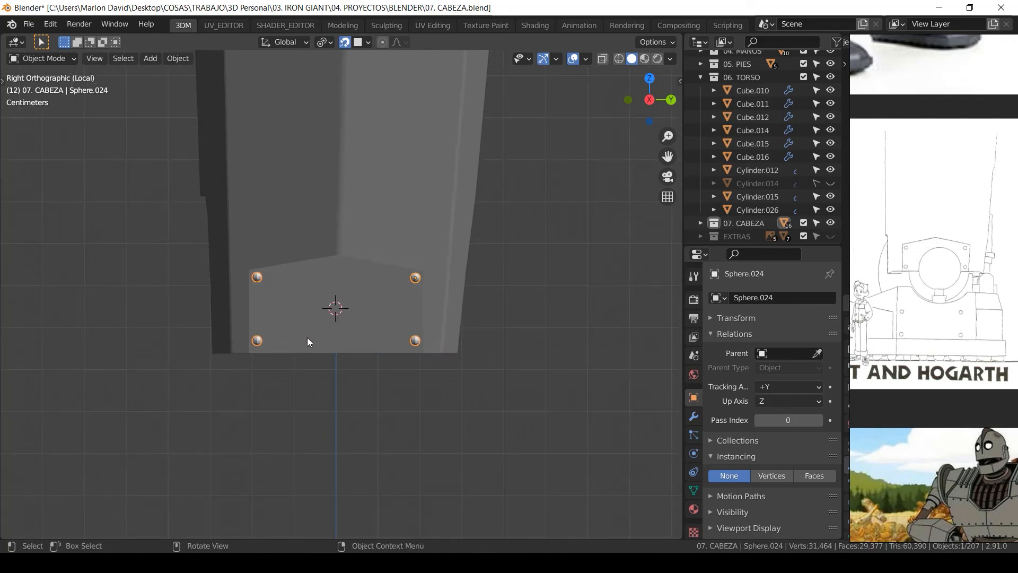
# Turn off snapping and select the leg shell Cube.004 in front view.
pyautogui.moveTo(307, 338); pyautogui.dragTo(388, 263, button='middle')
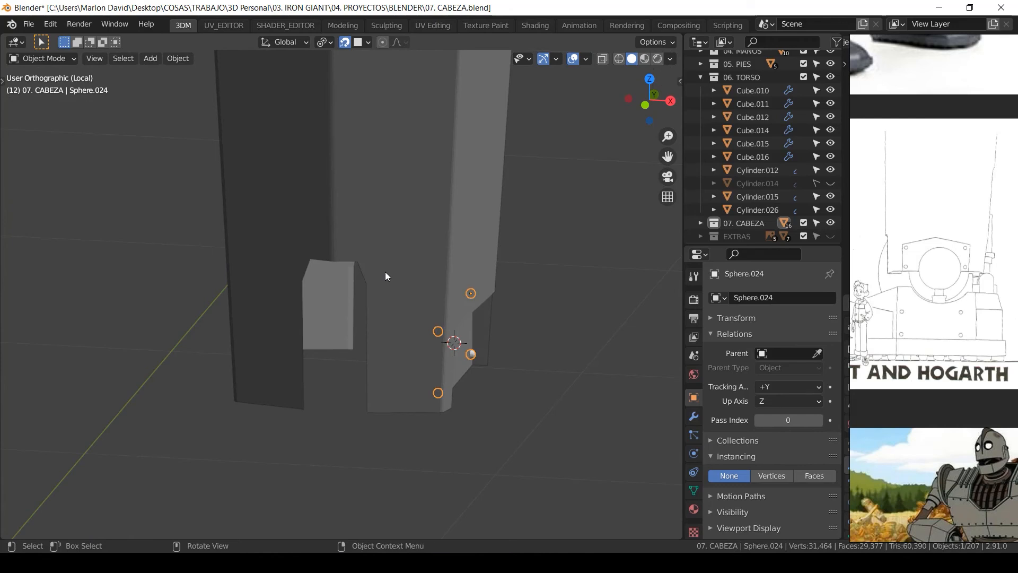
pyautogui.hotkey('shift', 'Tab')
pyautogui.moveTo(512, 321); pyautogui.dragTo(374, 299, button='middle')
pyautogui.click(352, 191)
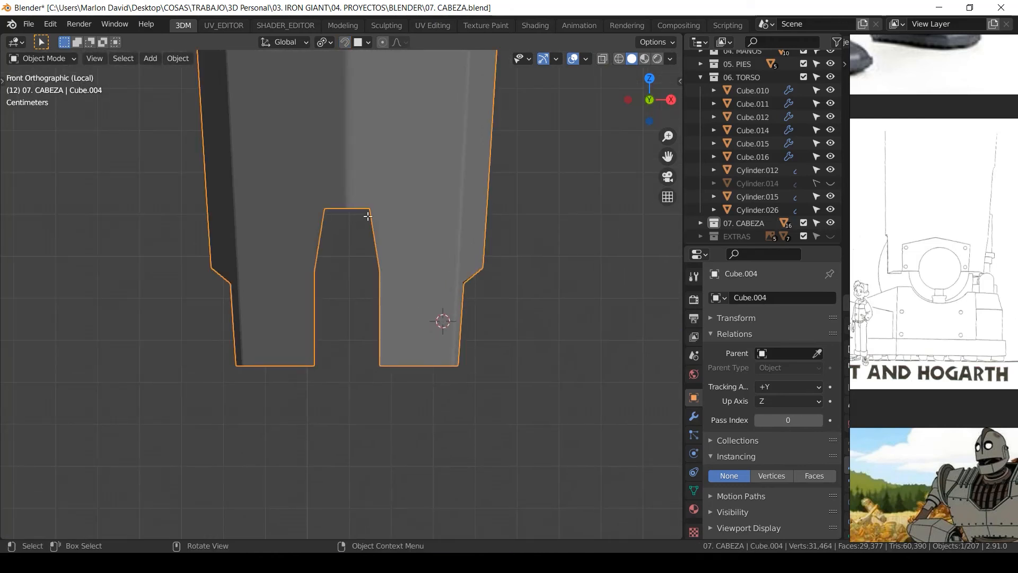
# Snap the 3D cursor to the middle vertices at the upper edge of the leg shell's ankle notch.
pyautogui.press('Tab')
pyautogui.hotkey('alt', 'z')
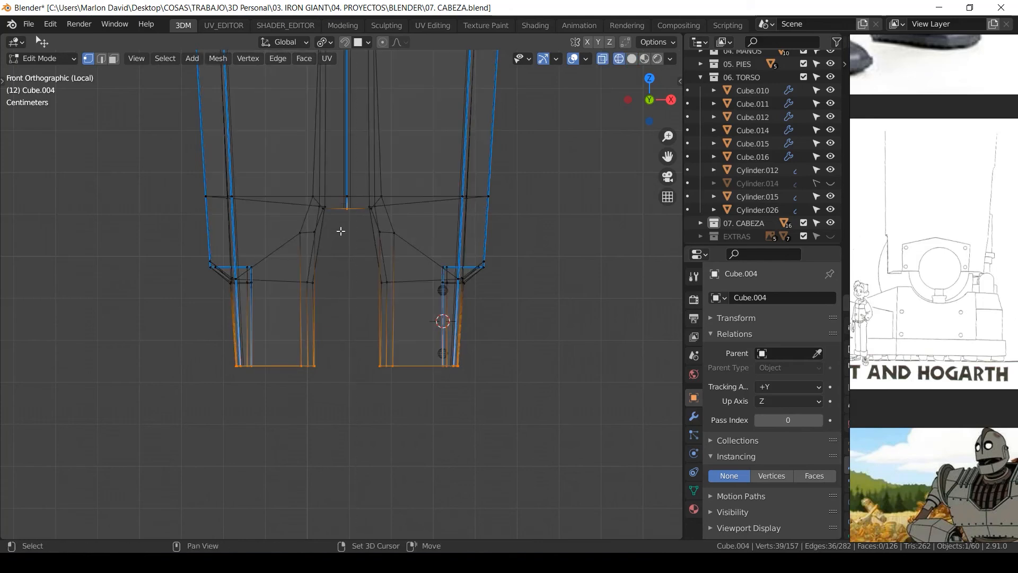
pyautogui.hotkey('shift', 's')
pyautogui.click(341, 296)
pyautogui.press('a')
pyautogui.press('a')
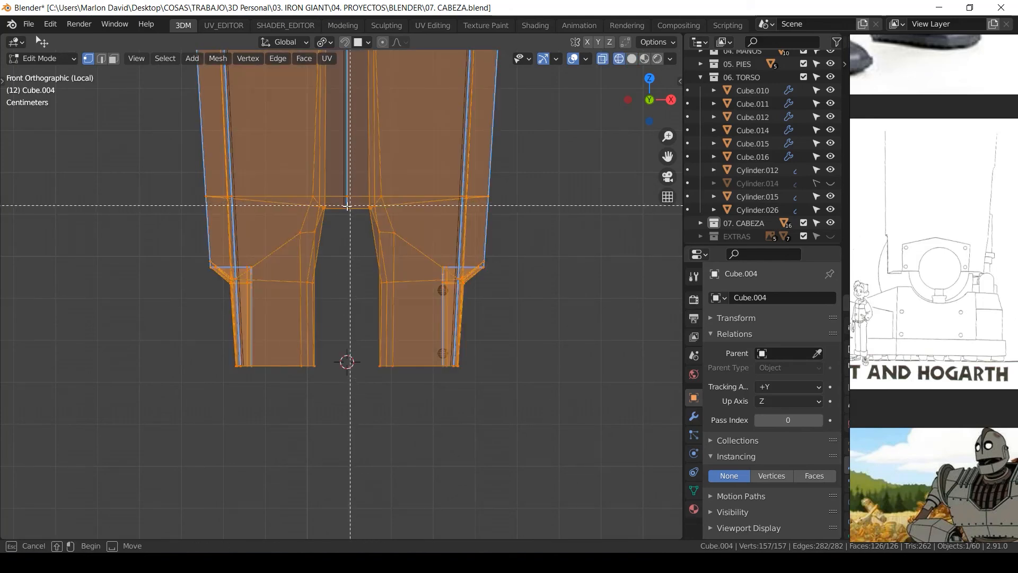
pyautogui.moveTo(356, 203); pyautogui.dragTo(341, 225)
pyautogui.press('z')
pyautogui.click(656, 321)
pyautogui.press('Tab')
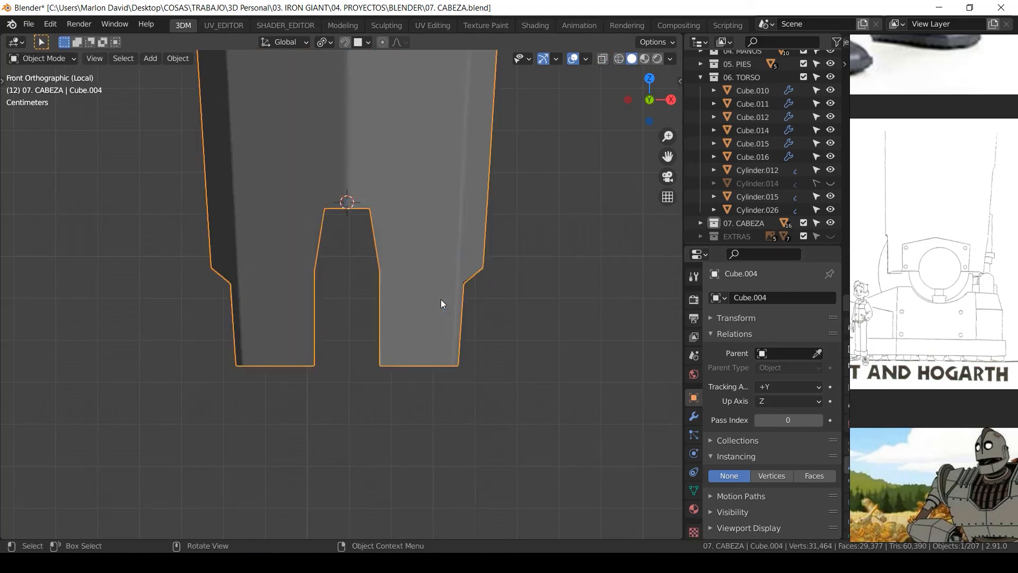
# Open the joined leg rivets' mesh for editing and set the transform pivot to the 3D cursor.
pyautogui.moveTo(440, 300)
pyautogui.mouseDown(button='middle')
pyautogui.moveTo(413, 296)
pyautogui.moveTo(479, 298)
pyautogui.moveTo(470, 281)
pyautogui.moveTo(477, 301)
pyautogui.mouseUp(button='middle')
pyautogui.click(431, 283)
pyautogui.press('Tab')
pyautogui.press('z')
pyautogui.click(327, 295)
pyautogui.moveTo(362, 301); pyautogui.dragTo(377, 289, button='middle')
pyautogui.press('.')
pyautogui.click(452, 307)
# Duplicate the selected rivets in place and mirror the copy across the leg by scaling it -1 along X.
pyautogui.hotkey('shift', 'd')
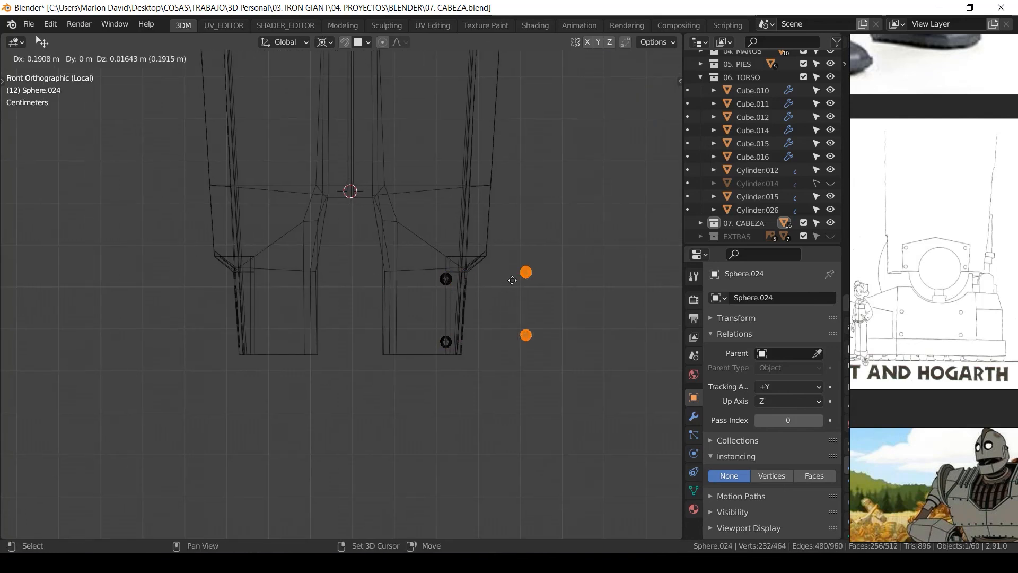
pyautogui.rightClick(502, 280)
pyautogui.press('s')
pyautogui.press('x')
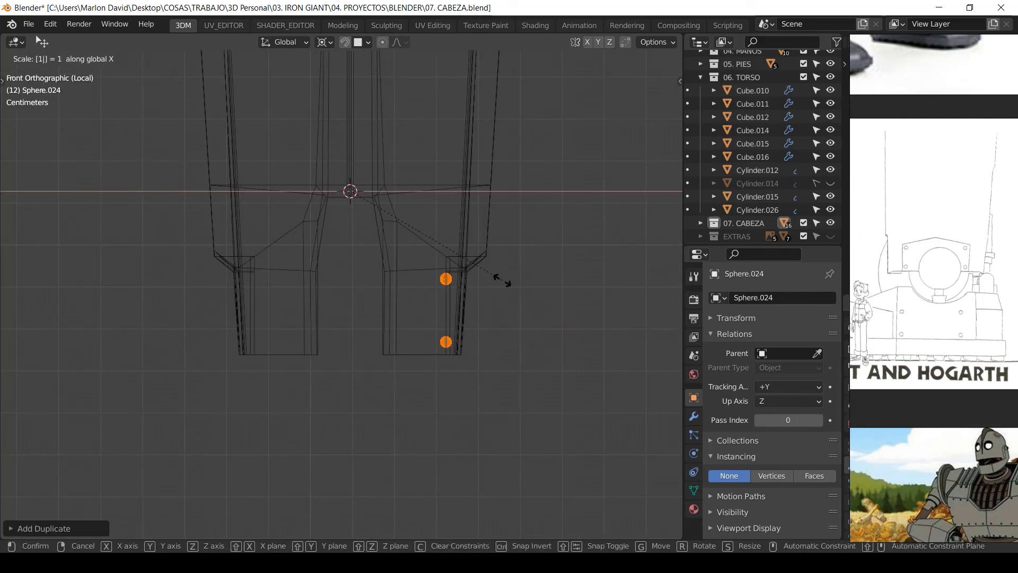
pyautogui.write('1-')
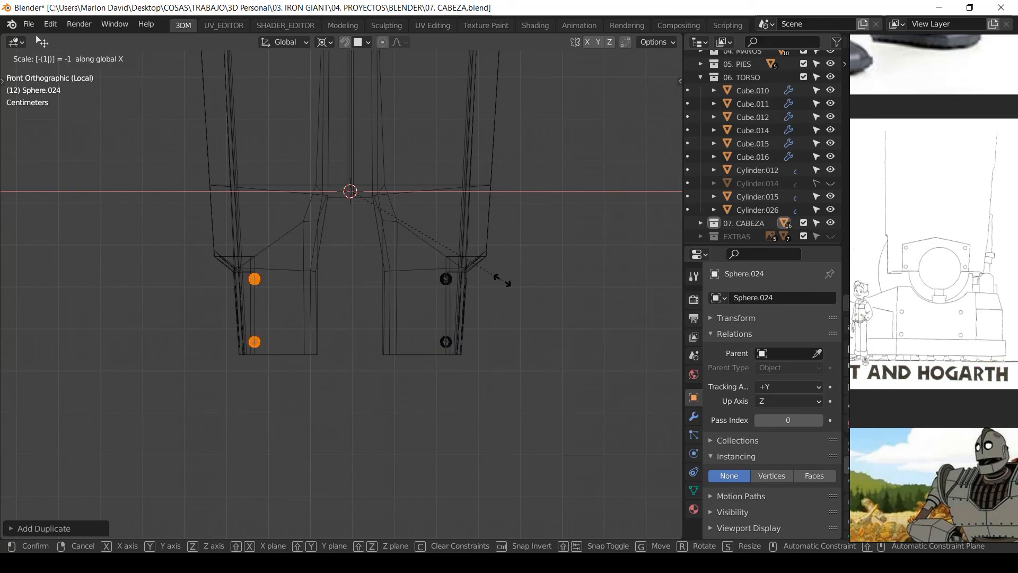
pyautogui.press('Return')
# Recalculate the normals of the mirrored rivet copies and finish editing the mesh.
pyautogui.press('z')
pyautogui.click(484, 281)
pyautogui.moveTo(348, 291); pyautogui.dragTo(472, 291, button='middle')
pyautogui.moveTo(325, 289)
pyautogui.keyDown('shift'); pyautogui.mouseDown(button='middle')
pyautogui.moveTo(378, 275)
pyautogui.moveTo(323, 287)
pyautogui.mouseUp(button='middle'); pyautogui.keyUp('shift')
pyautogui.scroll(2, 323, 287)
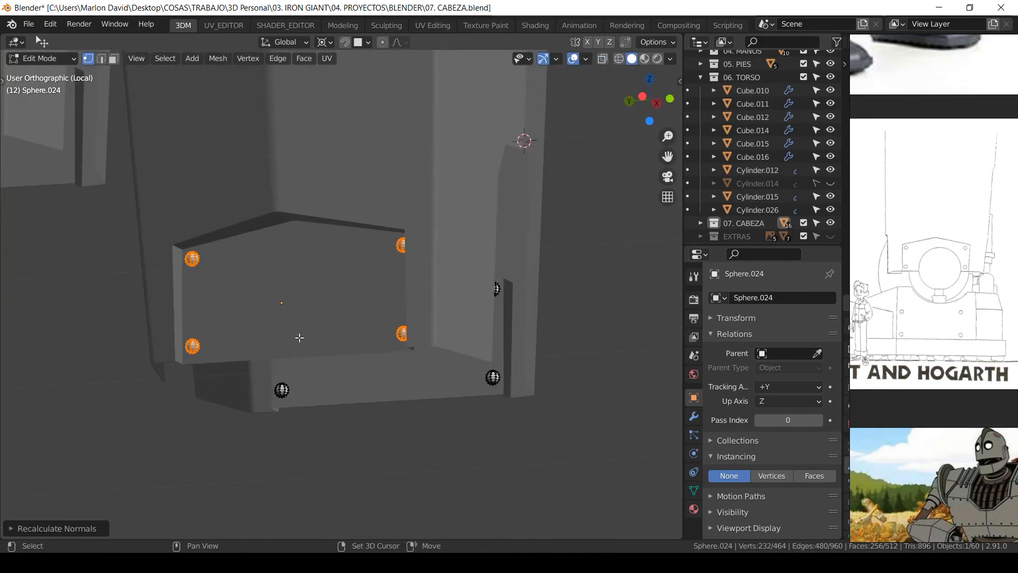
pyautogui.keyDown('ctrl'); pyautogui.moveTo(155, 234); pyautogui.dragTo(163, 317, button='middle'); pyautogui.keyUp('ctrl')
pyautogui.keyDown('ctrl'); pyautogui.moveTo(389, 242); pyautogui.dragTo(389, 114, button='middle'); pyautogui.keyUp('ctrl')
pyautogui.press('Tab')
# Apply all transforms to the leg rivet object in front view.
pyautogui.press('KP_1')
pyautogui.keyDown('ctrl'); pyautogui.moveTo(390, 315); pyautogui.dragTo(377, 269, button='middle'); pyautogui.keyUp('ctrl')
pyautogui.keyDown('shift'); pyautogui.moveTo(357, 316); pyautogui.dragTo(488, 280, button='middle'); pyautogui.keyUp('shift')
pyautogui.hotkey('ctrl', 'a')
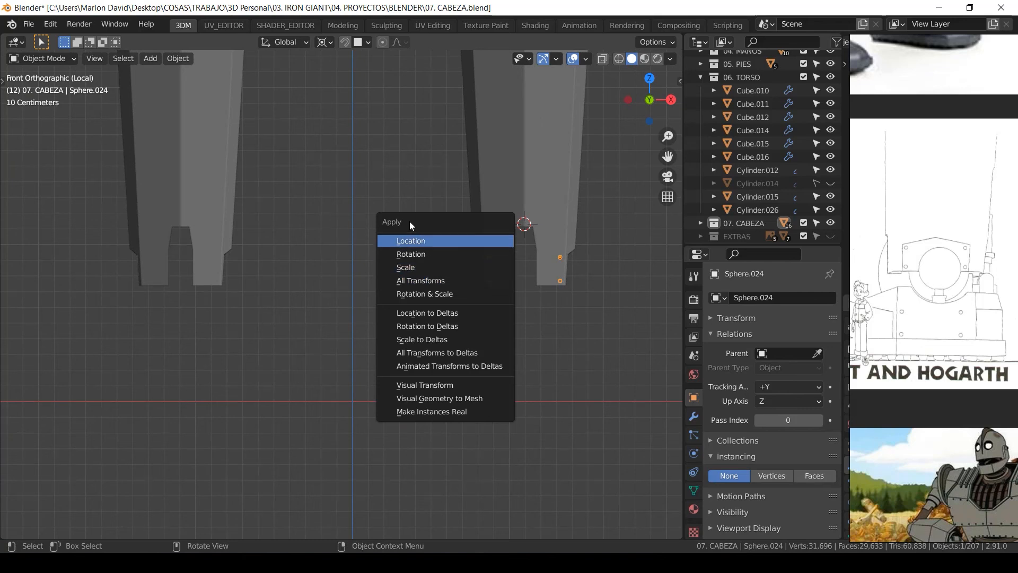
pyautogui.click(420, 281)
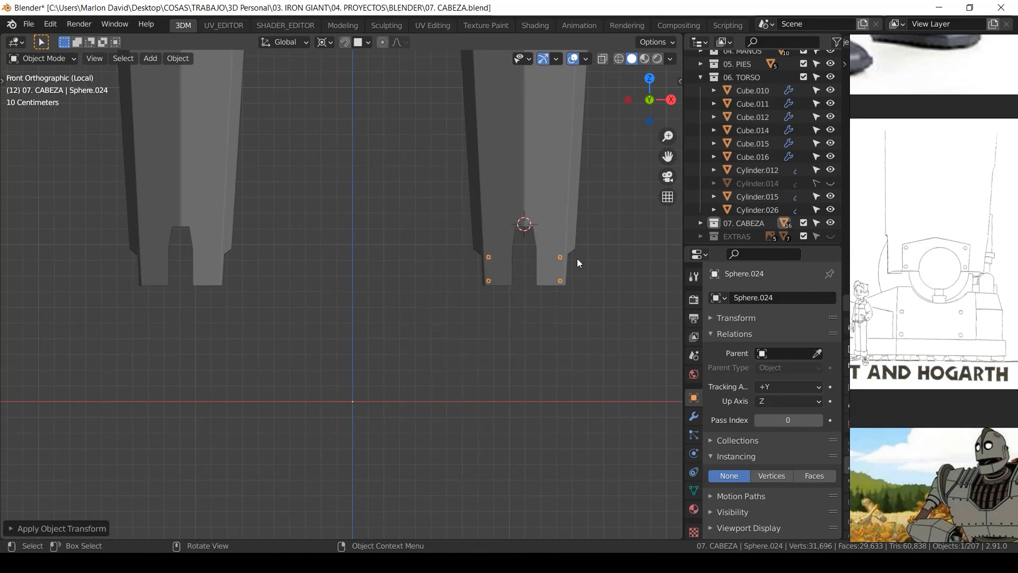
# Add a Mirror modifier on the X axis to copy the rivets to the other leg, and leave local view.
pyautogui.click(694, 416)
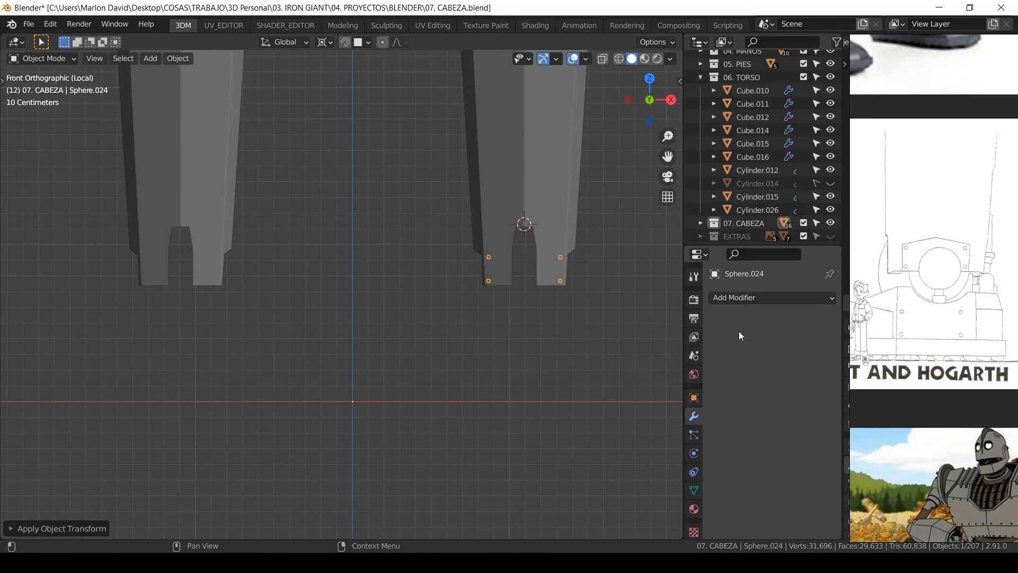
pyautogui.click(733, 298)
pyautogui.click(581, 139)
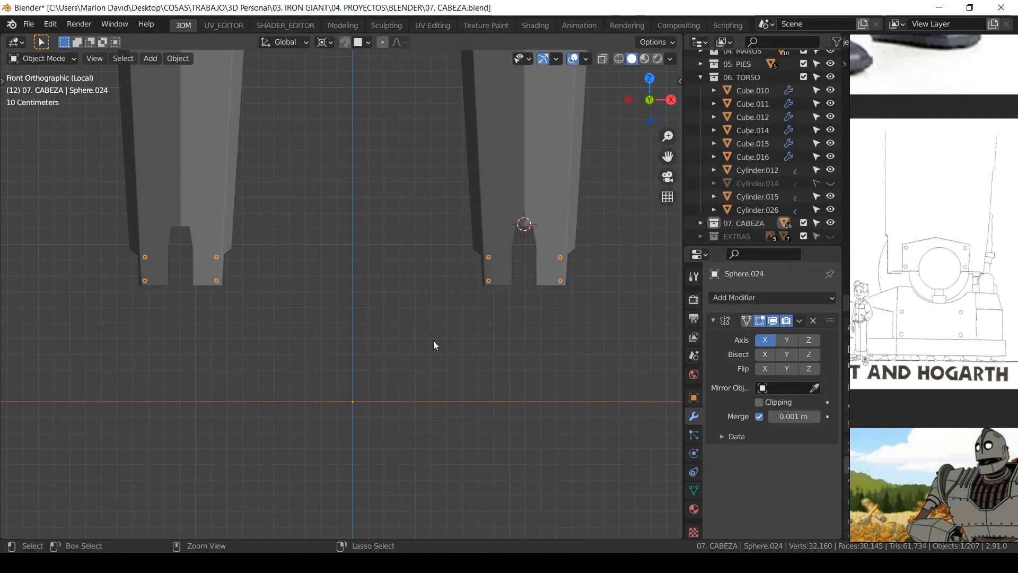
pyautogui.moveTo(434, 340); pyautogui.dragTo(467, 361, button='middle')
pyautogui.press('KP_Divide')
# Examine the reference images for the rivet placement on the side of the robot's torso.
pyautogui.scroll(-4, 354, 252)
pyautogui.scroll(-4, 907, 223)
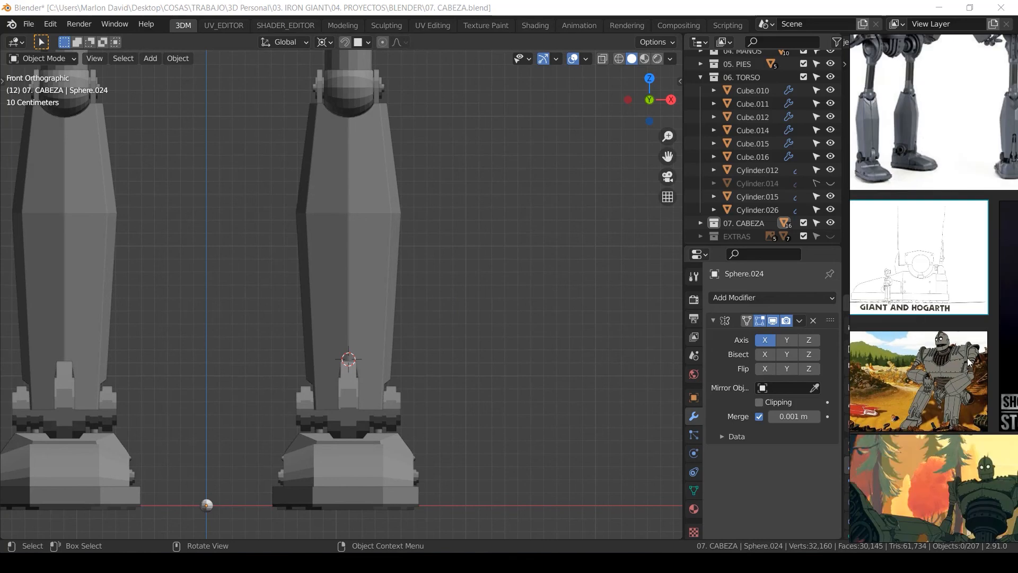
pyautogui.scroll(-4, 936, 218)
pyautogui.moveTo(1002, 292); pyautogui.dragTo(945, 307, button='middle')
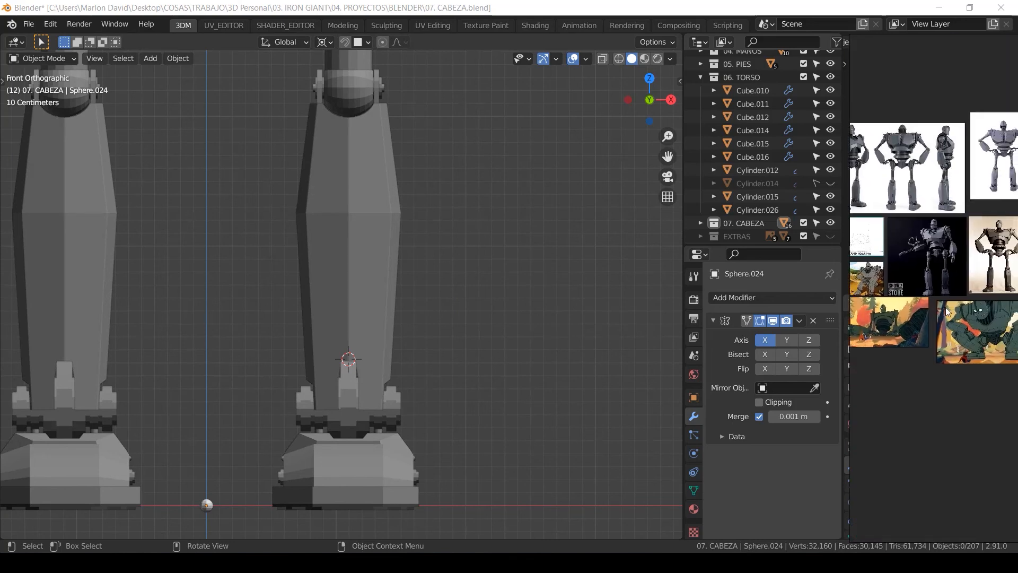
pyautogui.moveTo(1011, 313); pyautogui.dragTo(938, 297, button='middle')
pyautogui.scroll(-4, 938, 297)
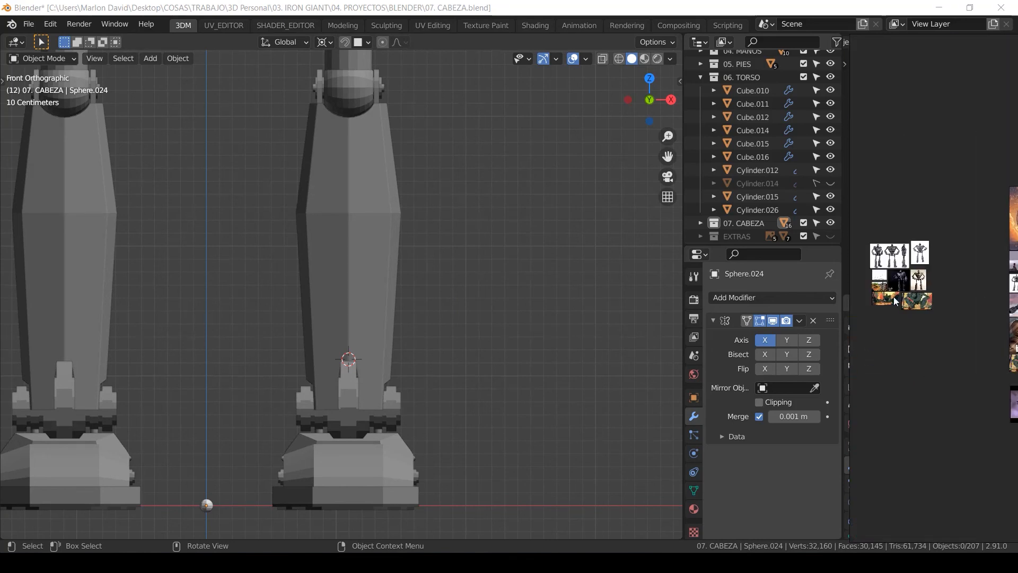
pyautogui.moveTo(1009, 288); pyautogui.dragTo(890, 269, button='middle')
pyautogui.moveTo(970, 270); pyautogui.dragTo(909, 297, button='middle')
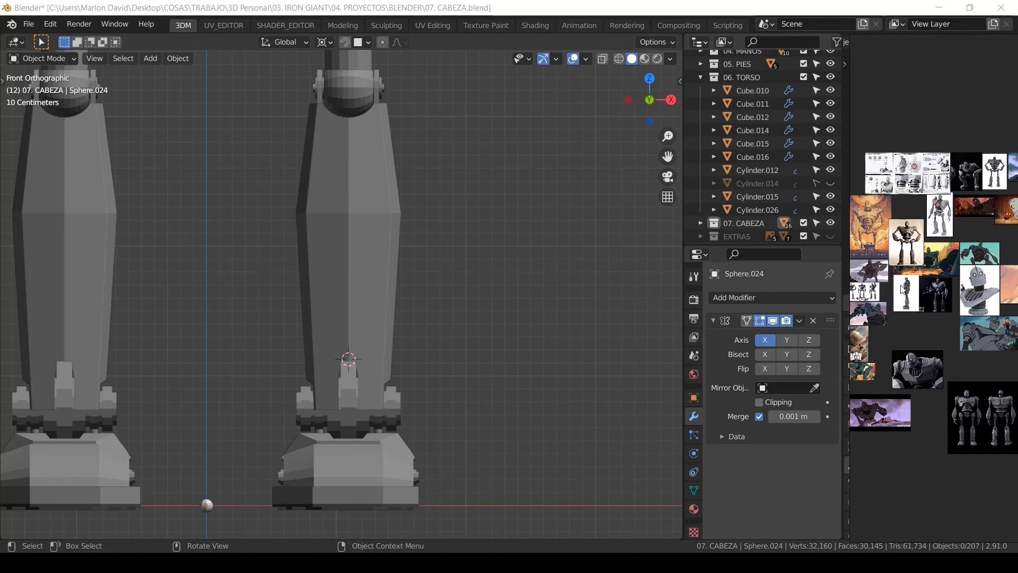
pyautogui.scroll(8, 901, 290)
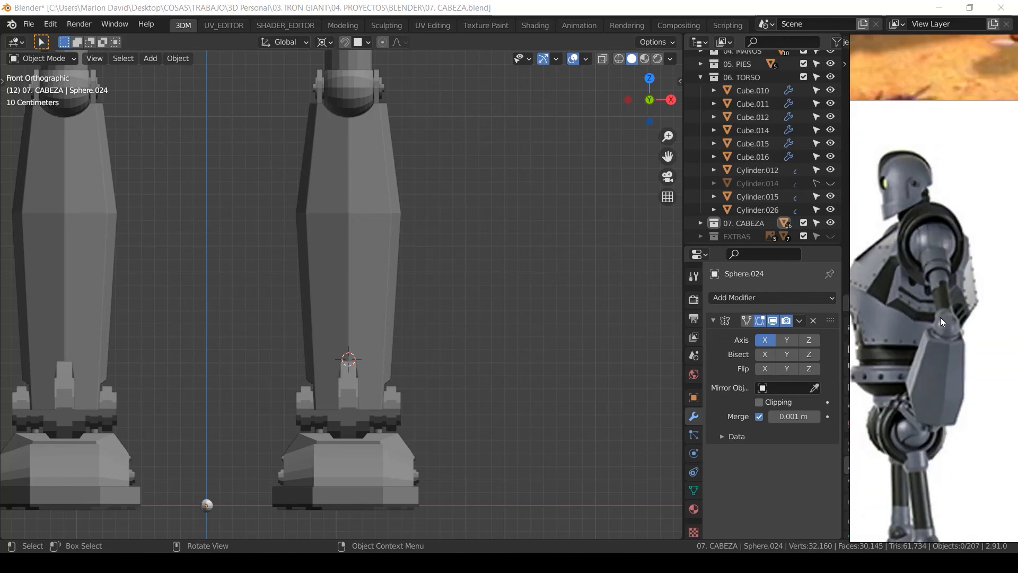
pyautogui.scroll(-5, 475, 279)
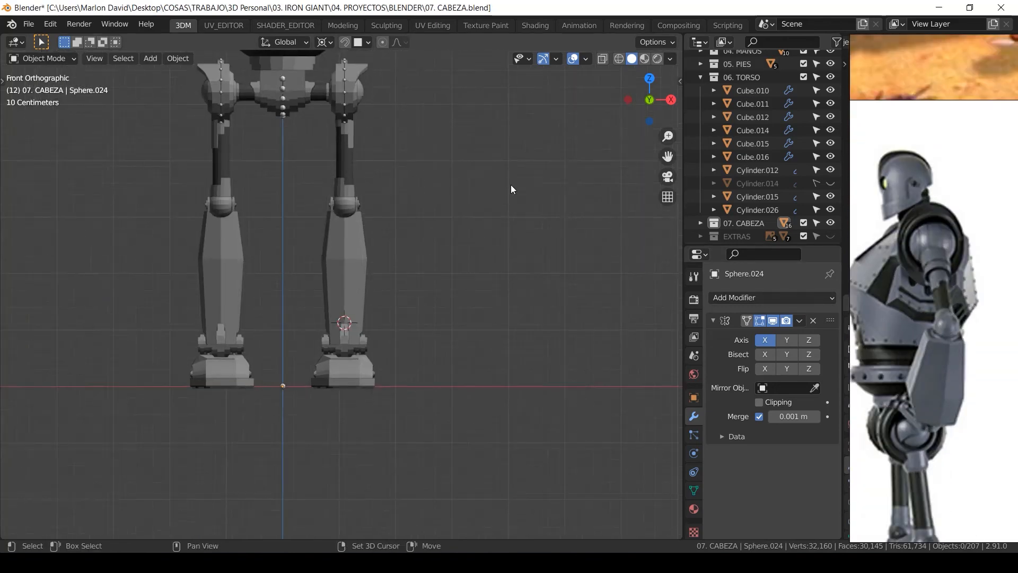
# Duplicate the inner four-vertex edge chain on the lower side panel of torso object Cube.010 and separate it into its own object.
pyautogui.press('KP_3')
pyautogui.scroll(6, 374, 196)
pyautogui.scroll(3, 390, 329)
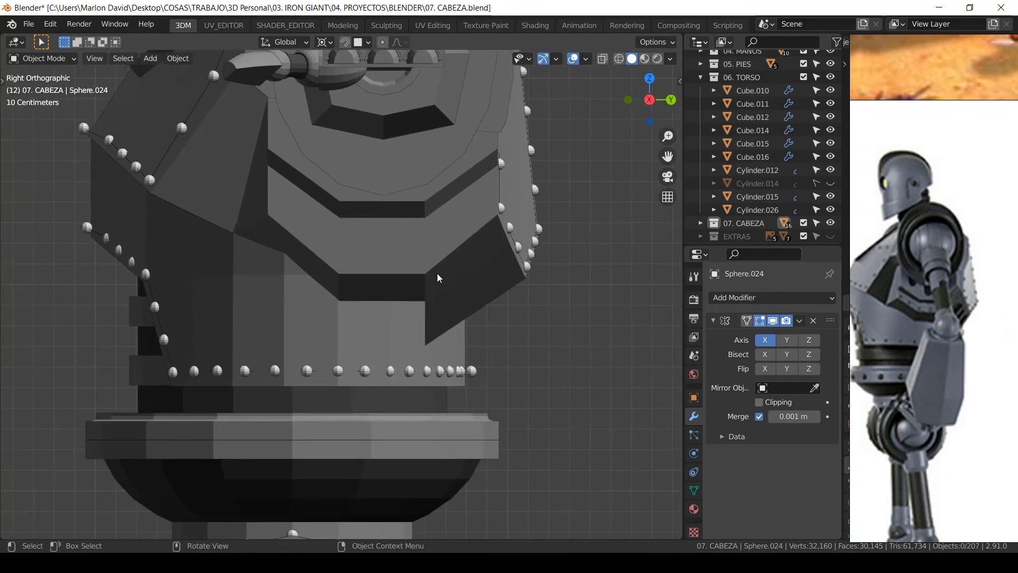
pyautogui.scroll(2, 446, 270)
pyautogui.scroll(1, 318, 257)
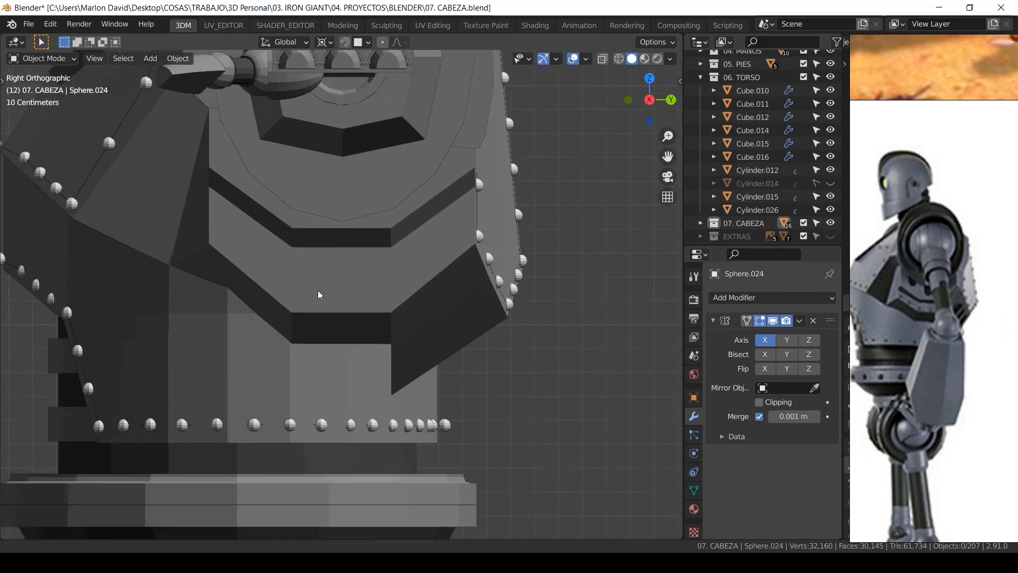
pyautogui.scroll(1, 341, 293)
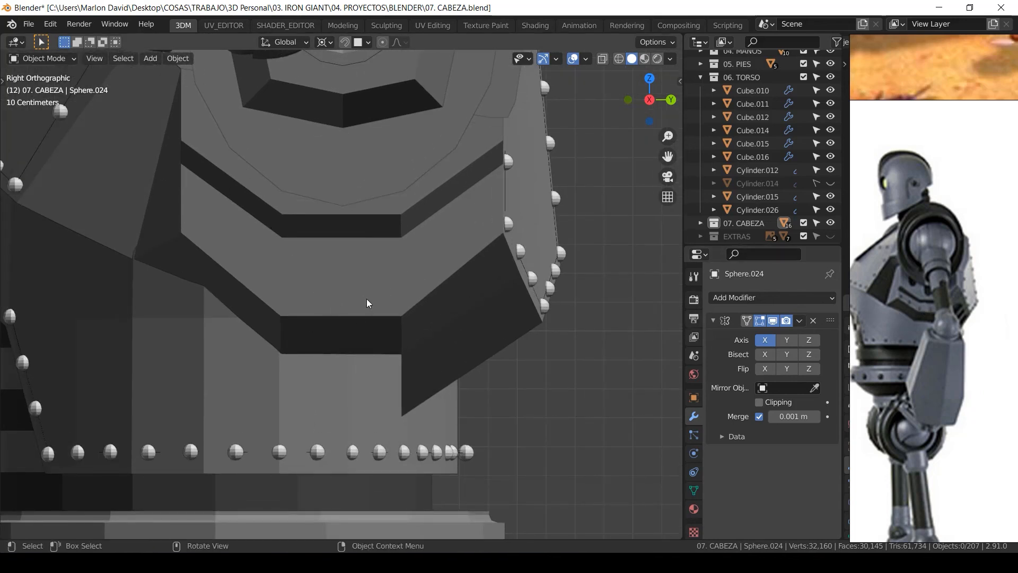
pyautogui.click(346, 334)
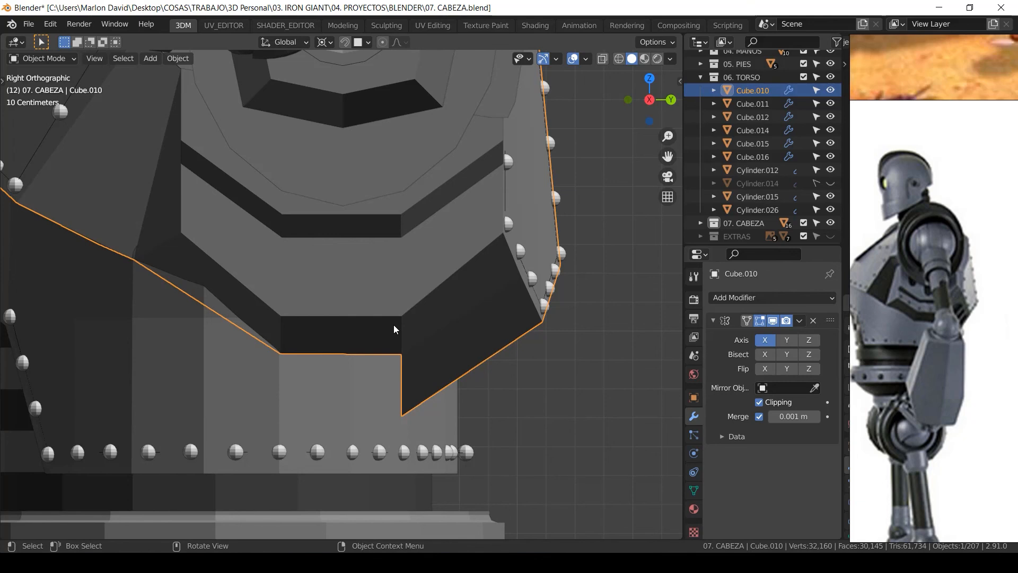
pyautogui.press('Tab')
pyautogui.scroll(2, 275, 275)
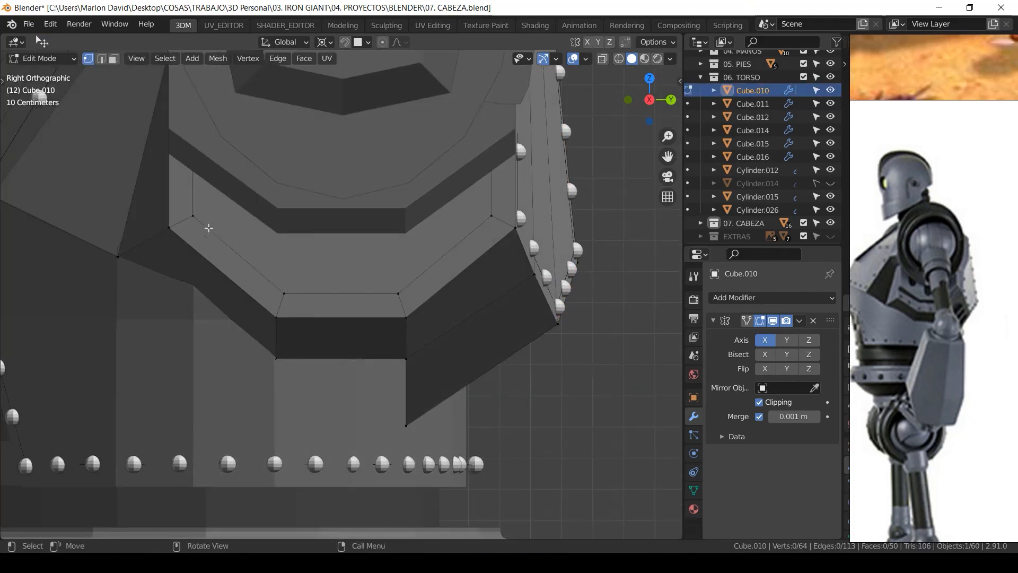
pyautogui.keyDown('ctrl'); pyautogui.click(498, 217); pyautogui.keyUp('ctrl')
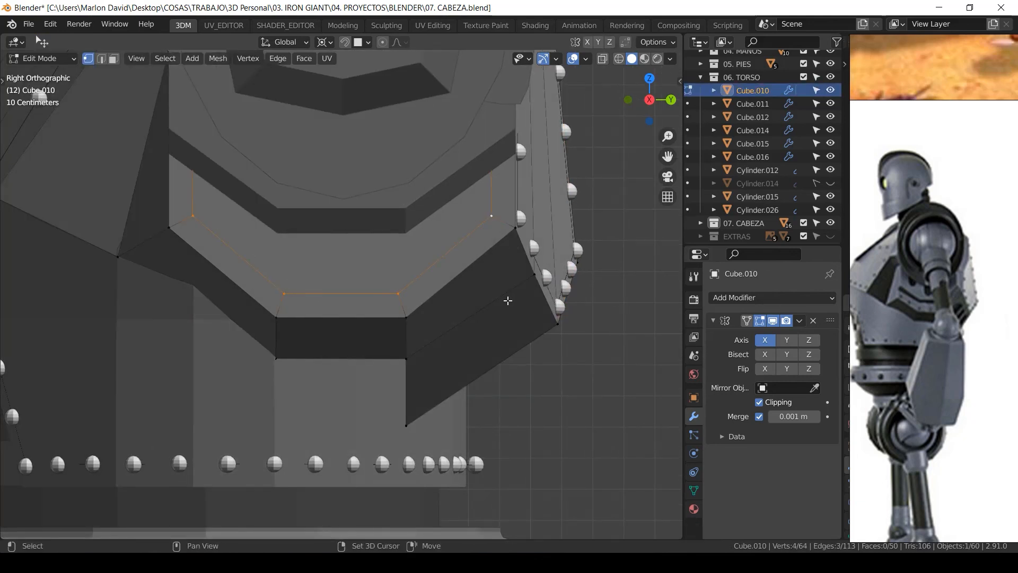
pyautogui.hotkey('shift', 'd')
pyautogui.rightClick(535, 291)
pyautogui.press('p')
pyautogui.click(539, 291)
pyautogui.press('Tab')
pyautogui.hotkey('alt', 'a')
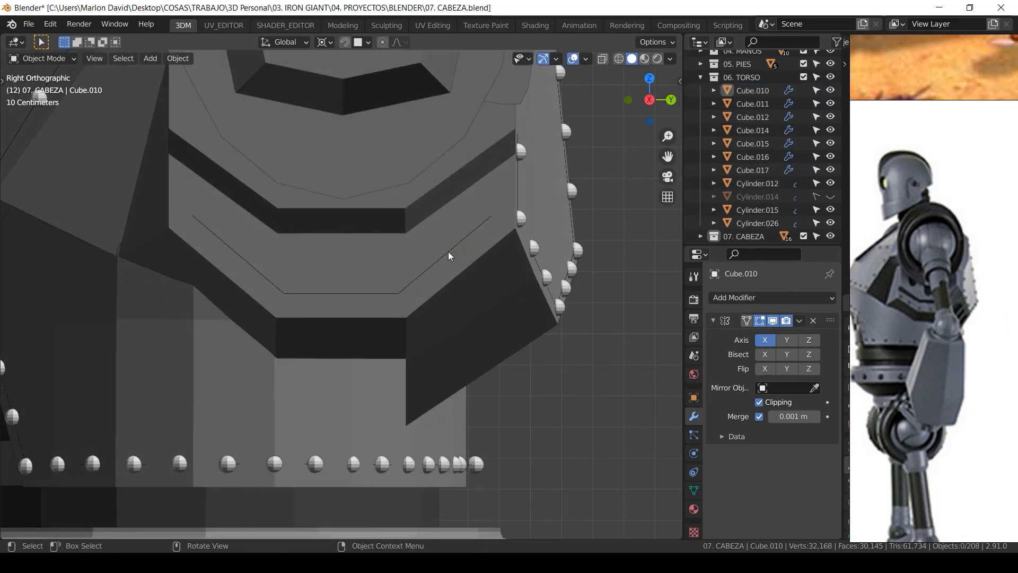
# Add a midpoint vertex to each segment of the separated edge chain and set its instancing to Vertices.
pyautogui.click(448, 252)
pyautogui.click(451, 252)
pyautogui.press('Tab')
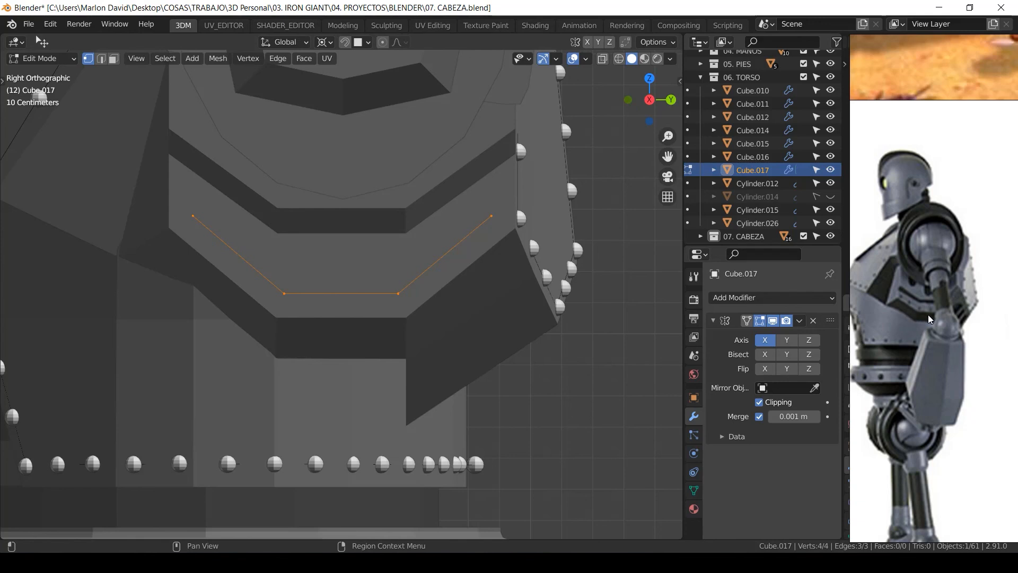
pyautogui.hotkey('ctrl', 'r')
pyautogui.click(236, 255)
pyautogui.rightClick(236, 254)
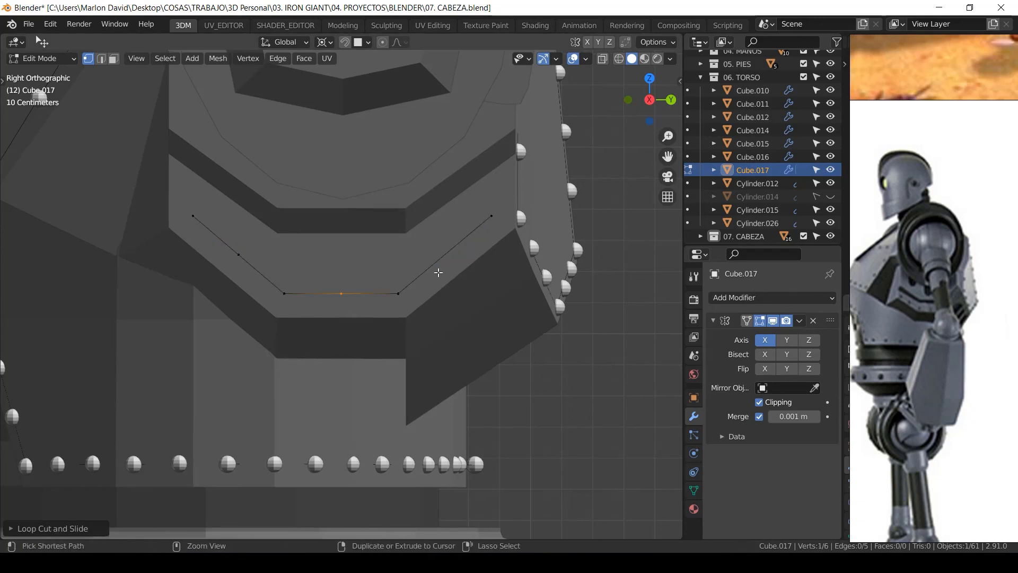
pyautogui.press('Tab')
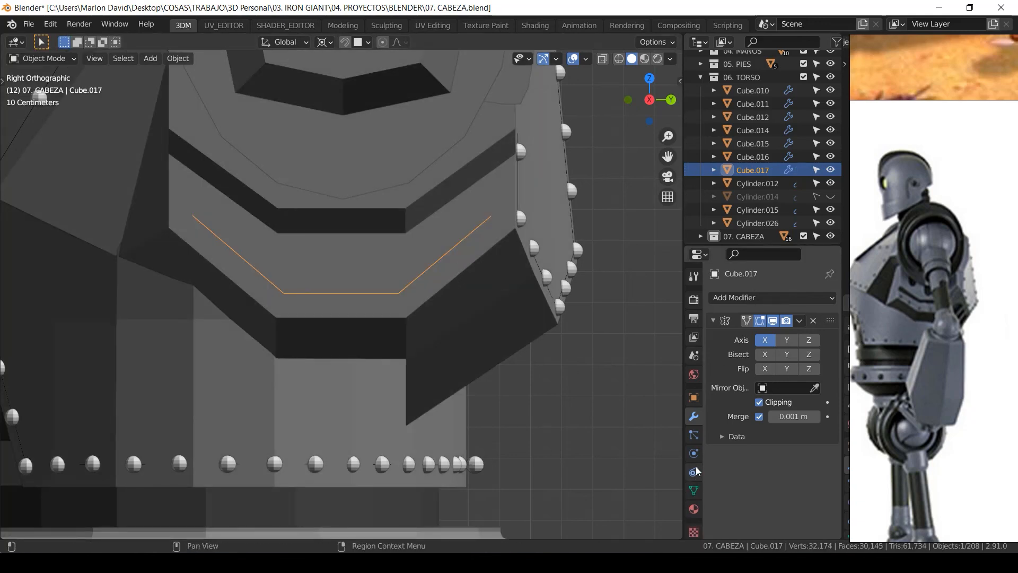
pyautogui.click(693, 397)
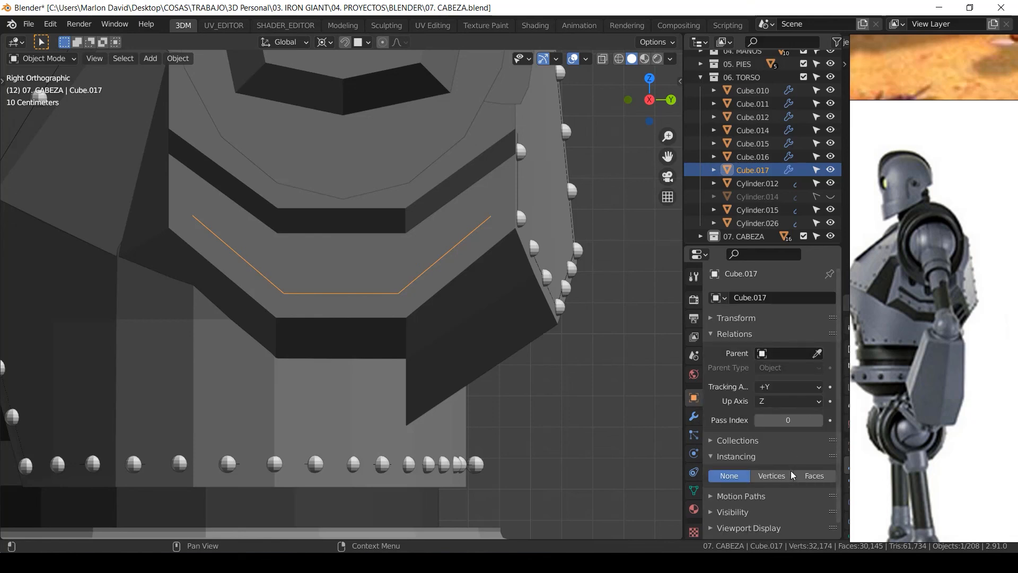
pyautogui.click(774, 474)
# Duplicate the source rivet sphere at the world origin in place and clear the copy's parent.
pyautogui.keyDown('ctrl'); pyautogui.moveTo(423, 282); pyautogui.dragTo(430, 331, button='middle'); pyautogui.keyUp('ctrl')
pyautogui.keyDown('ctrl'); pyautogui.moveTo(336, 402); pyautogui.dragTo(310, 363, button='middle'); pyautogui.keyUp('ctrl')
pyautogui.keyDown('shift'); pyautogui.moveTo(311, 364); pyautogui.dragTo(348, 224, button='middle'); pyautogui.keyUp('shift')
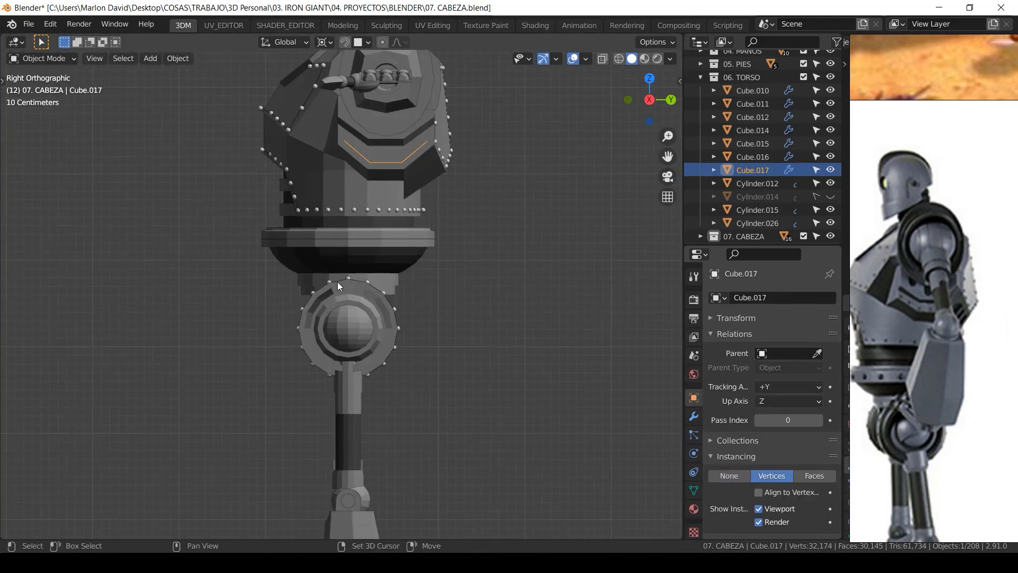
pyautogui.moveTo(351, 324); pyautogui.dragTo(393, 93, button='middle')
pyautogui.keyDown('shift'); pyautogui.moveTo(373, 367); pyautogui.dragTo(393, 153, button='middle'); pyautogui.keyUp('shift')
pyautogui.keyDown('ctrl'); pyautogui.moveTo(399, 228); pyautogui.dragTo(354, 341, button='middle'); pyautogui.keyUp('ctrl')
pyautogui.keyDown('shift'); pyautogui.moveTo(352, 349); pyautogui.dragTo(214, 479, button='middle'); pyautogui.keyUp('shift')
pyautogui.click(360, 330)
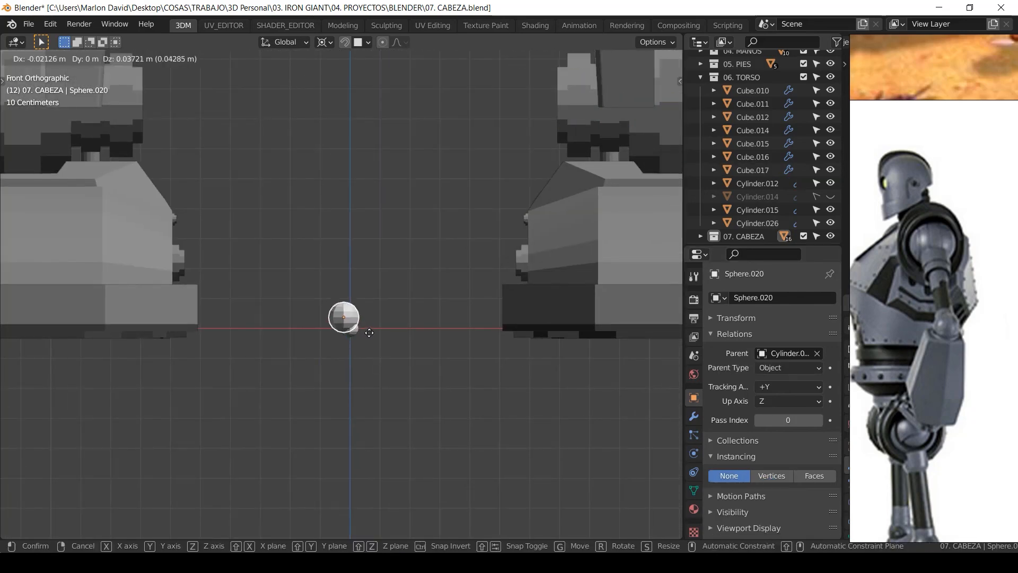
pyautogui.scroll(-3, 375, 288)
pyautogui.keyDown('shift'); pyautogui.moveTo(377, 286); pyautogui.dragTo(347, 366, button='middle'); pyautogui.keyUp('shift')
pyautogui.hotkey('shift', 'd')
pyautogui.rightClick(349, 343)
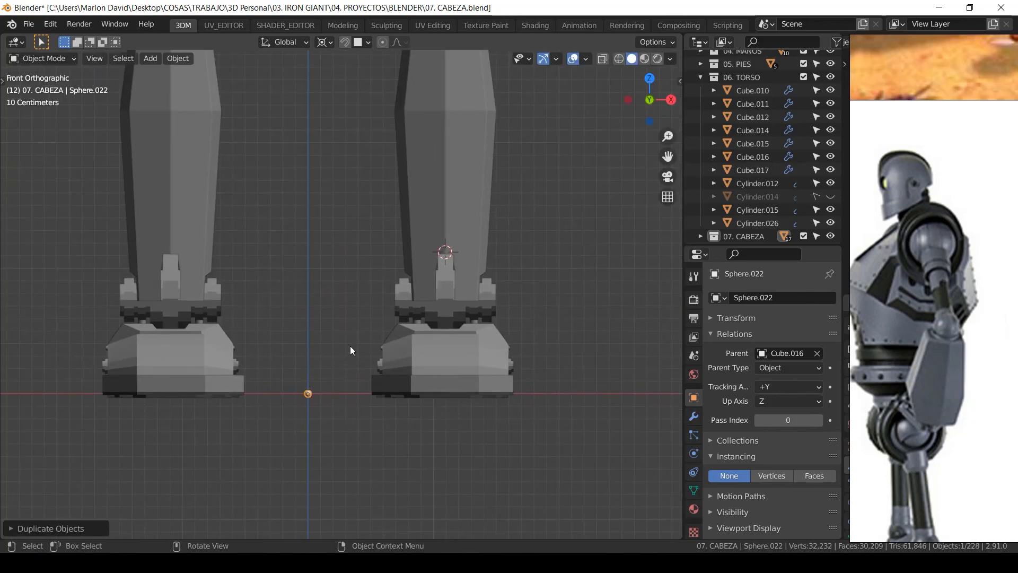
pyautogui.click(817, 354)
# Parent the duplicated rivet to the side panel's edge chain Cube.017 to instance it along the vertices.
pyautogui.keyDown('shift'); pyautogui.moveTo(522, 177); pyautogui.dragTo(461, 410, button='middle'); pyautogui.keyUp('shift')
pyautogui.keyDown('shift'); pyautogui.moveTo(498, 79); pyautogui.dragTo(504, 419, button='middle'); pyautogui.keyUp('shift')
pyautogui.moveTo(462, 313); pyautogui.dragTo(342, 290, button='middle')
pyautogui.keyDown('shift'); pyautogui.moveTo(358, 101); pyautogui.dragTo(393, 264, button='middle'); pyautogui.keyUp('shift')
pyautogui.scroll(6, 393, 259)
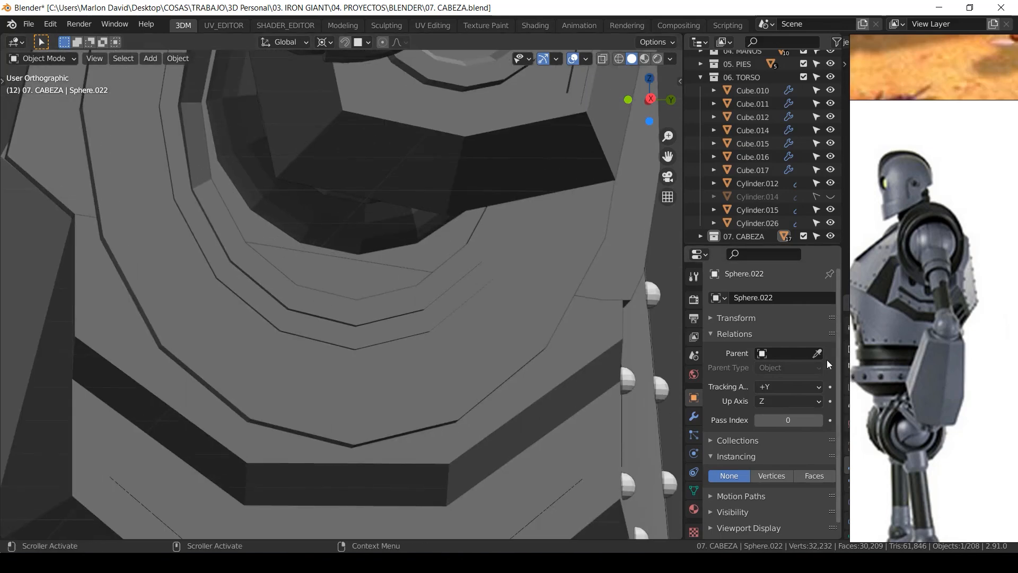
pyautogui.click(580, 479)
pyautogui.scroll(-6, 584, 488)
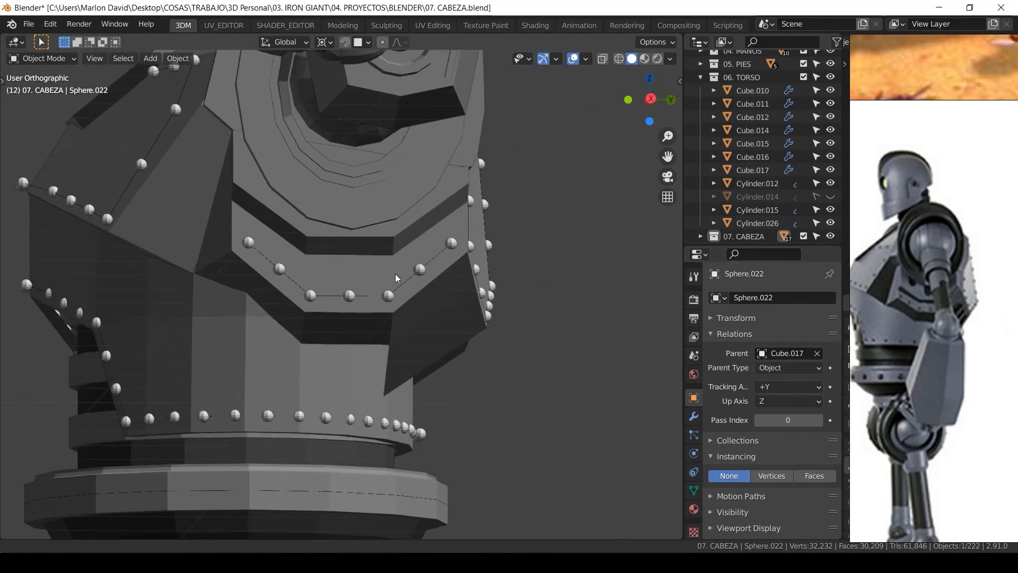
pyautogui.scroll(-4, 396, 273)
pyautogui.keyDown('alt'); pyautogui.moveTo(397, 274); pyautogui.dragTo(379, 252, button='middle'); pyautogui.keyUp('alt')
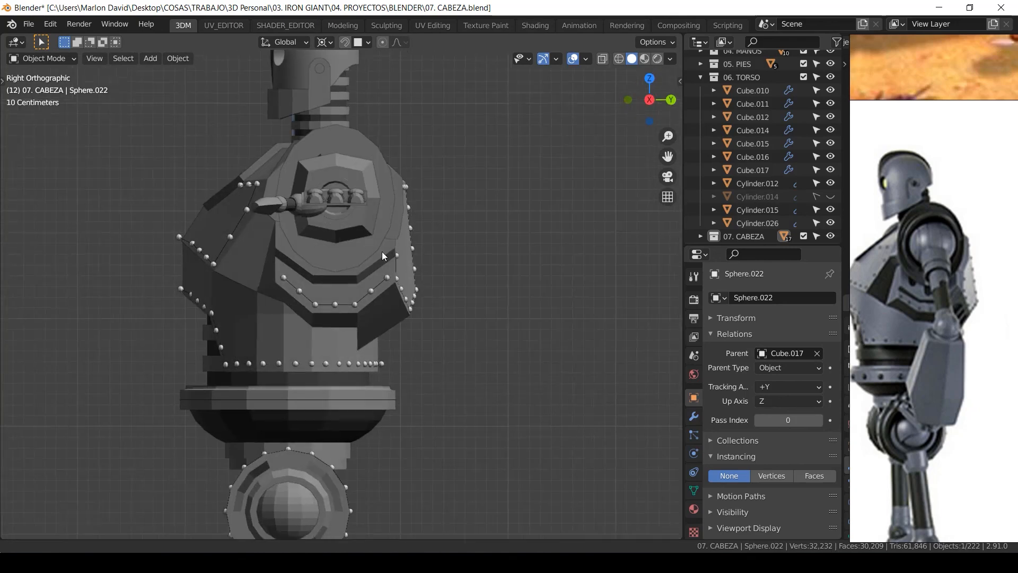
pyautogui.scroll(7, 384, 256)
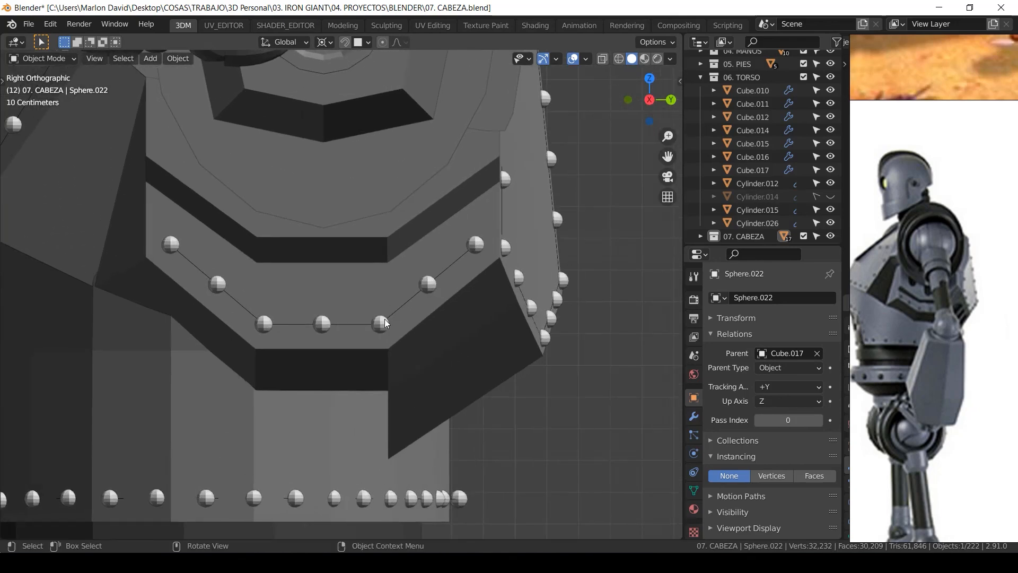
# Lower all vertices of the side panel's rivet chain Cube.017 by about 0.03 m along the global Z axis.
pyautogui.click(384, 320)
pyautogui.press('Tab')
pyautogui.press('g')
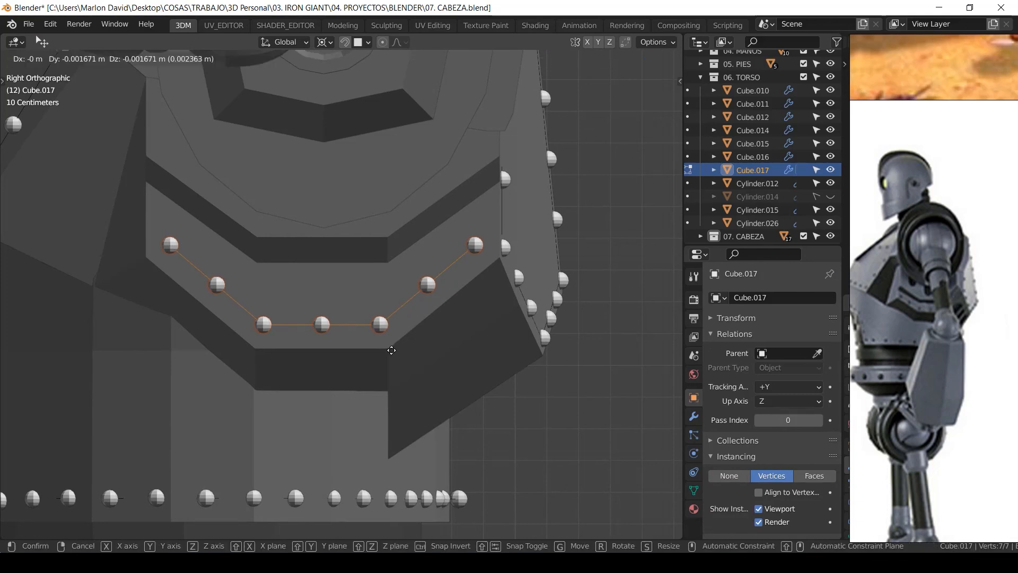
pyautogui.press('z')
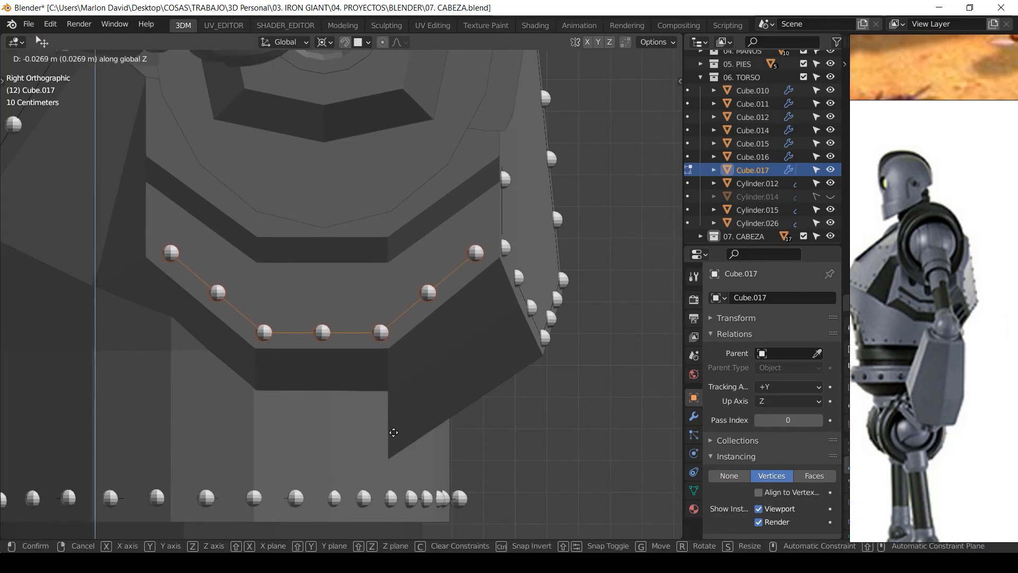
pyautogui.click(392, 437)
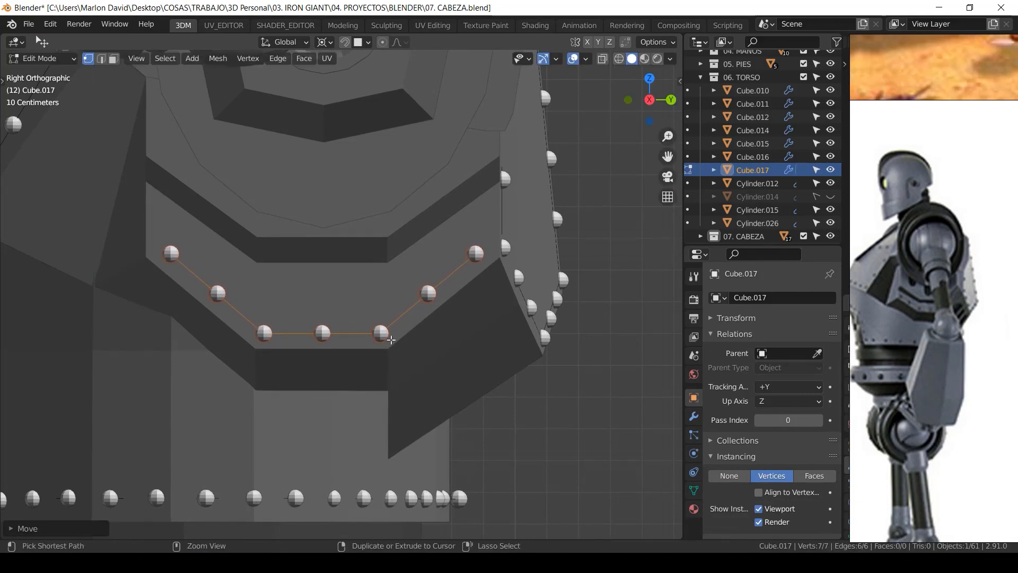
pyautogui.scroll(-3, 390, 403)
pyautogui.scroll(4, 383, 334)
pyautogui.scroll(-4, 390, 318)
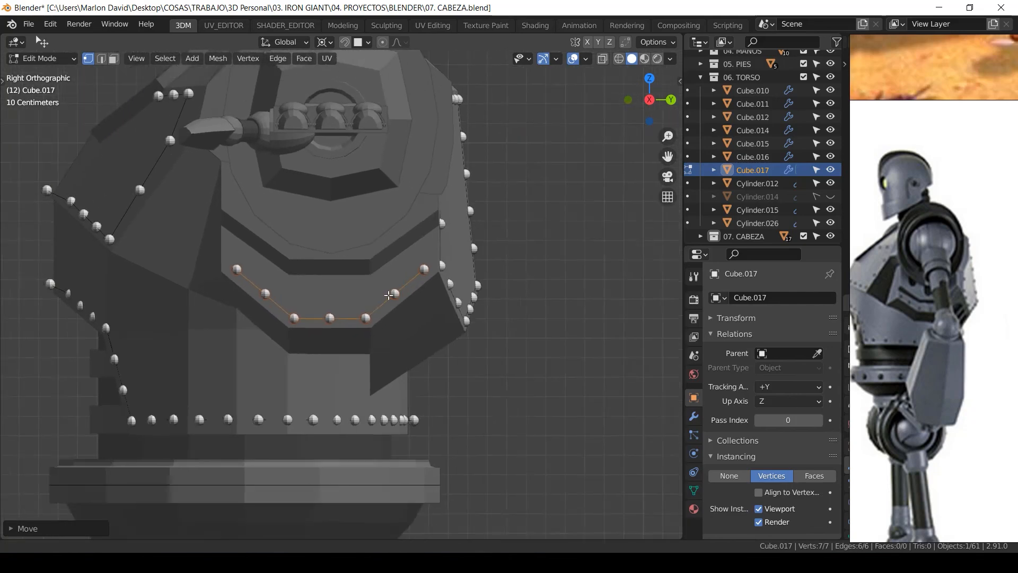
pyautogui.press('Tab')
# Deselect everything and examine the rivet placement on the whole robot from the front.
pyautogui.scroll(-4, 318, 324)
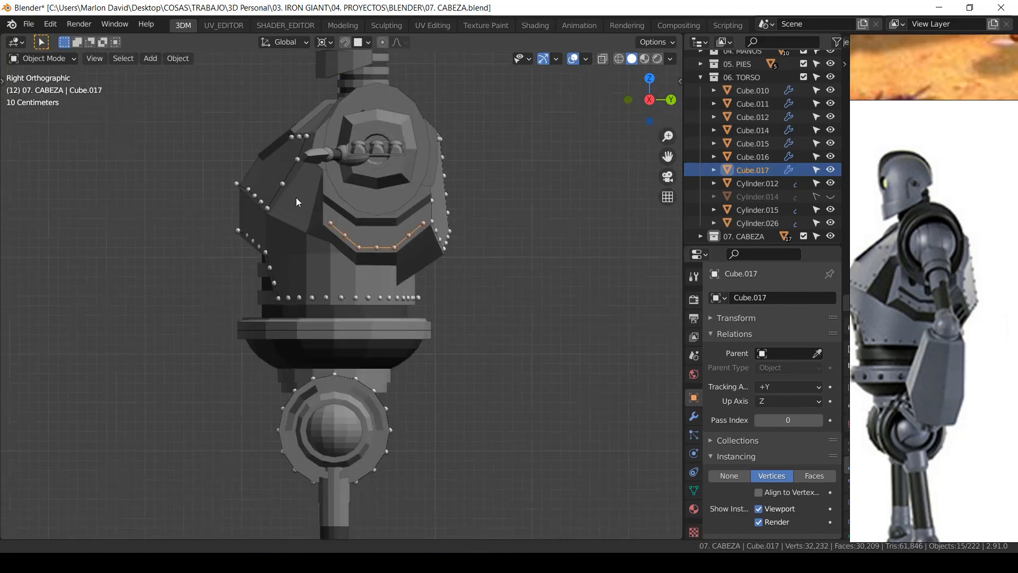
pyautogui.press('KP_1')
pyautogui.scroll(-6, 383, 298)
pyautogui.hotkey('alt', 'a')
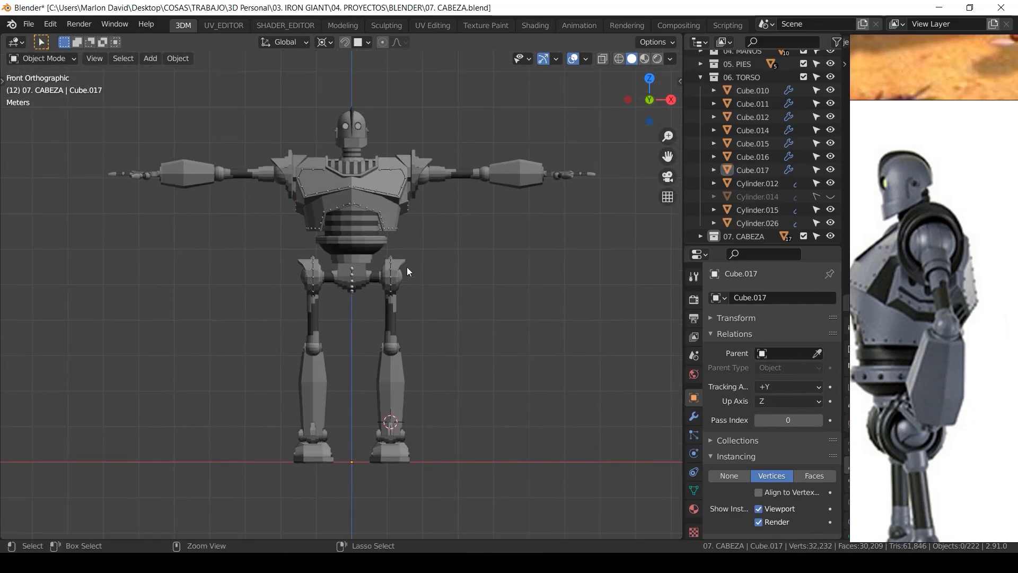
pyautogui.scroll(2, 406, 270)
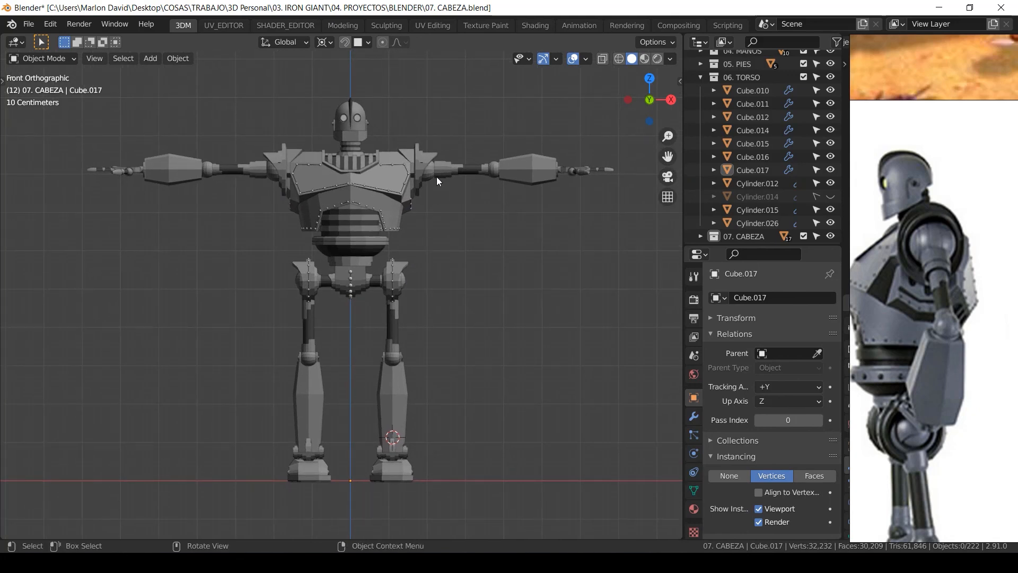